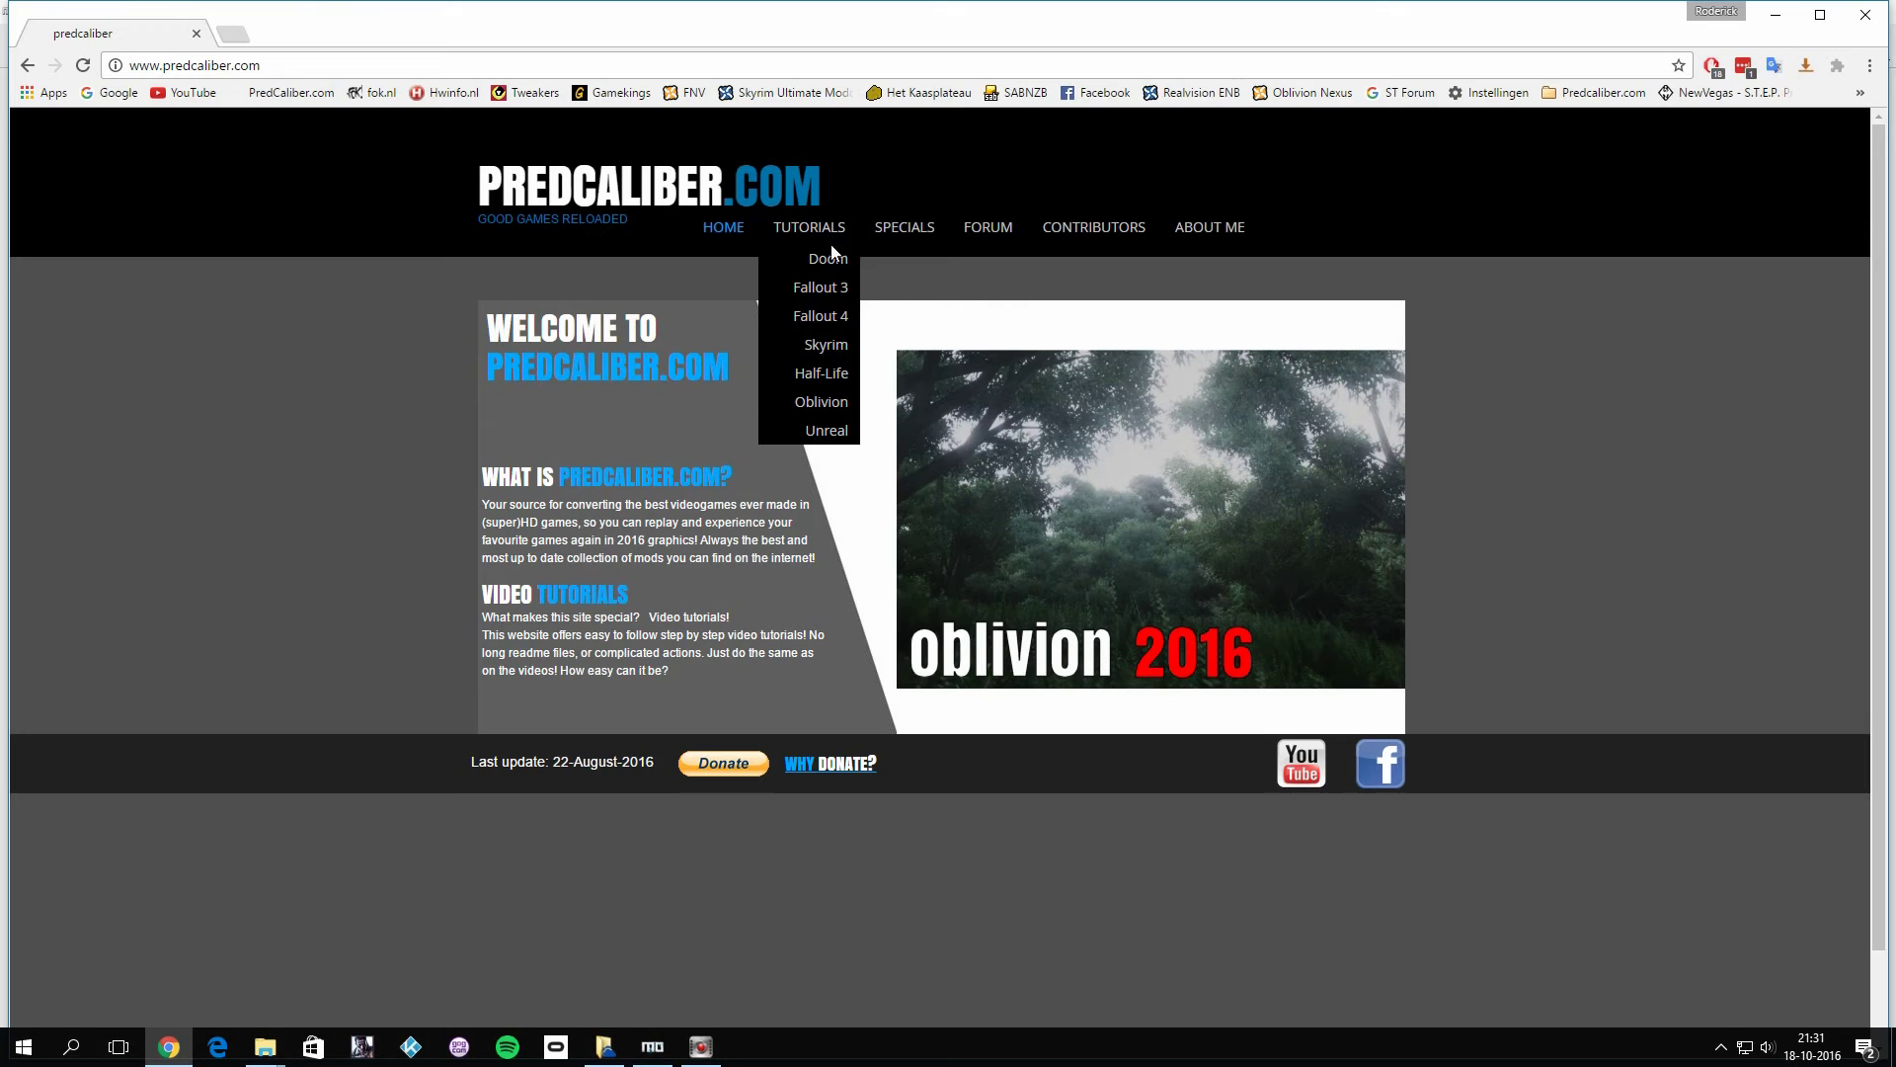
- Open the Skyrim tutorial page and bring up its "Fixing problems after modding" addon in a new tab
left_click(827, 352)
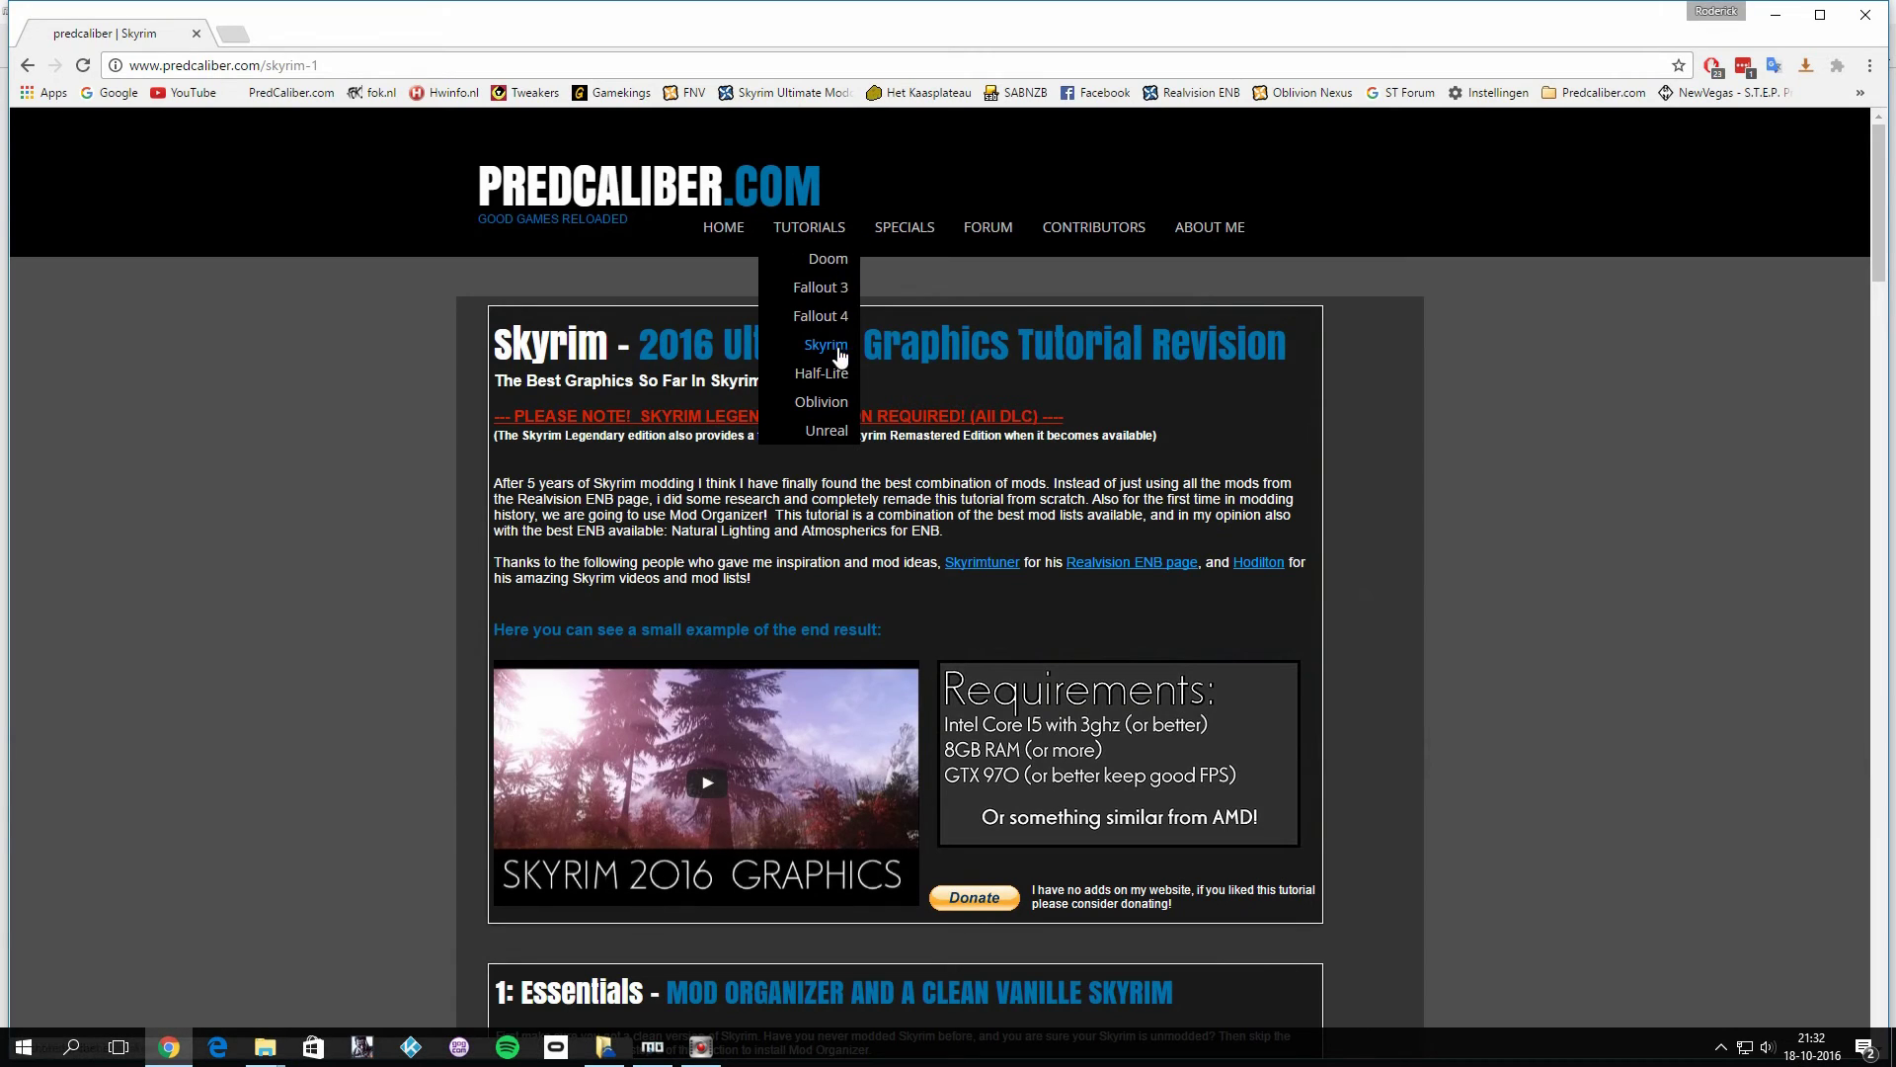
scroll(1132, 654, "down", 20)
scroll(1132, 676, "down", 20)
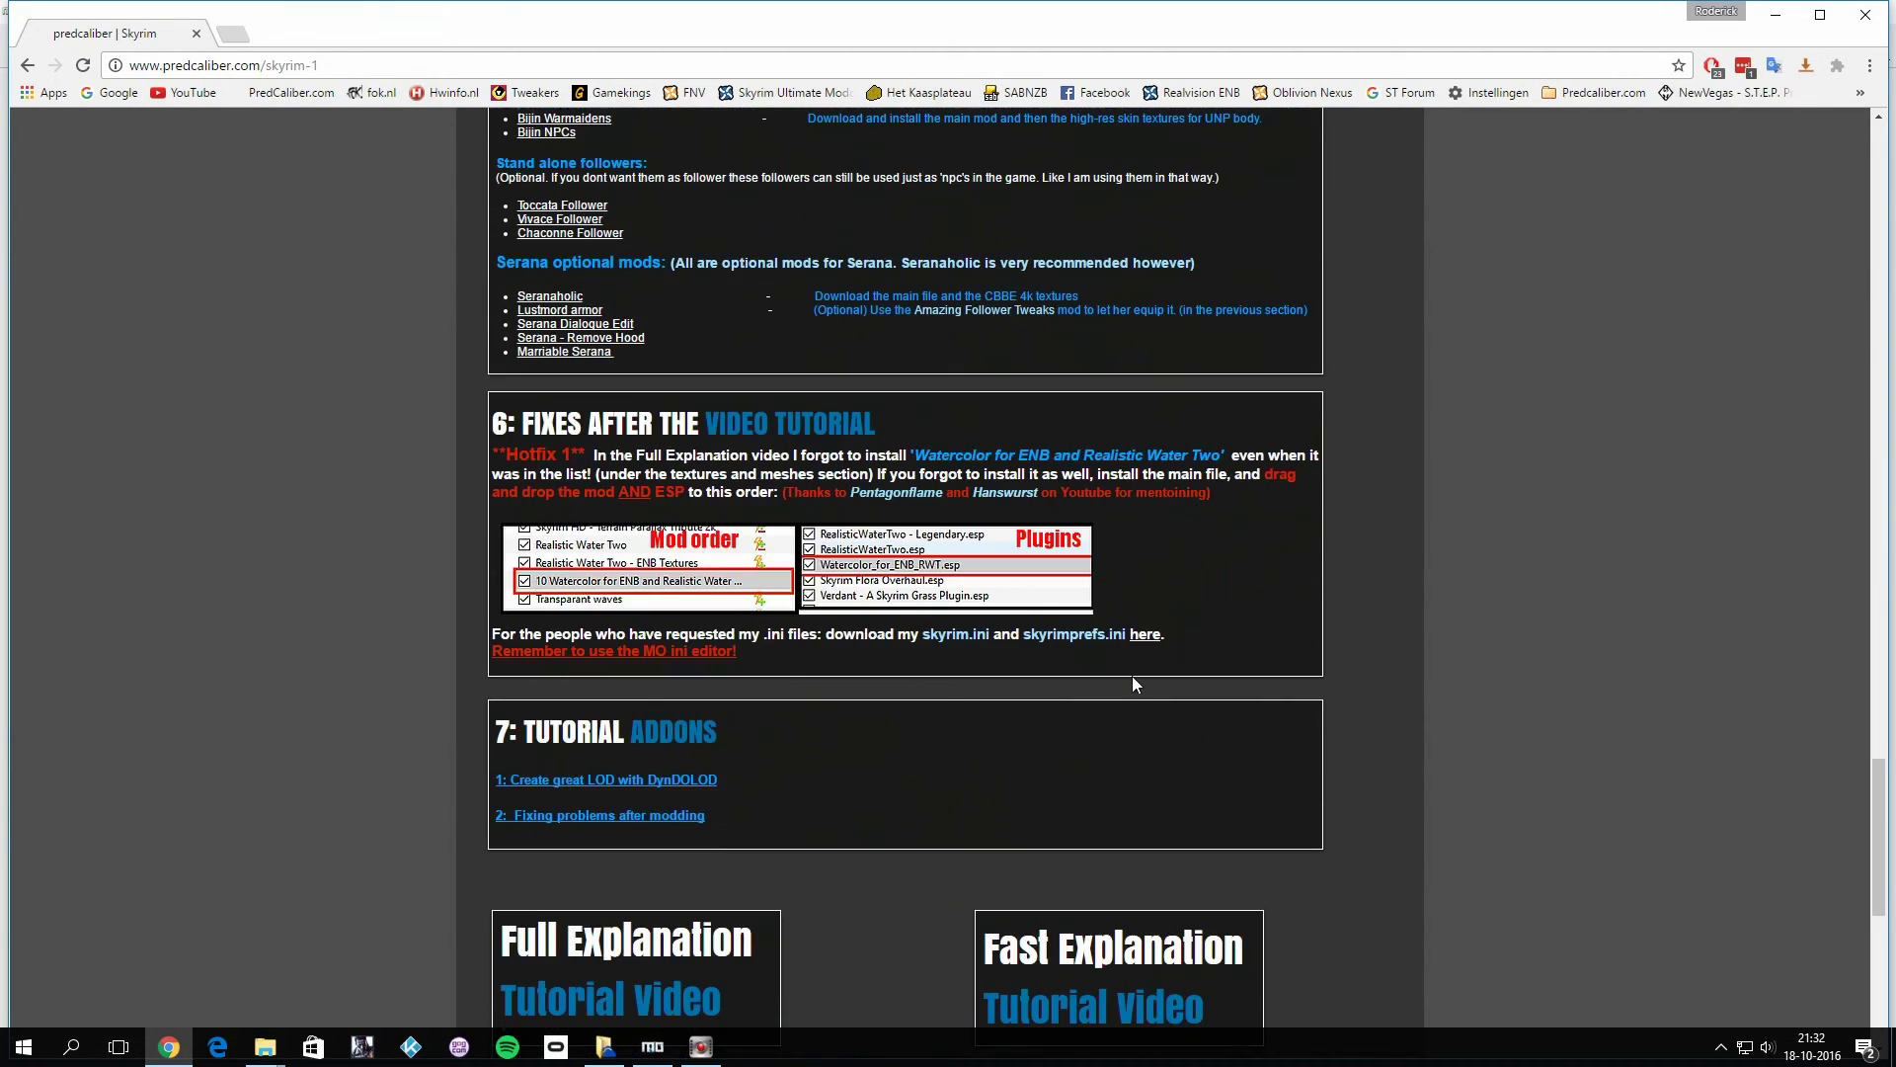
scroll(579, 432, "up", 1)
right_click(579, 431)
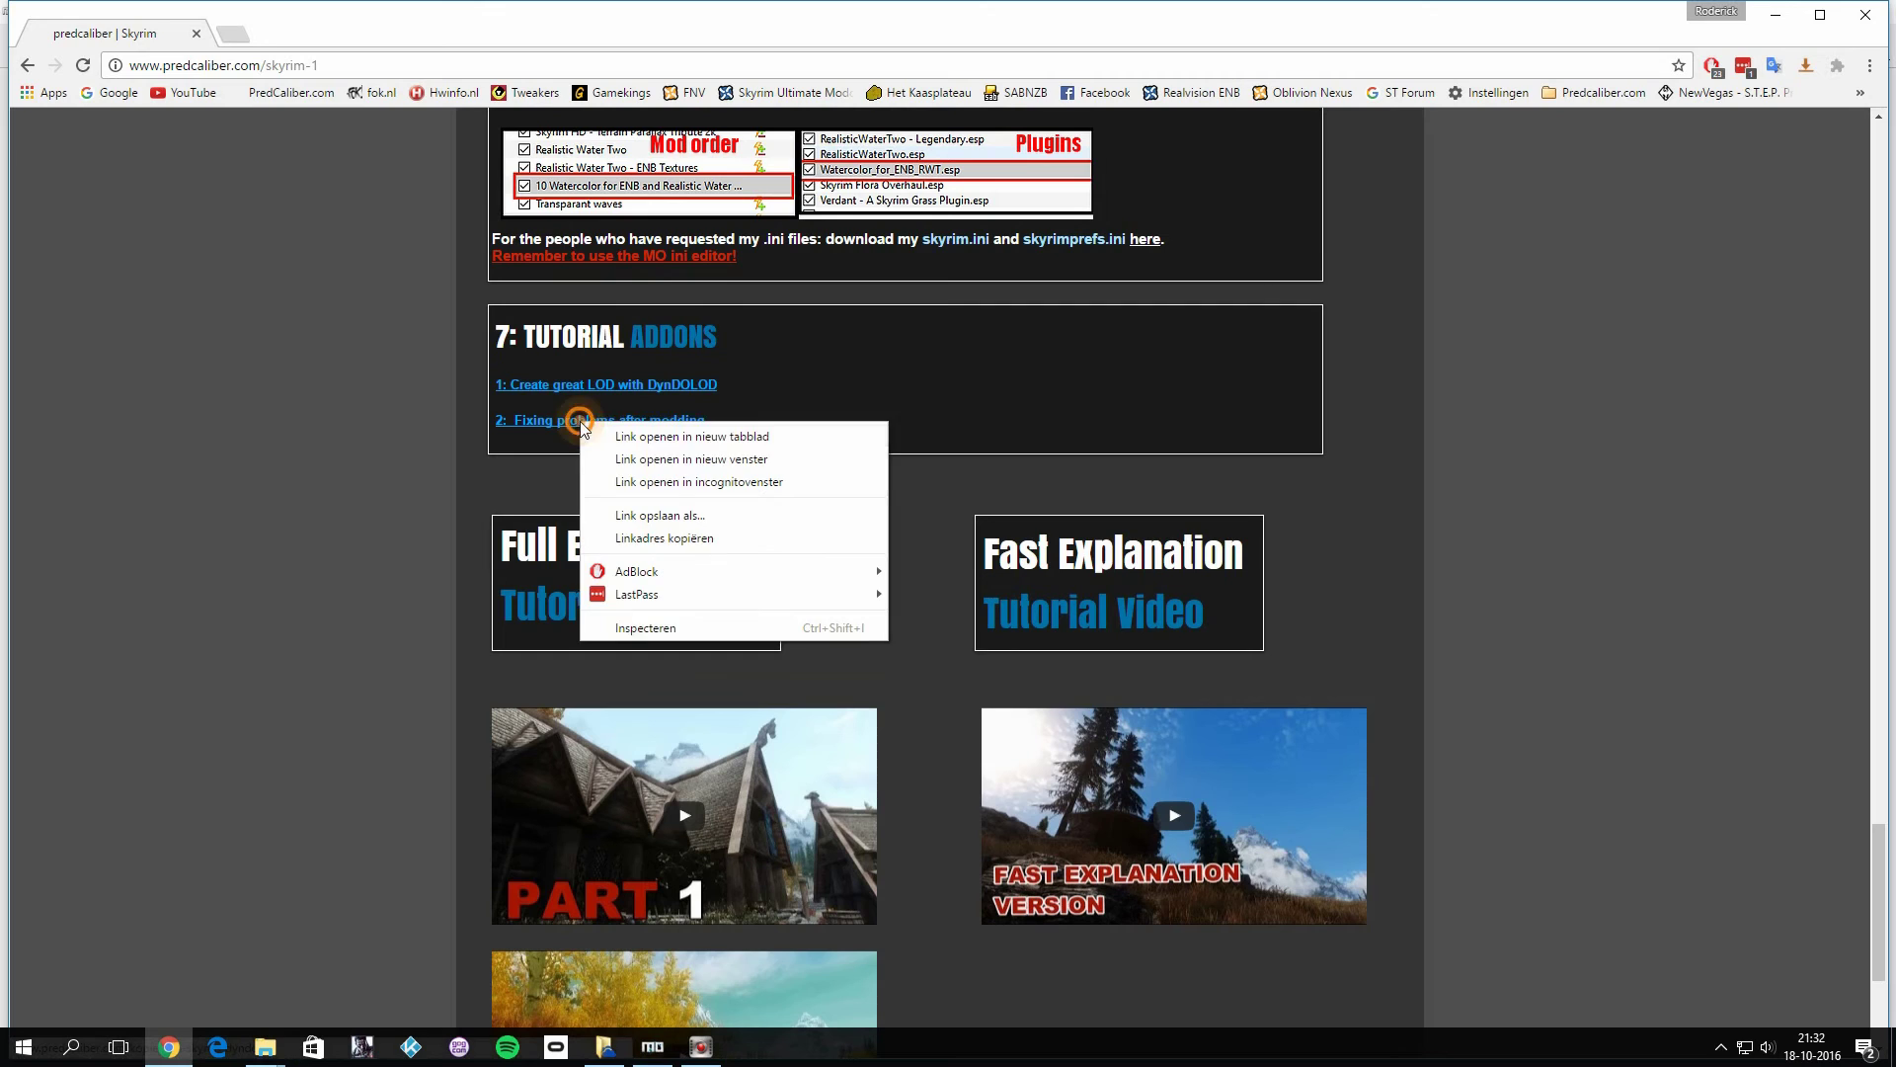
left_click(605, 441)
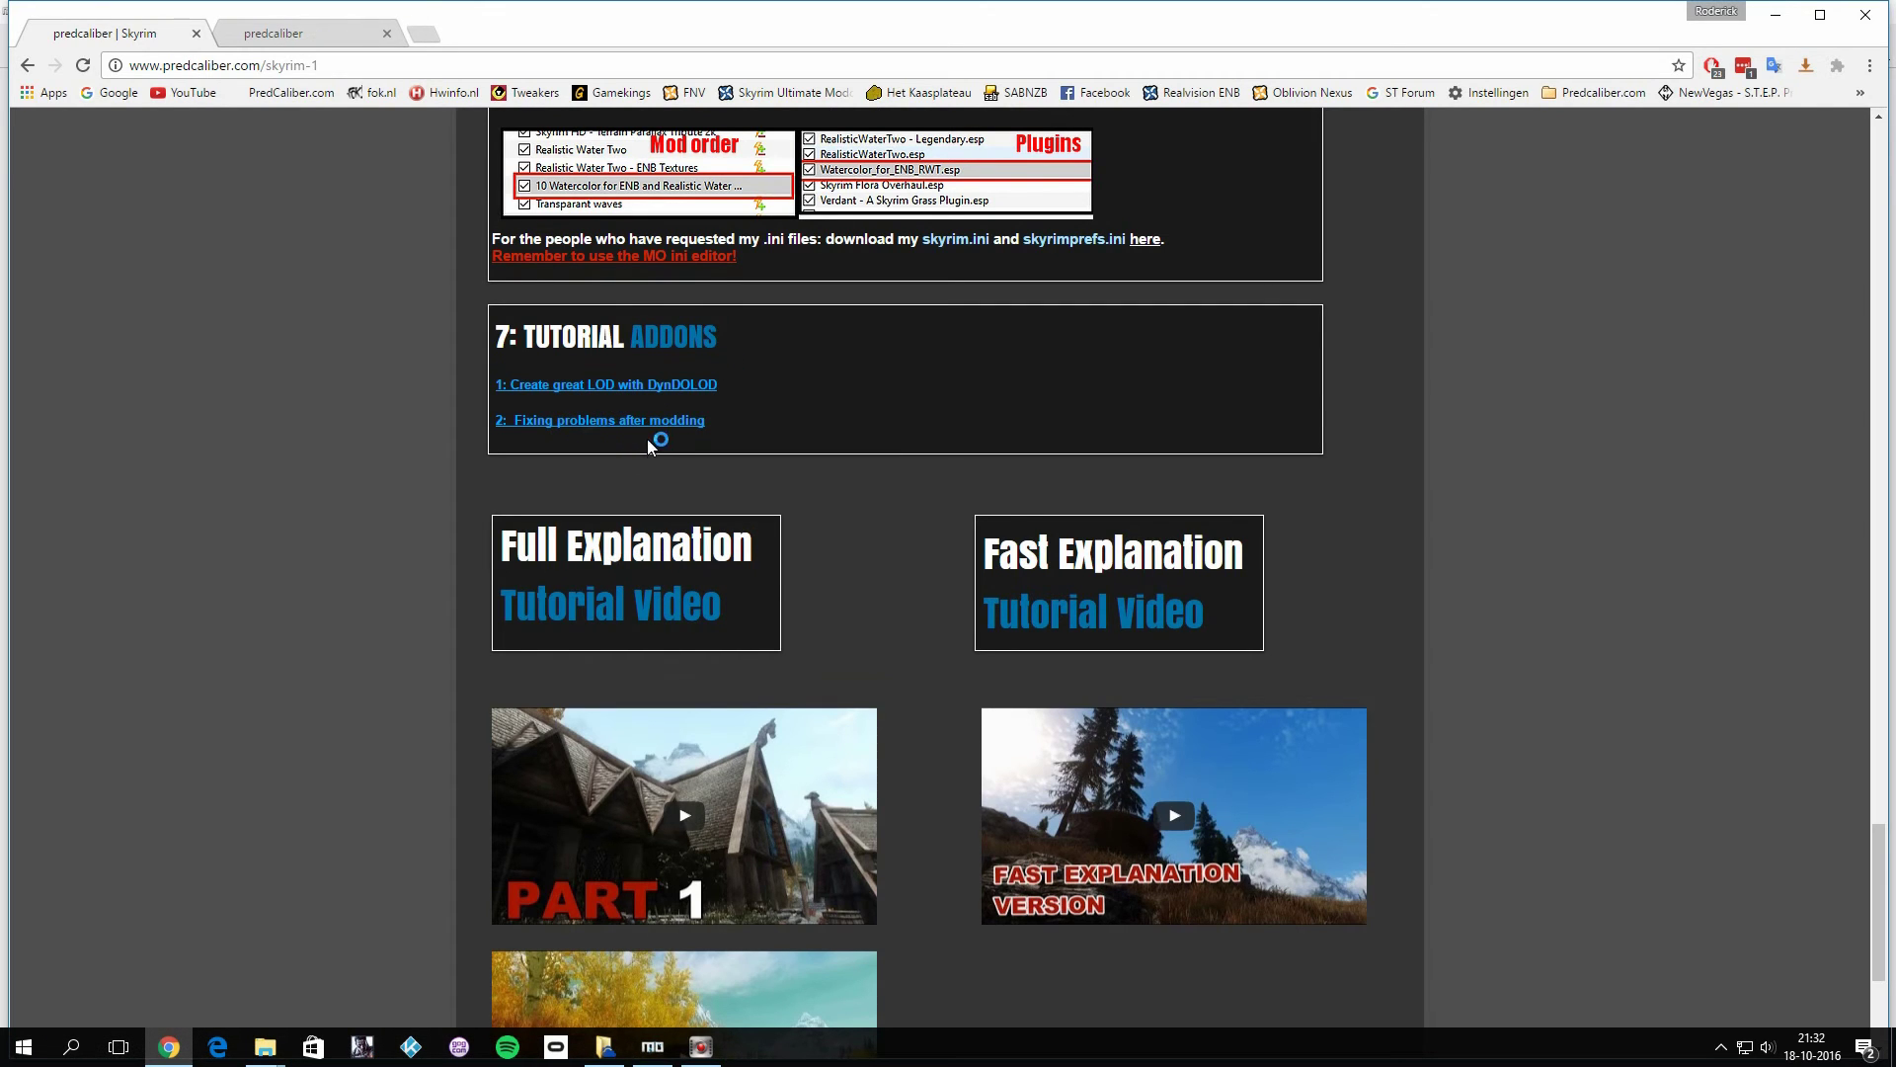
left_click(286, 34)
- Read through the addon page's Tes5Edit cleaning instructions and its section on solving problems
scroll(888, 494, "down", 1)
scroll(985, 629, "down", 2)
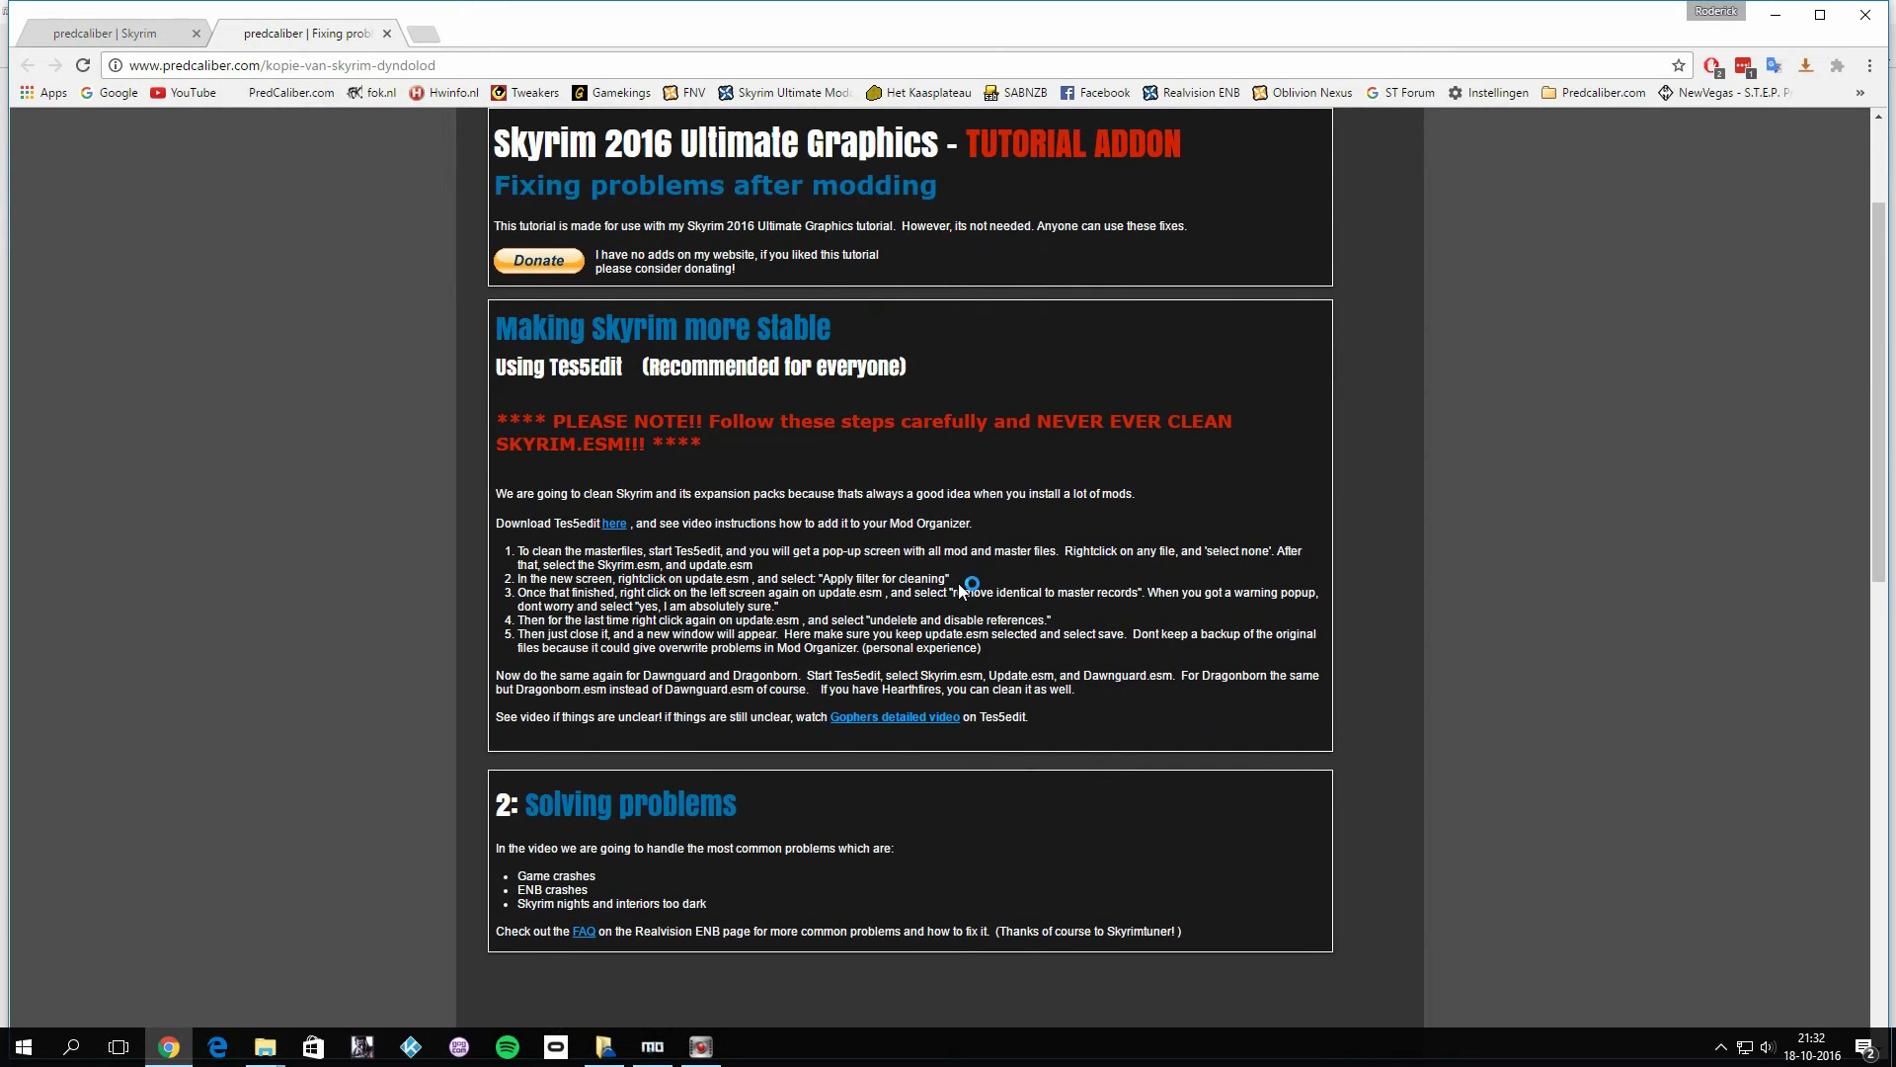
scroll(1120, 623, "up", 1)
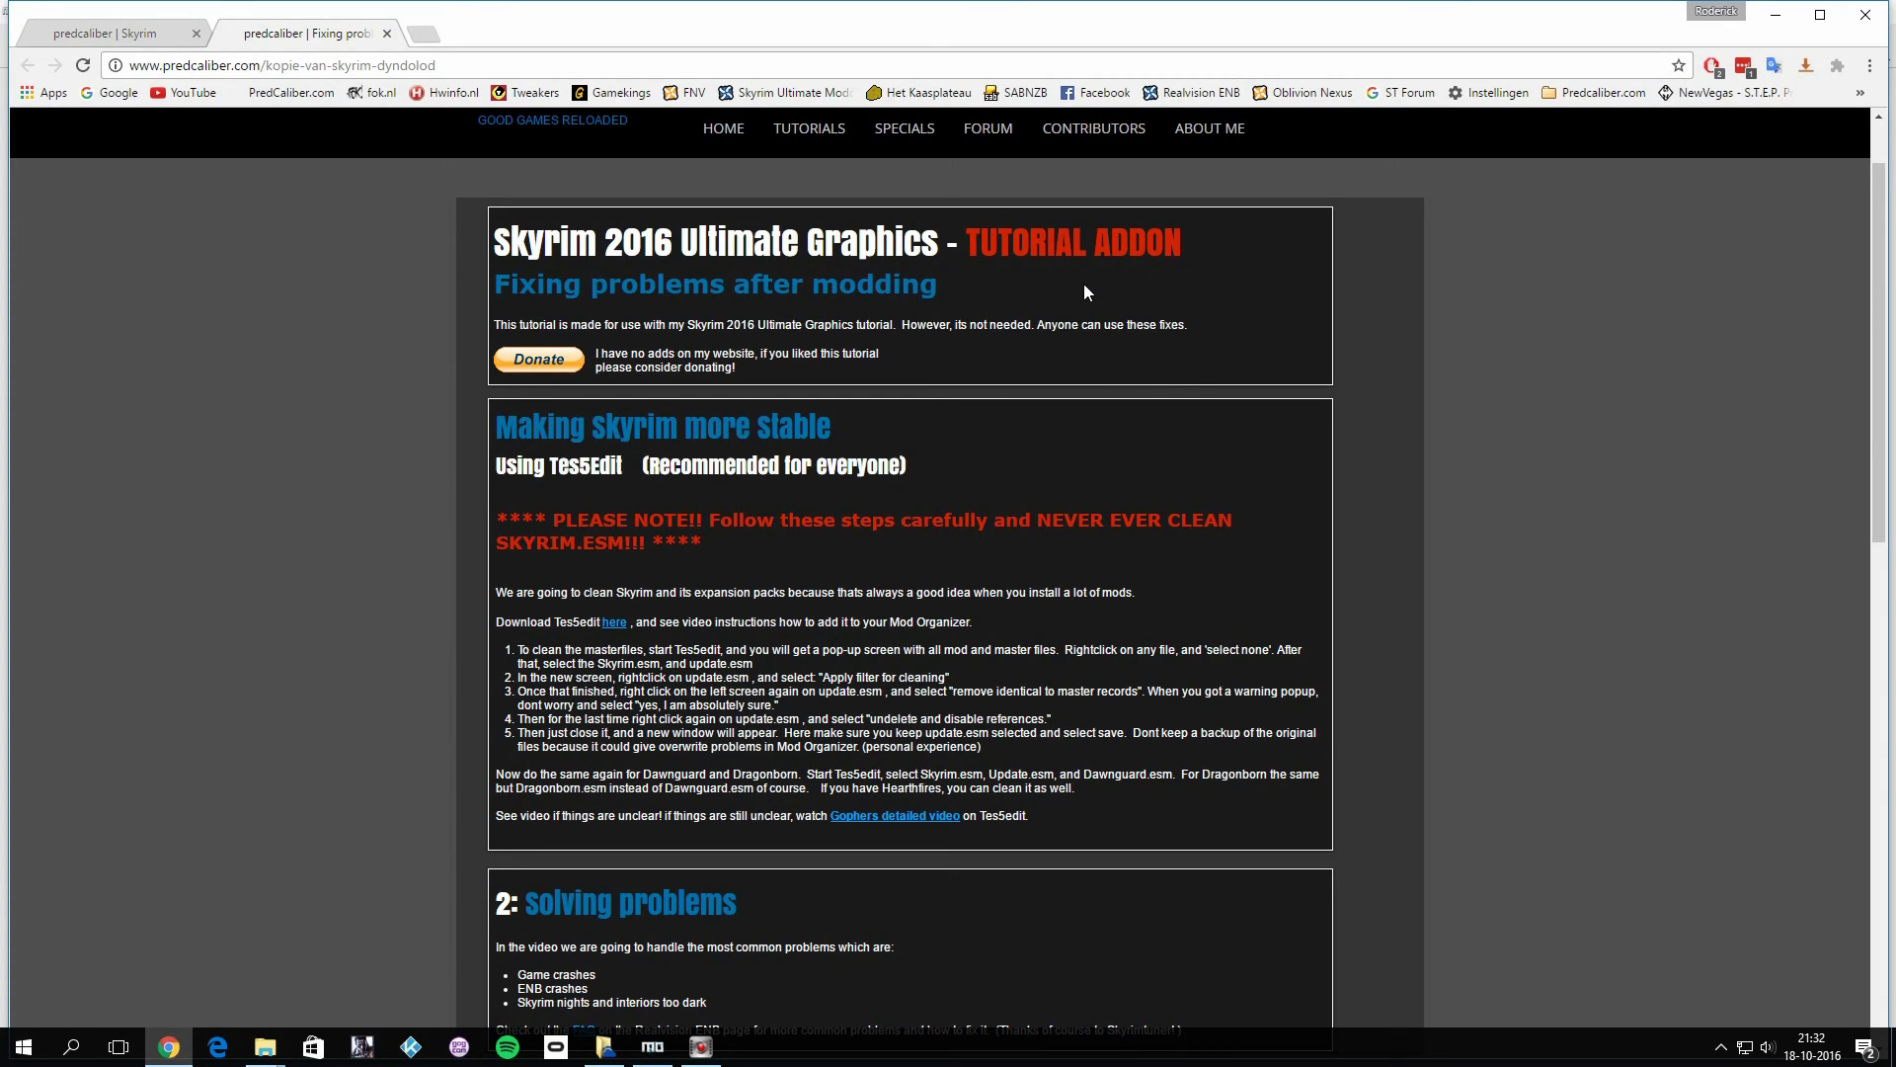
scroll(1134, 310, "down", 1)
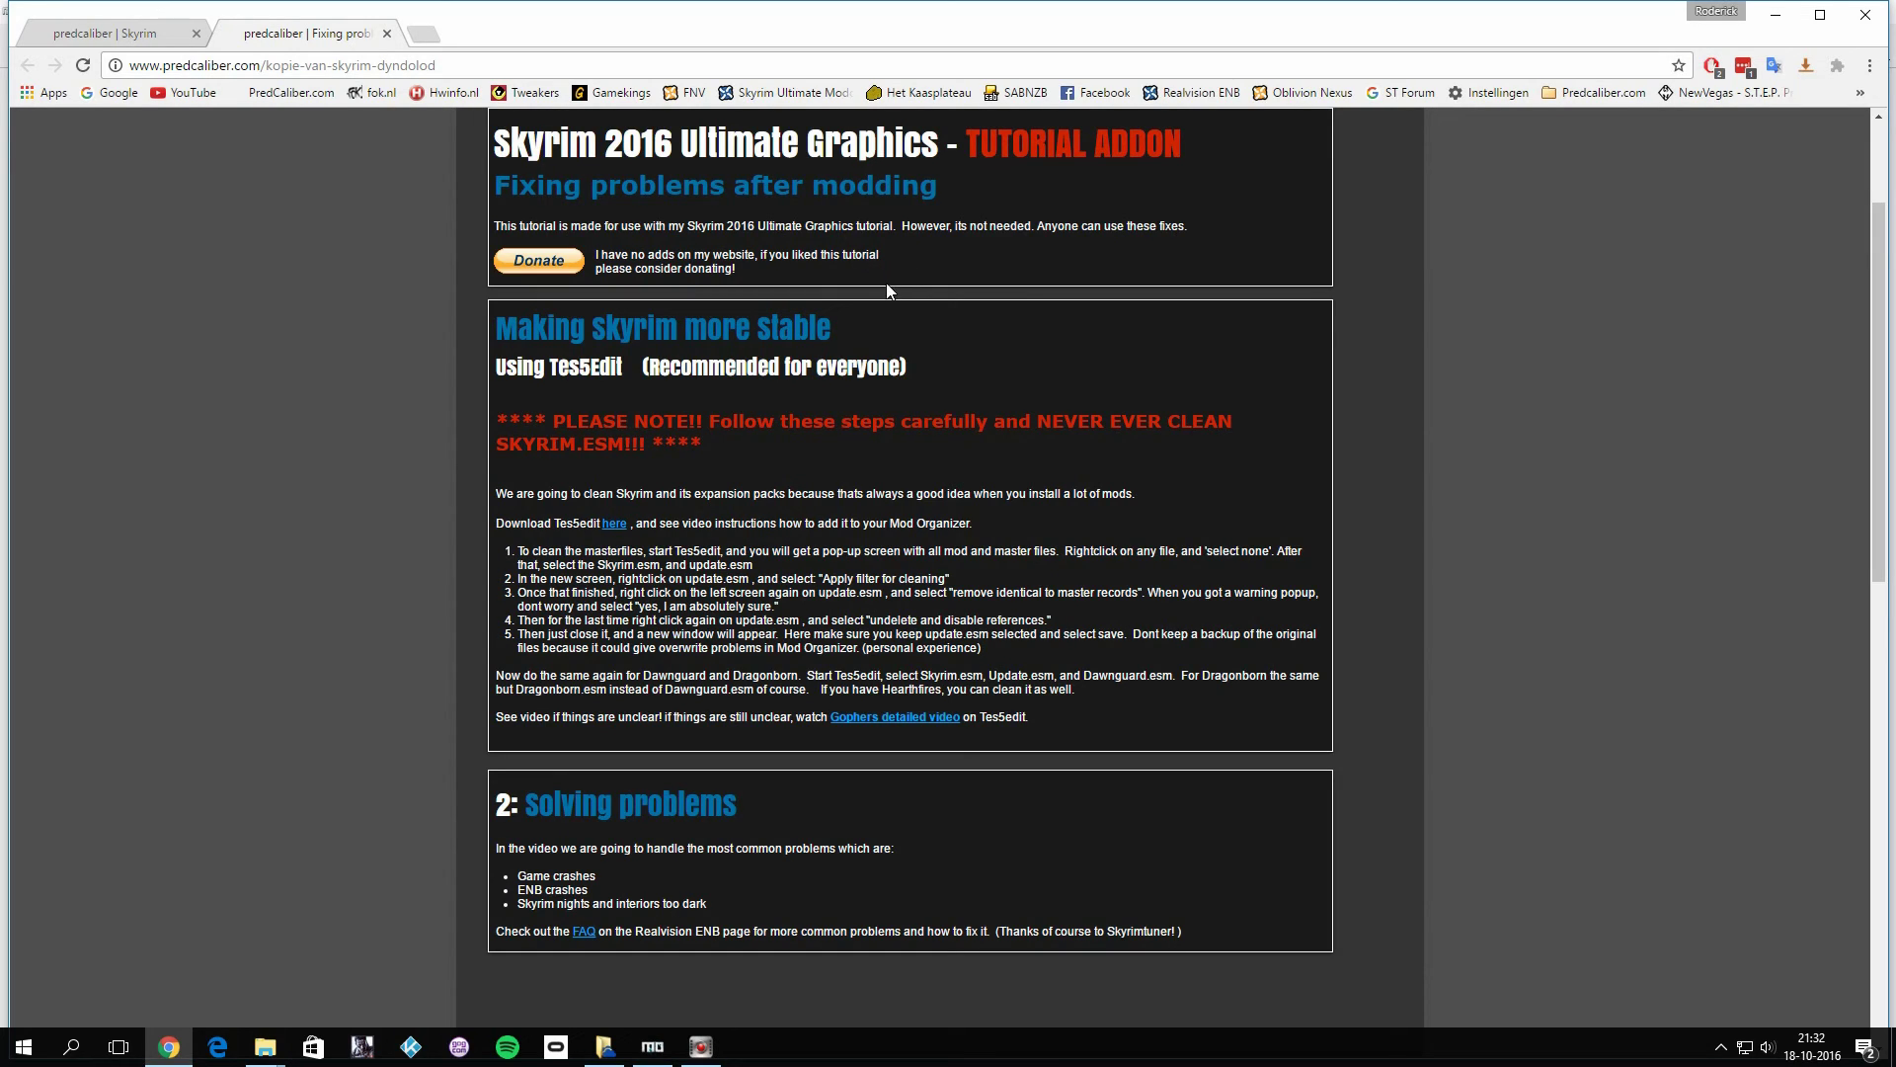
scroll(867, 296, "down", 1)
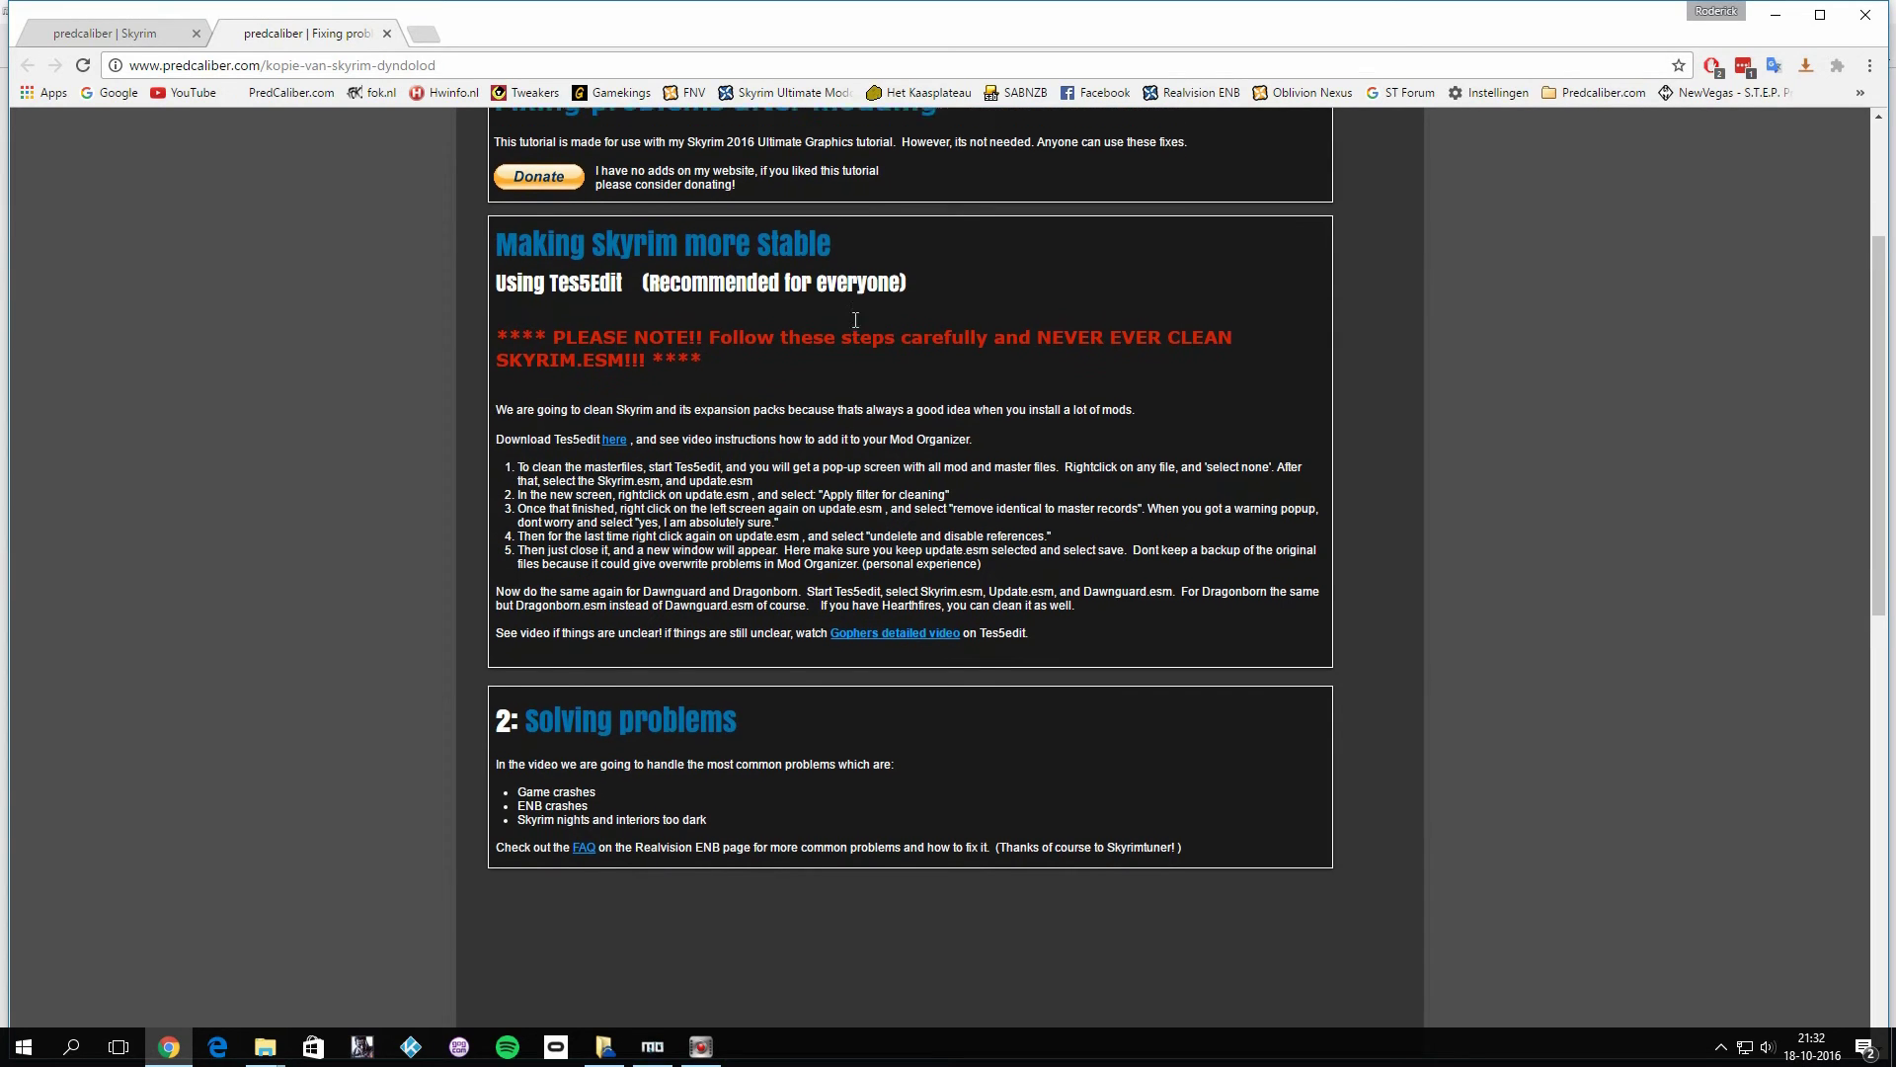
scroll(855, 319, "up", 1)
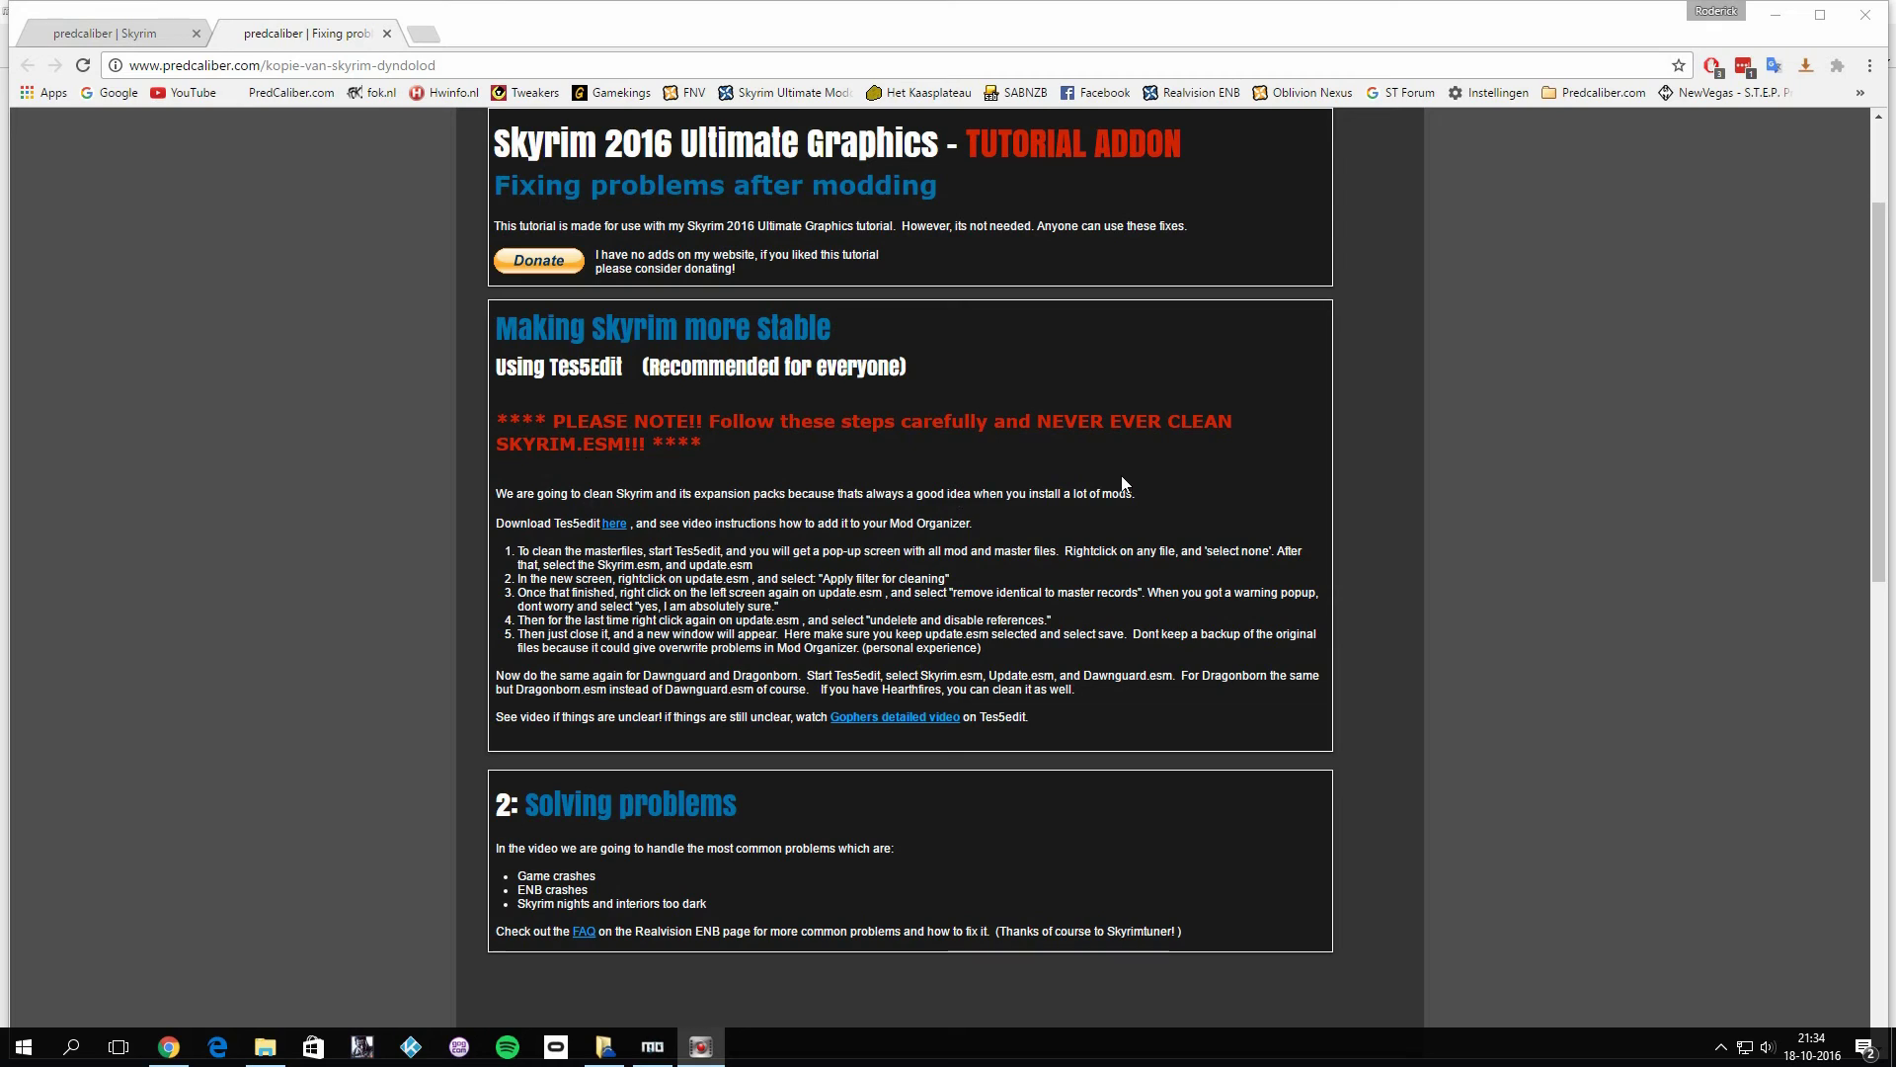
- View the TES5Edit 3.1.3 main file on its Nexus Mods page in a new tab, and close that tab
right_click(617, 522)
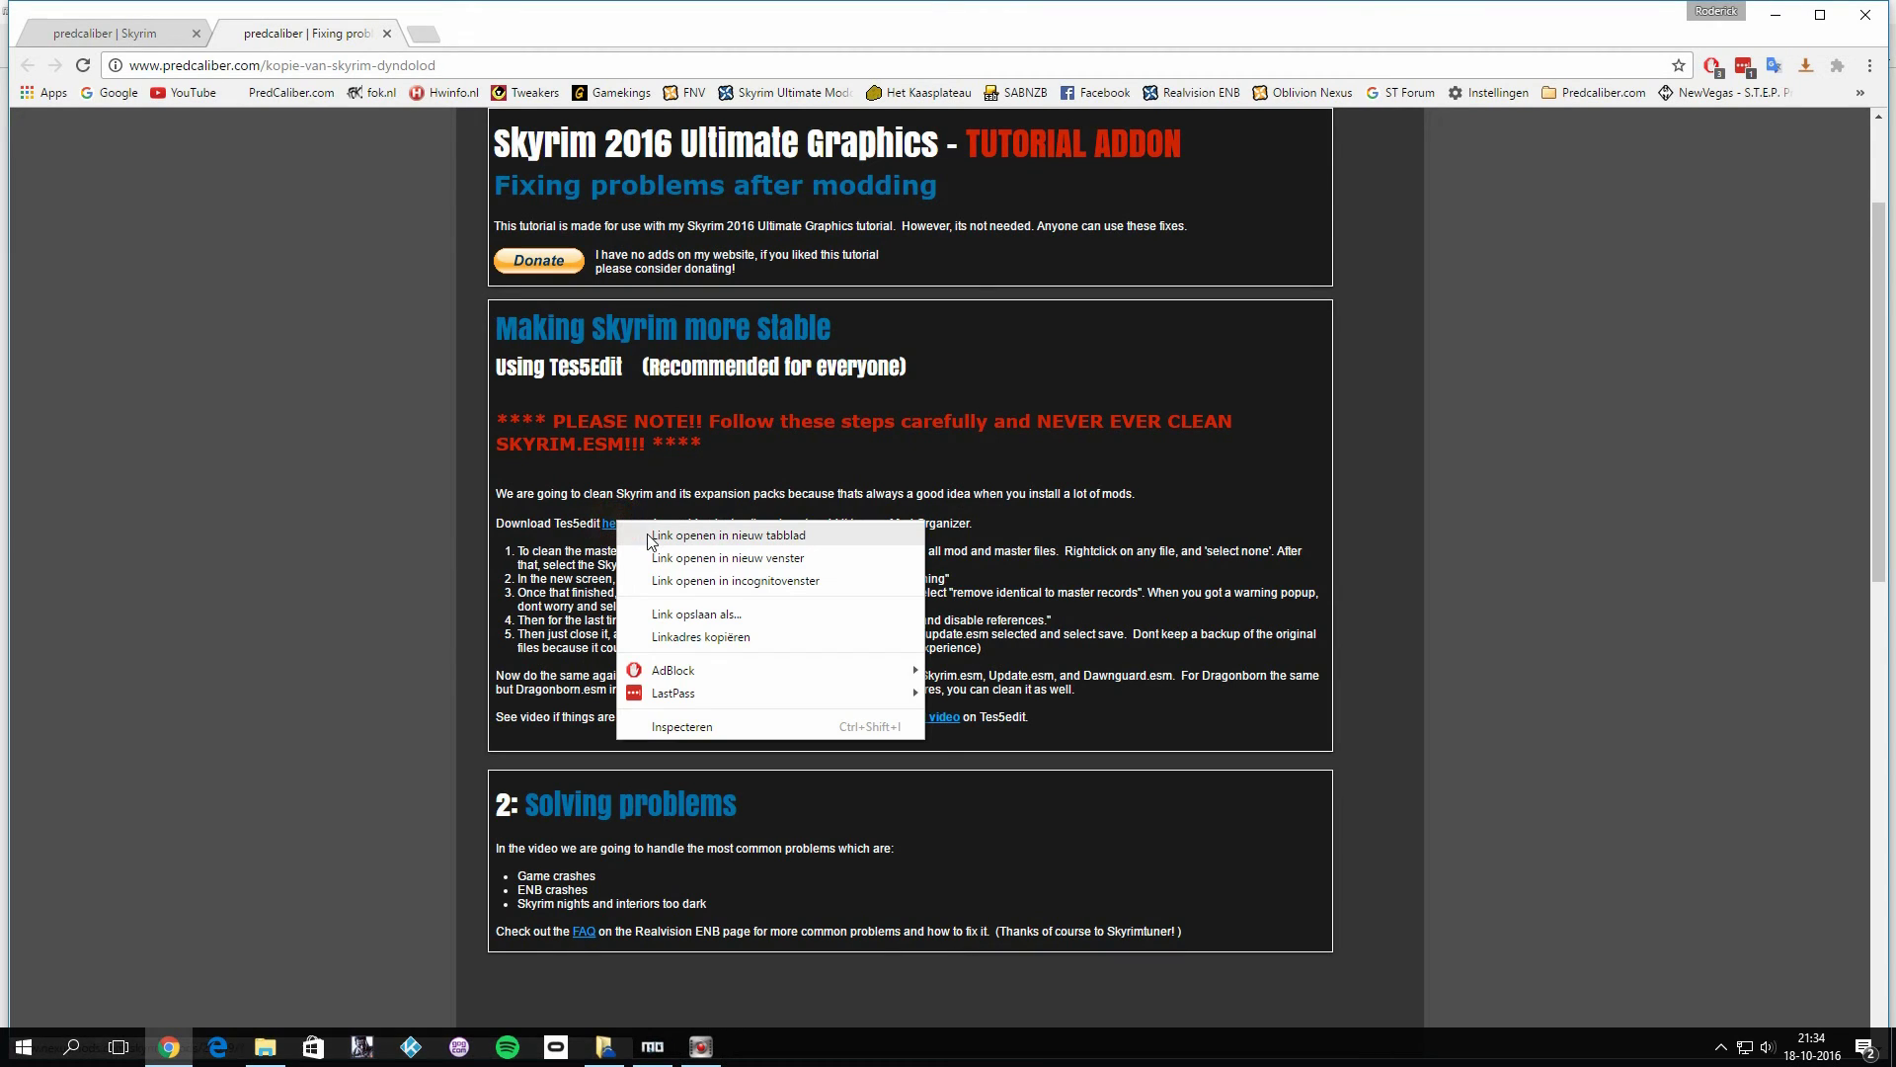
left_click(637, 536)
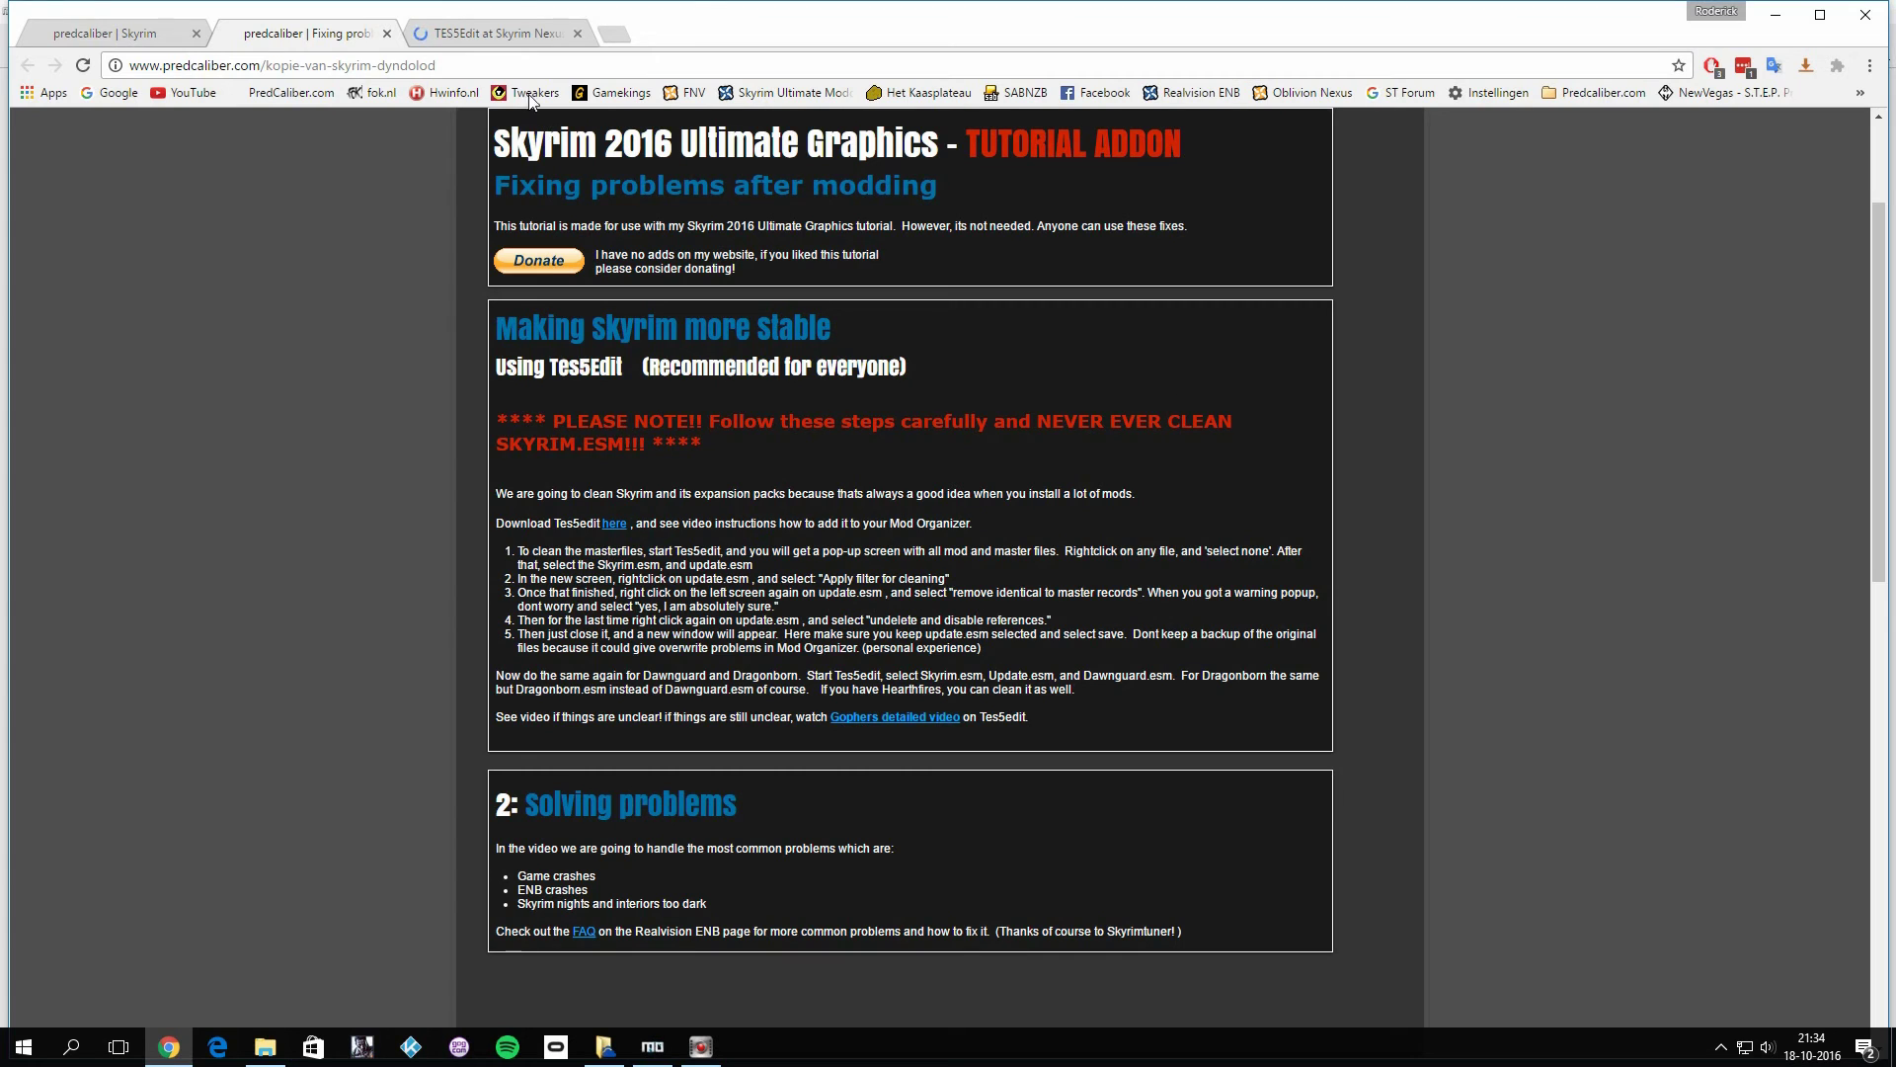
left_click(494, 31)
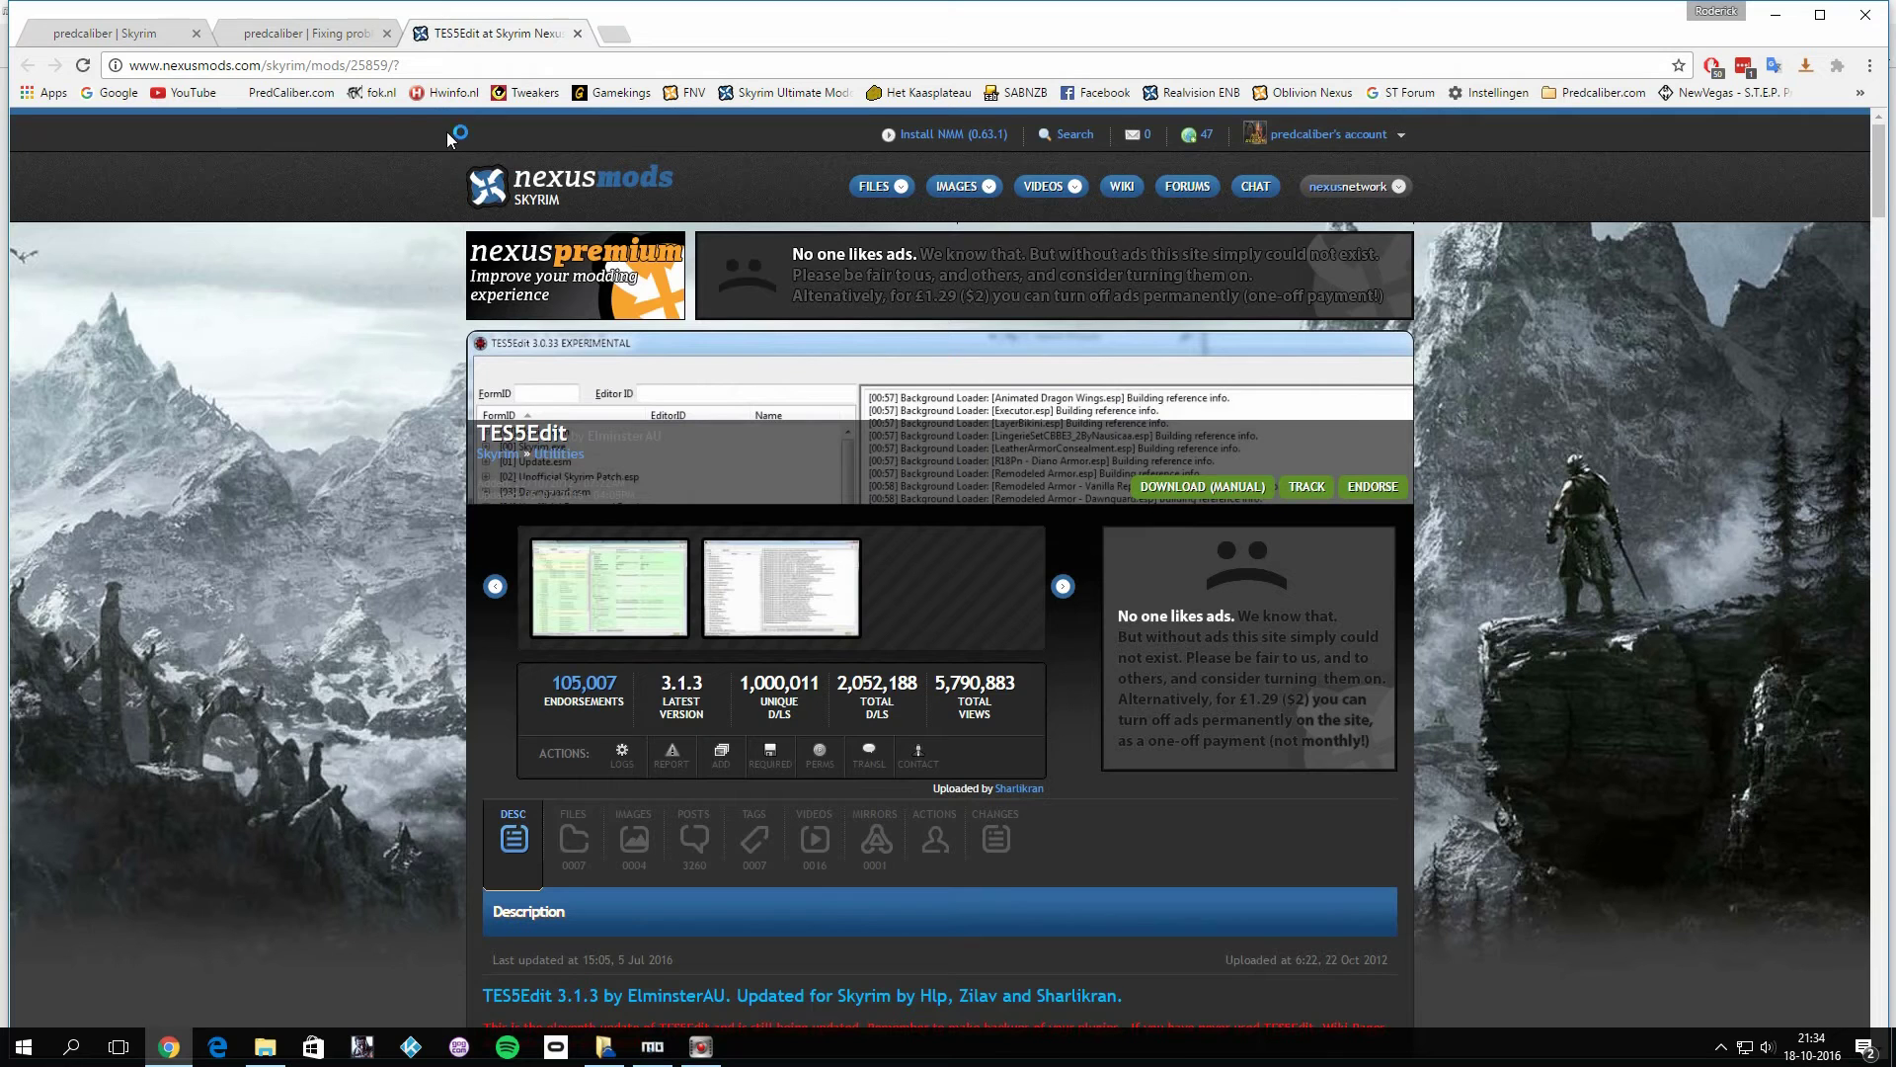
scroll(613, 721, "down", 2)
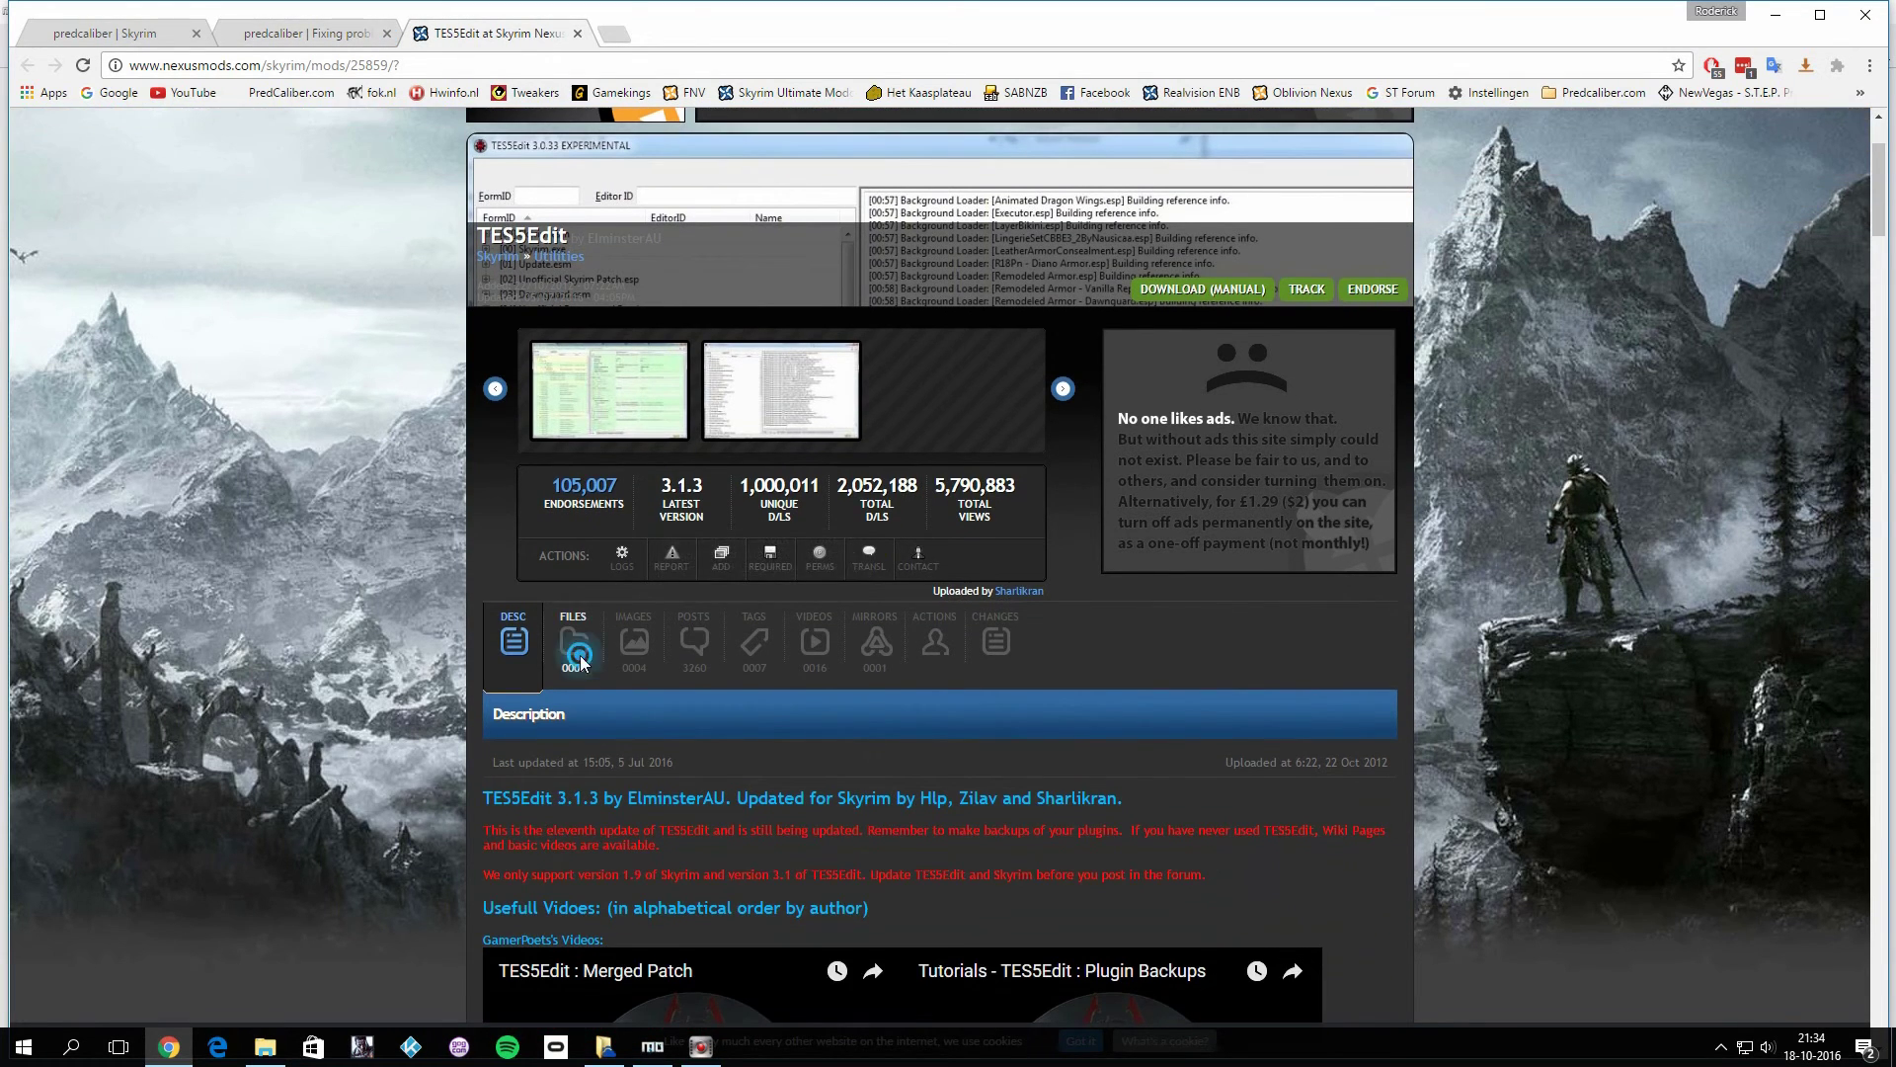
left_click(574, 637)
scroll(576, 560, "down", 4)
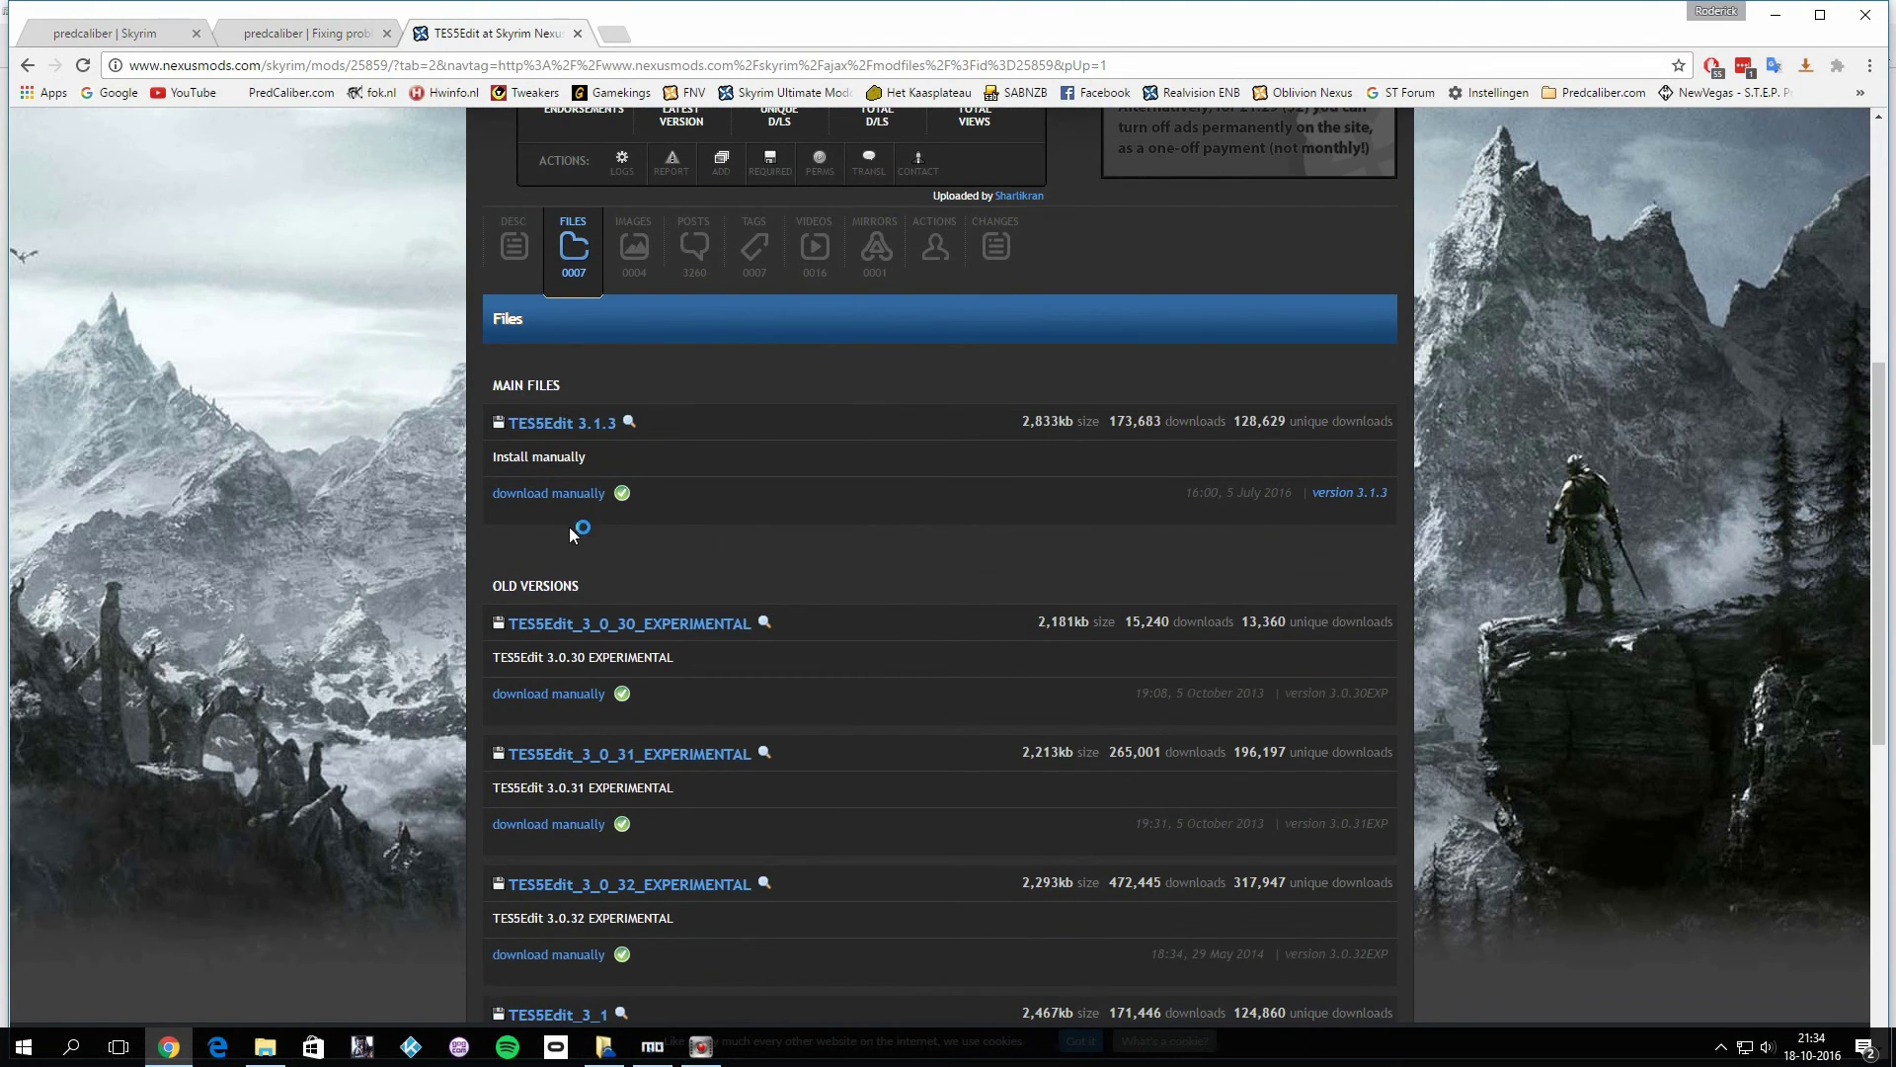
scroll(598, 405, "up", 5)
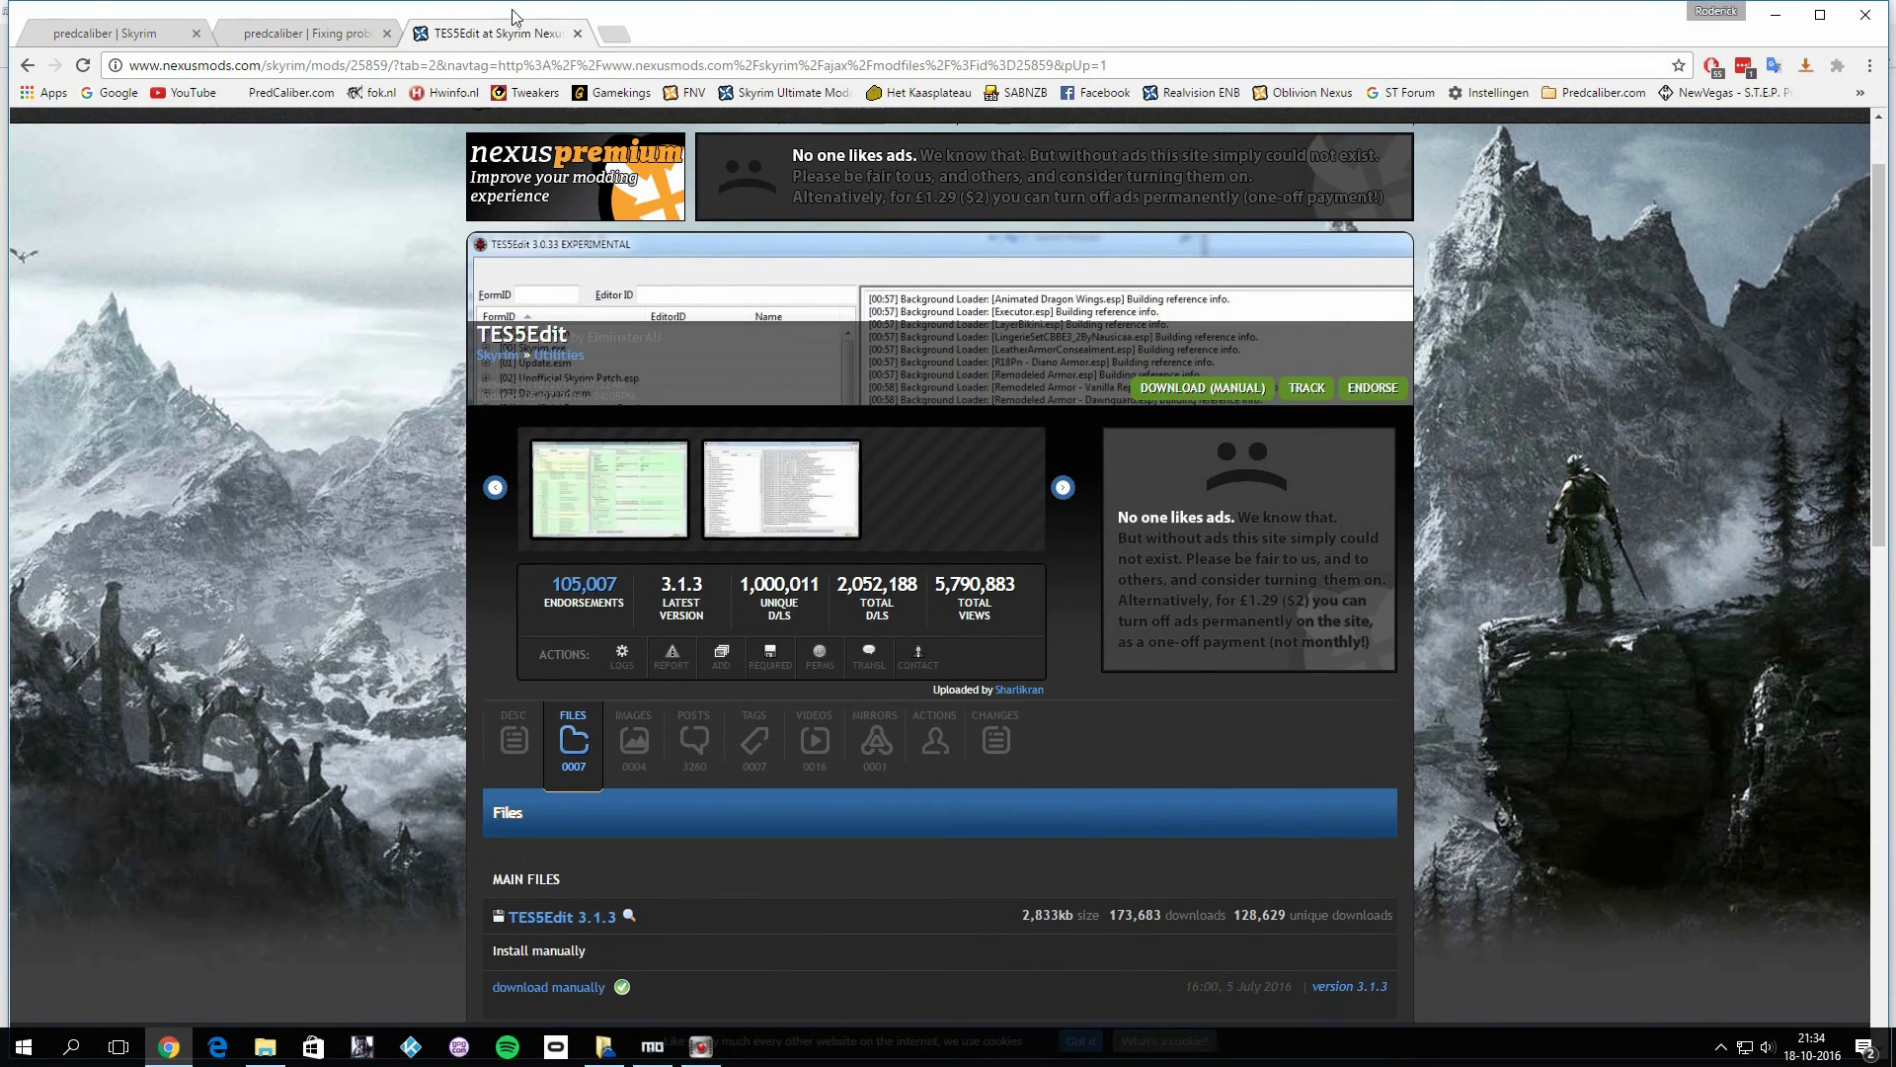
left_click(577, 35)
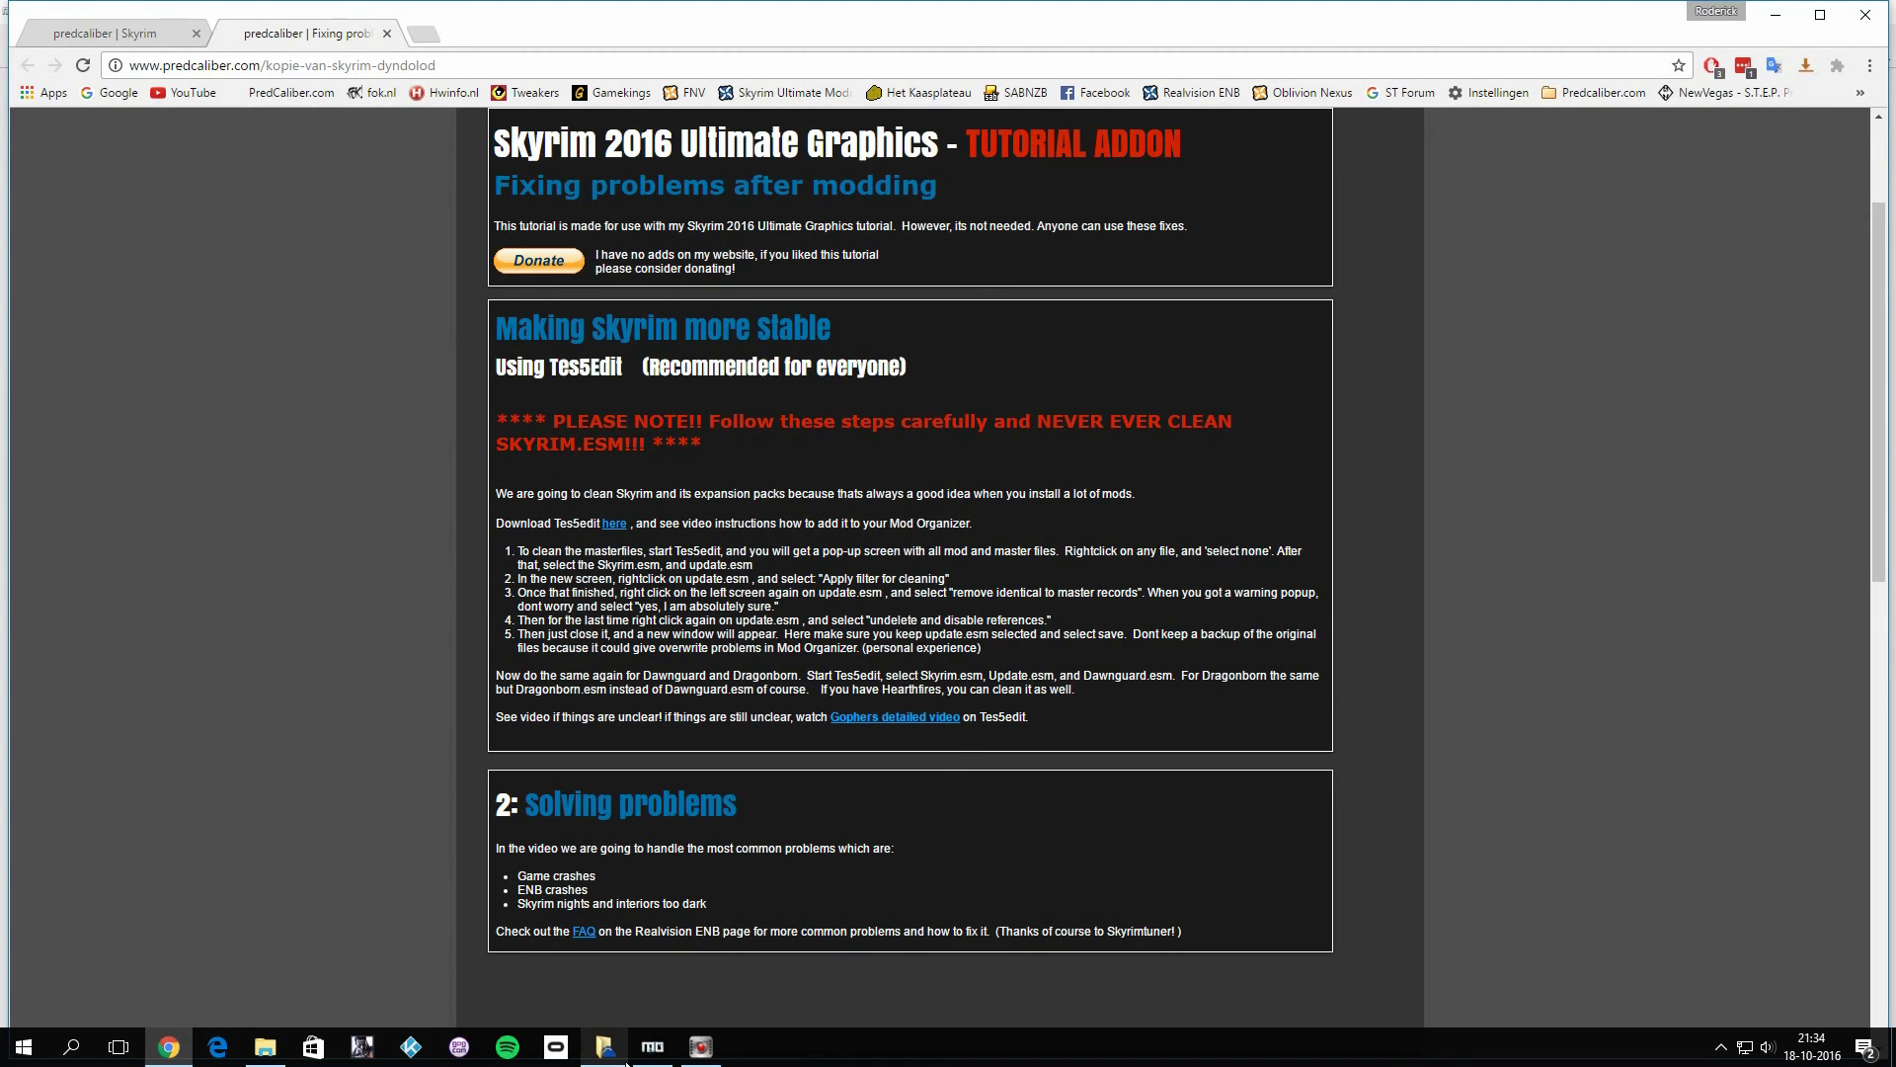
- Switch to Mod Organizer and examine the Tes5Edit executable entry and its binary path, leaving the settings as they are
mouse_move(650, 1059)
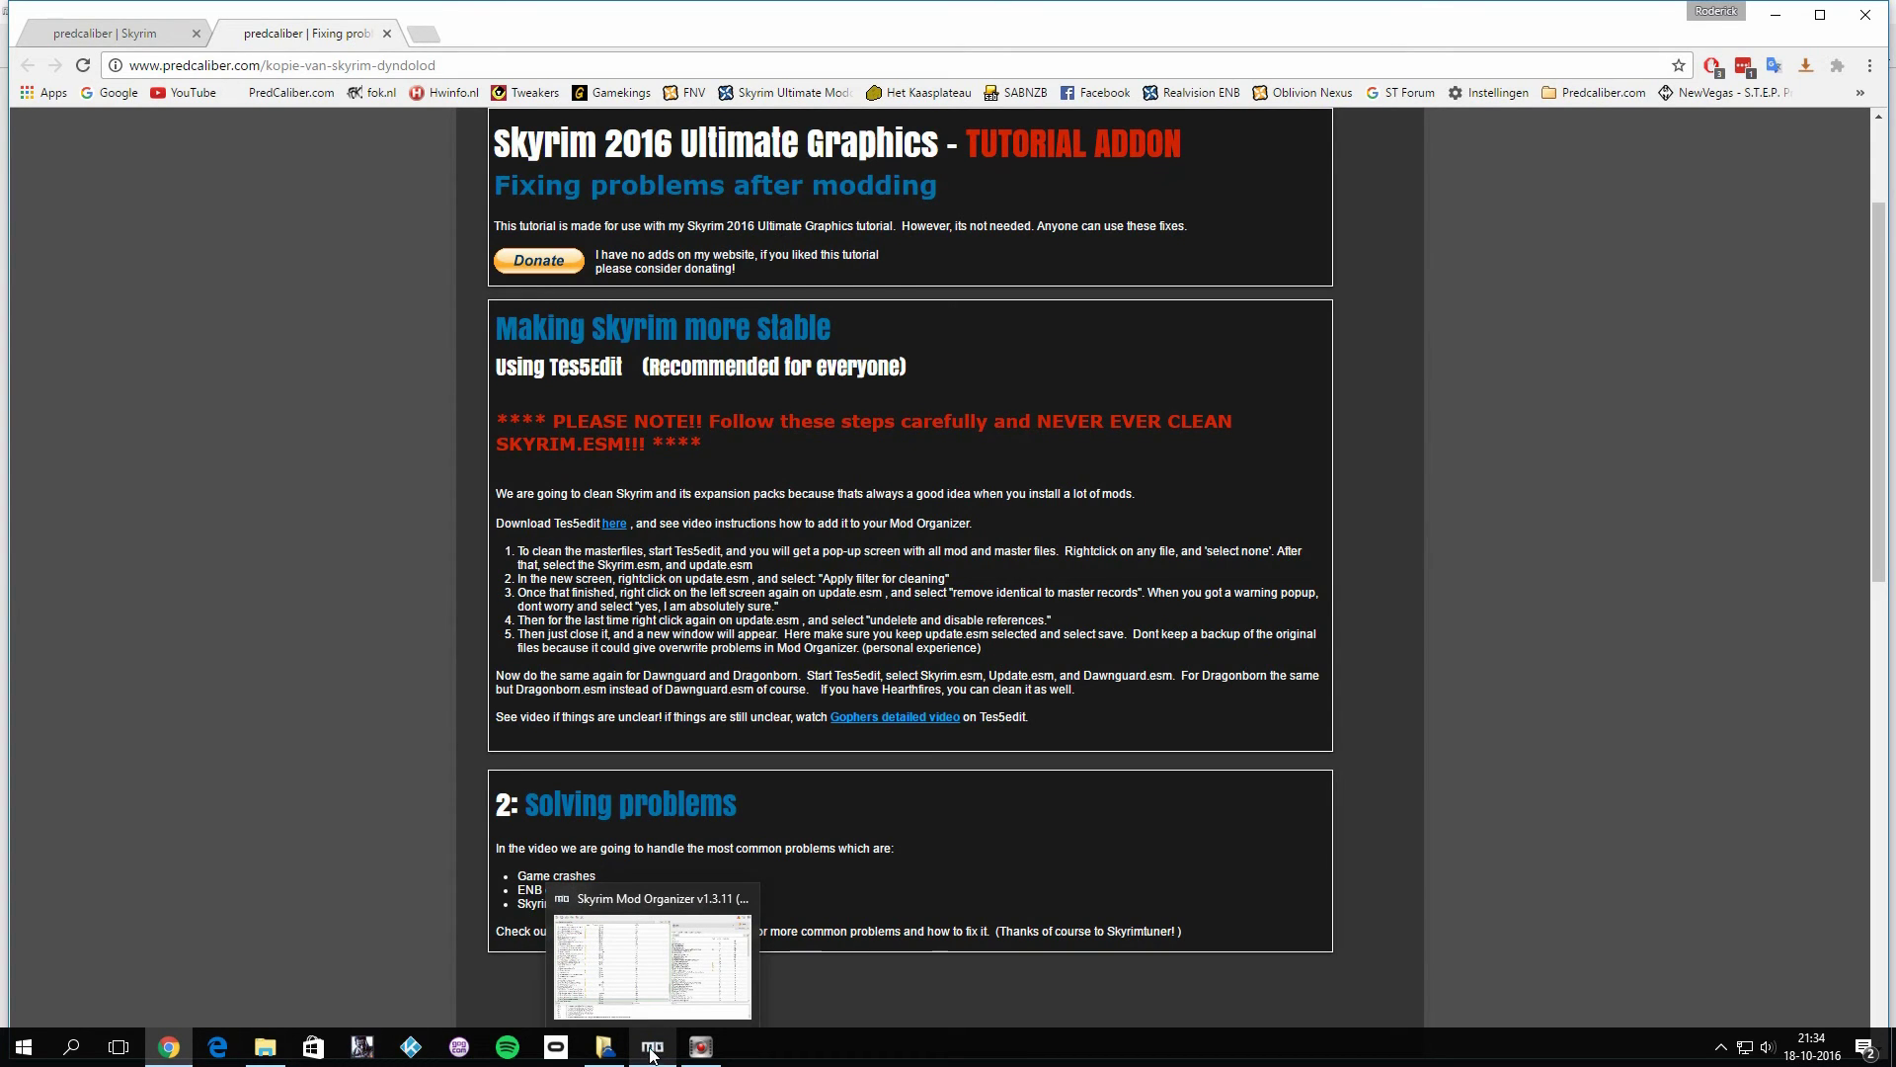
left_click(652, 1055)
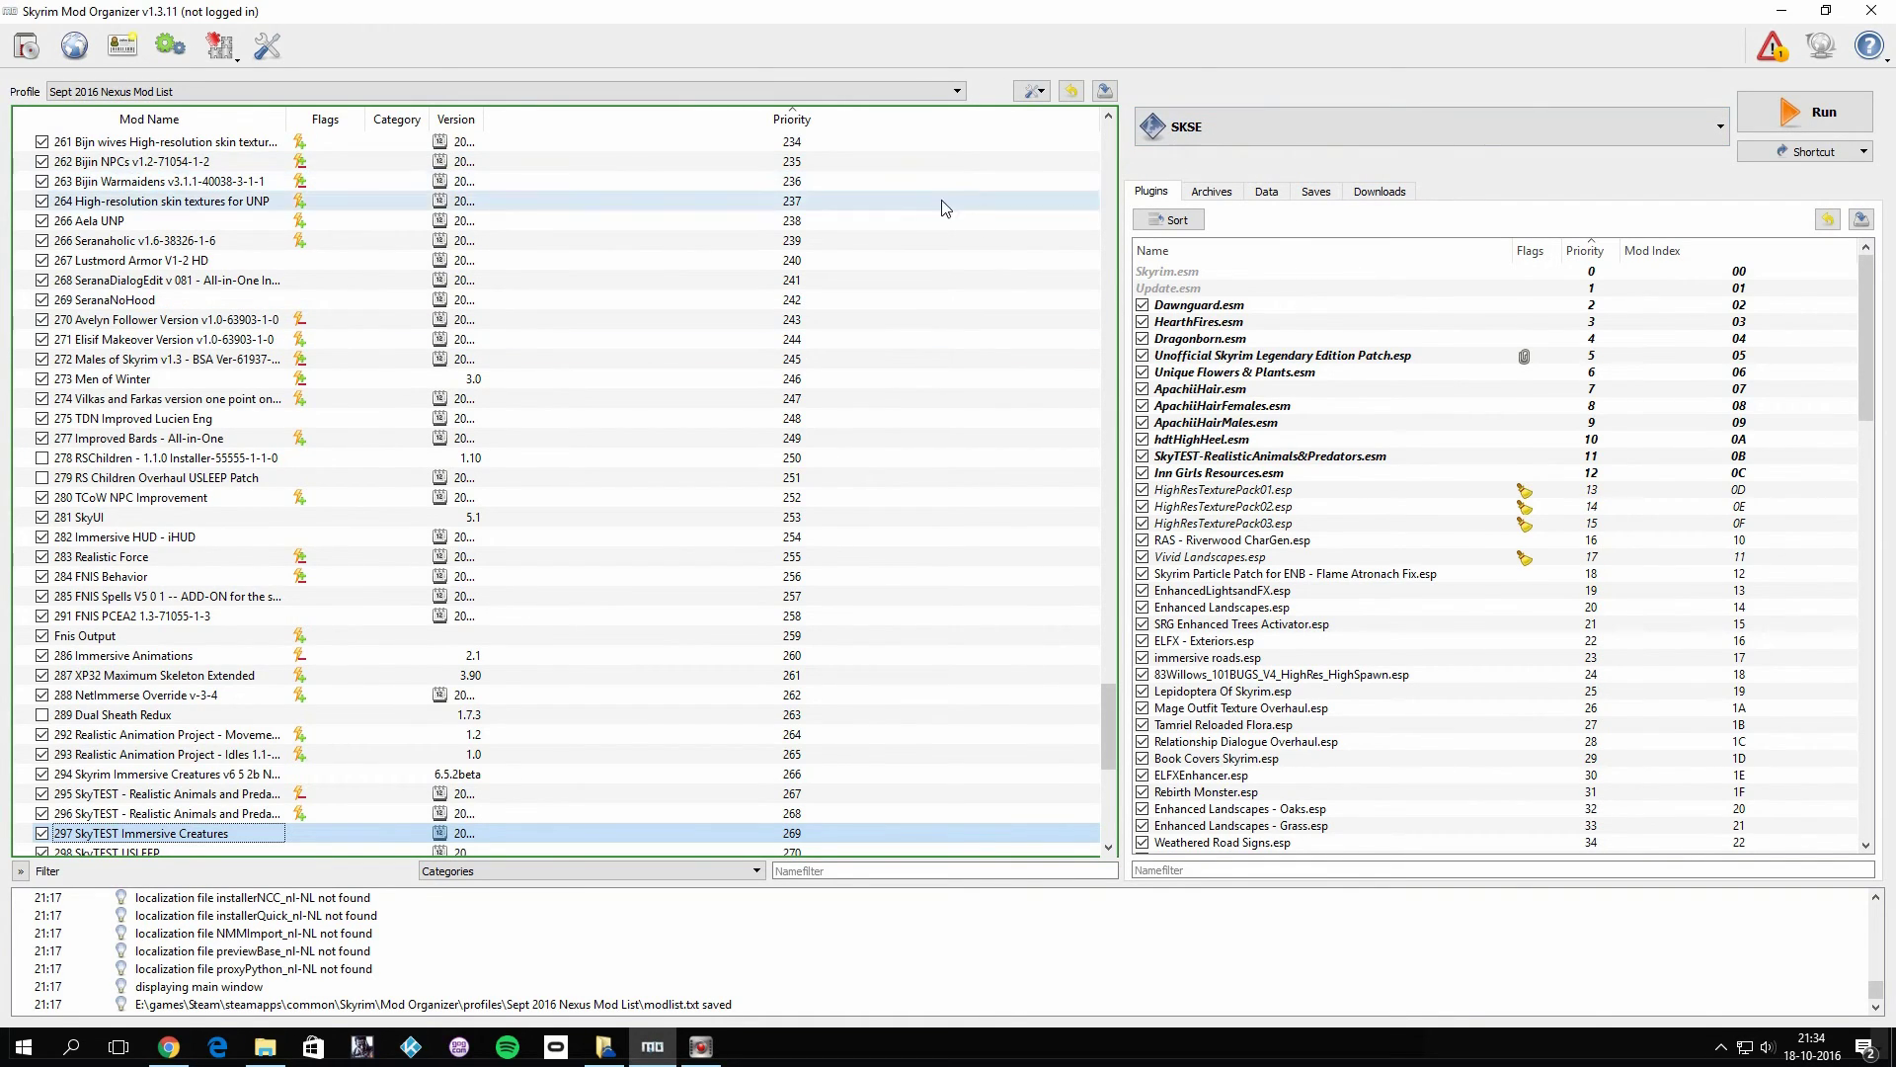
left_click(1371, 125)
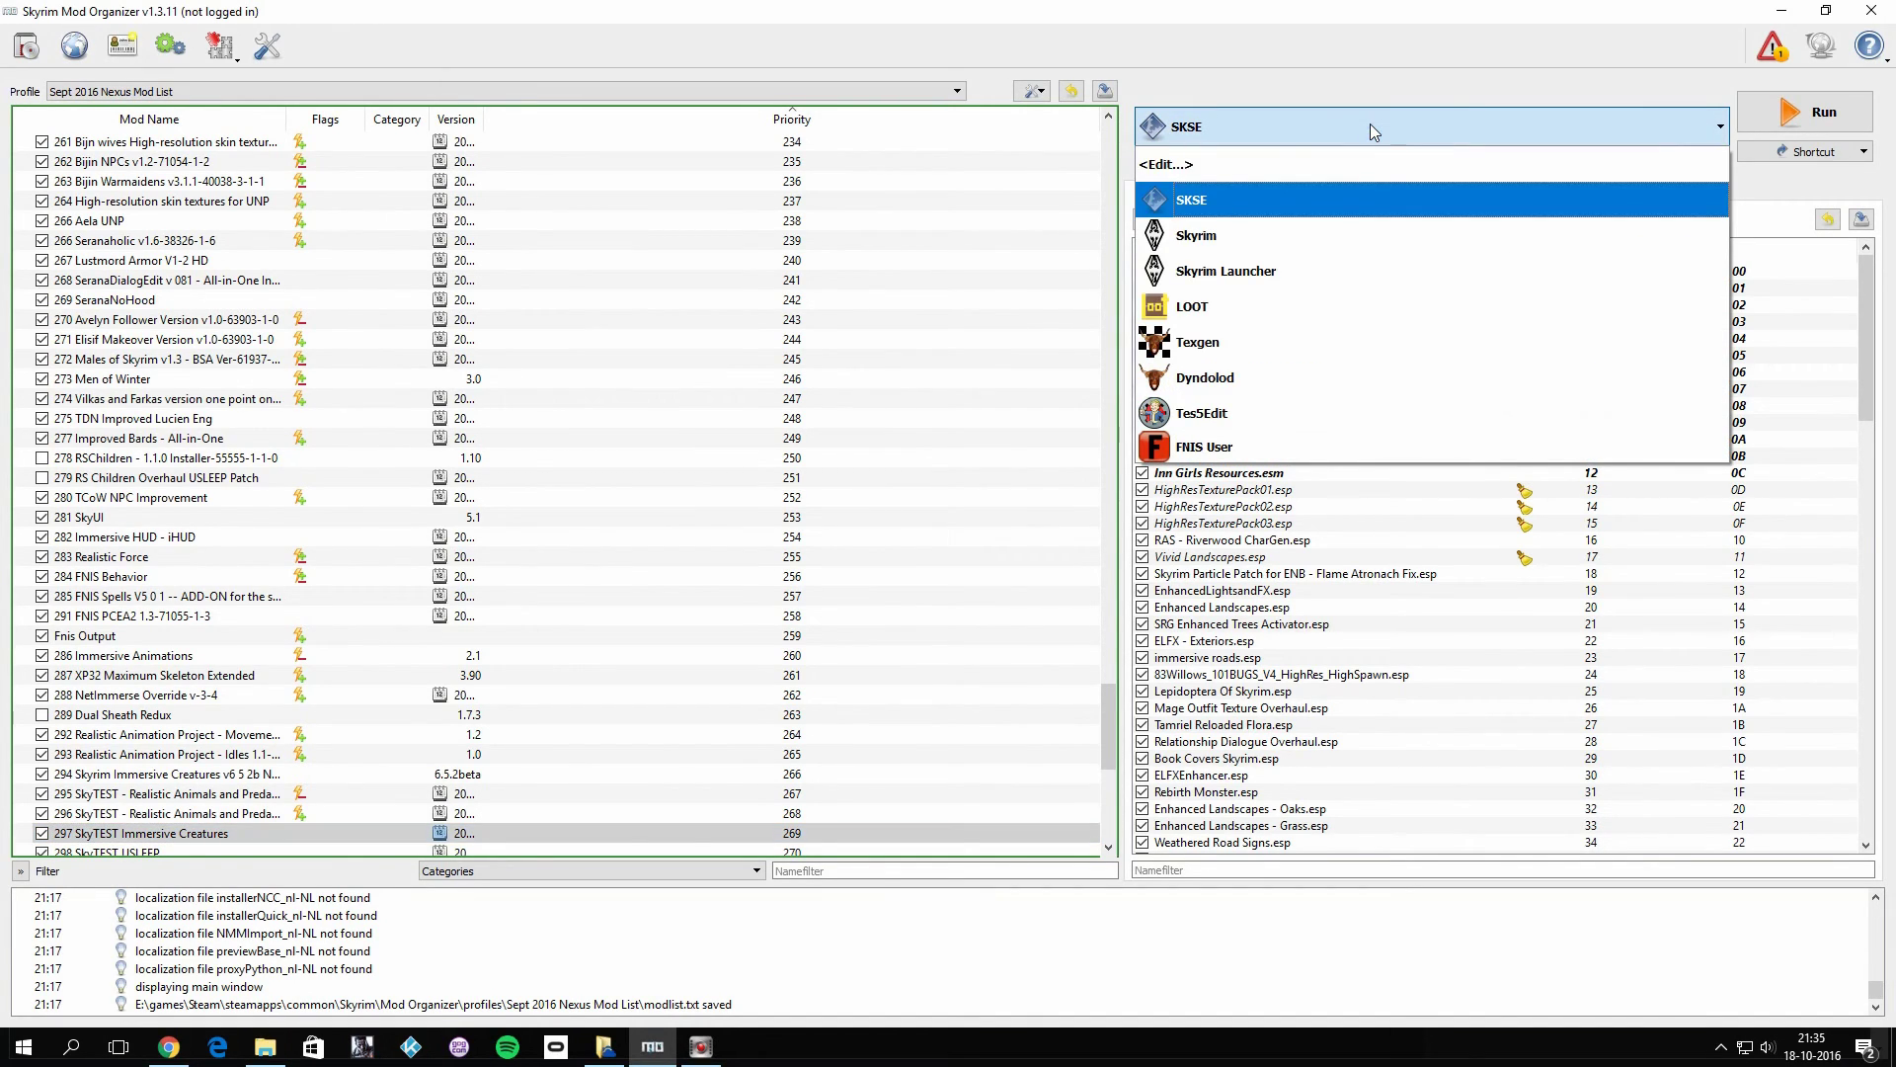
left_click(1245, 163)
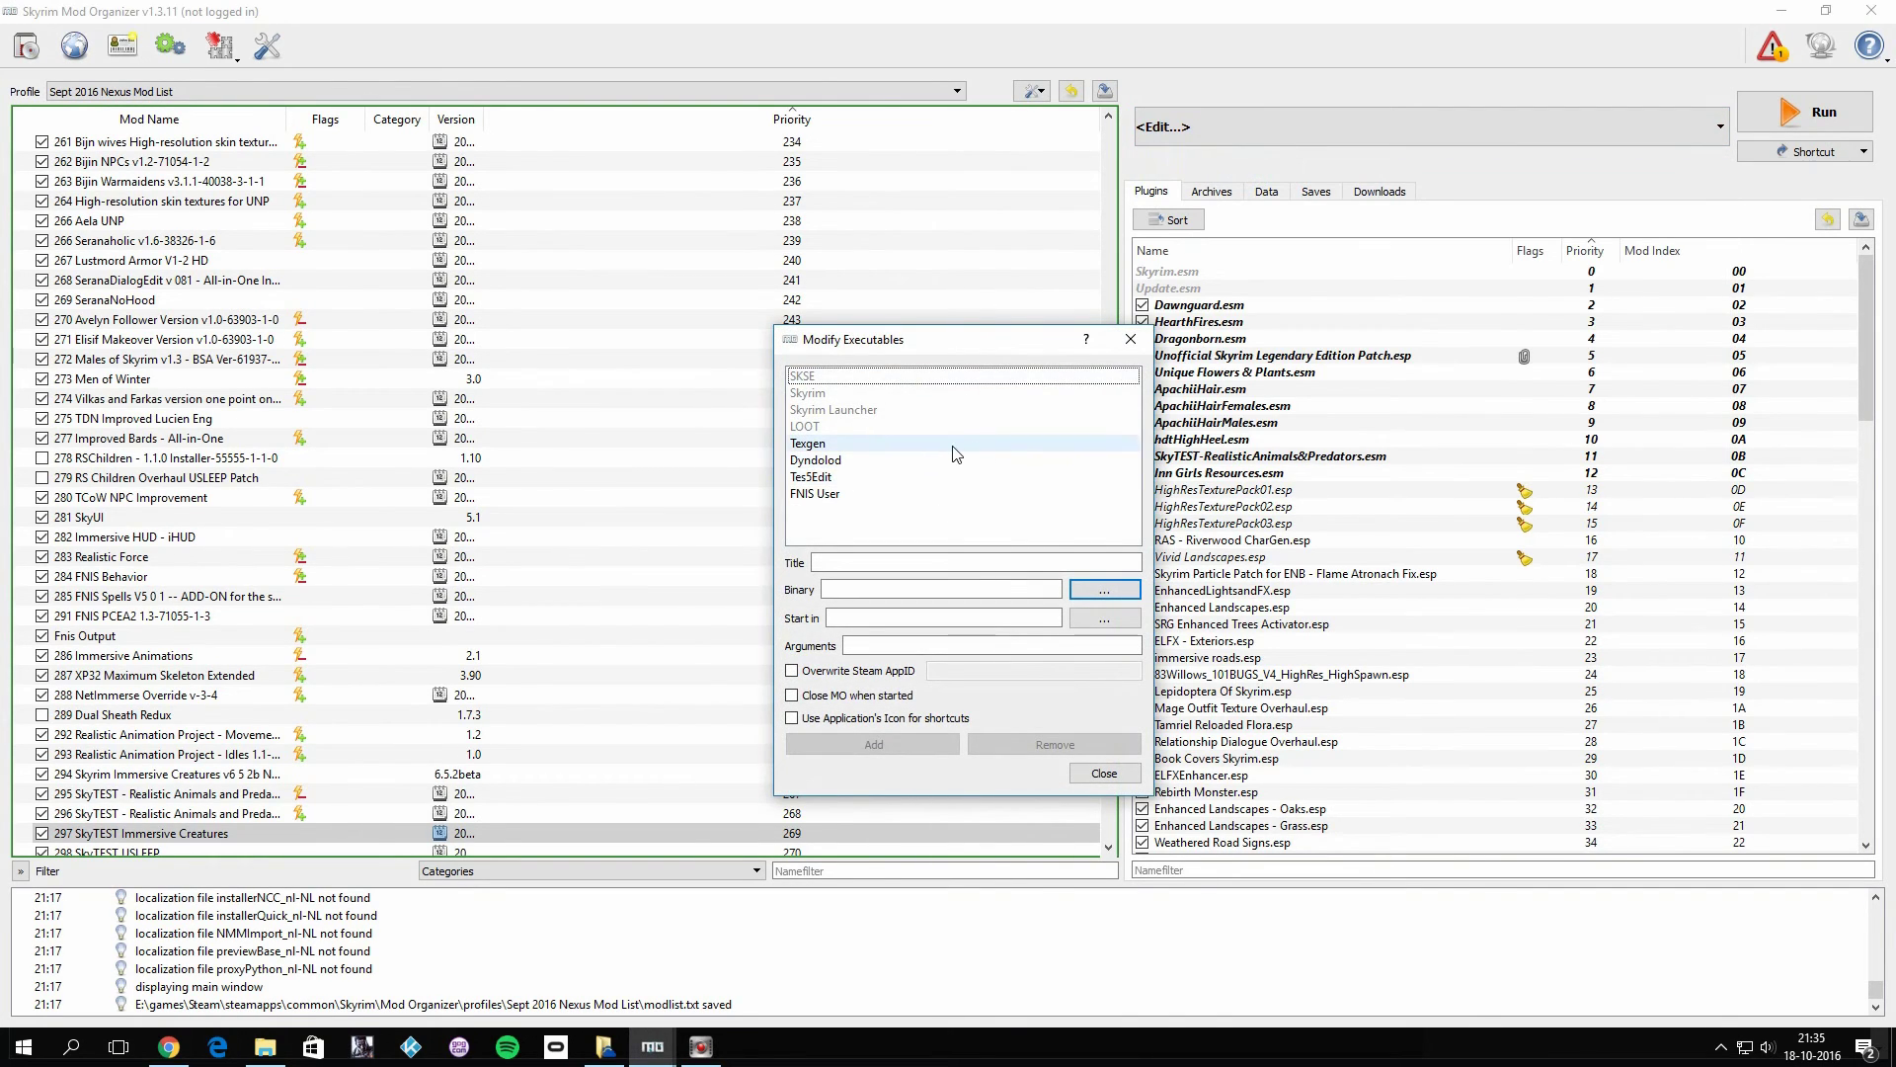
left_click(812, 477)
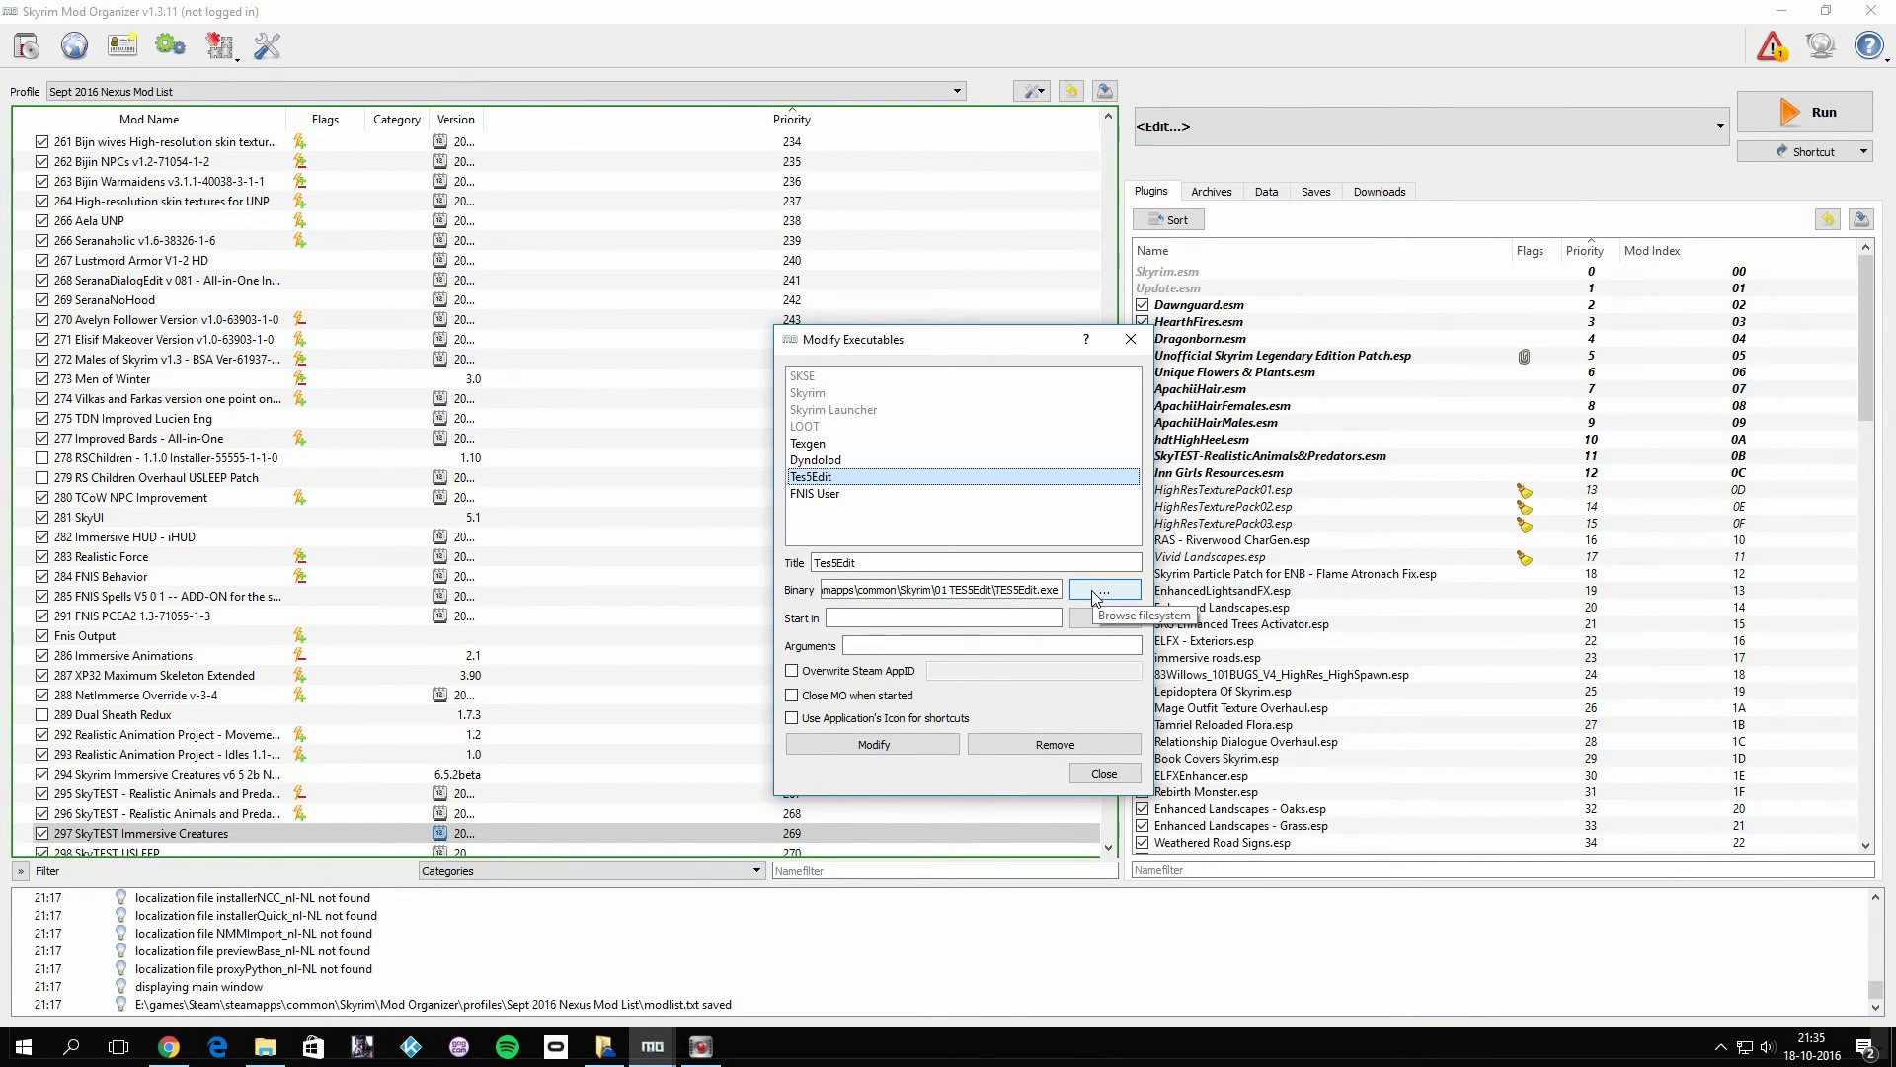
left_click(1092, 593)
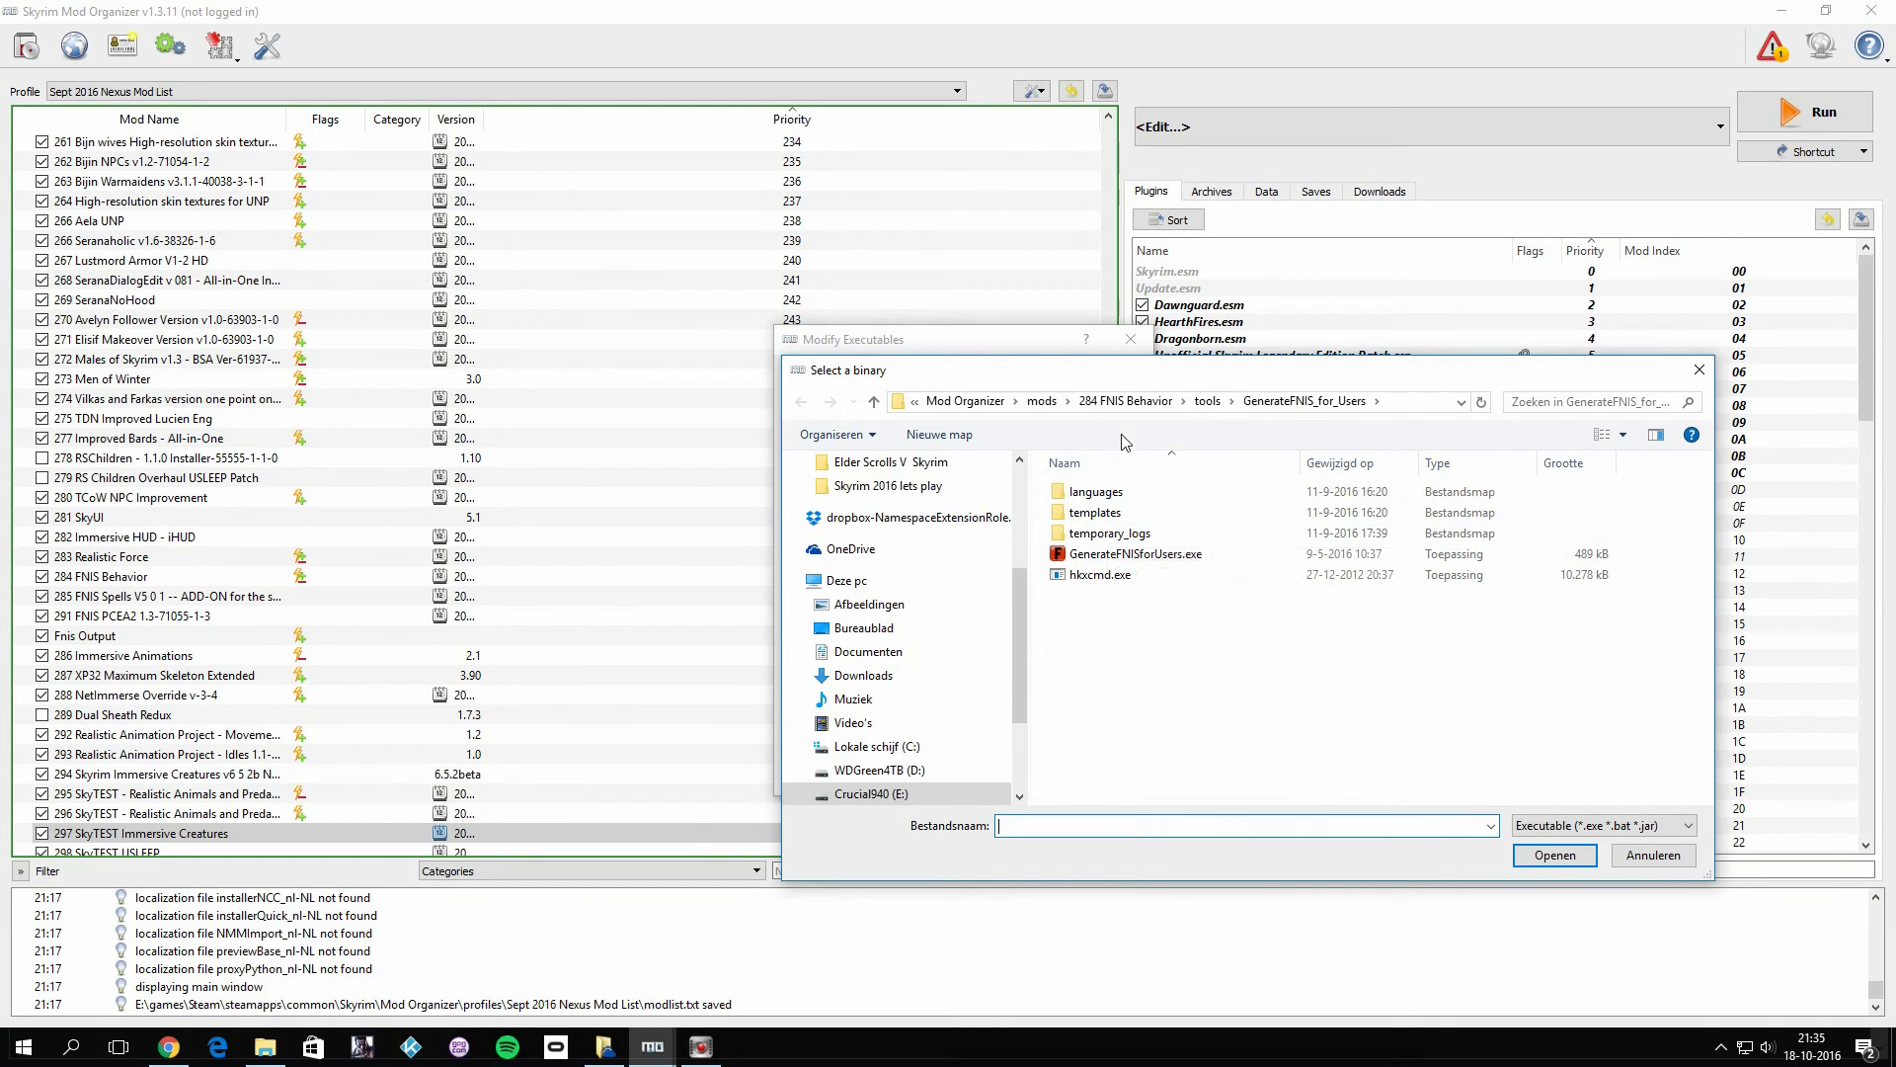
left_click(1661, 857)
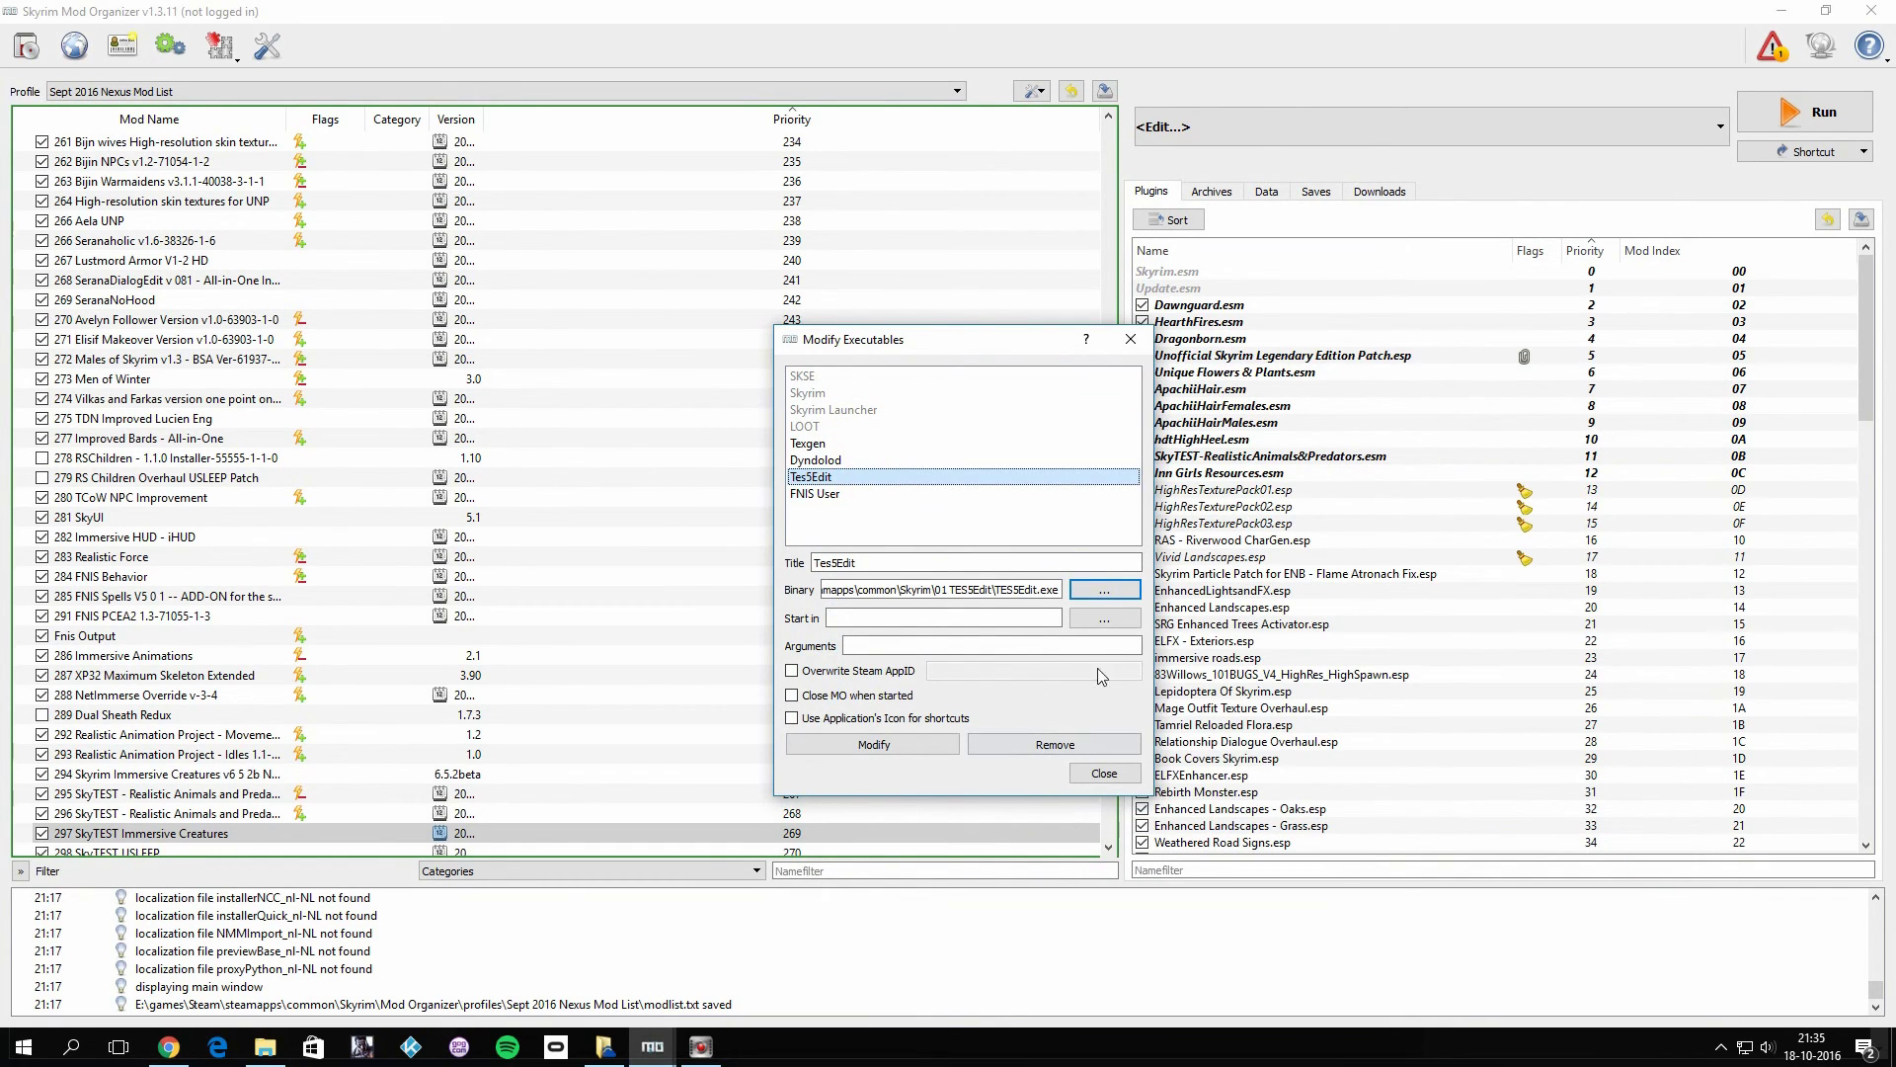
left_click(1104, 773)
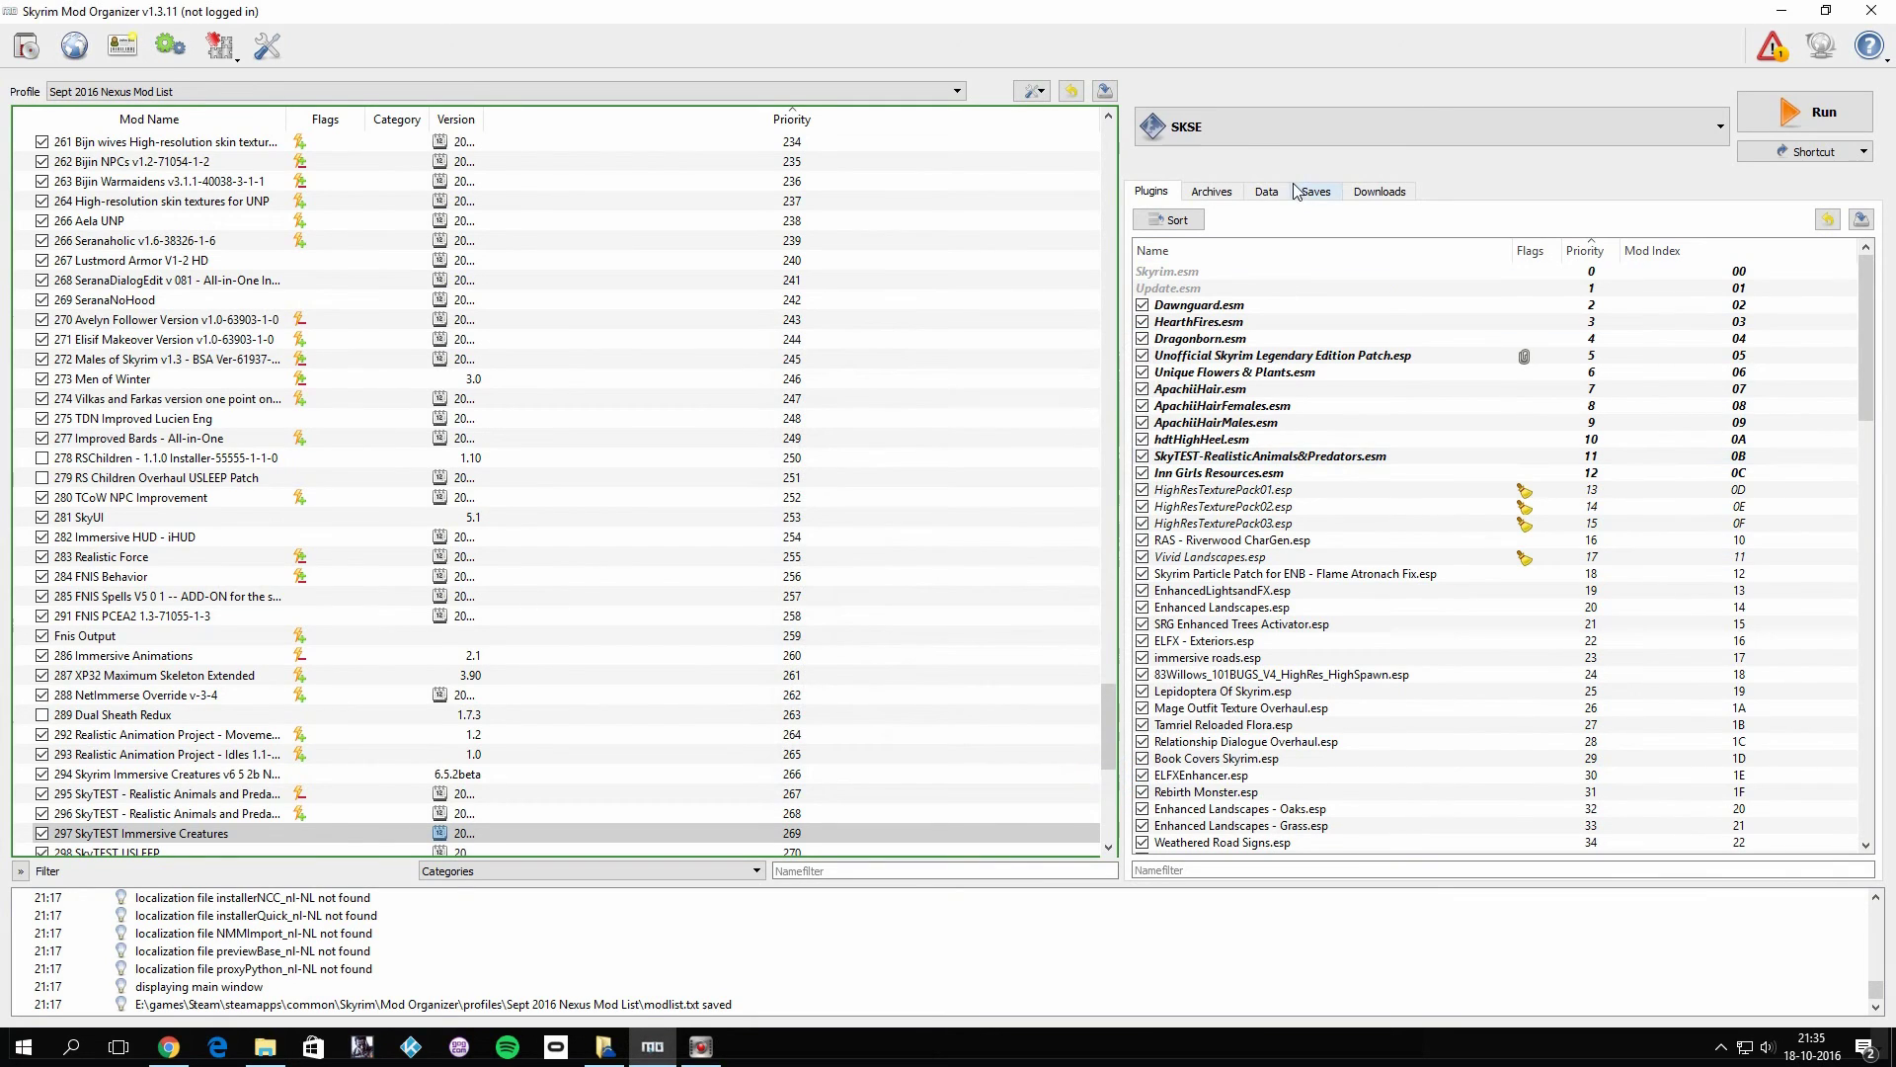
- Select Tes5Edit as the executable in Mod Organizer and run it
left_click(1238, 127)
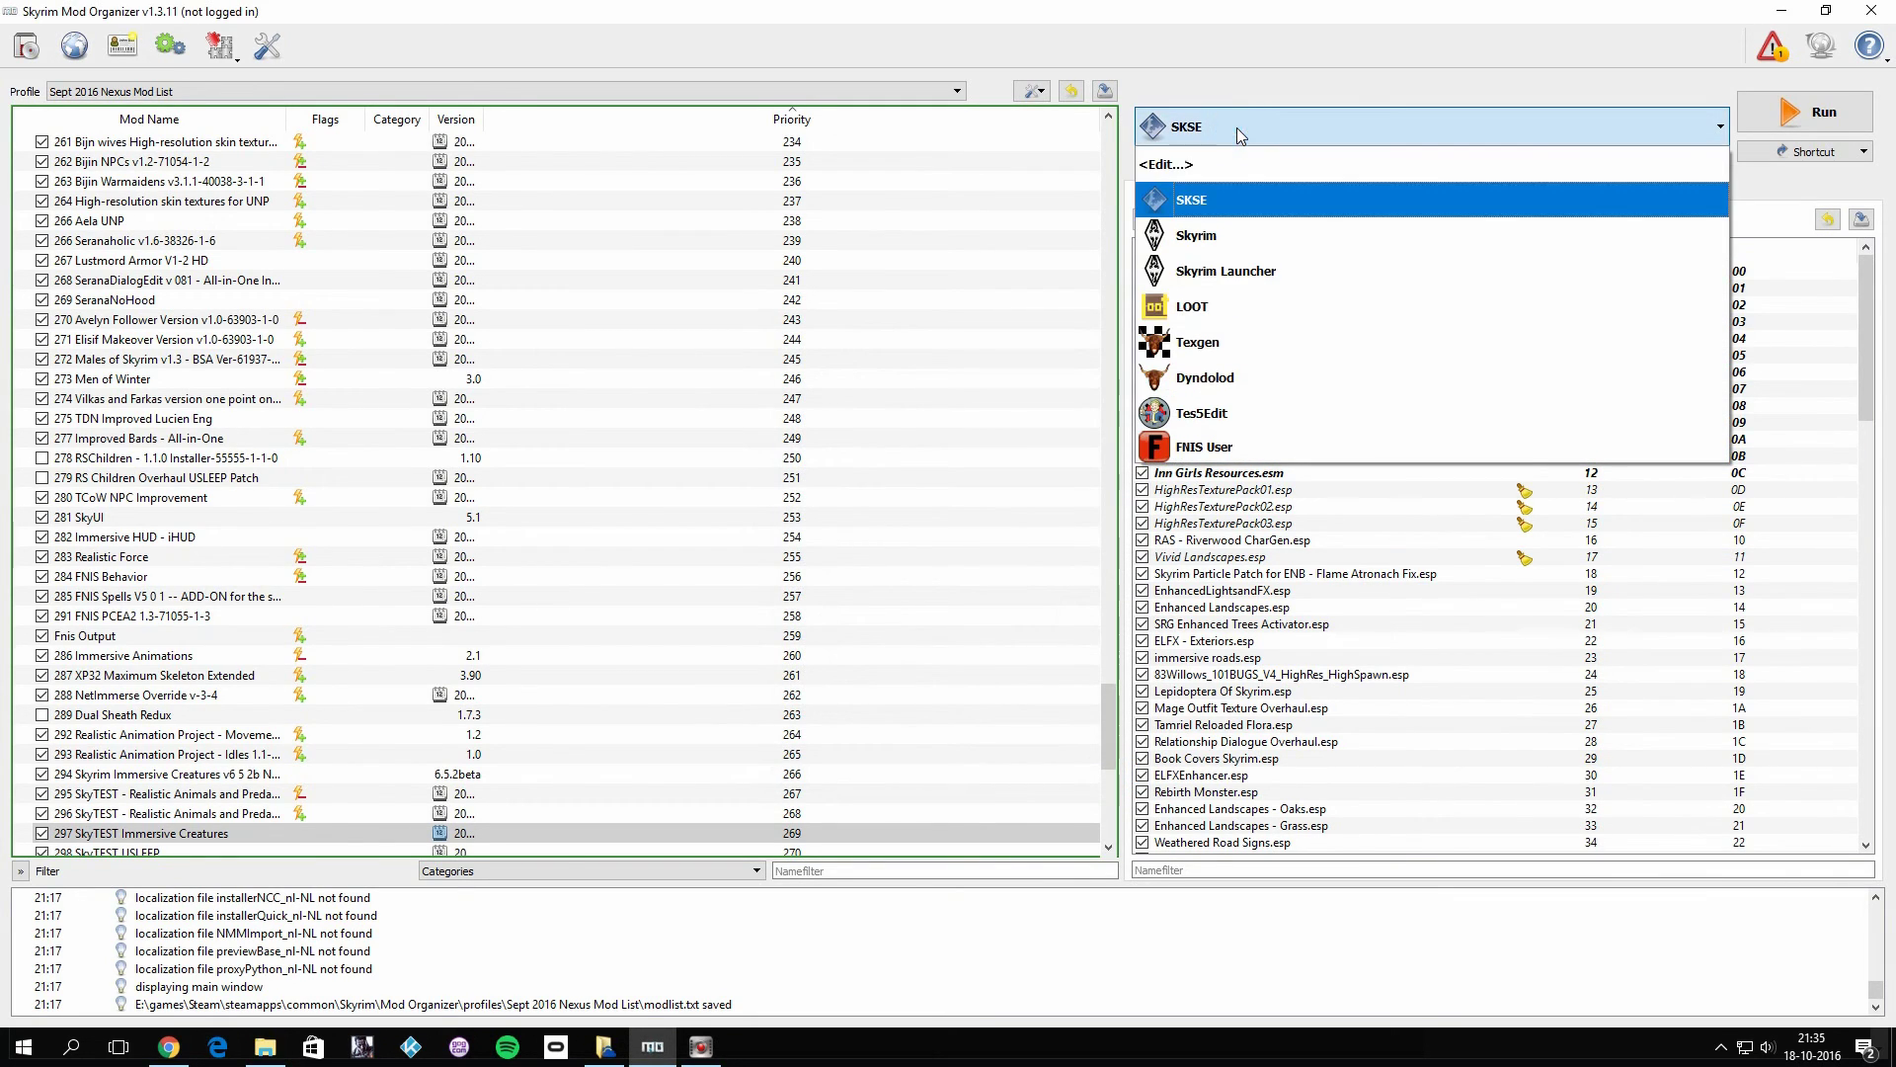
left_click(1262, 412)
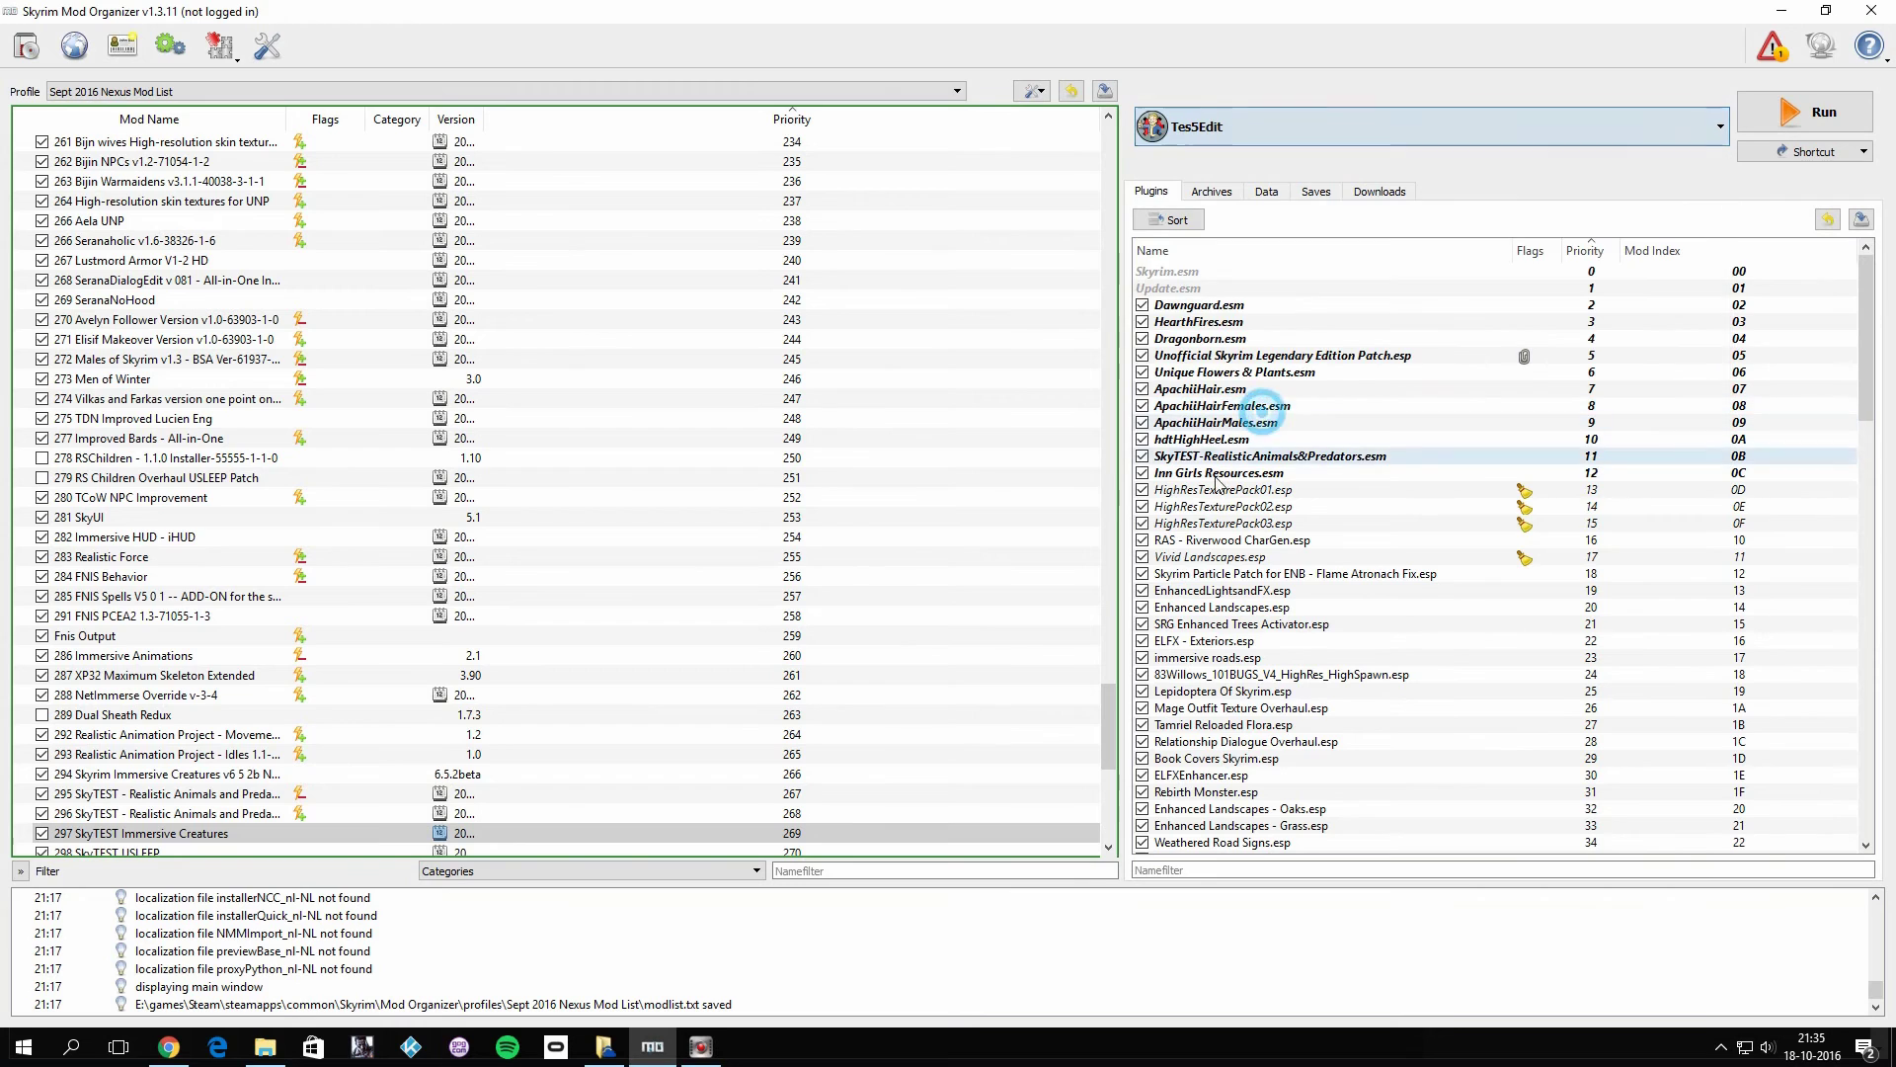
left_click(1823, 115)
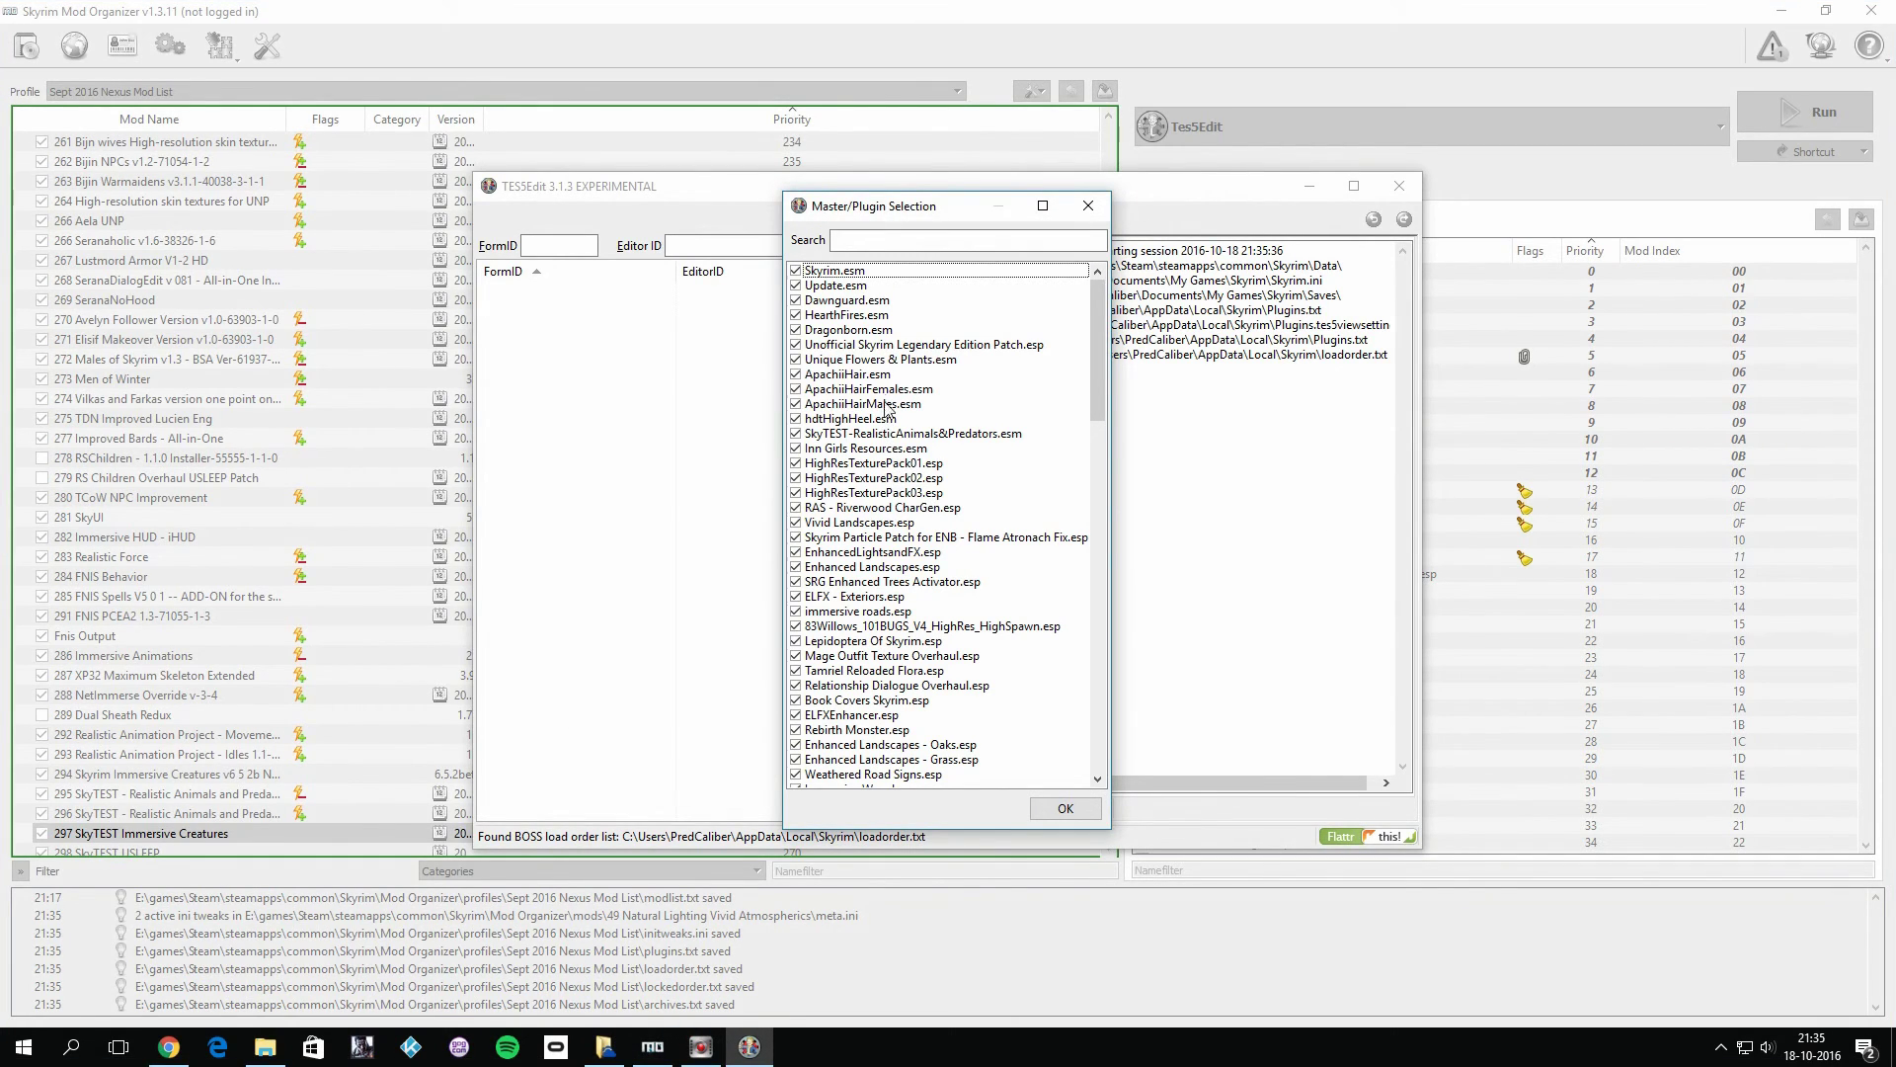
- Deselect all plugins and load only Update.esm and Skyrim.esm in TES5Edit
right_click(848, 339)
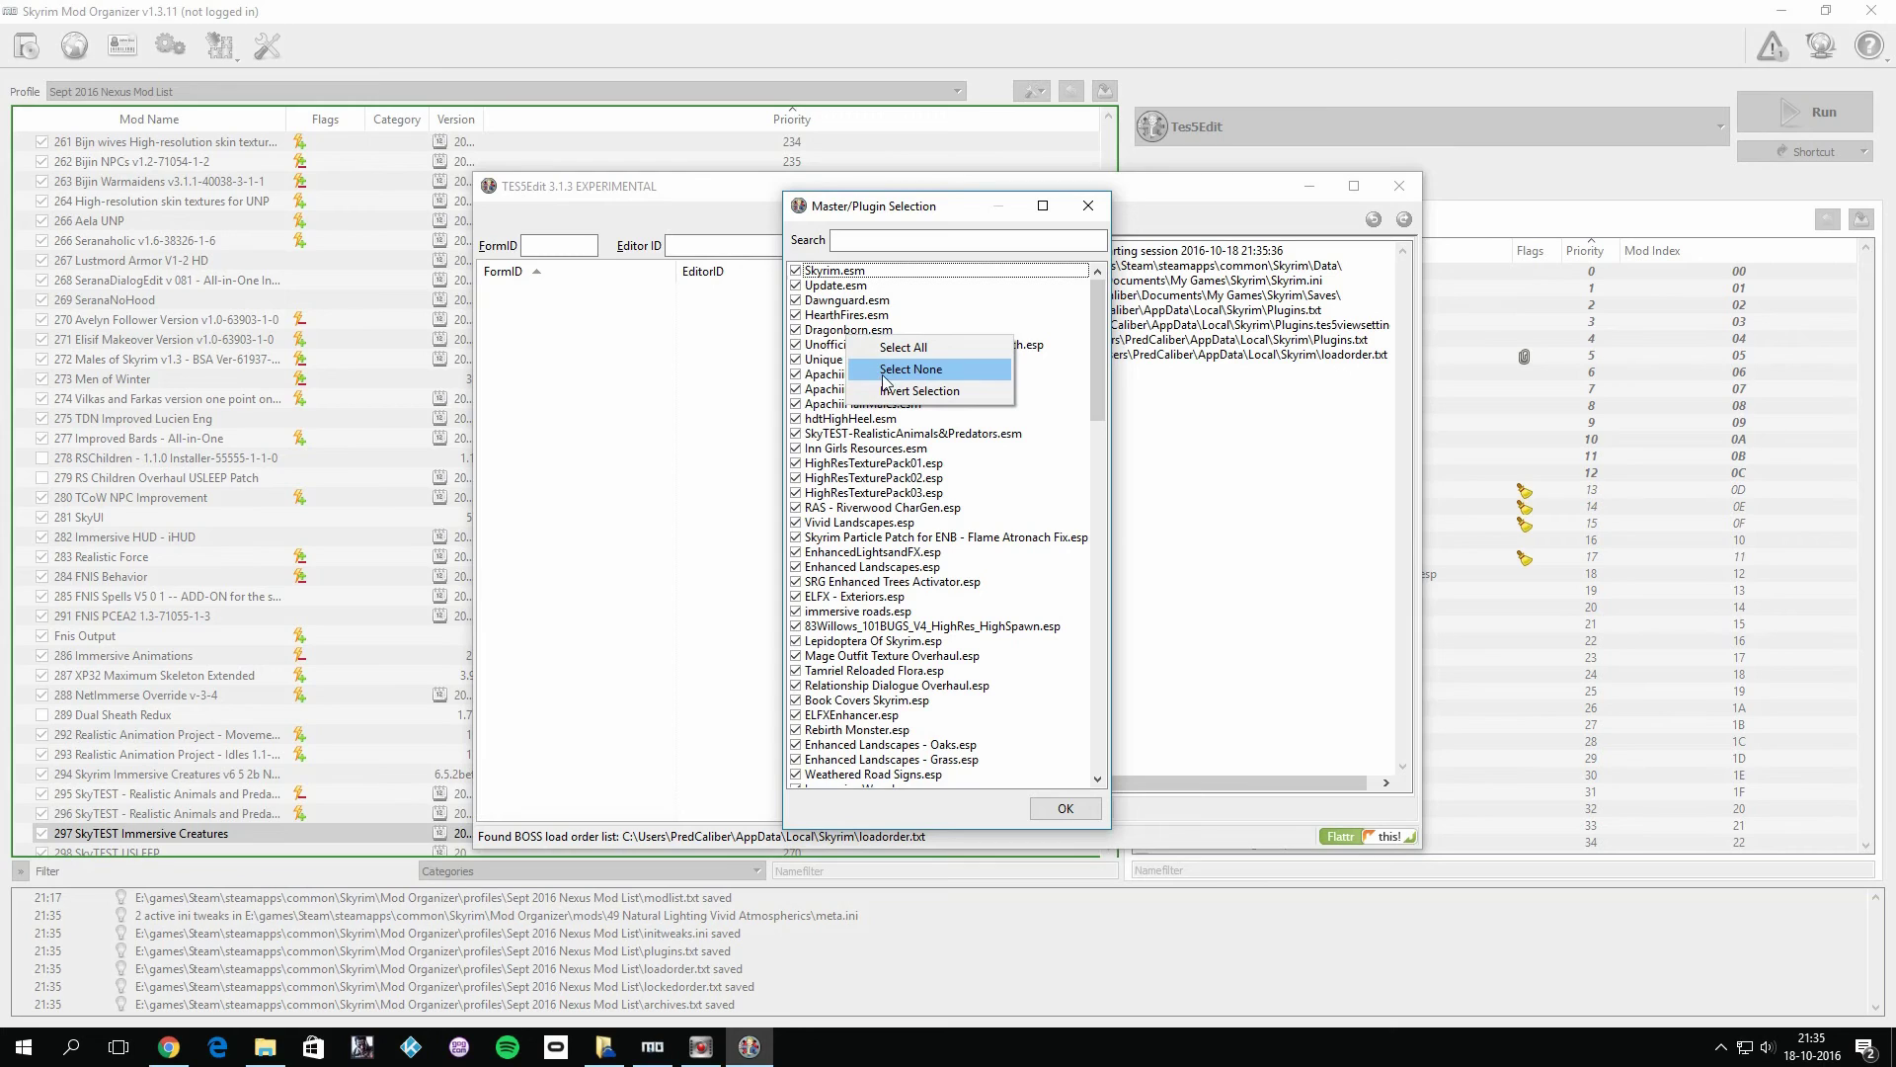
left_click(893, 377)
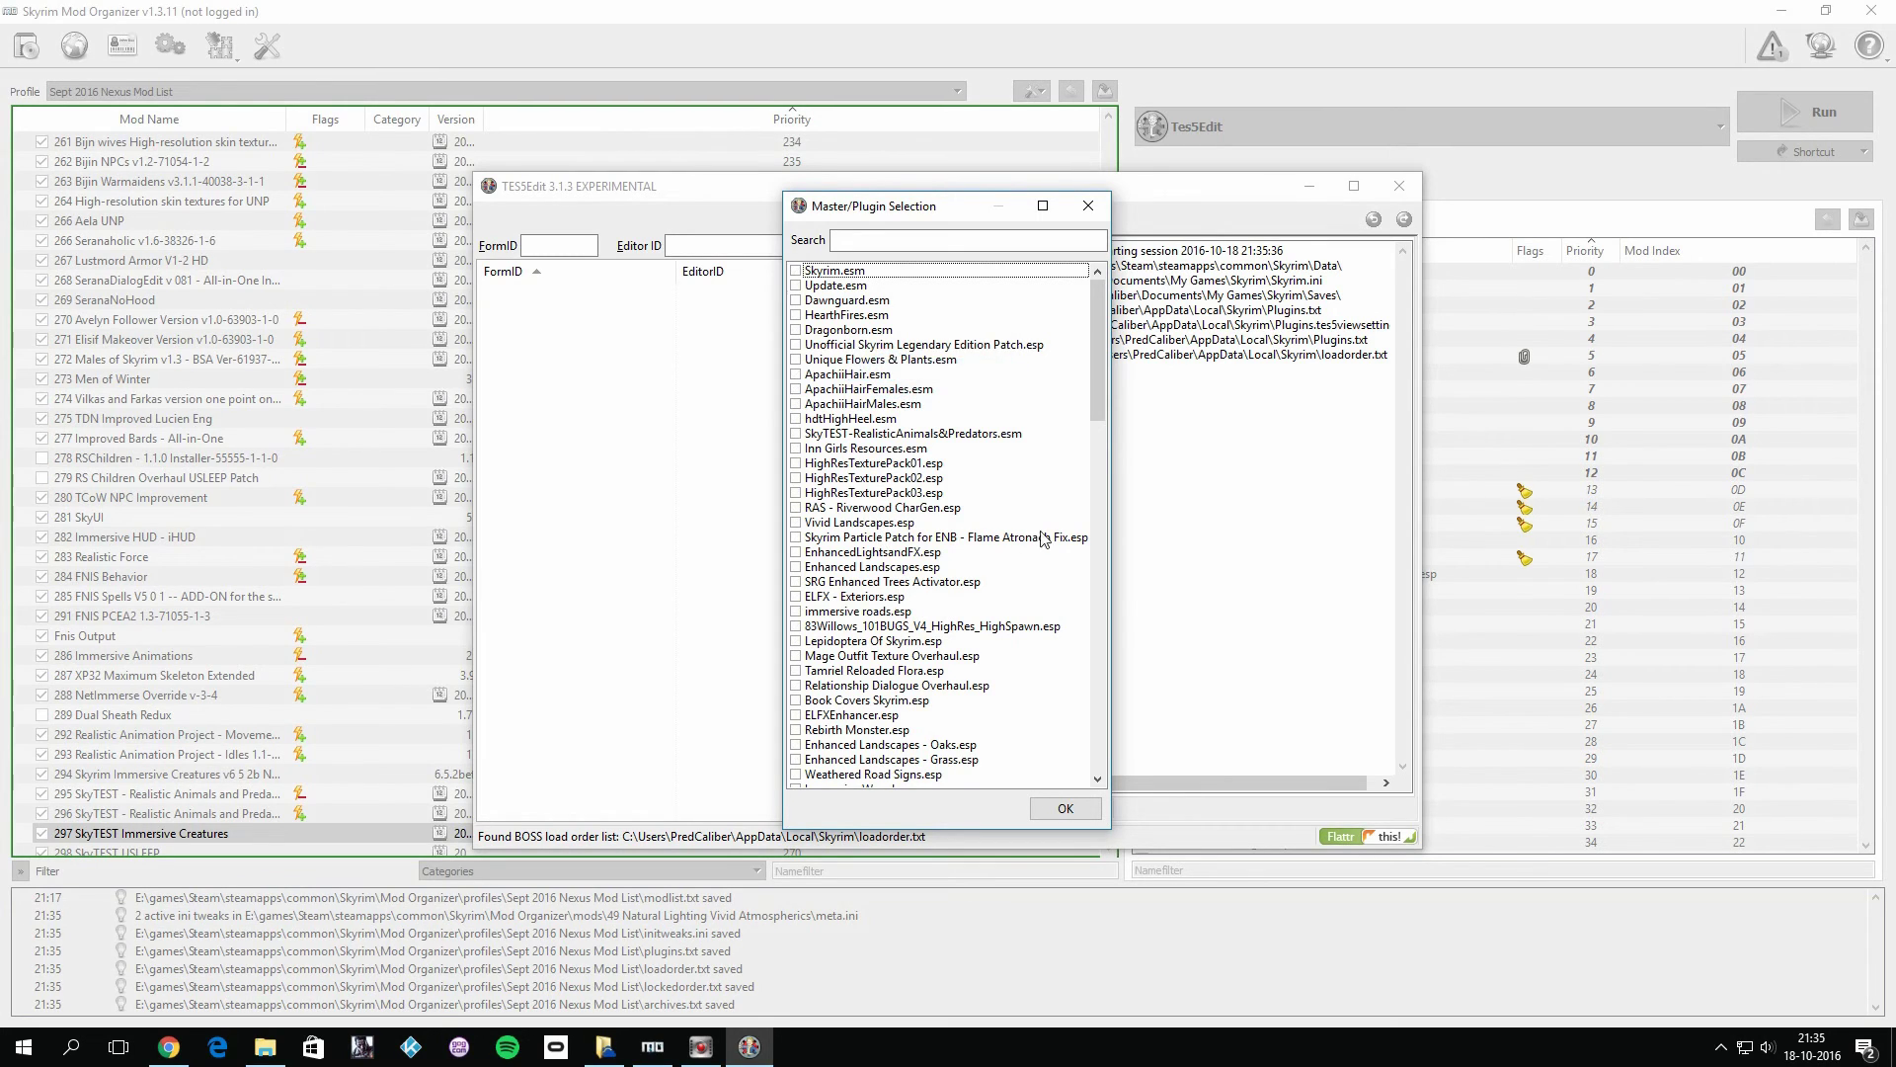
left_click(796, 286)
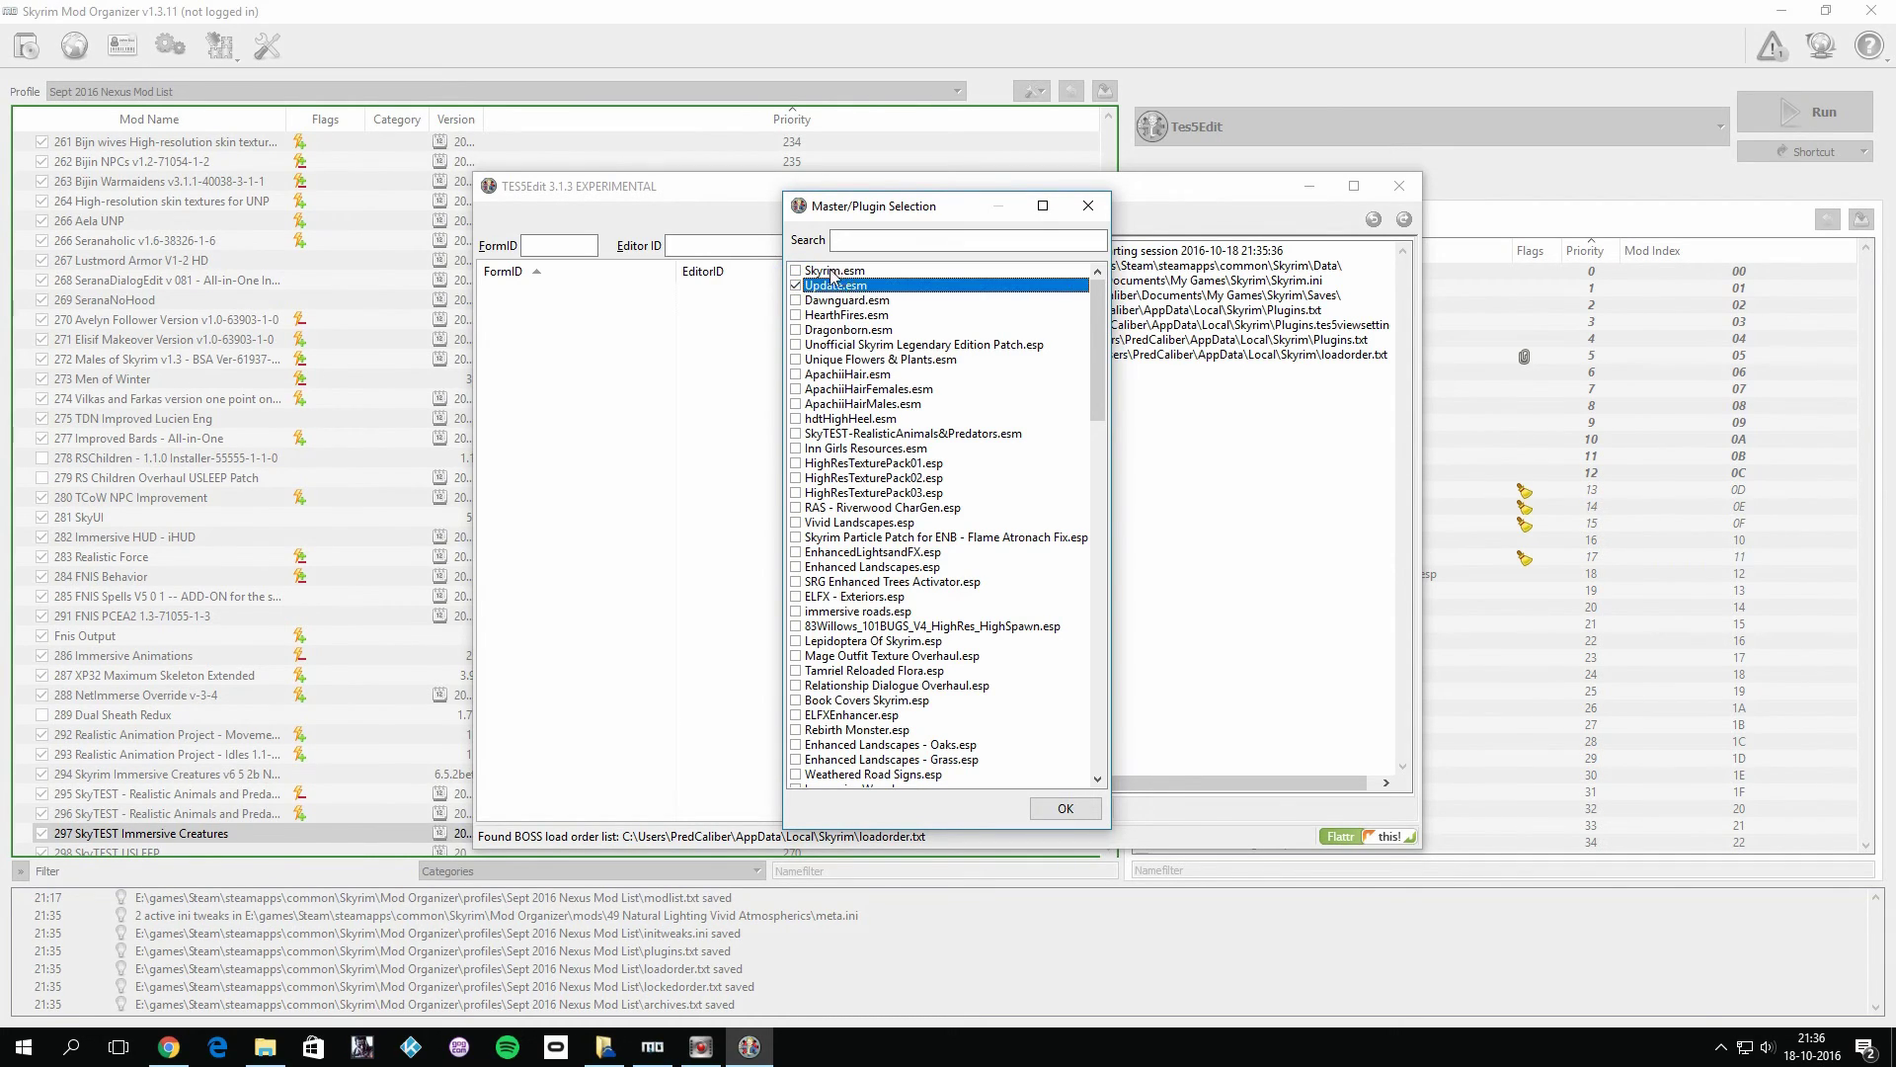
left_click(796, 271)
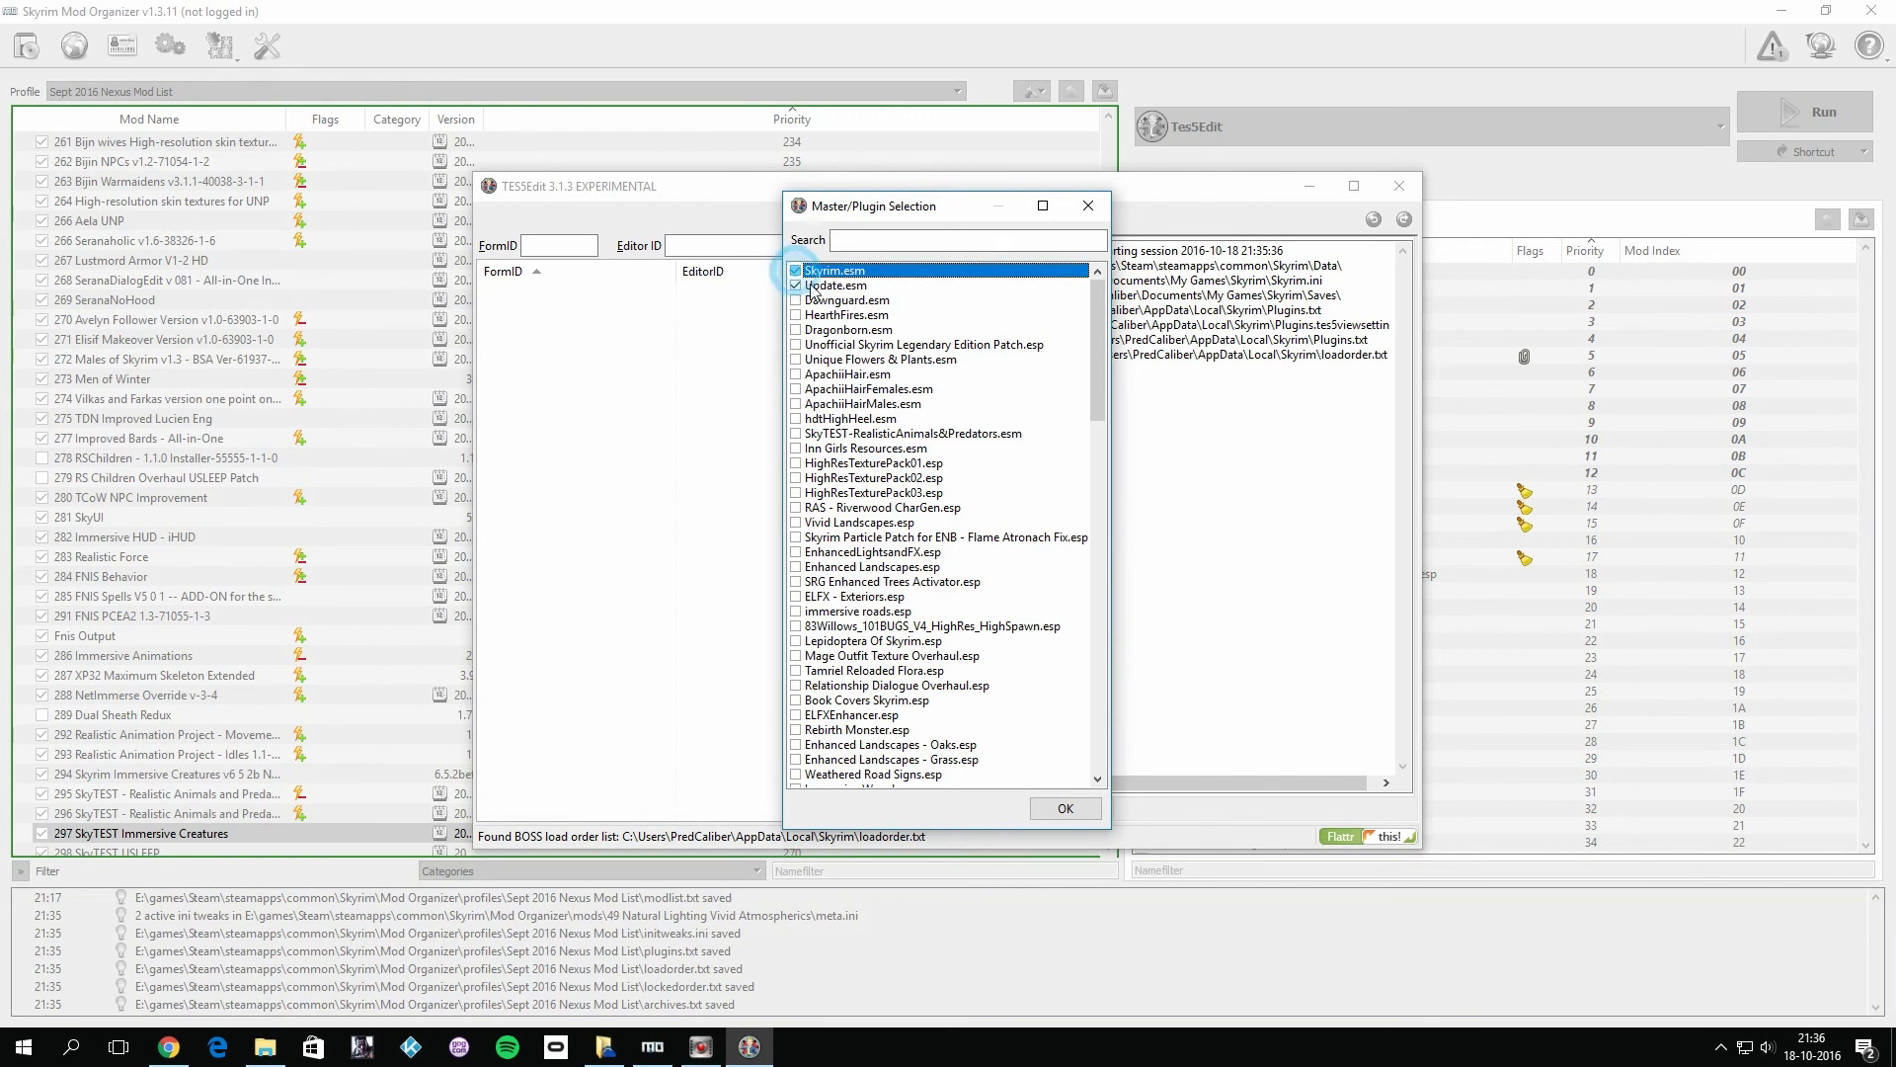
left_click(1065, 808)
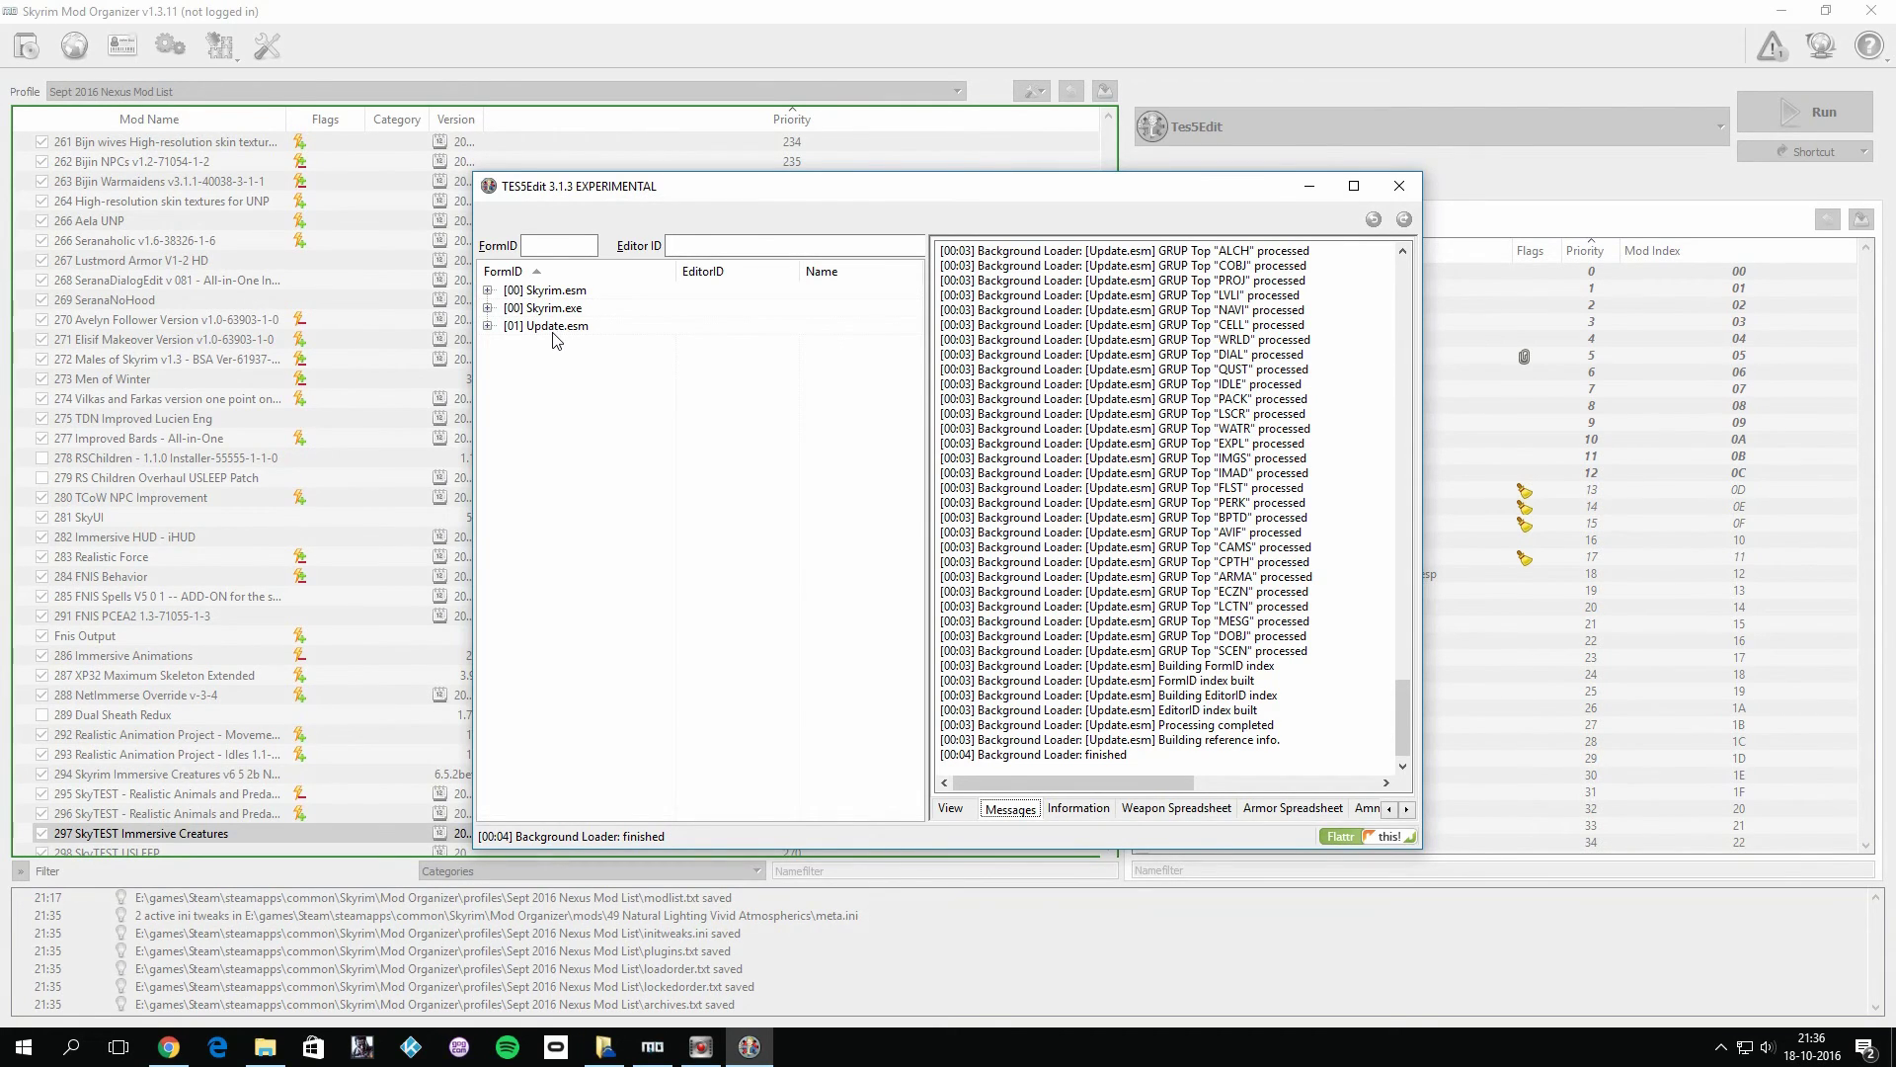
- Compare the cleaning instructions on the tutorial web page with the operations TES5Edit offers for Update.esm
left_click(169, 1046)
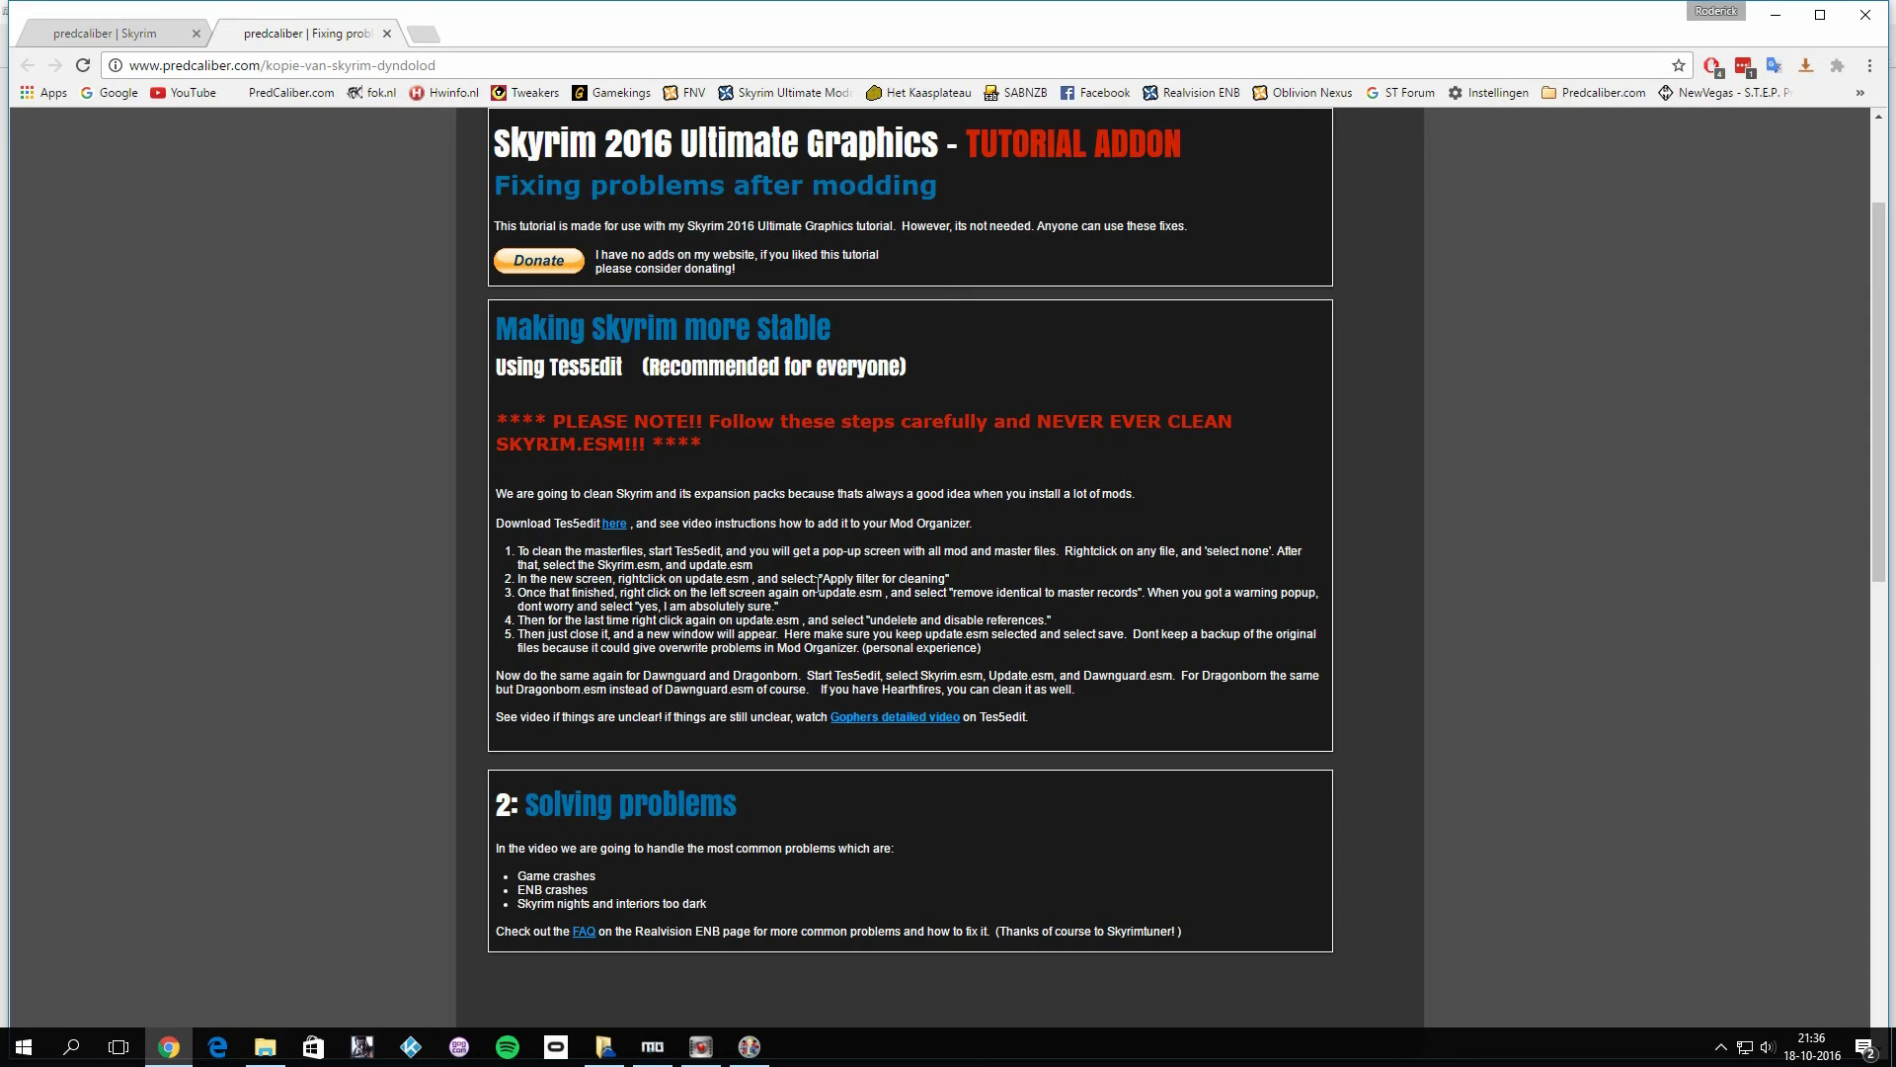
left_click(748, 1049)
right_click(565, 330)
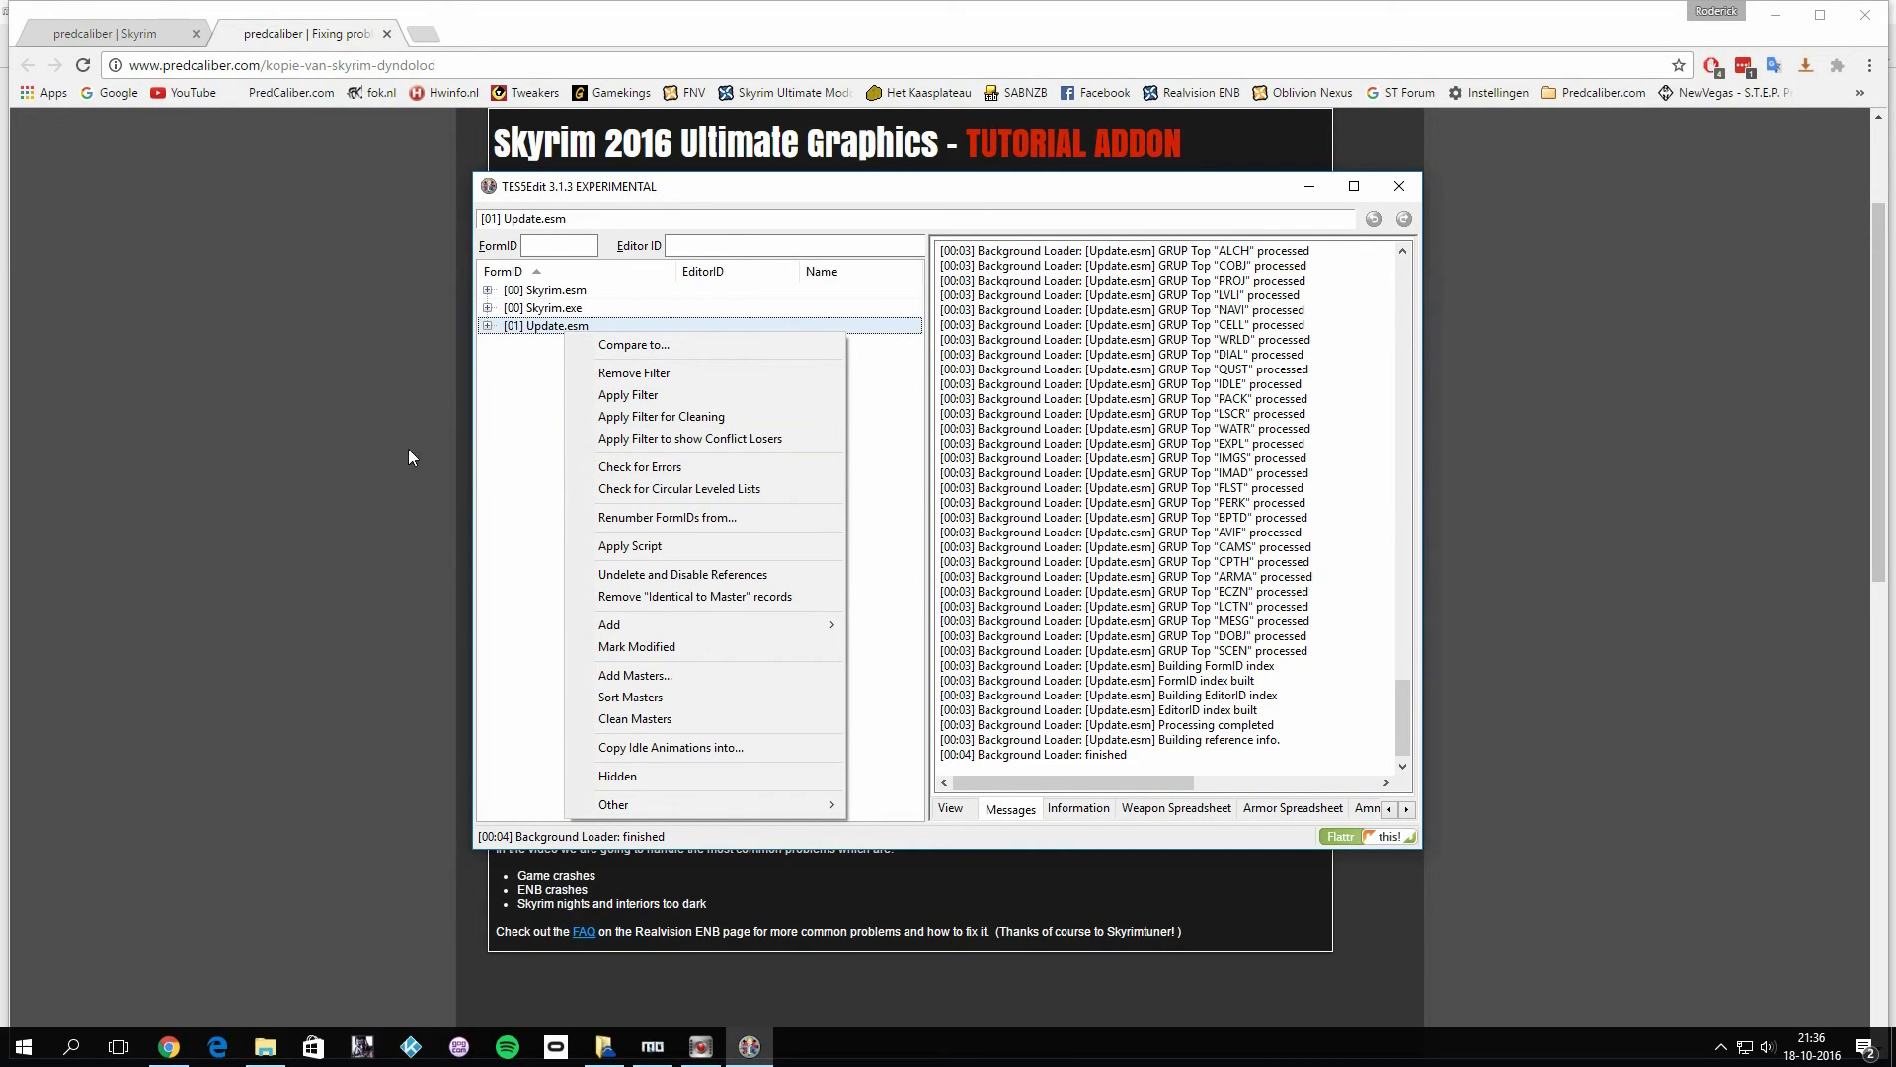
left_click(200, 472)
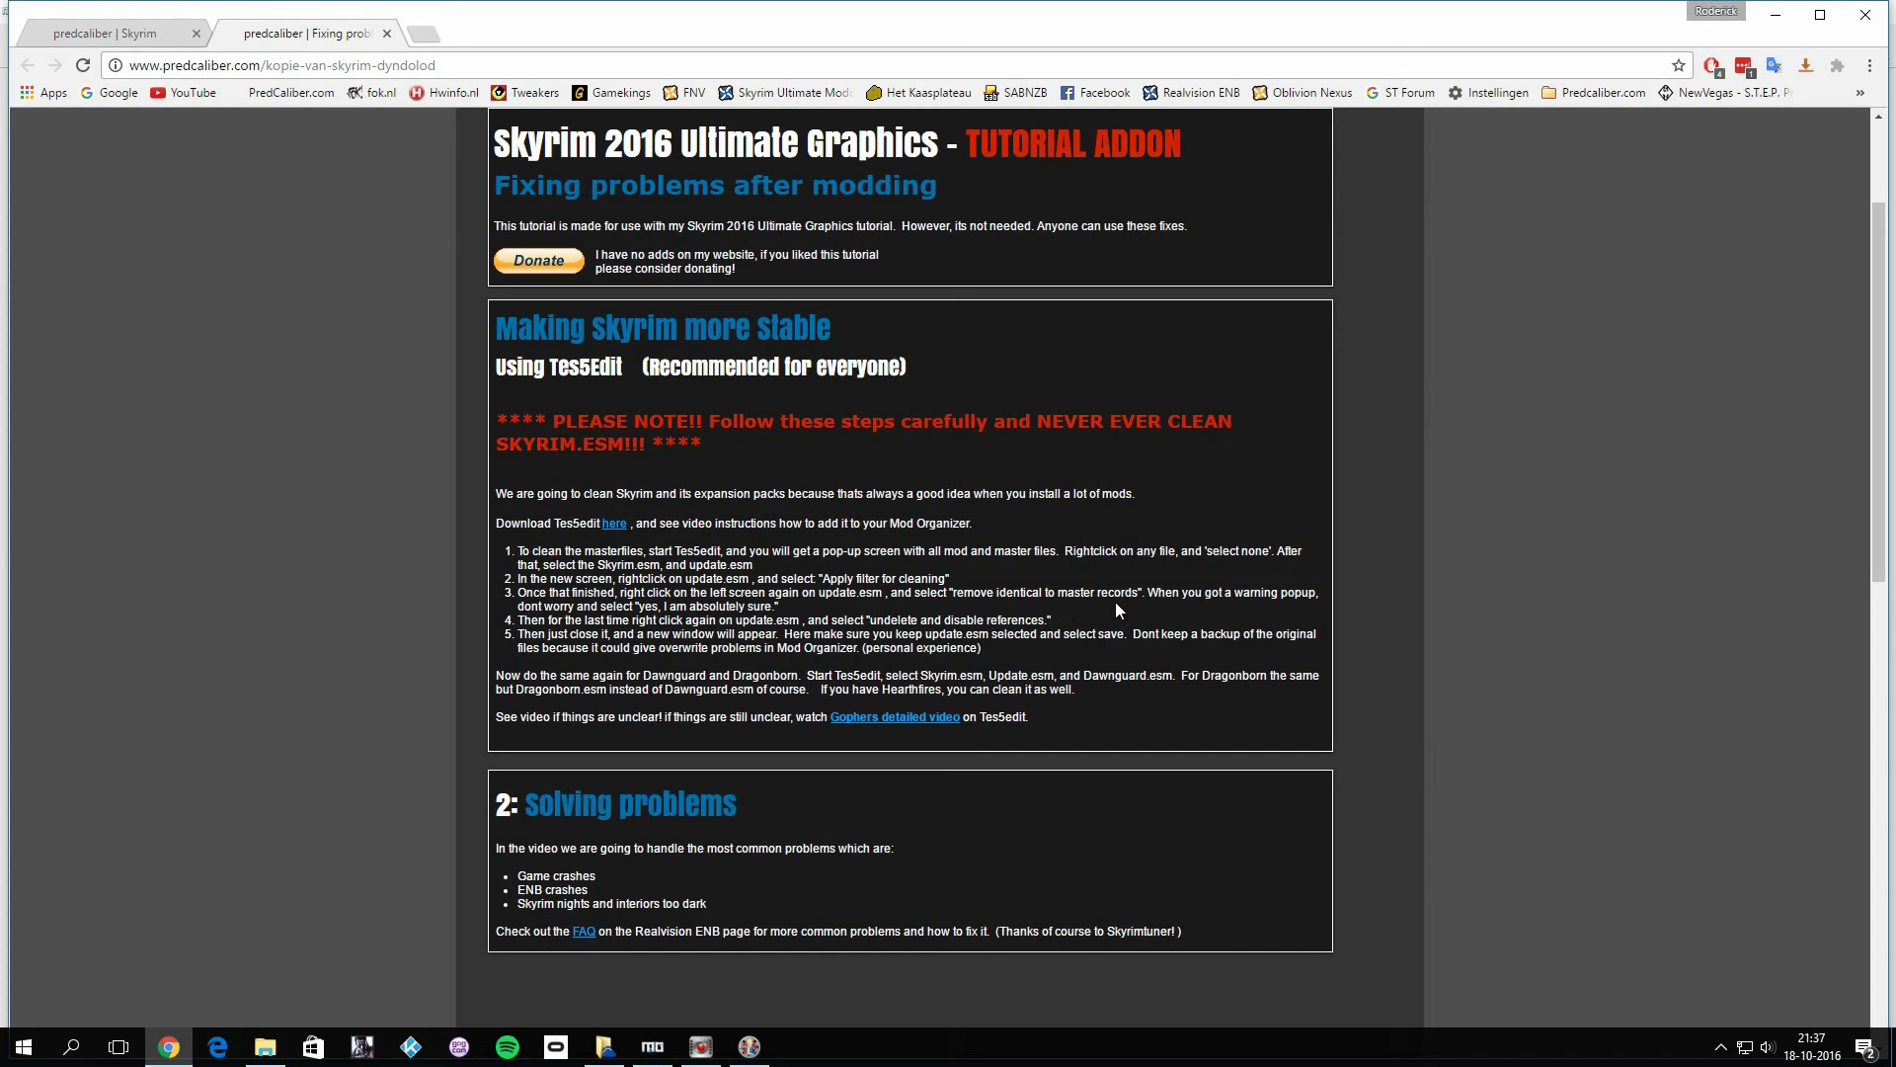
- Examine the Remove "Identical to Master" records operation for Update.esm in TES5Edit and match it to the tutorial page
left_click(748, 1046)
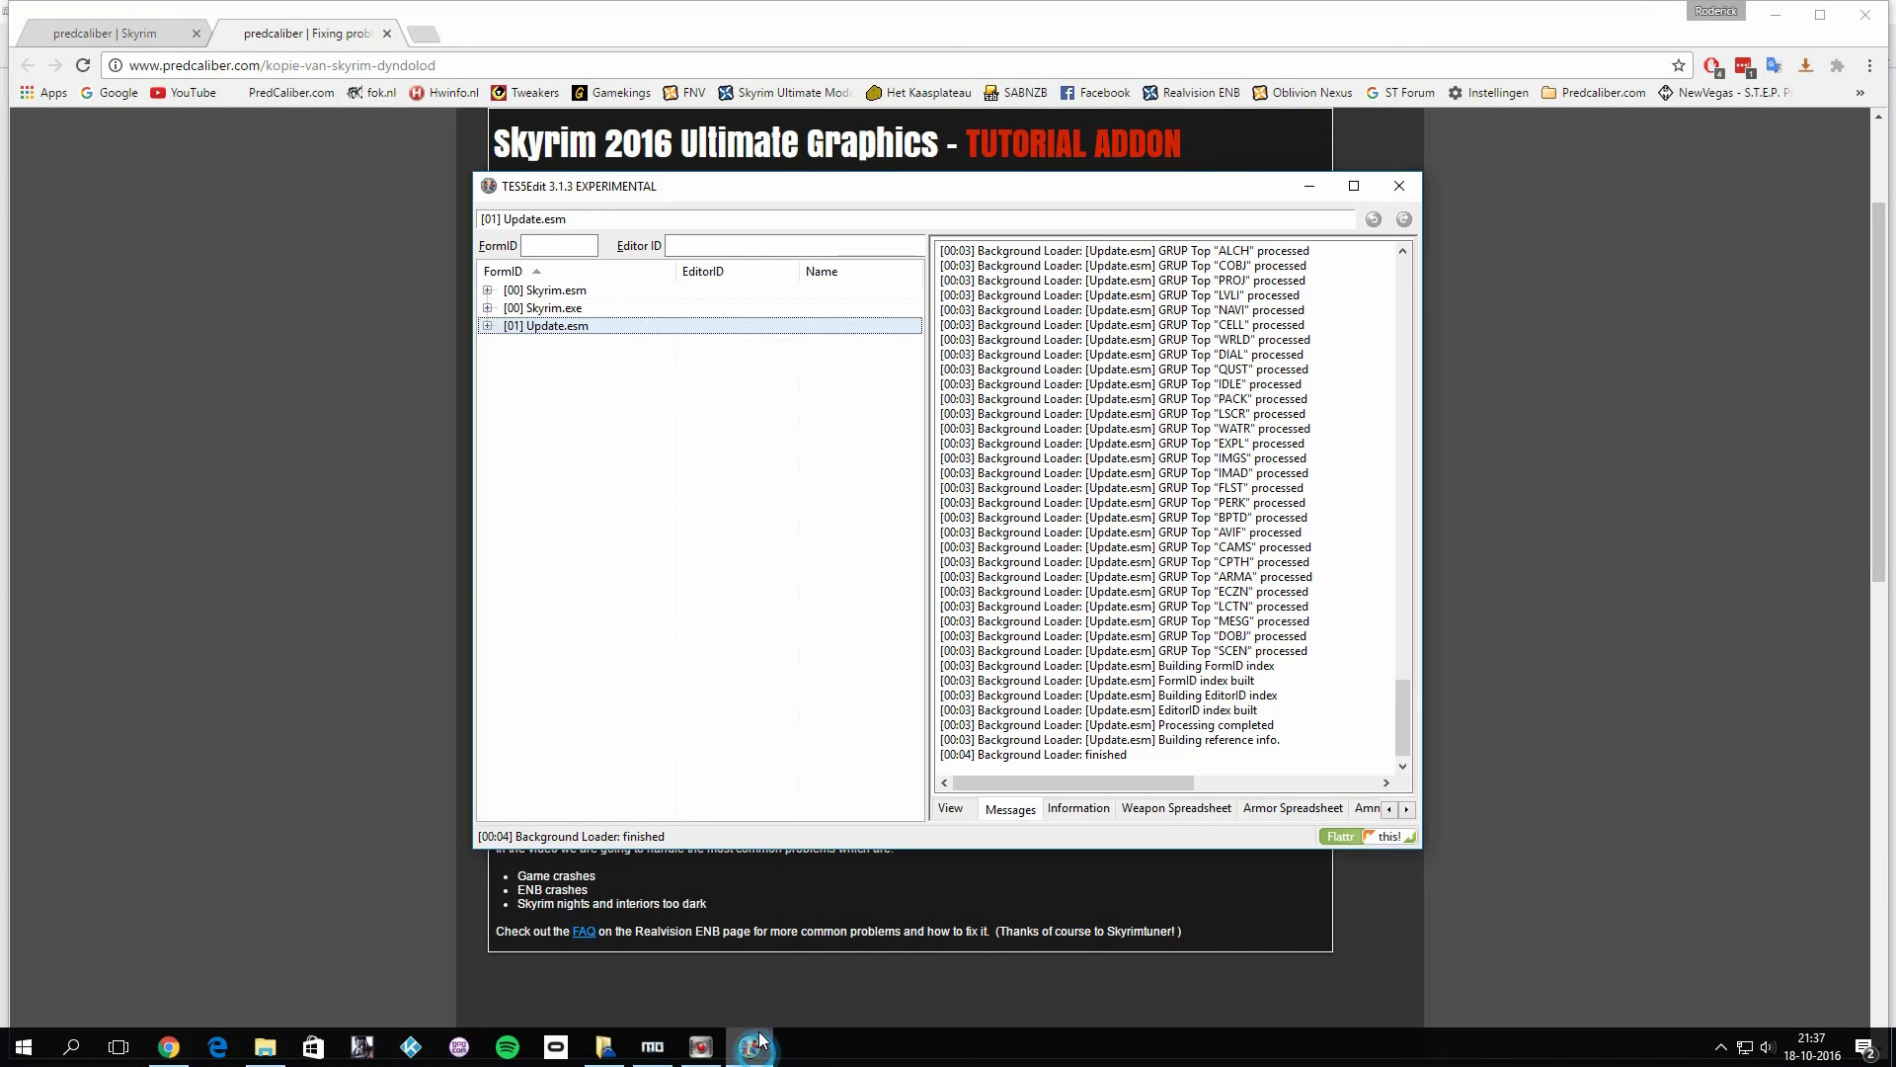
right_click(573, 329)
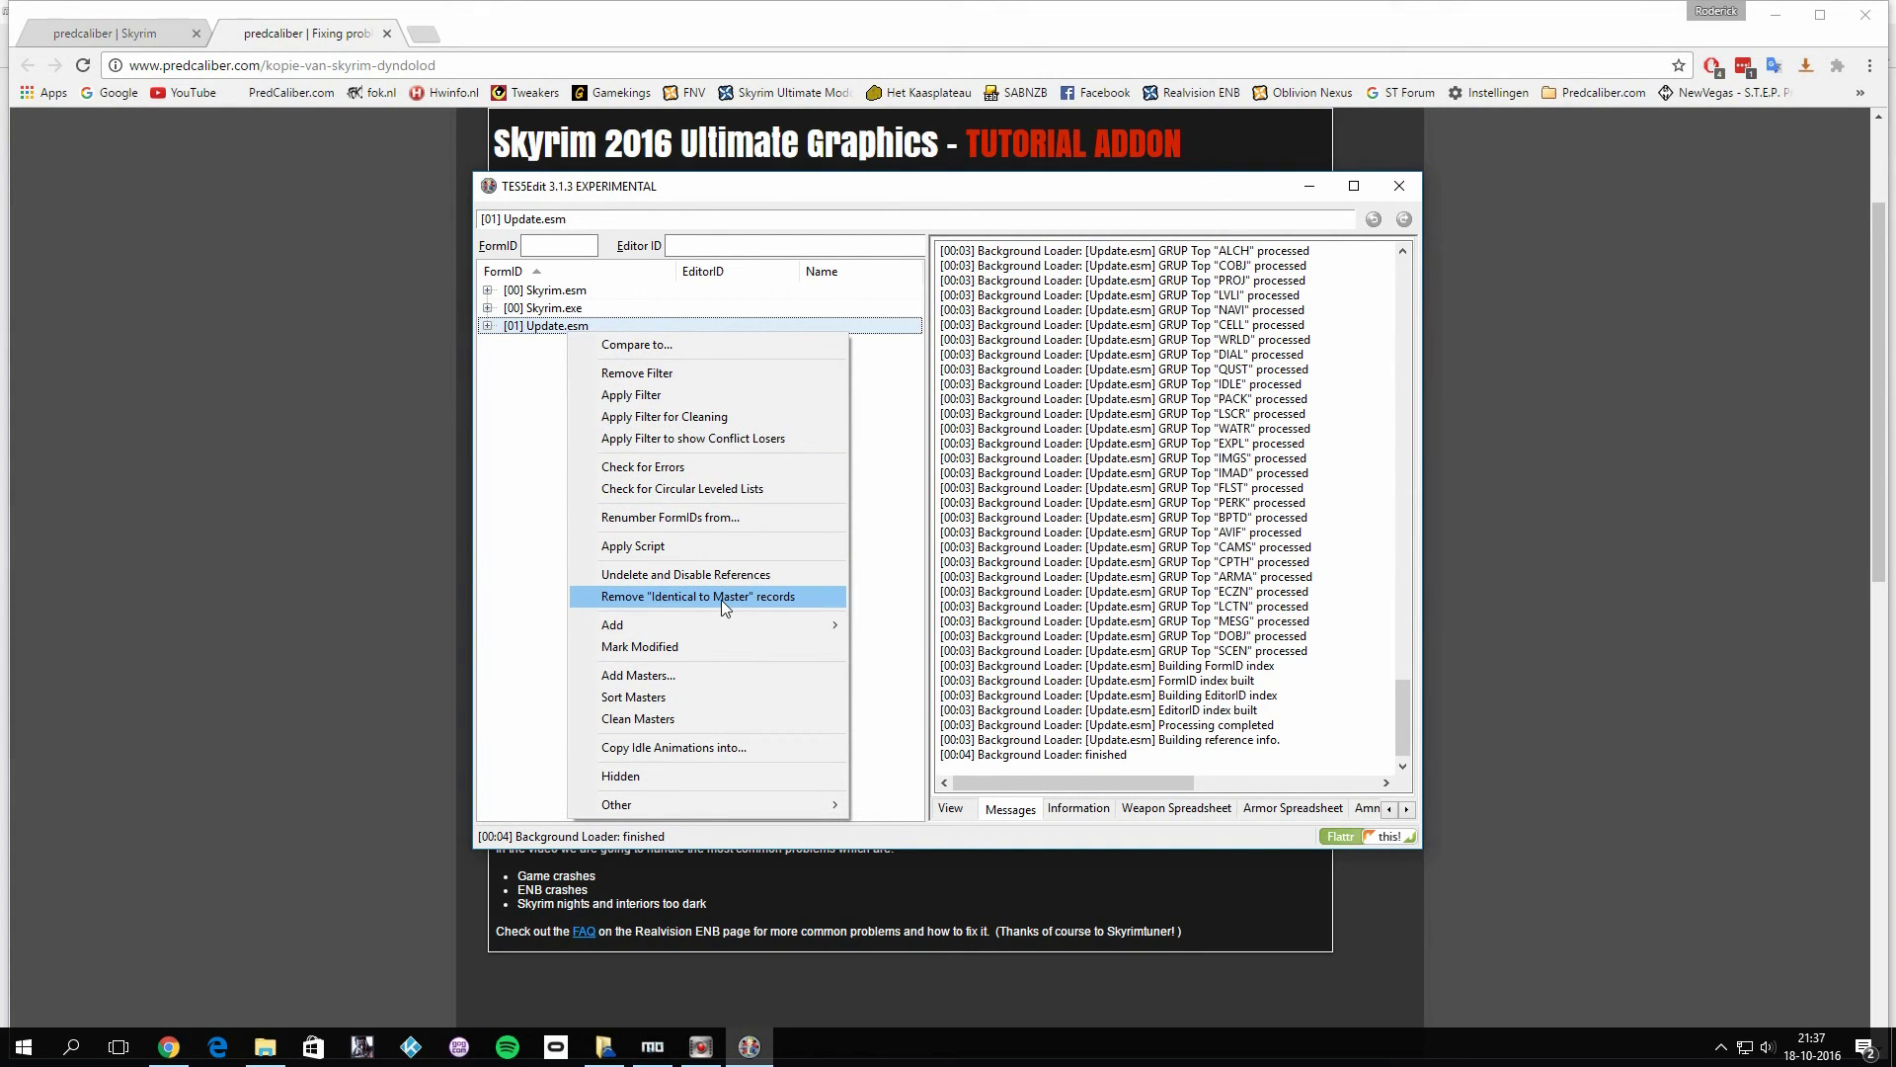
left_click(326, 612)
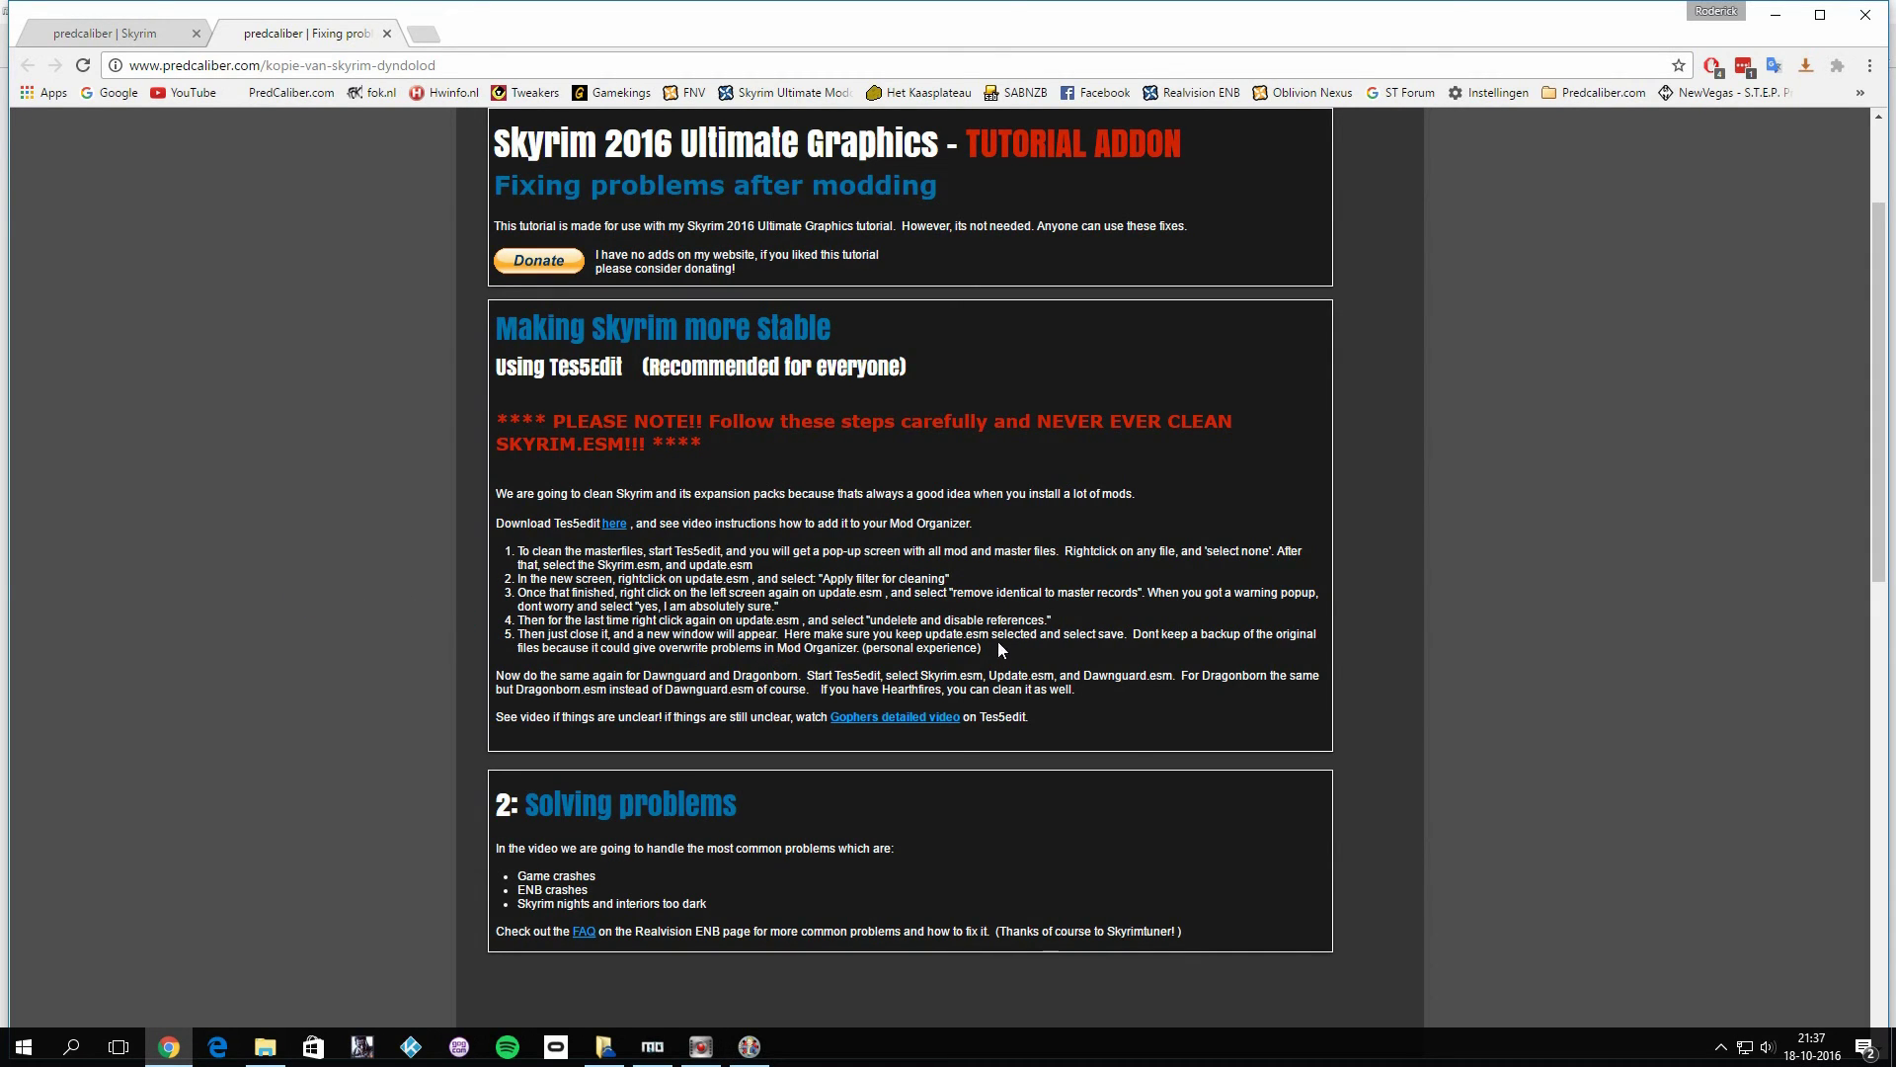
left_click(749, 1045)
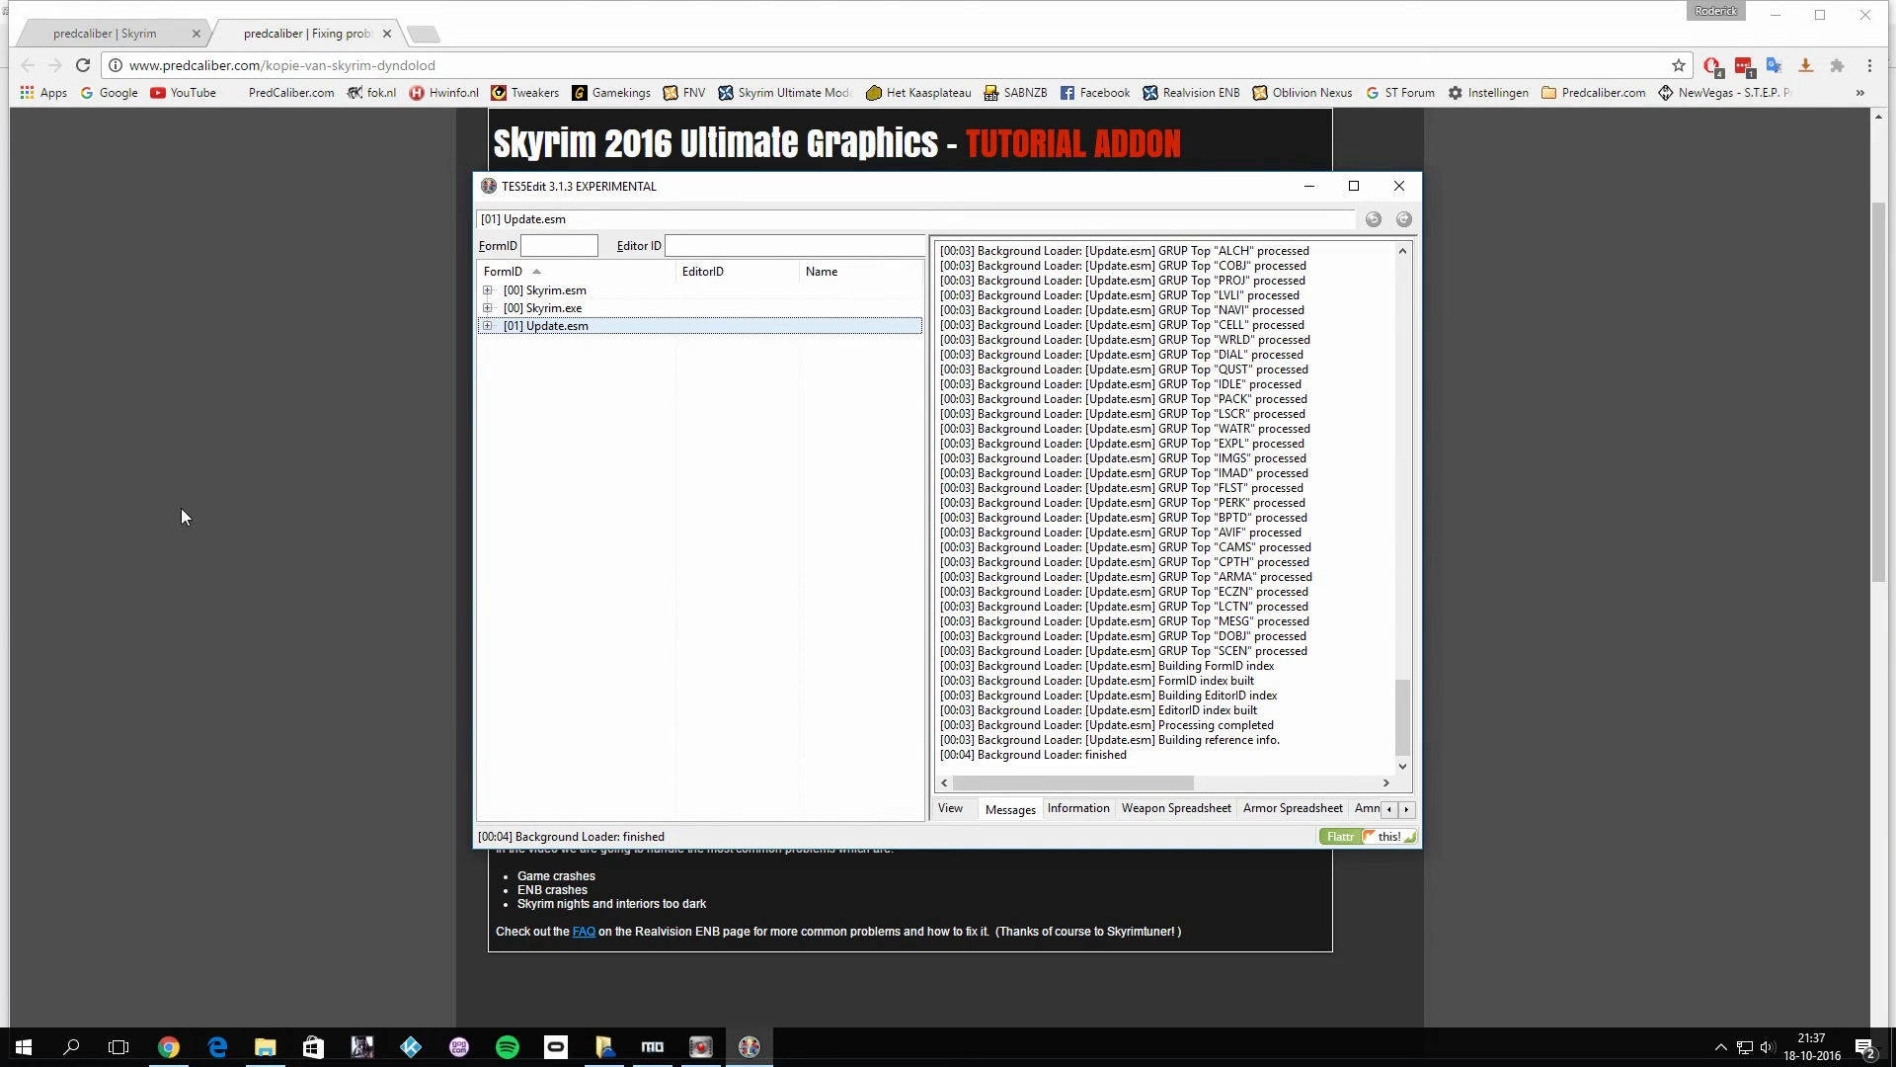
left_click(213, 509)
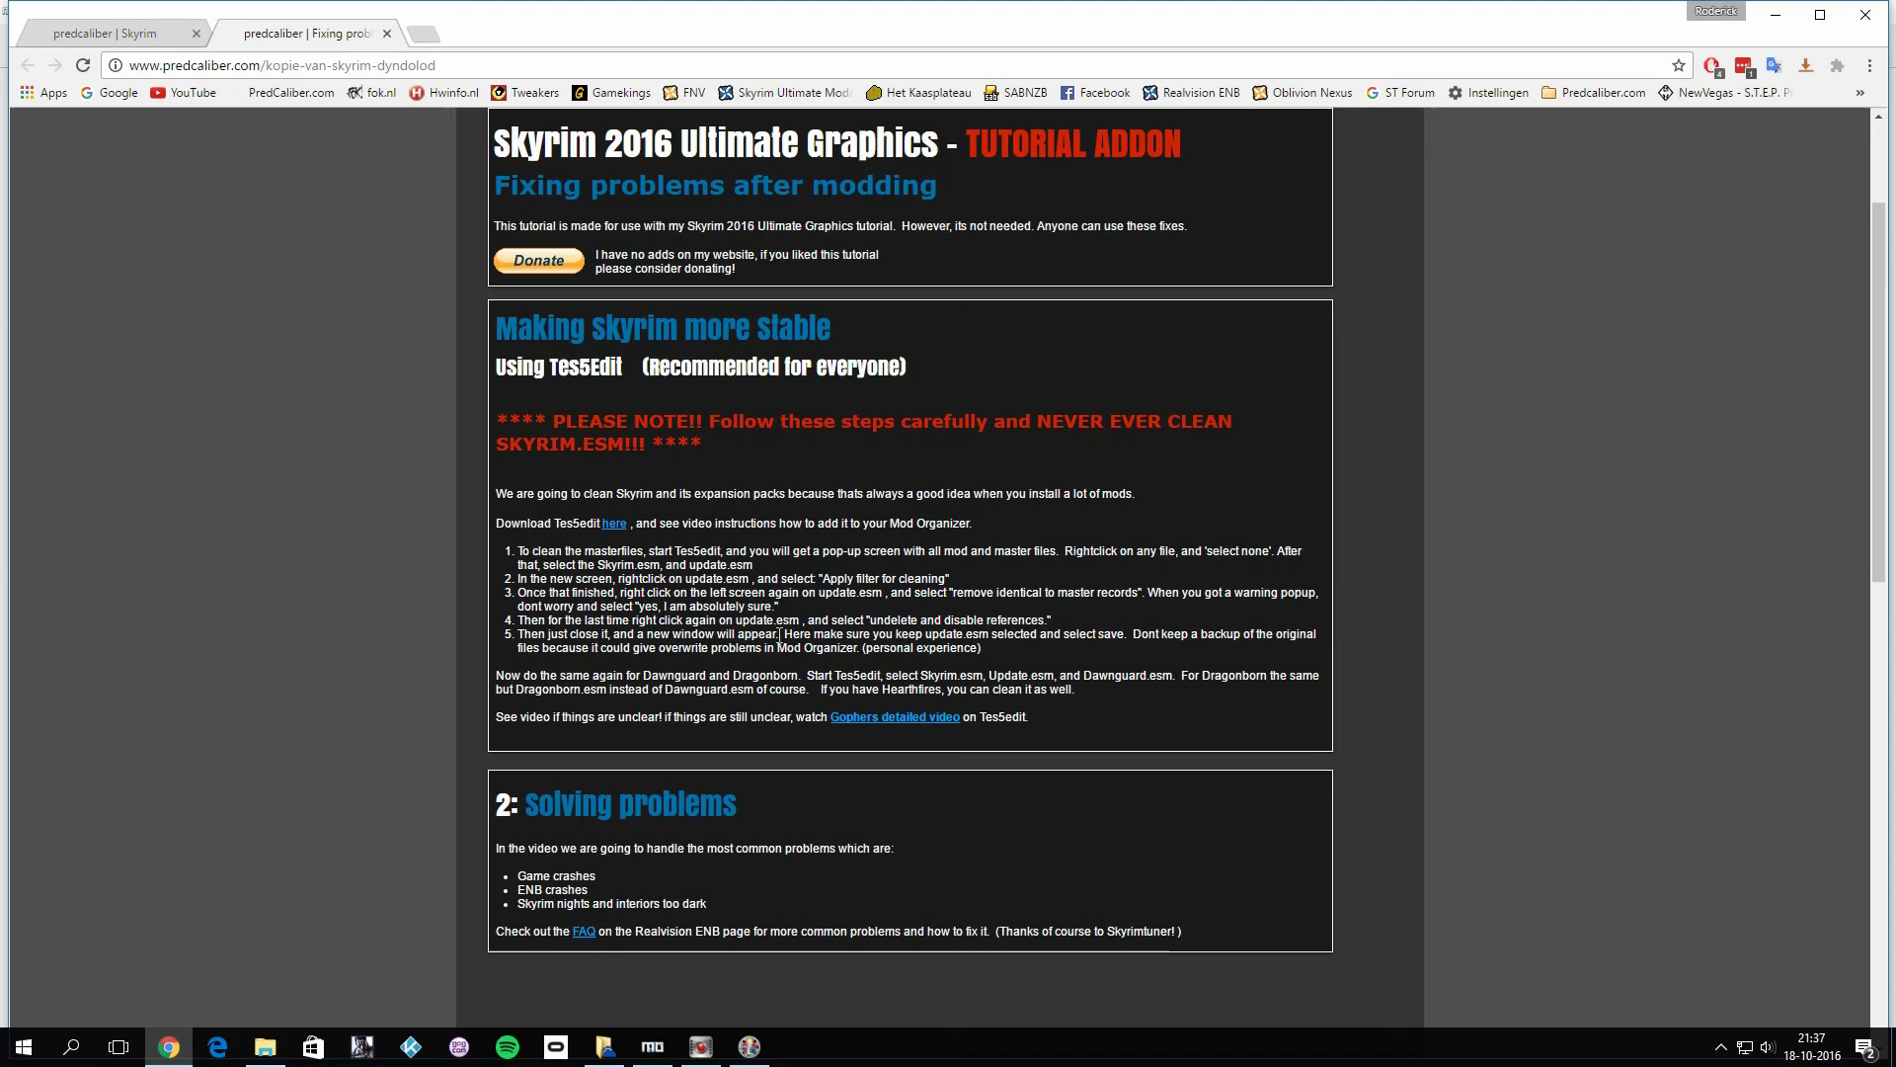
- Examine the Undelete and Disable References operation for Update.esm in TES5Edit and reread the tutorial page's instructions
mouse_move(748, 1054)
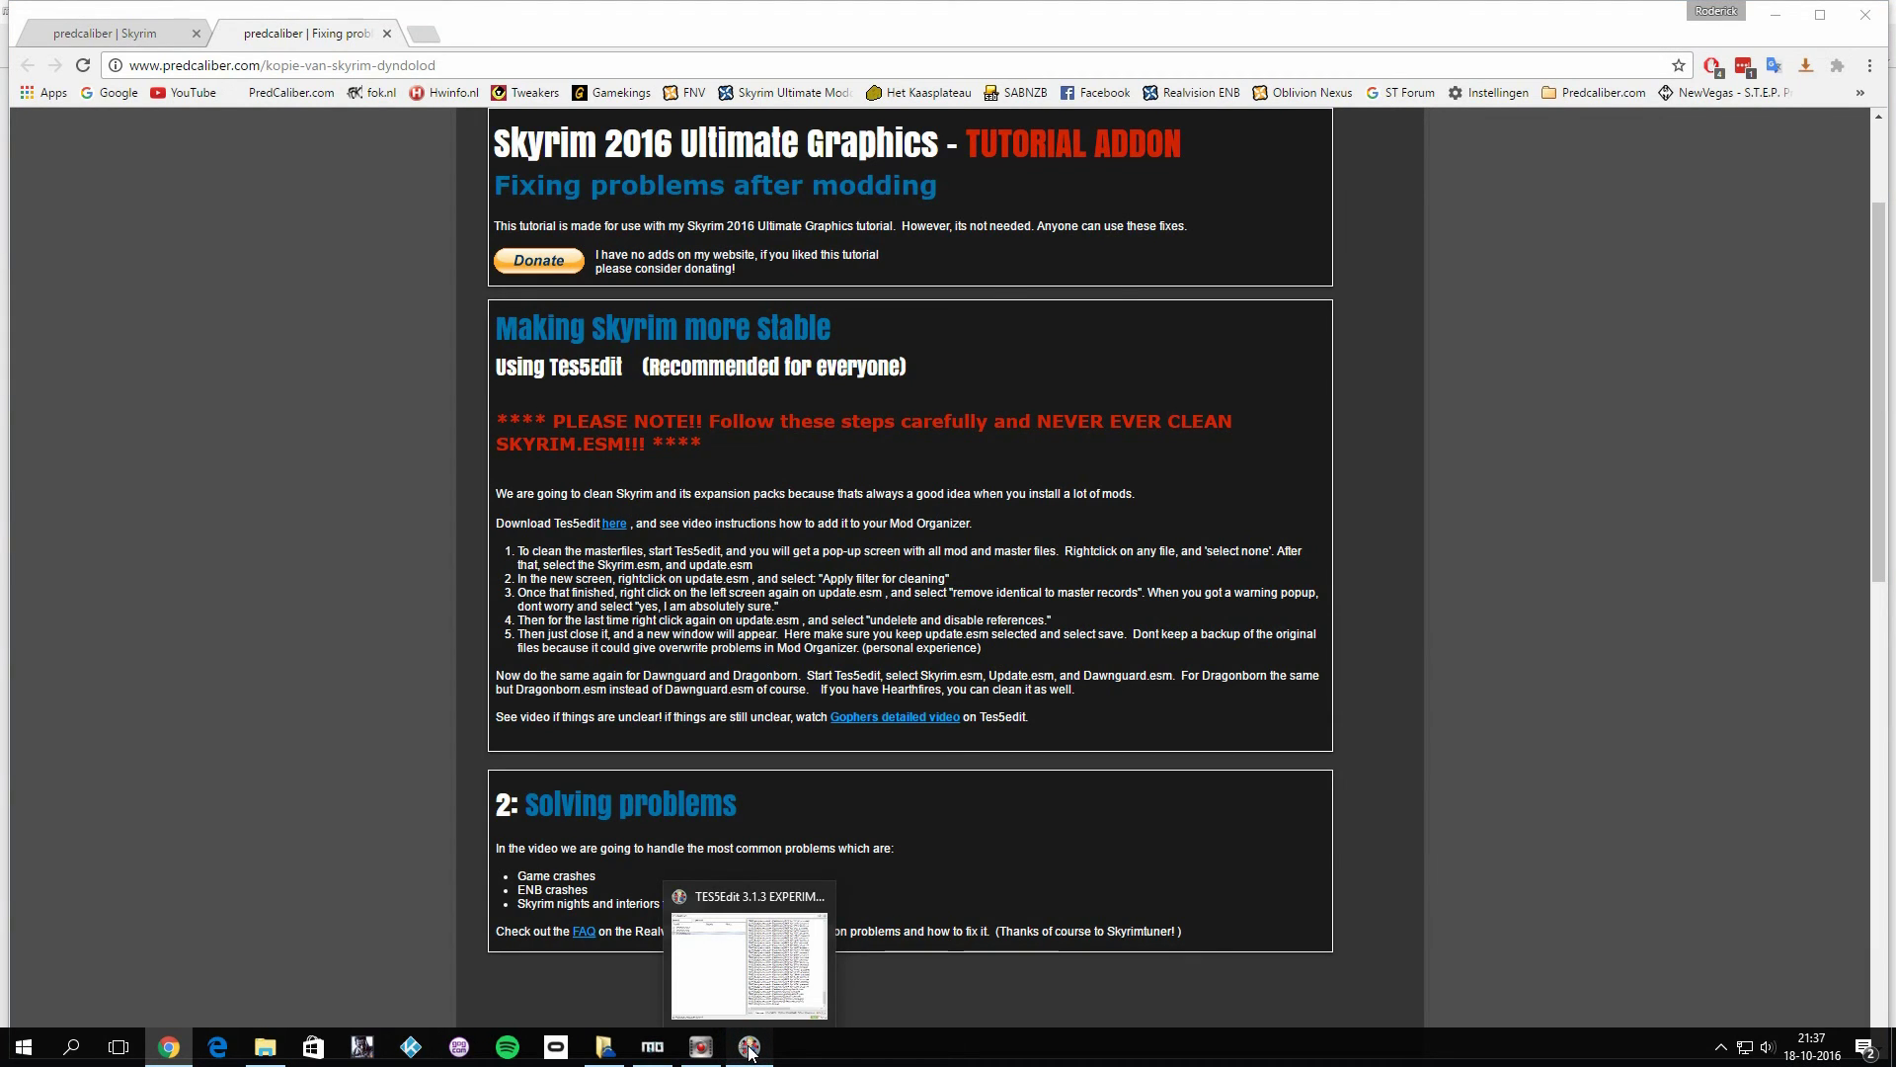
left_click(749, 1053)
right_click(573, 330)
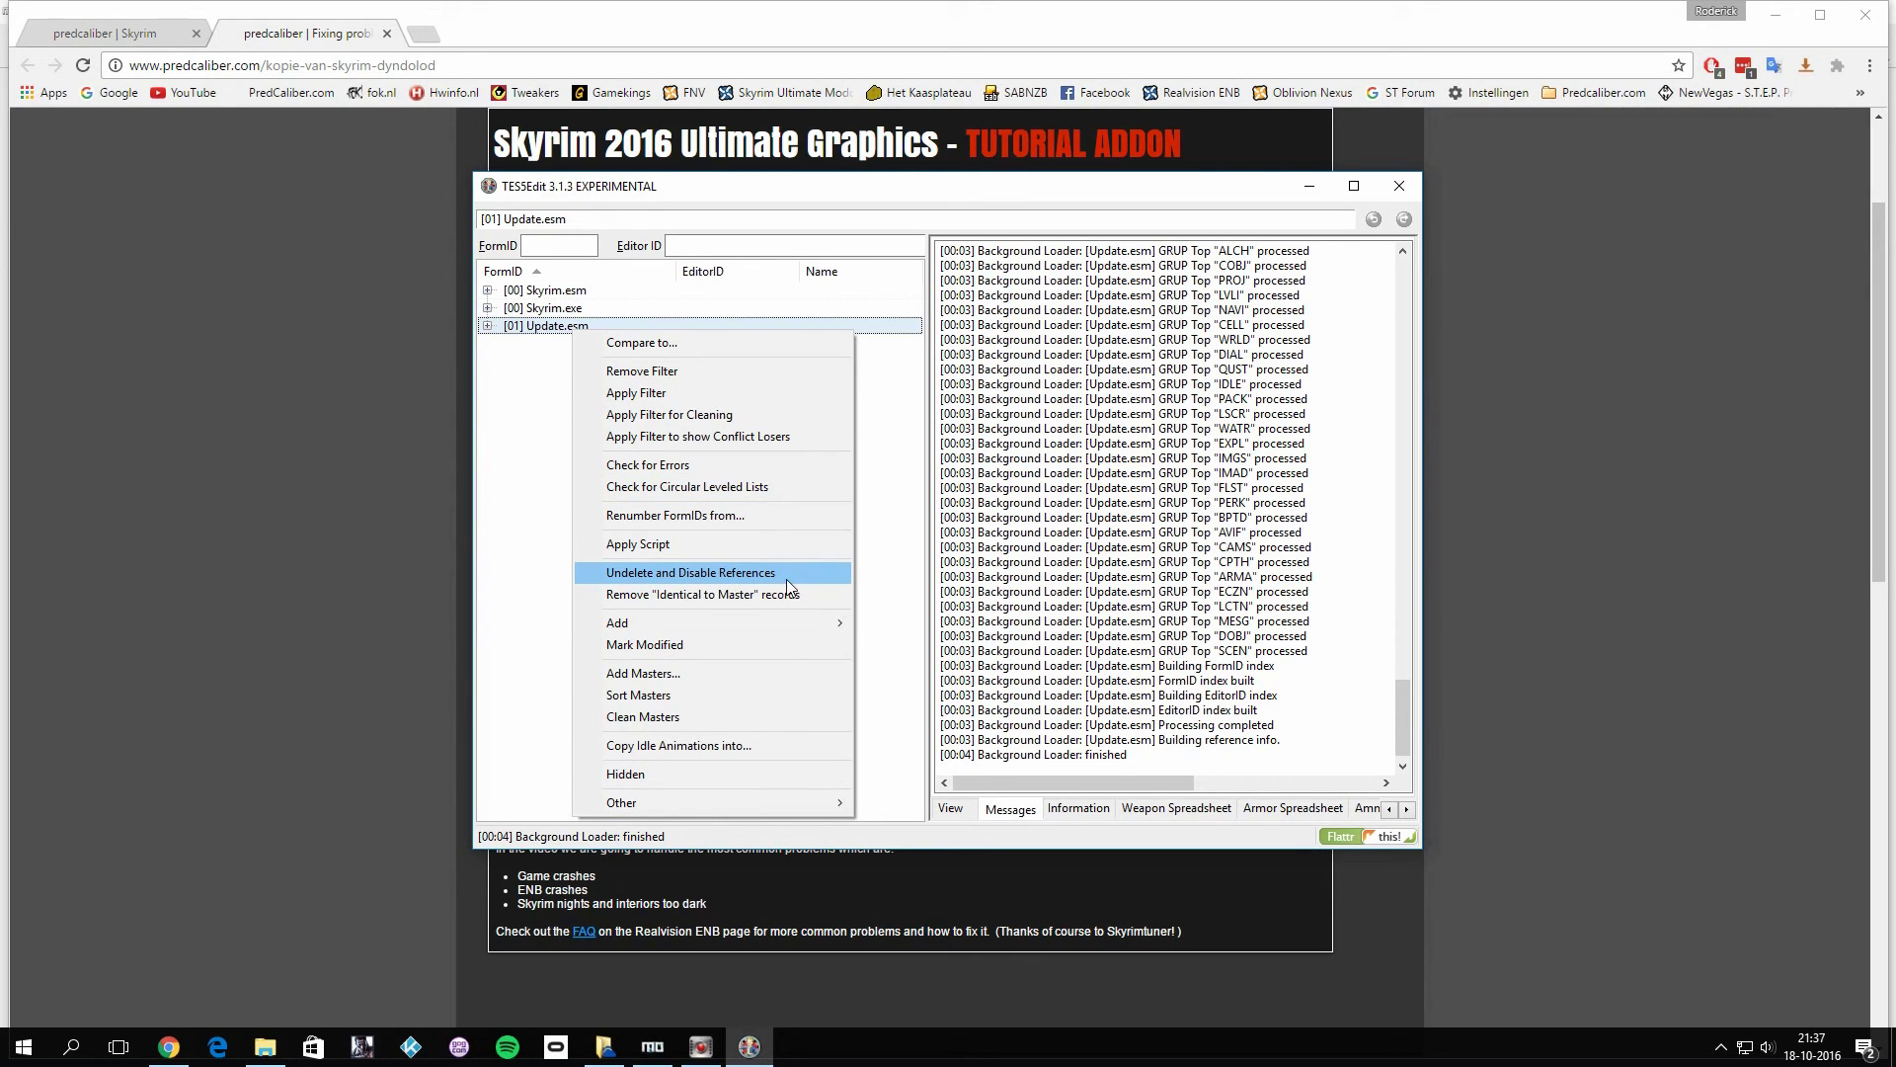
left_click(204, 583)
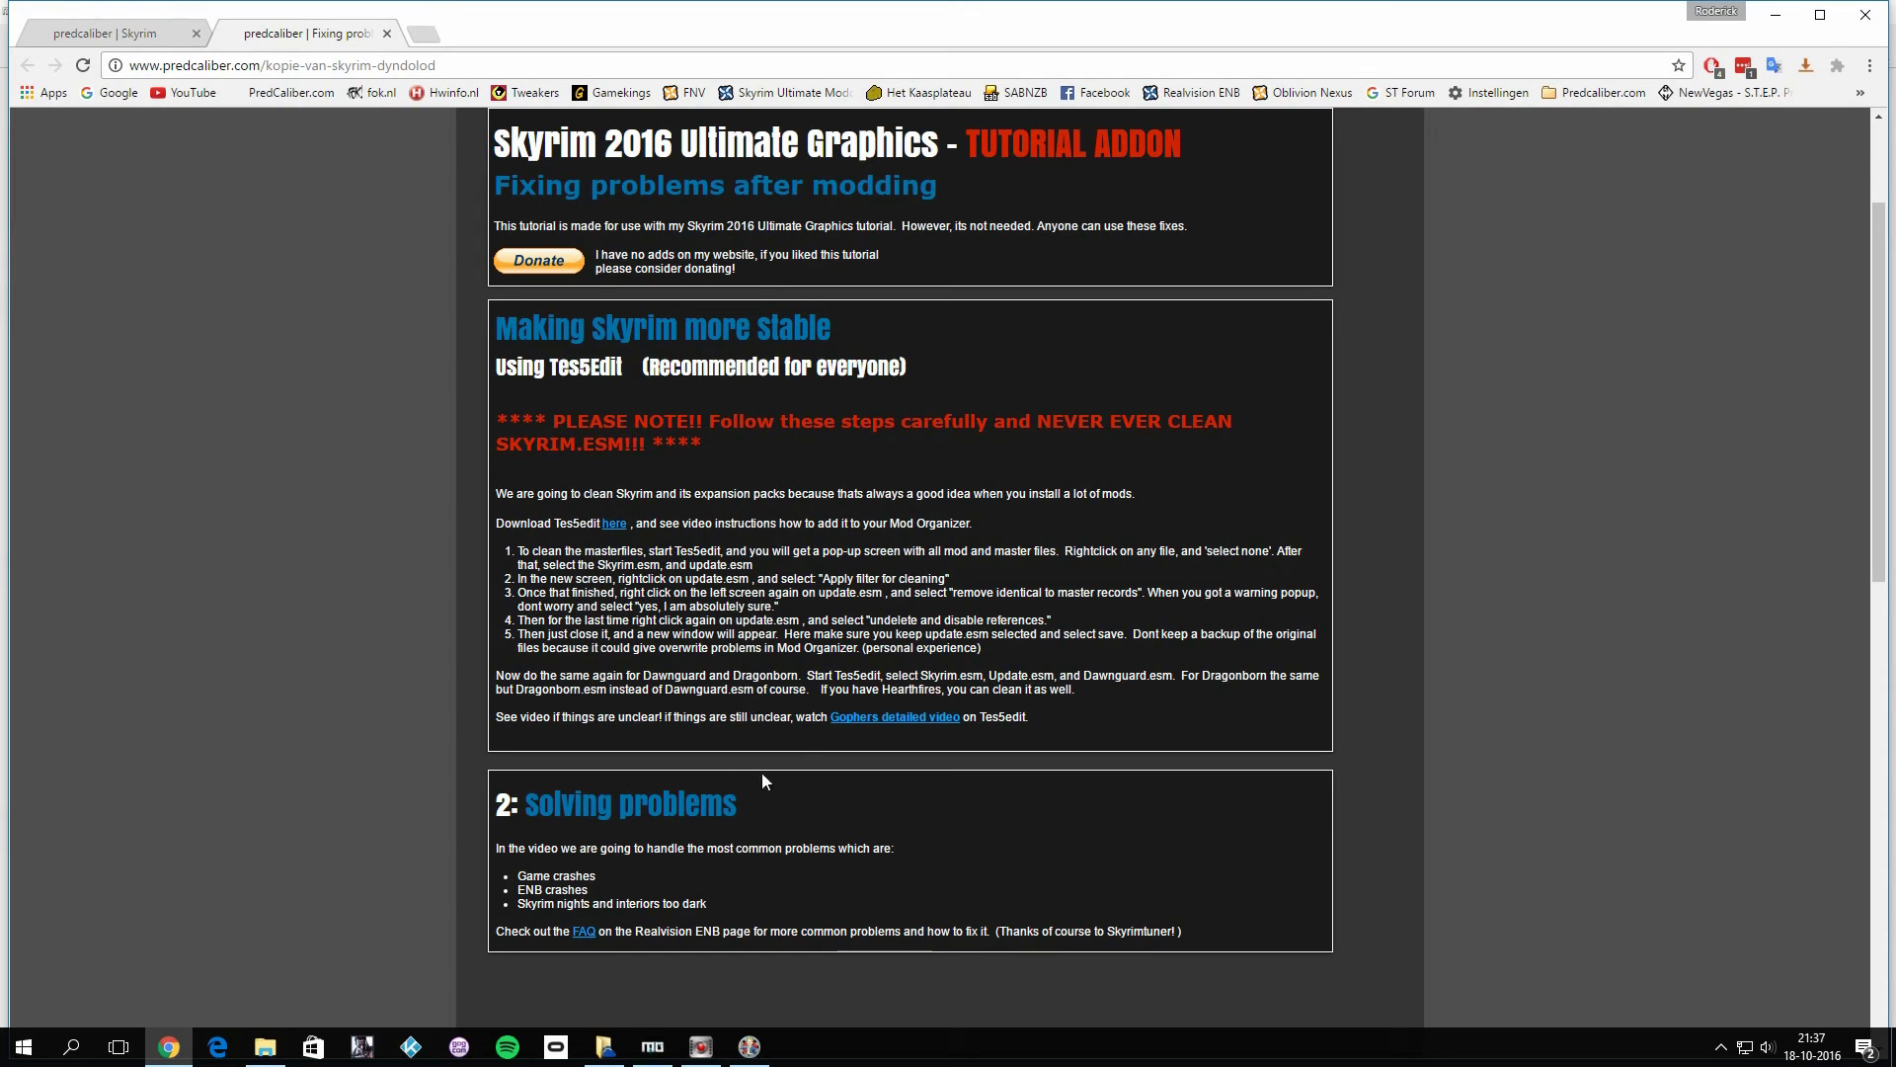
left_click(749, 1048)
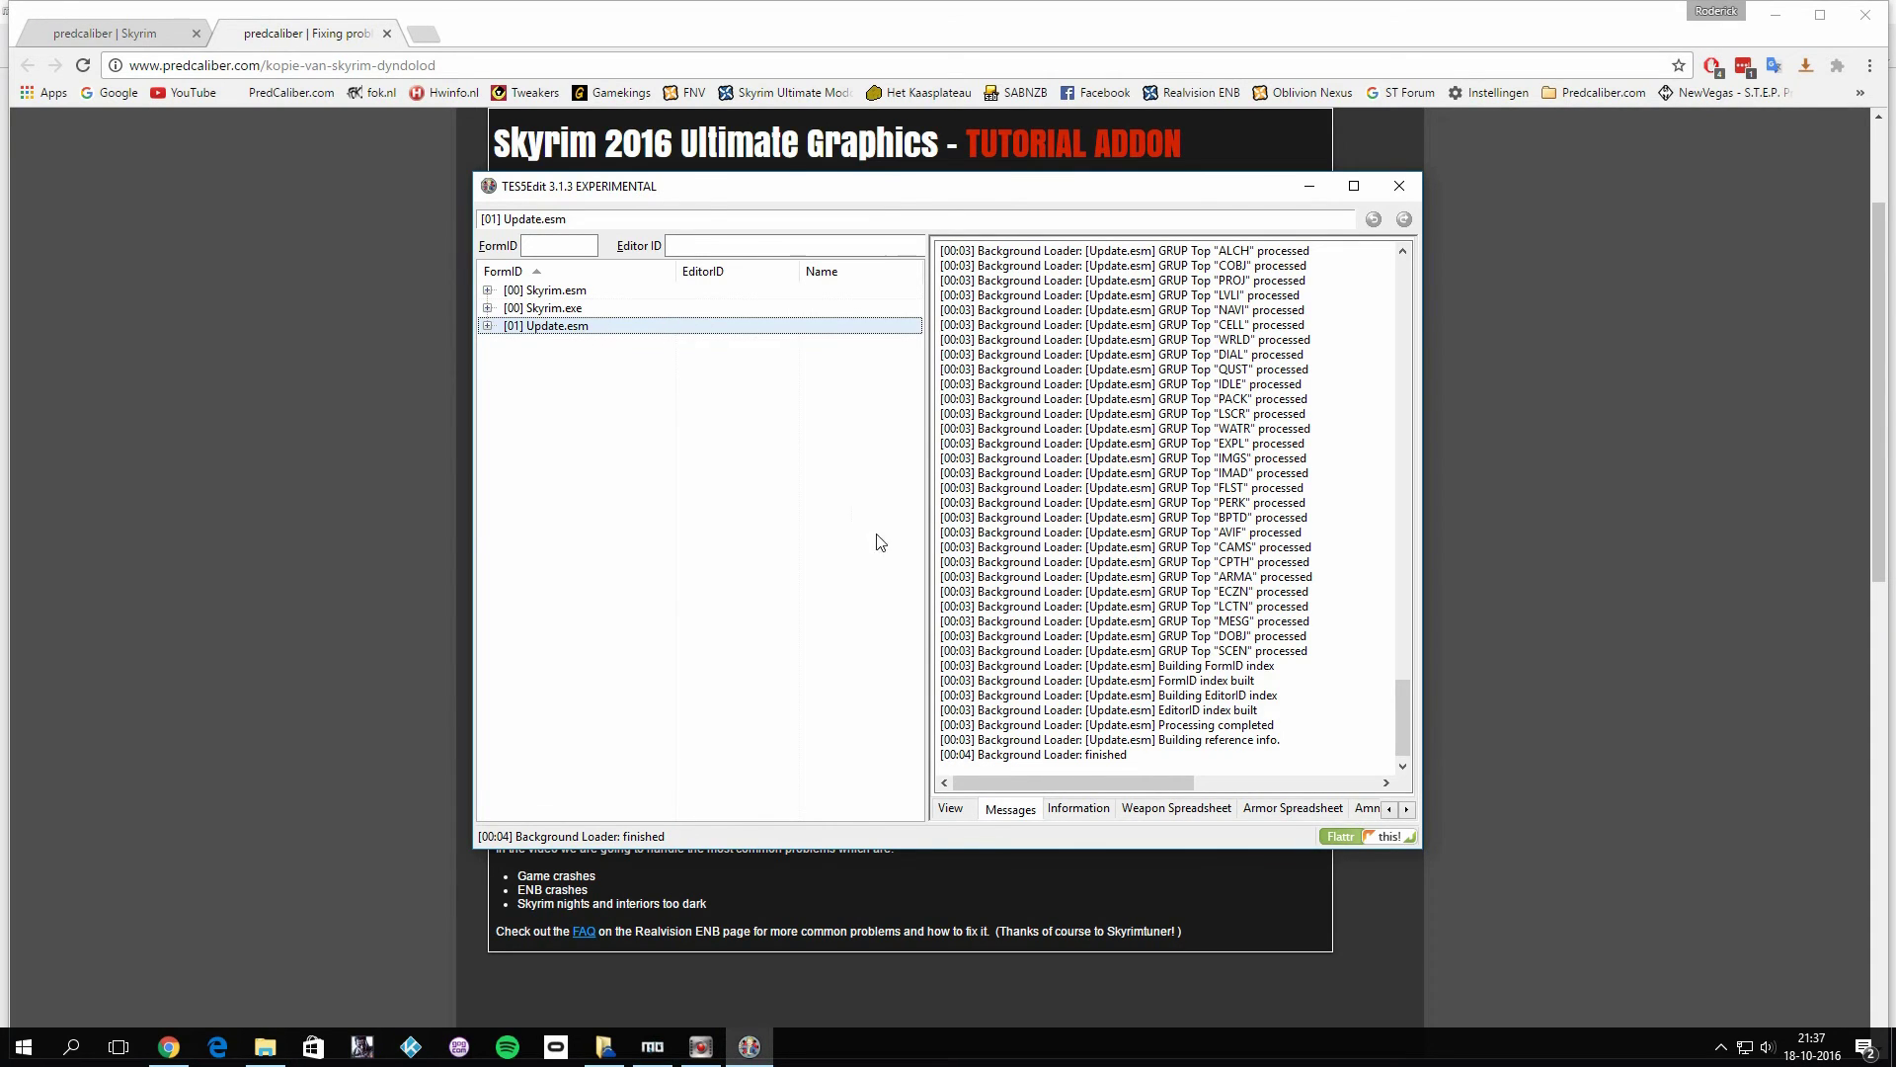
- Close TES5Edit, switch to Mod Organizer and run Tes5Edit again
left_click(1392, 195)
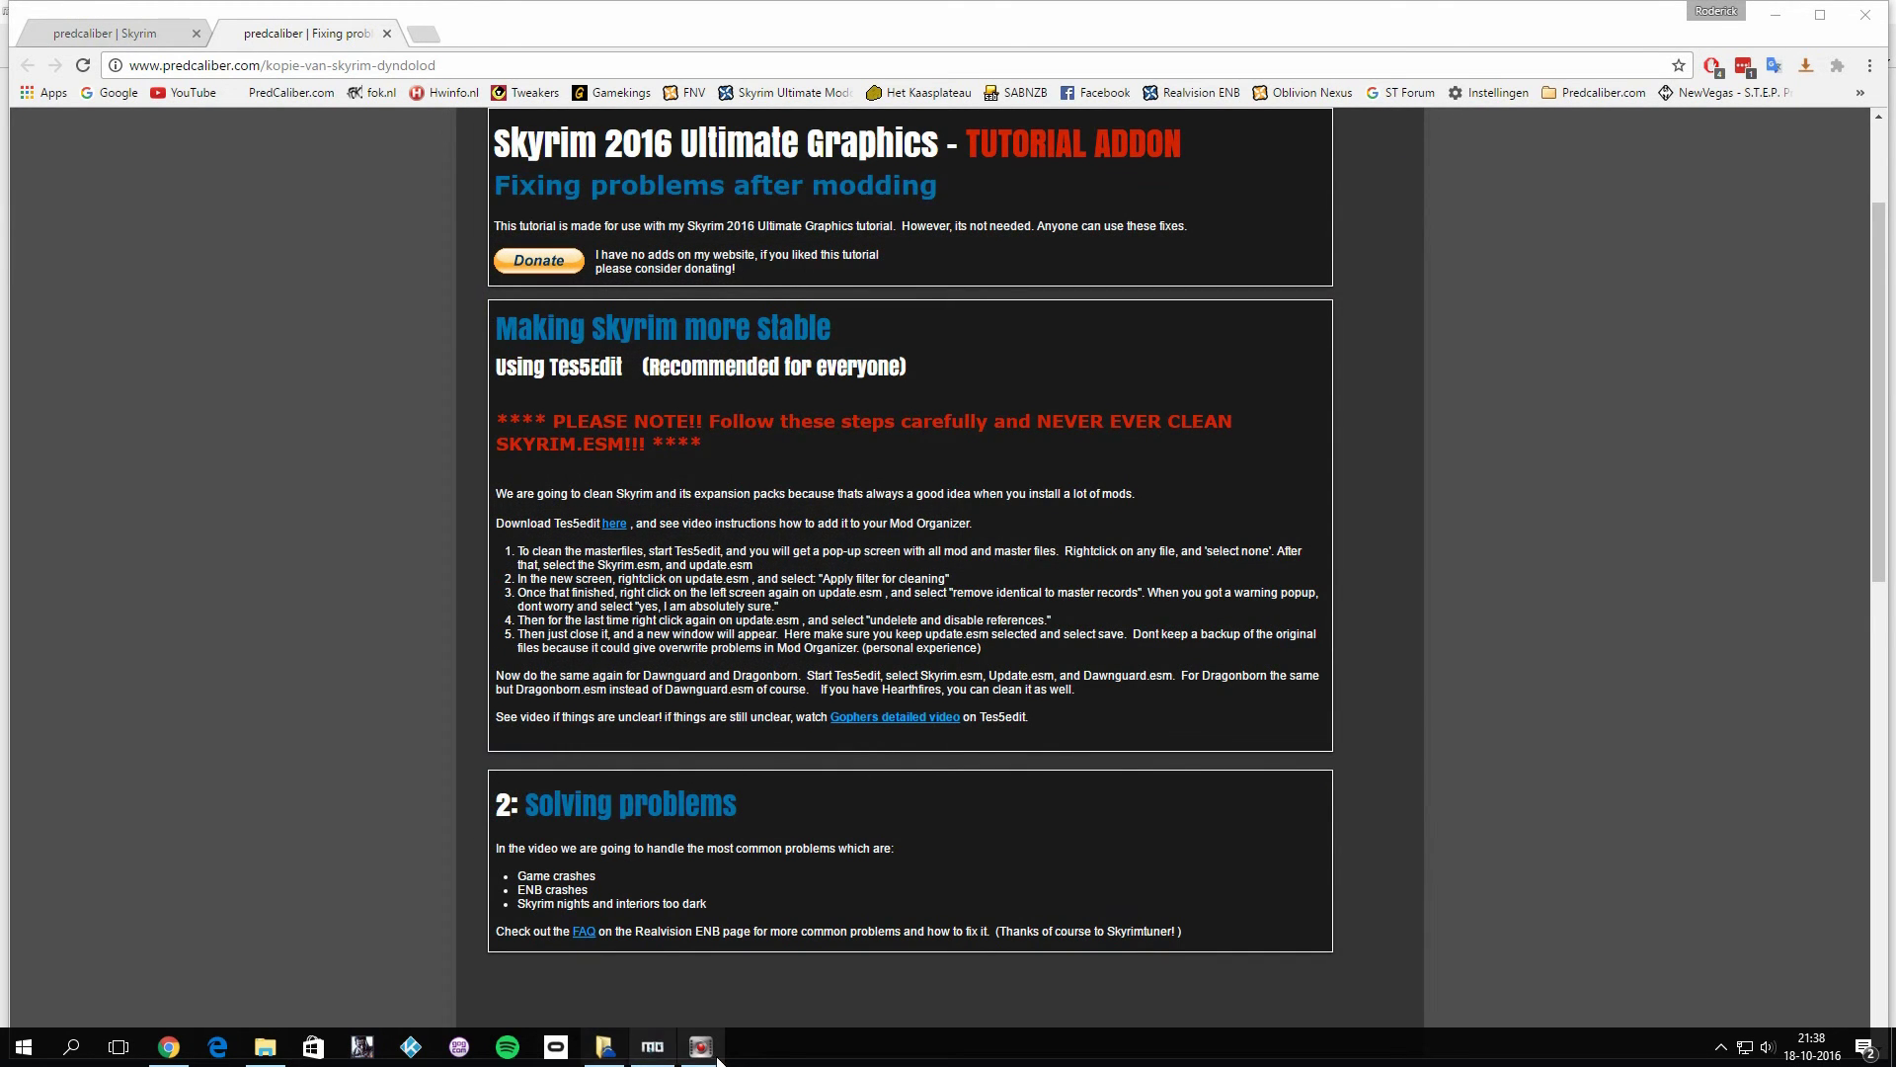
mouse_move(649, 1052)
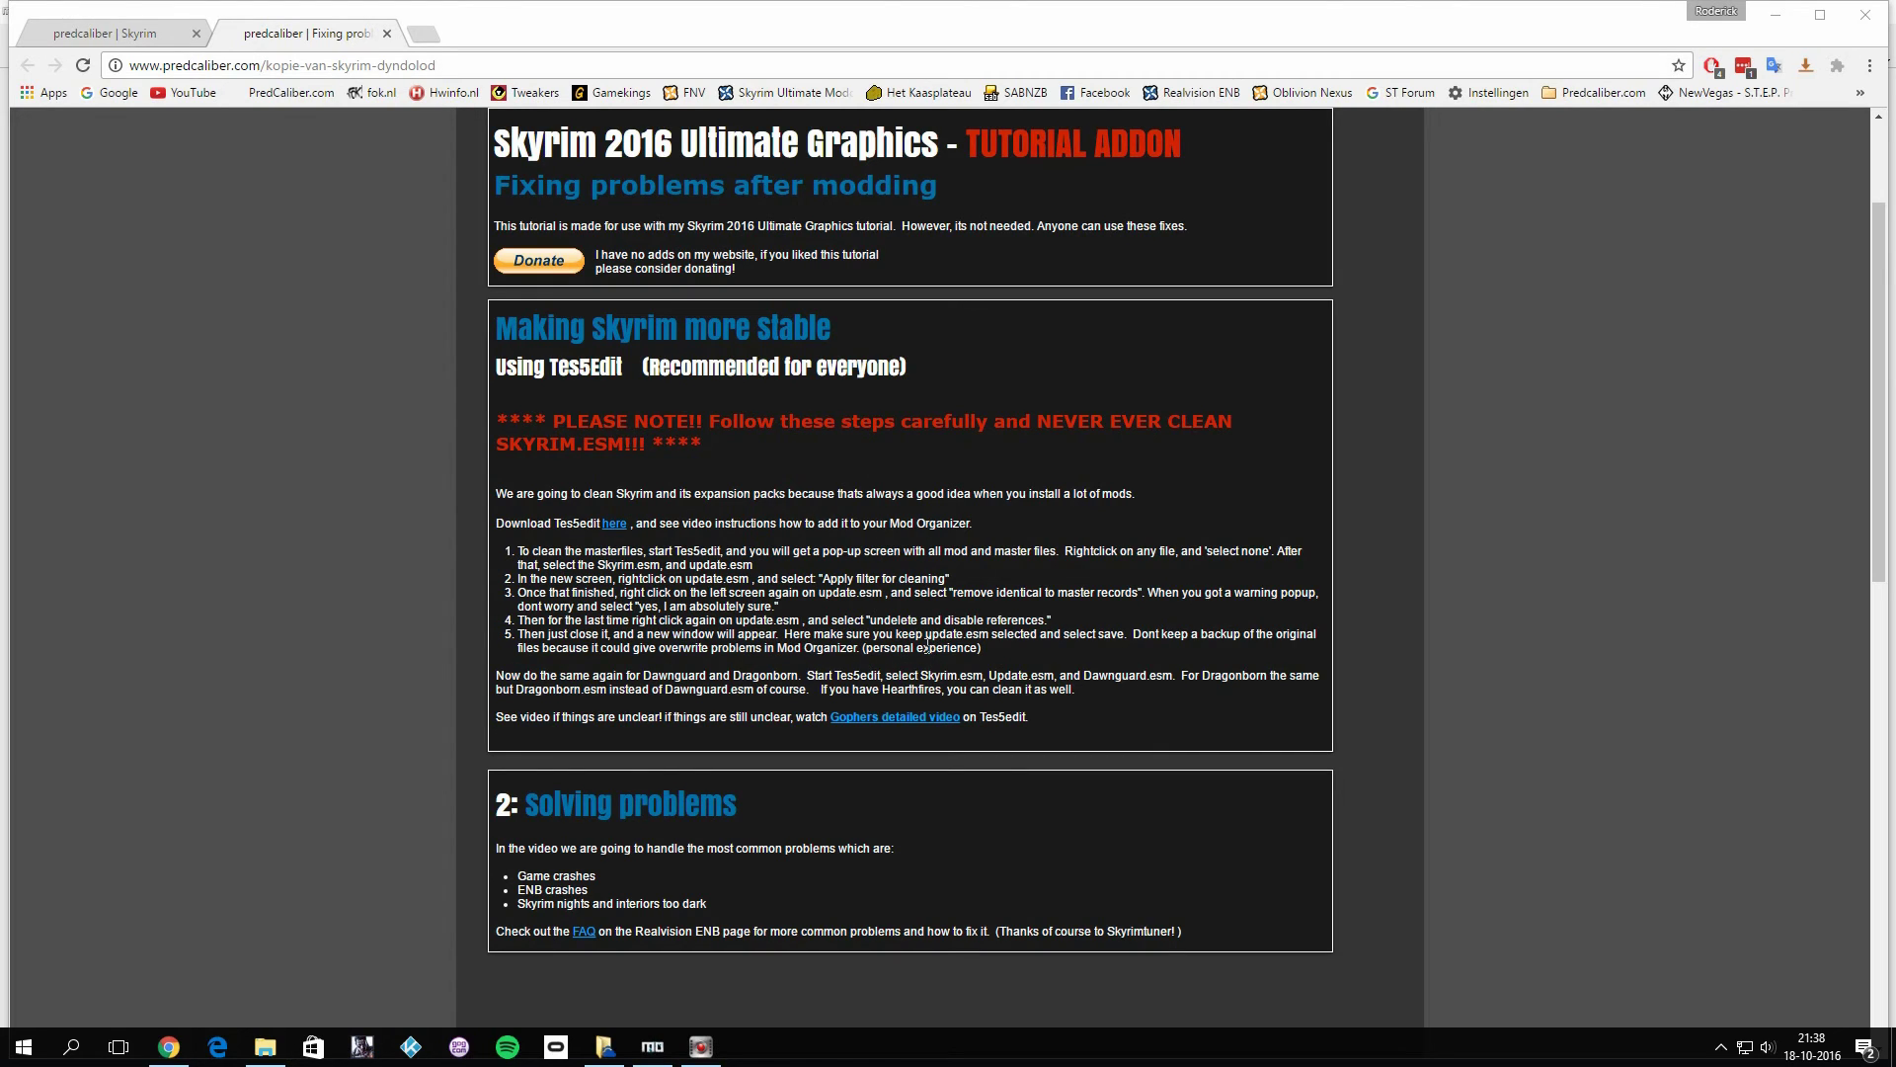
left_click(656, 1047)
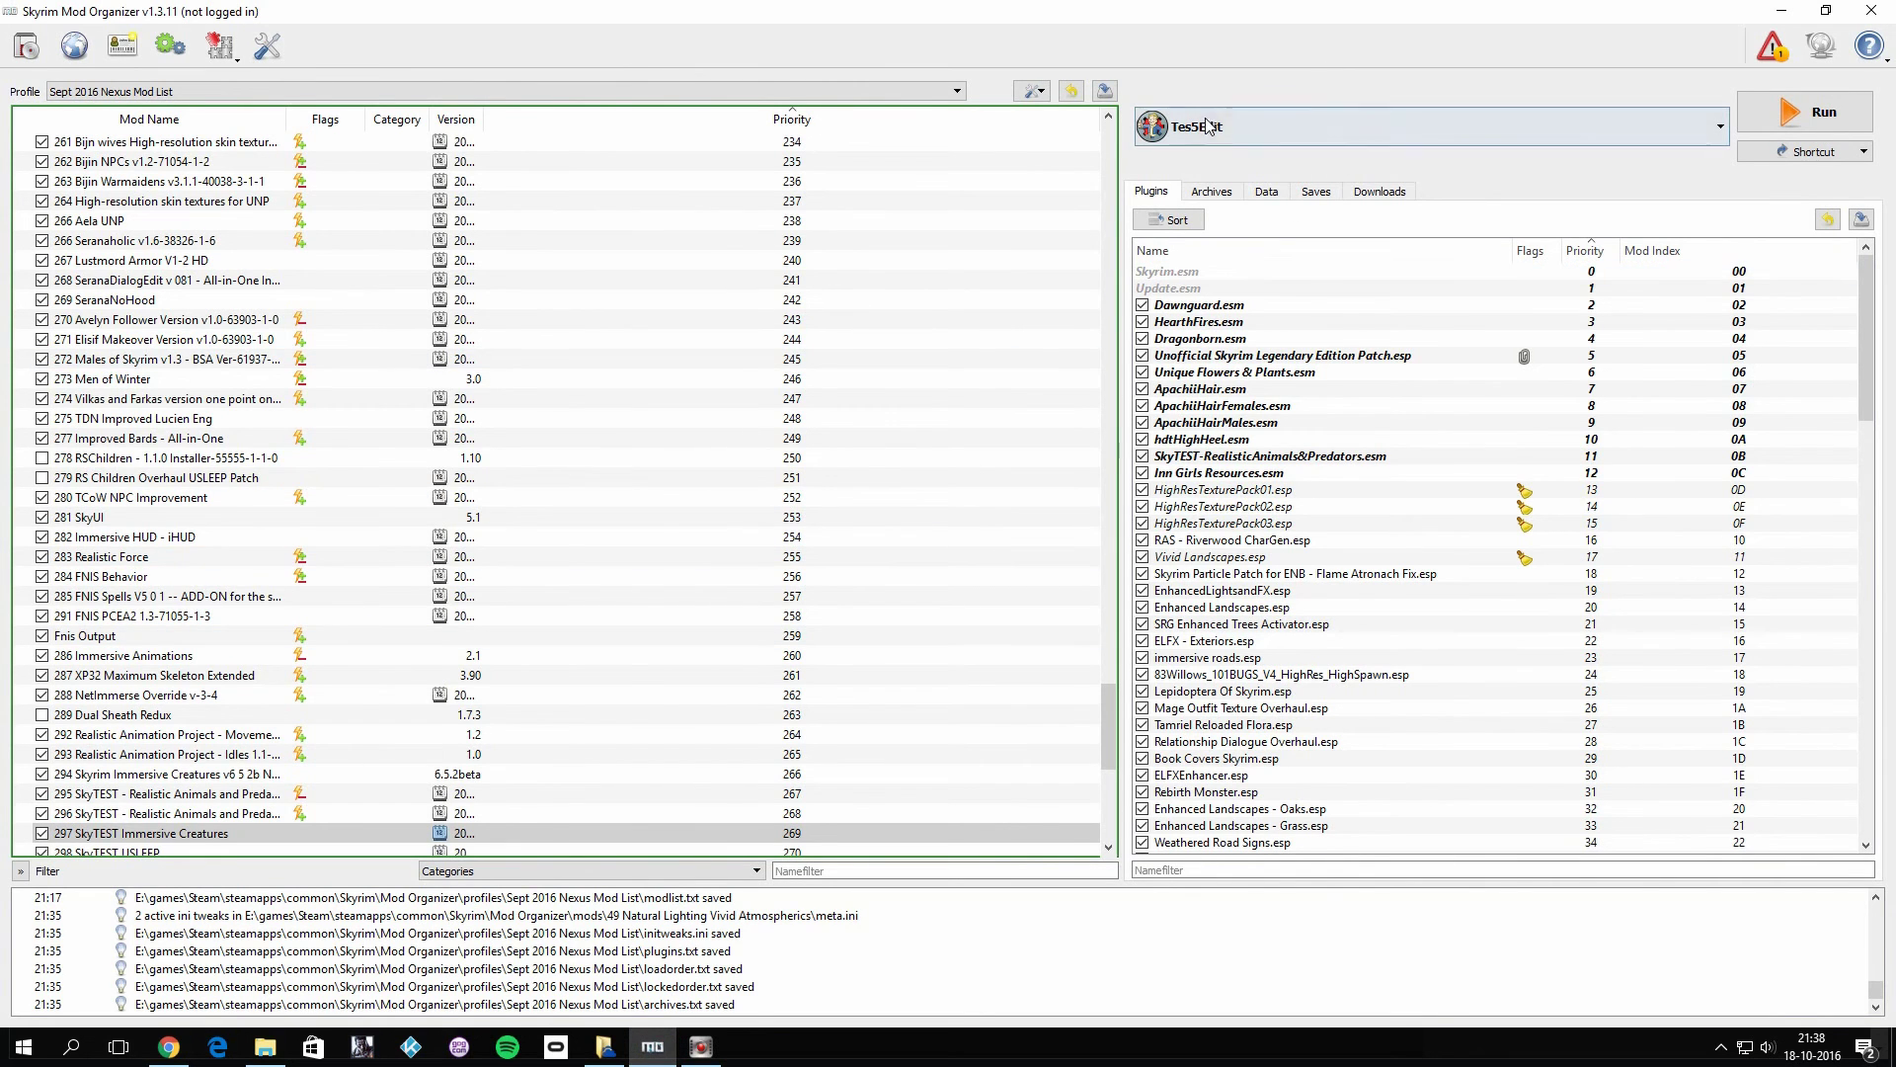
left_click(1803, 111)
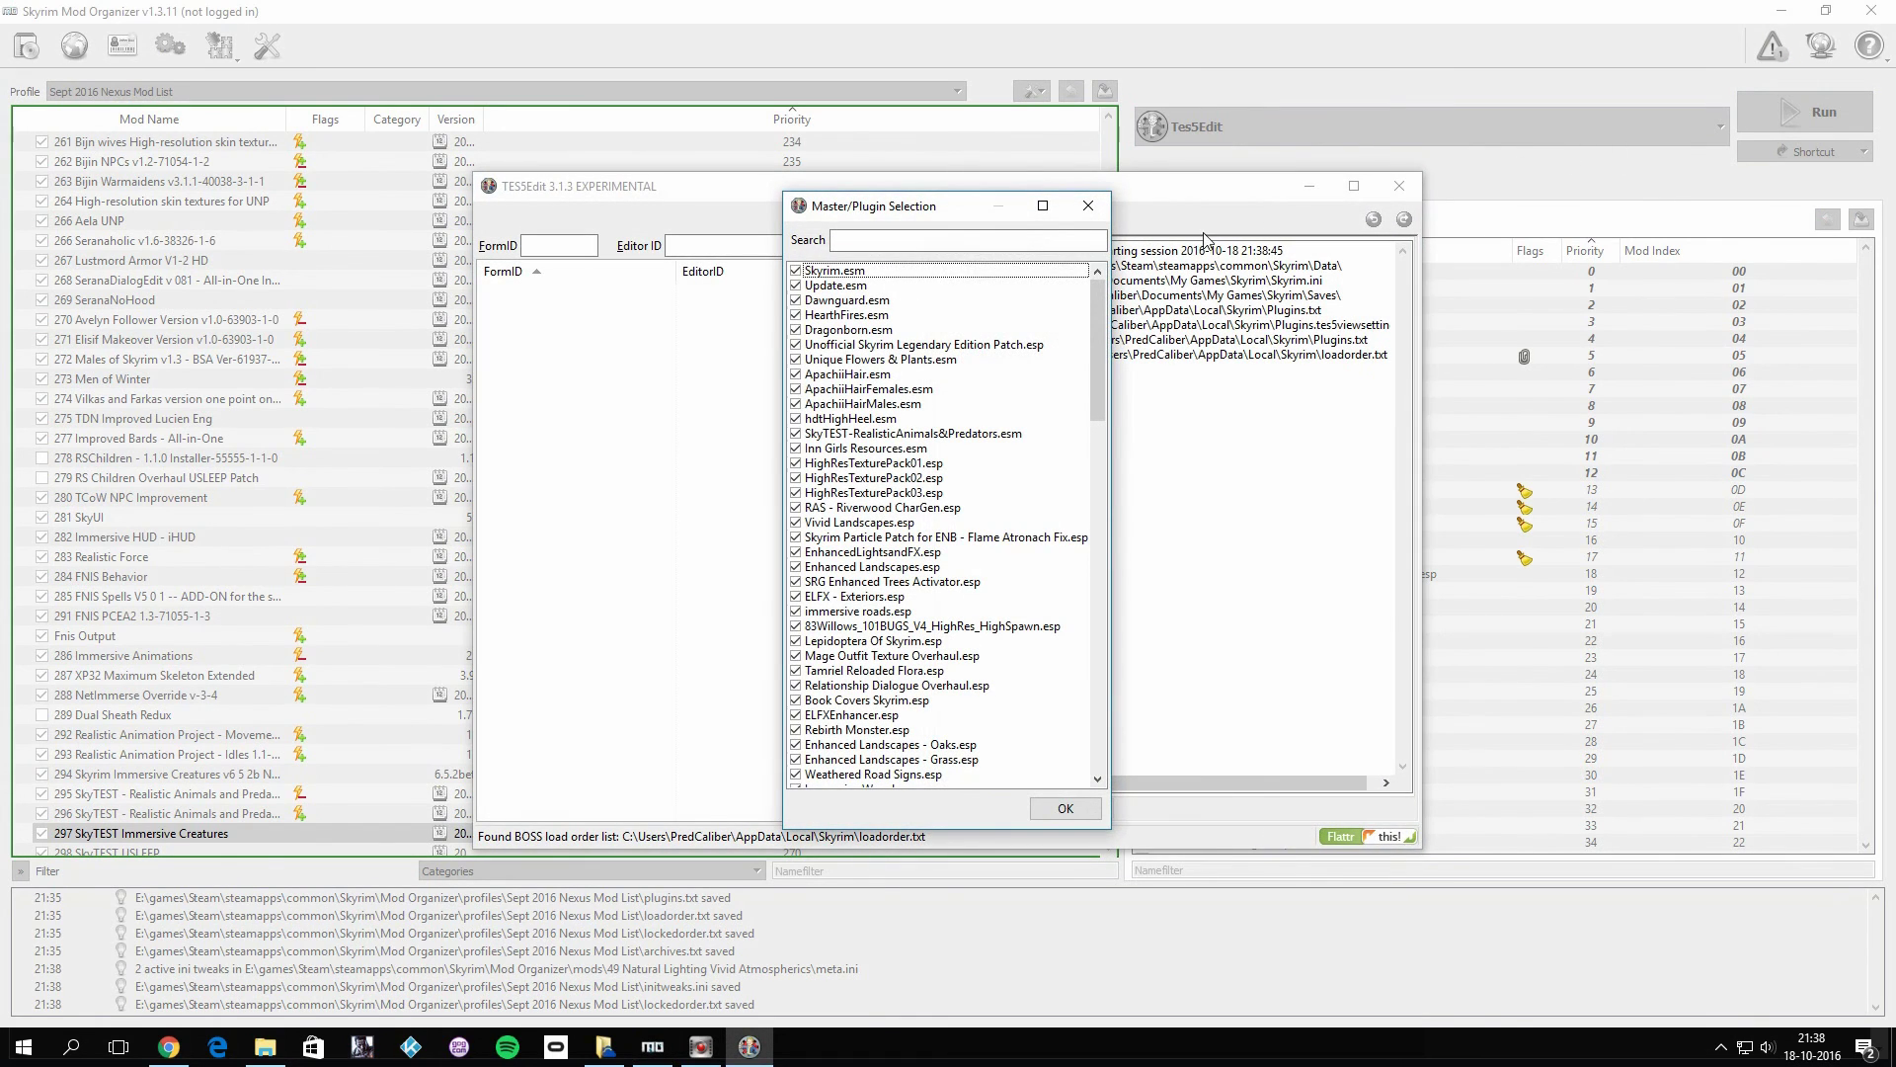
- Deselect all plugins and select only Skyrim.esm, Update.esm and Dawnguard.esm for loading
right_click(894, 425)
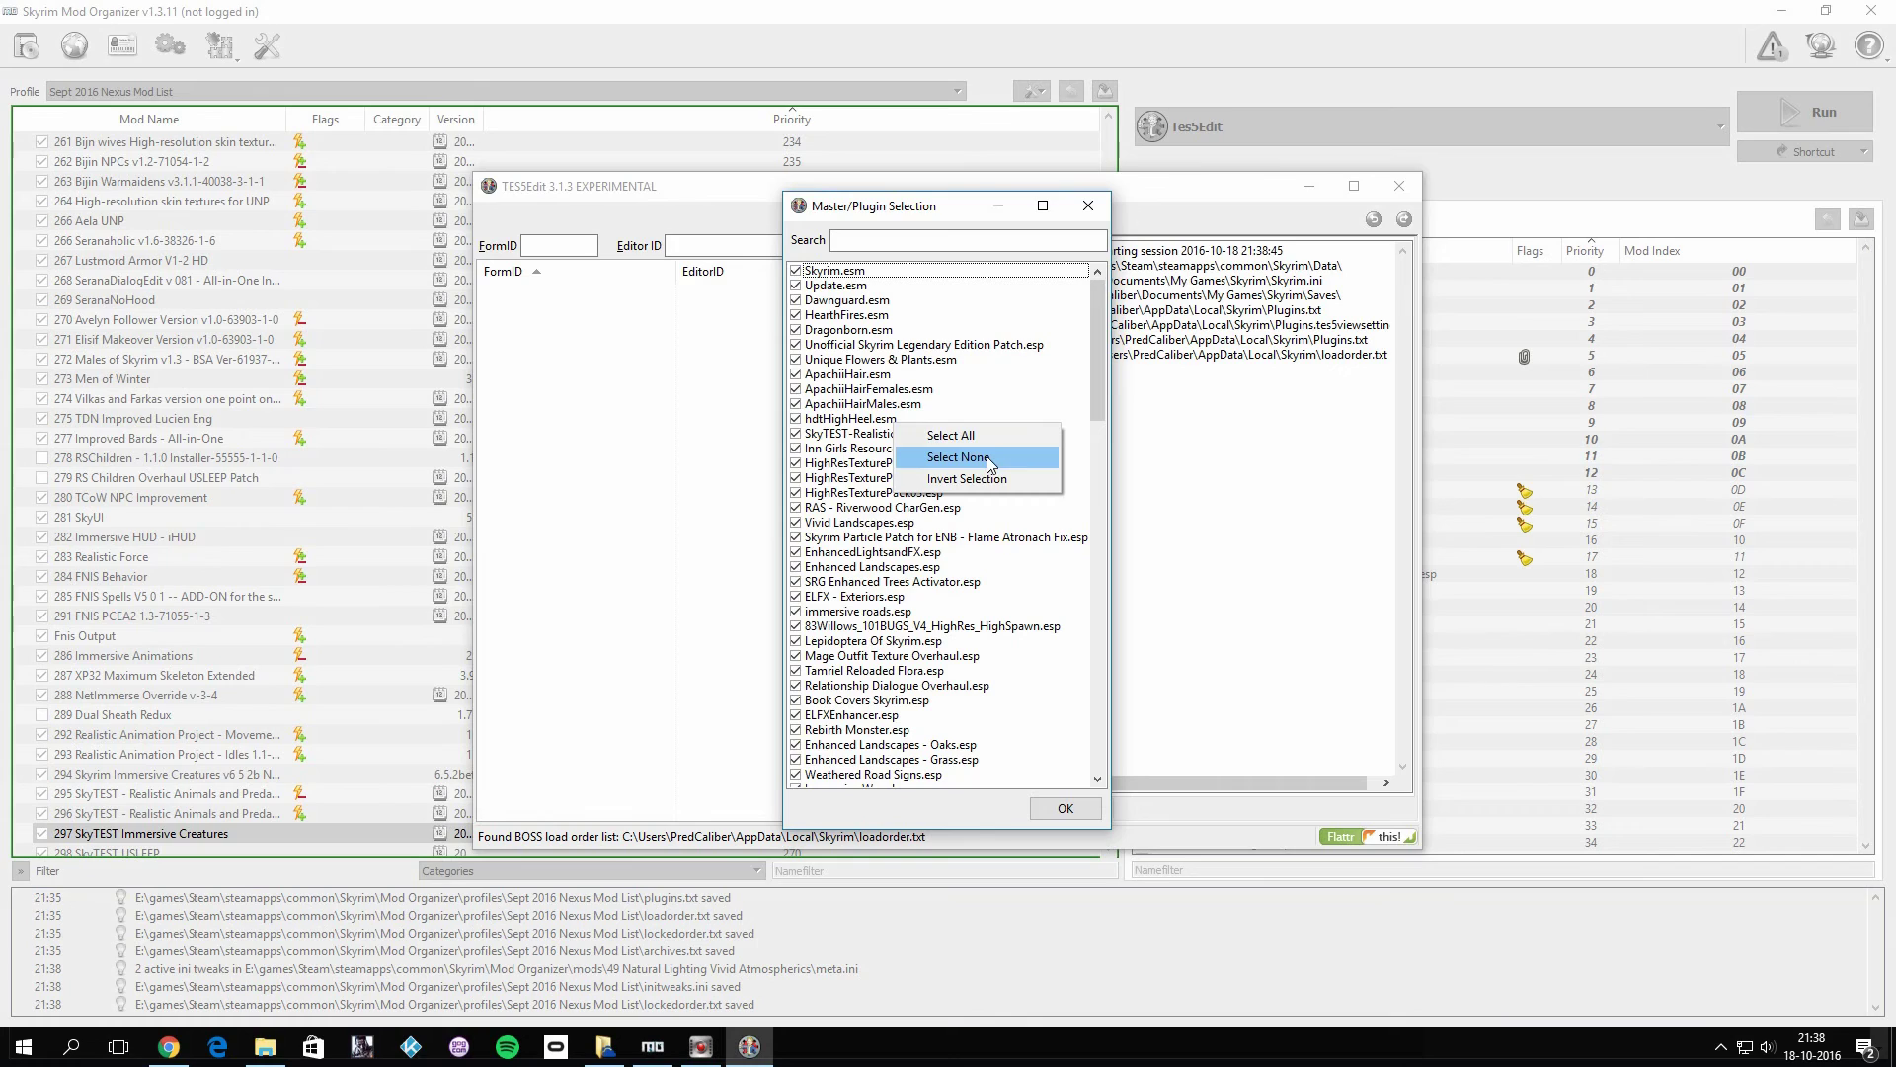
left_click(989, 460)
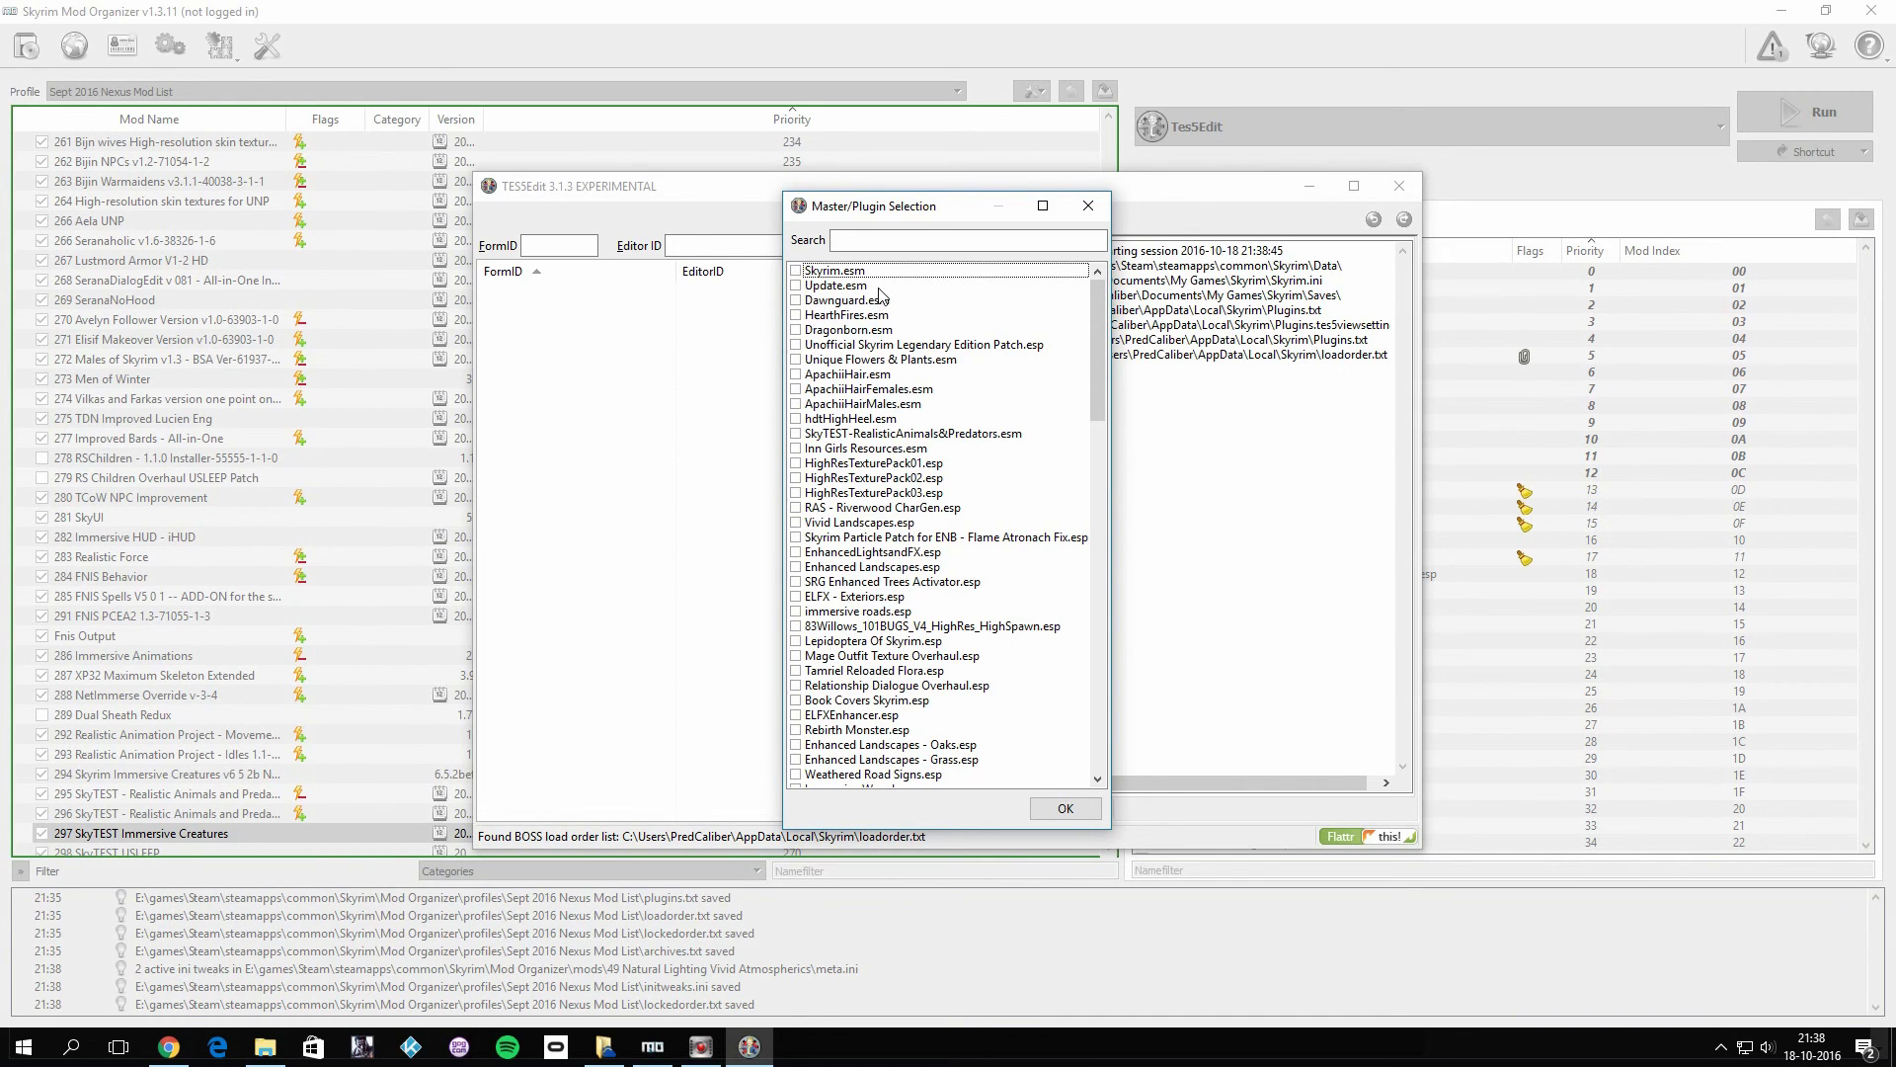
left_click(796, 271)
left_click(796, 286)
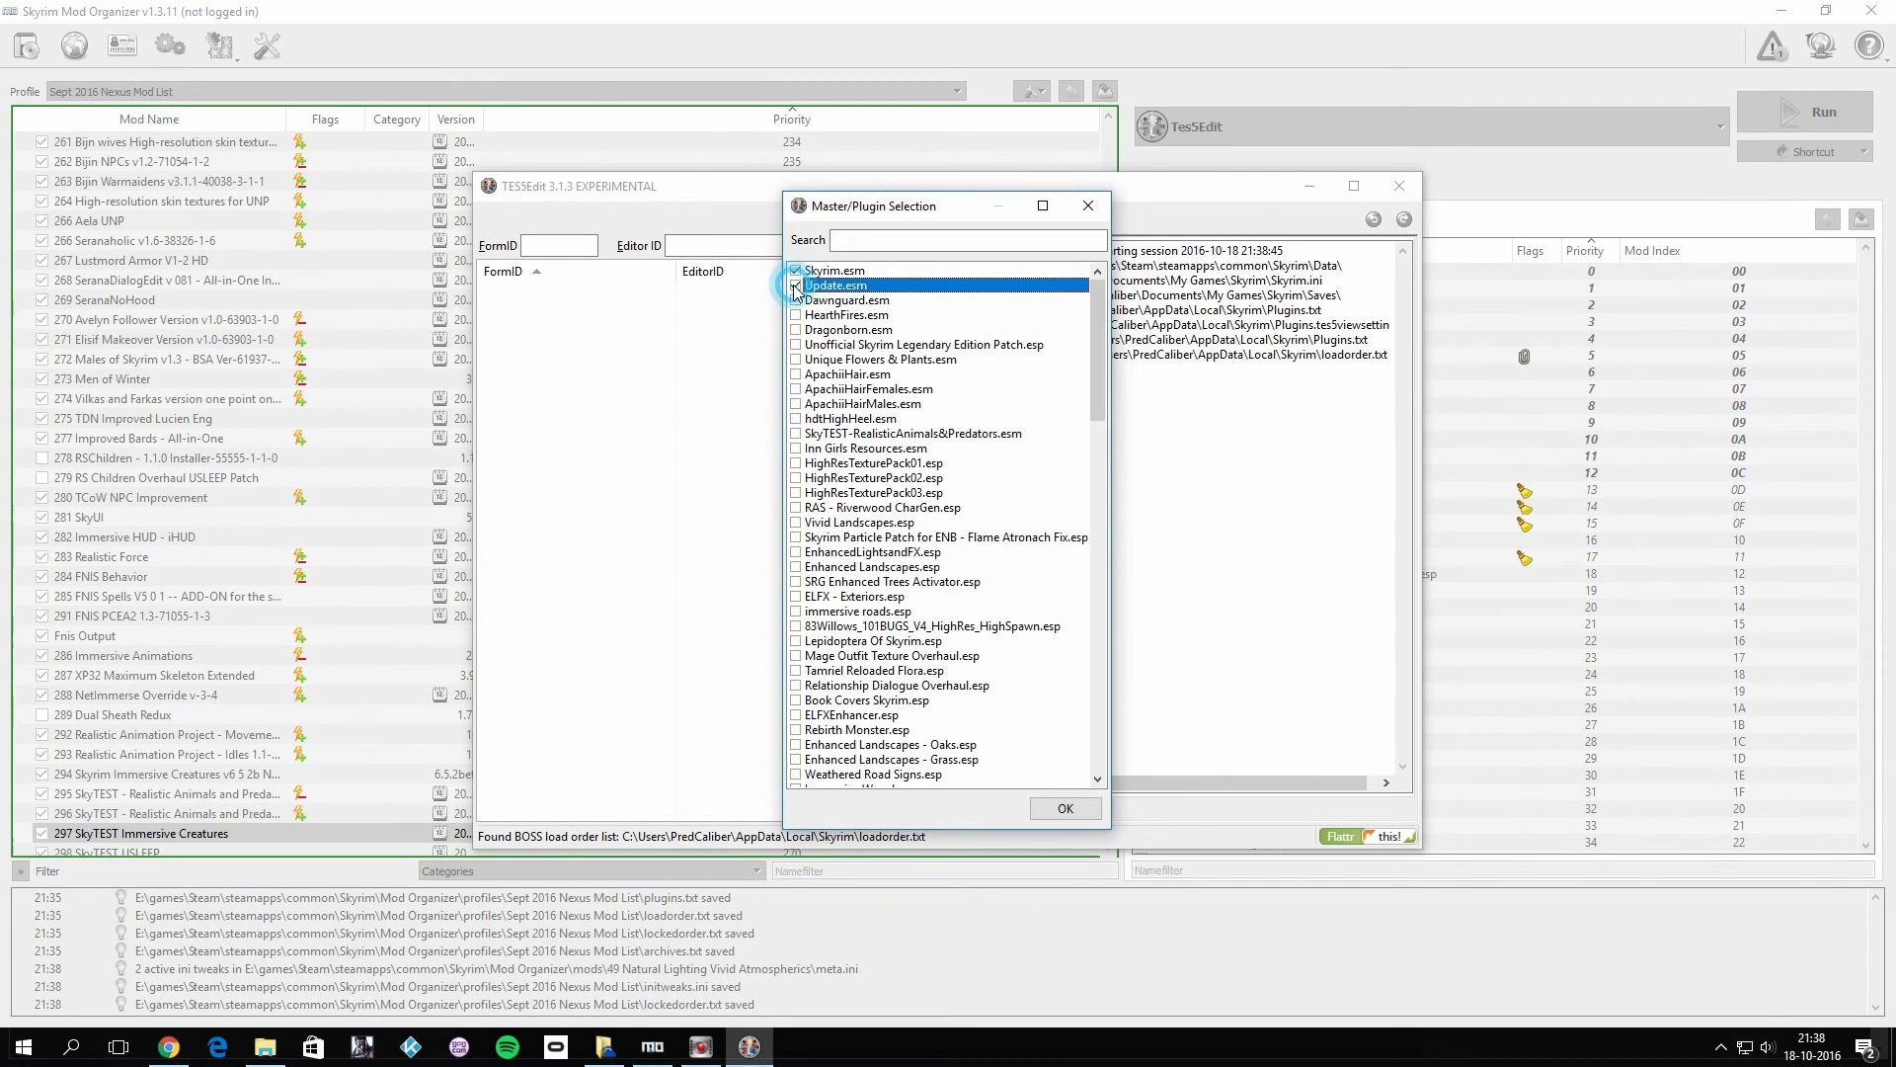
left_click(796, 301)
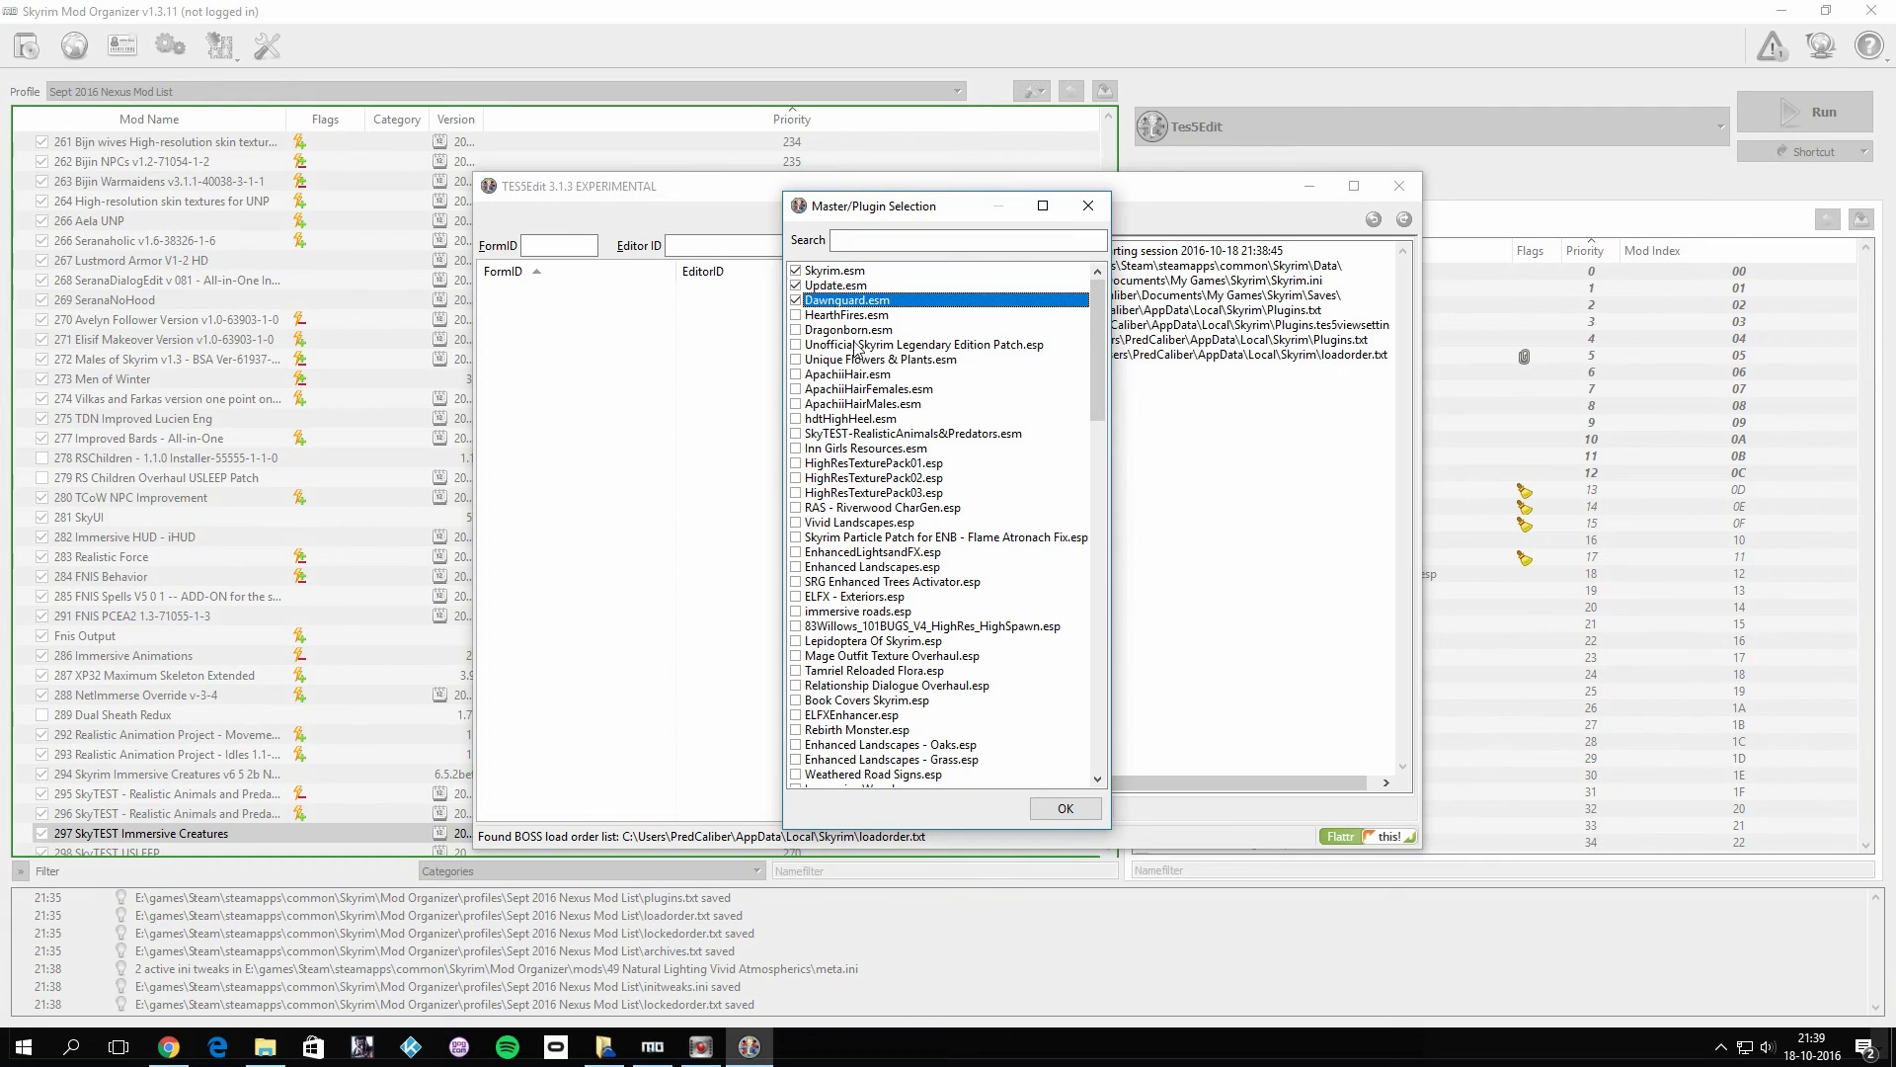
left_click(831, 316)
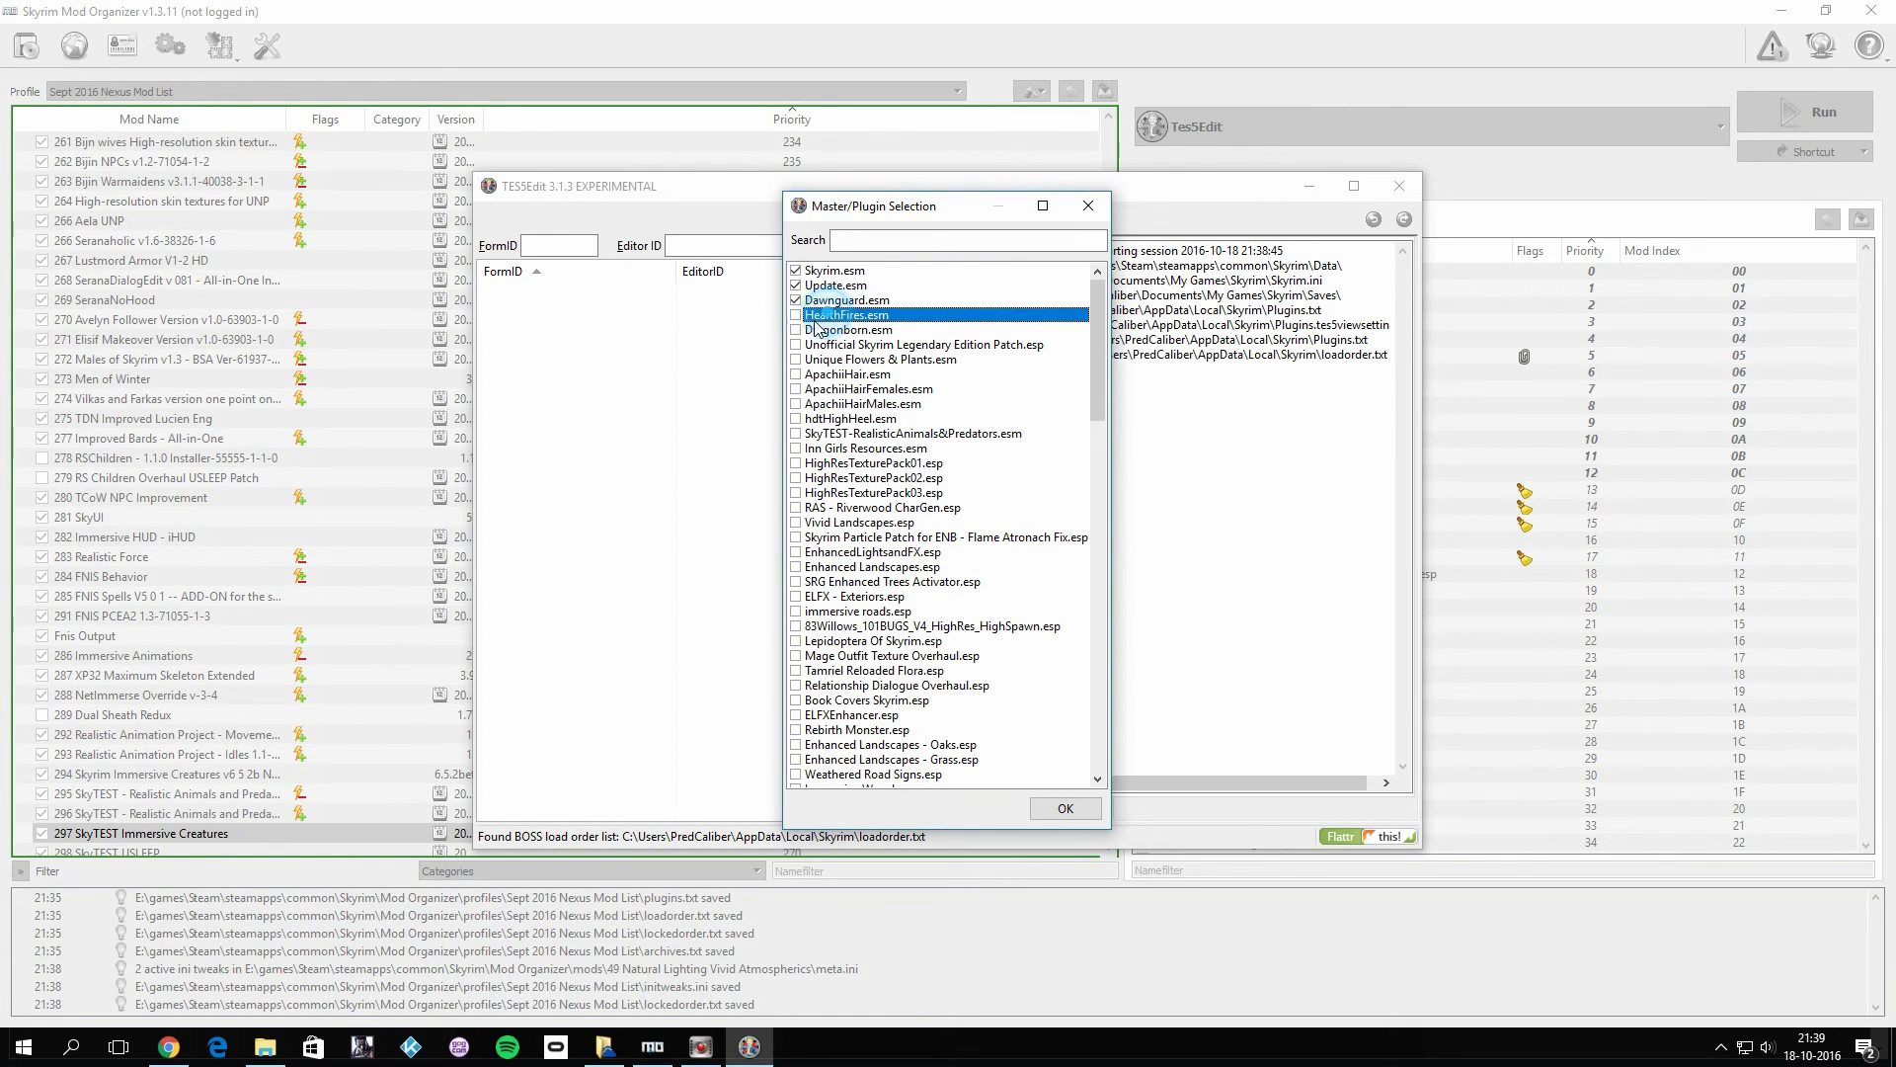
left_click(795, 314)
left_click(796, 330)
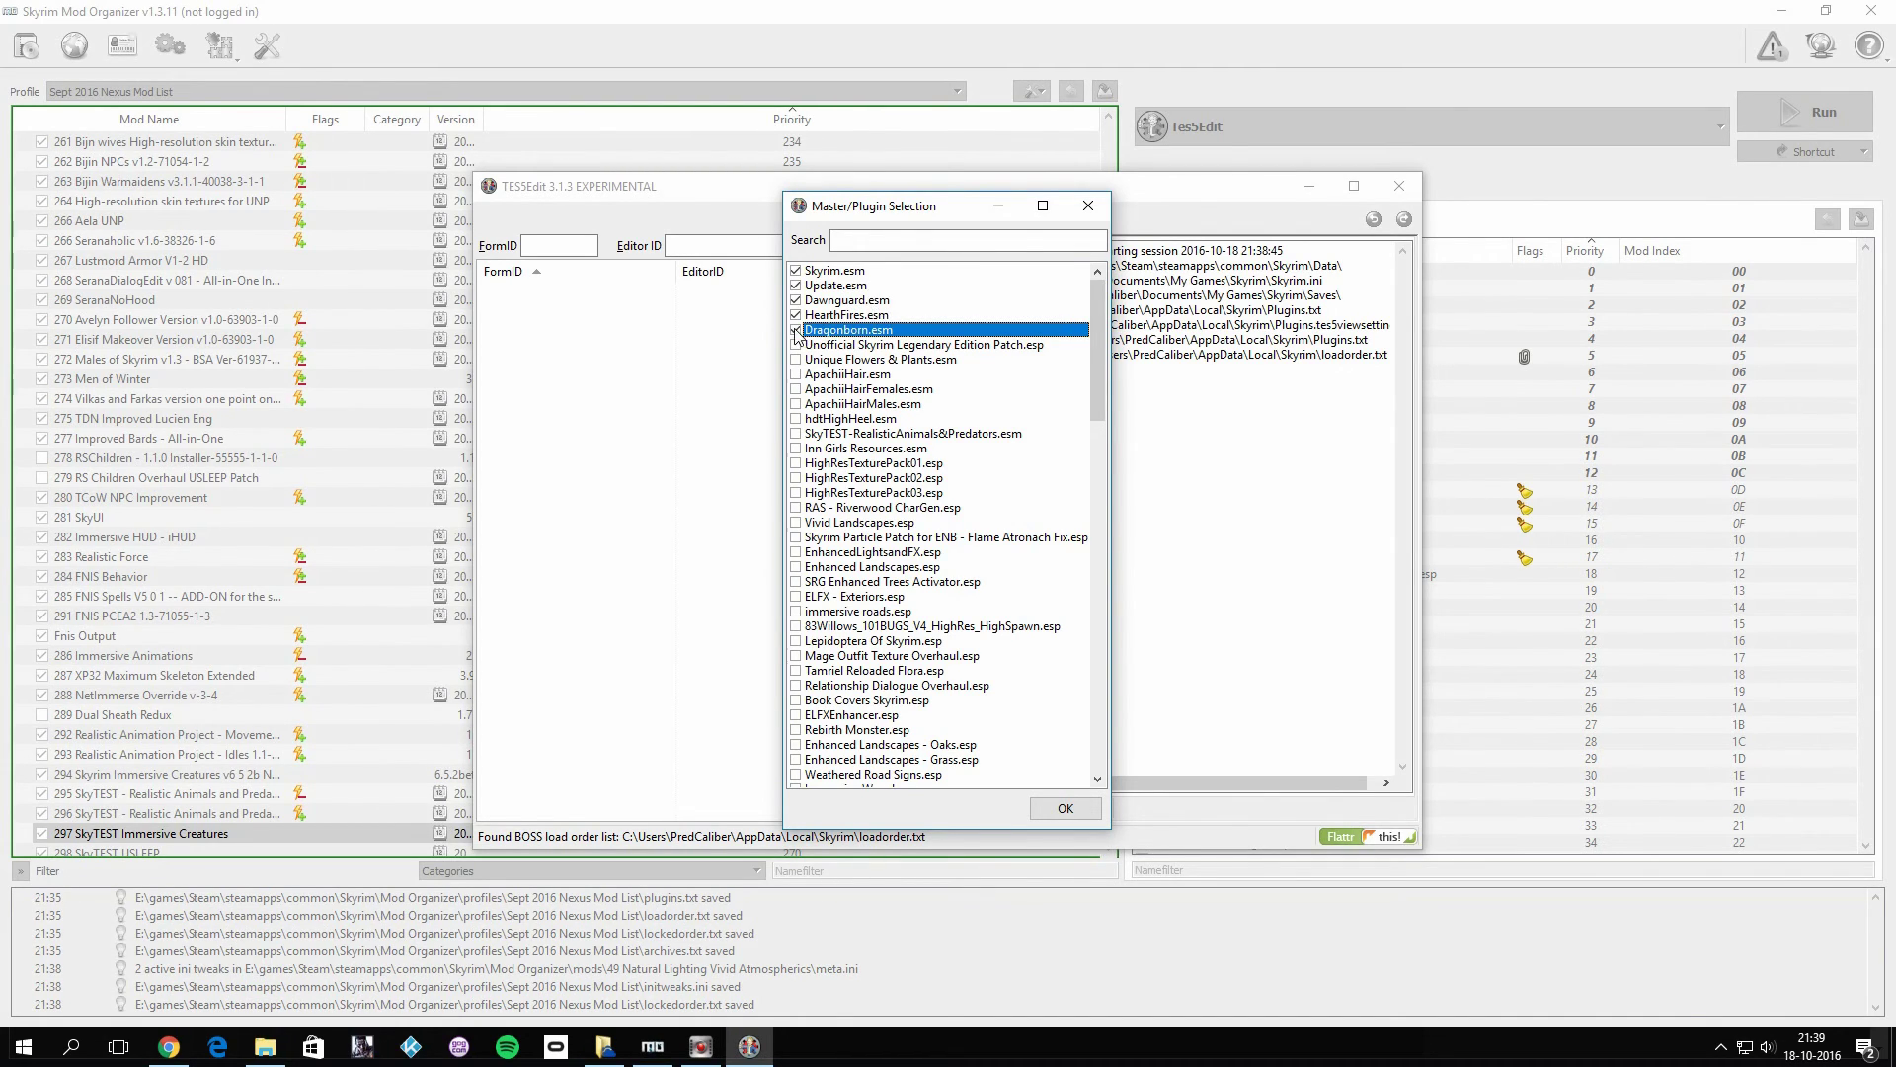
left_click(795, 314)
left_click(795, 329)
- Load the selected plugins and compare the cleaning operations offered for Dawnguard.esm with the tutorial page's instructions
left_click(1058, 808)
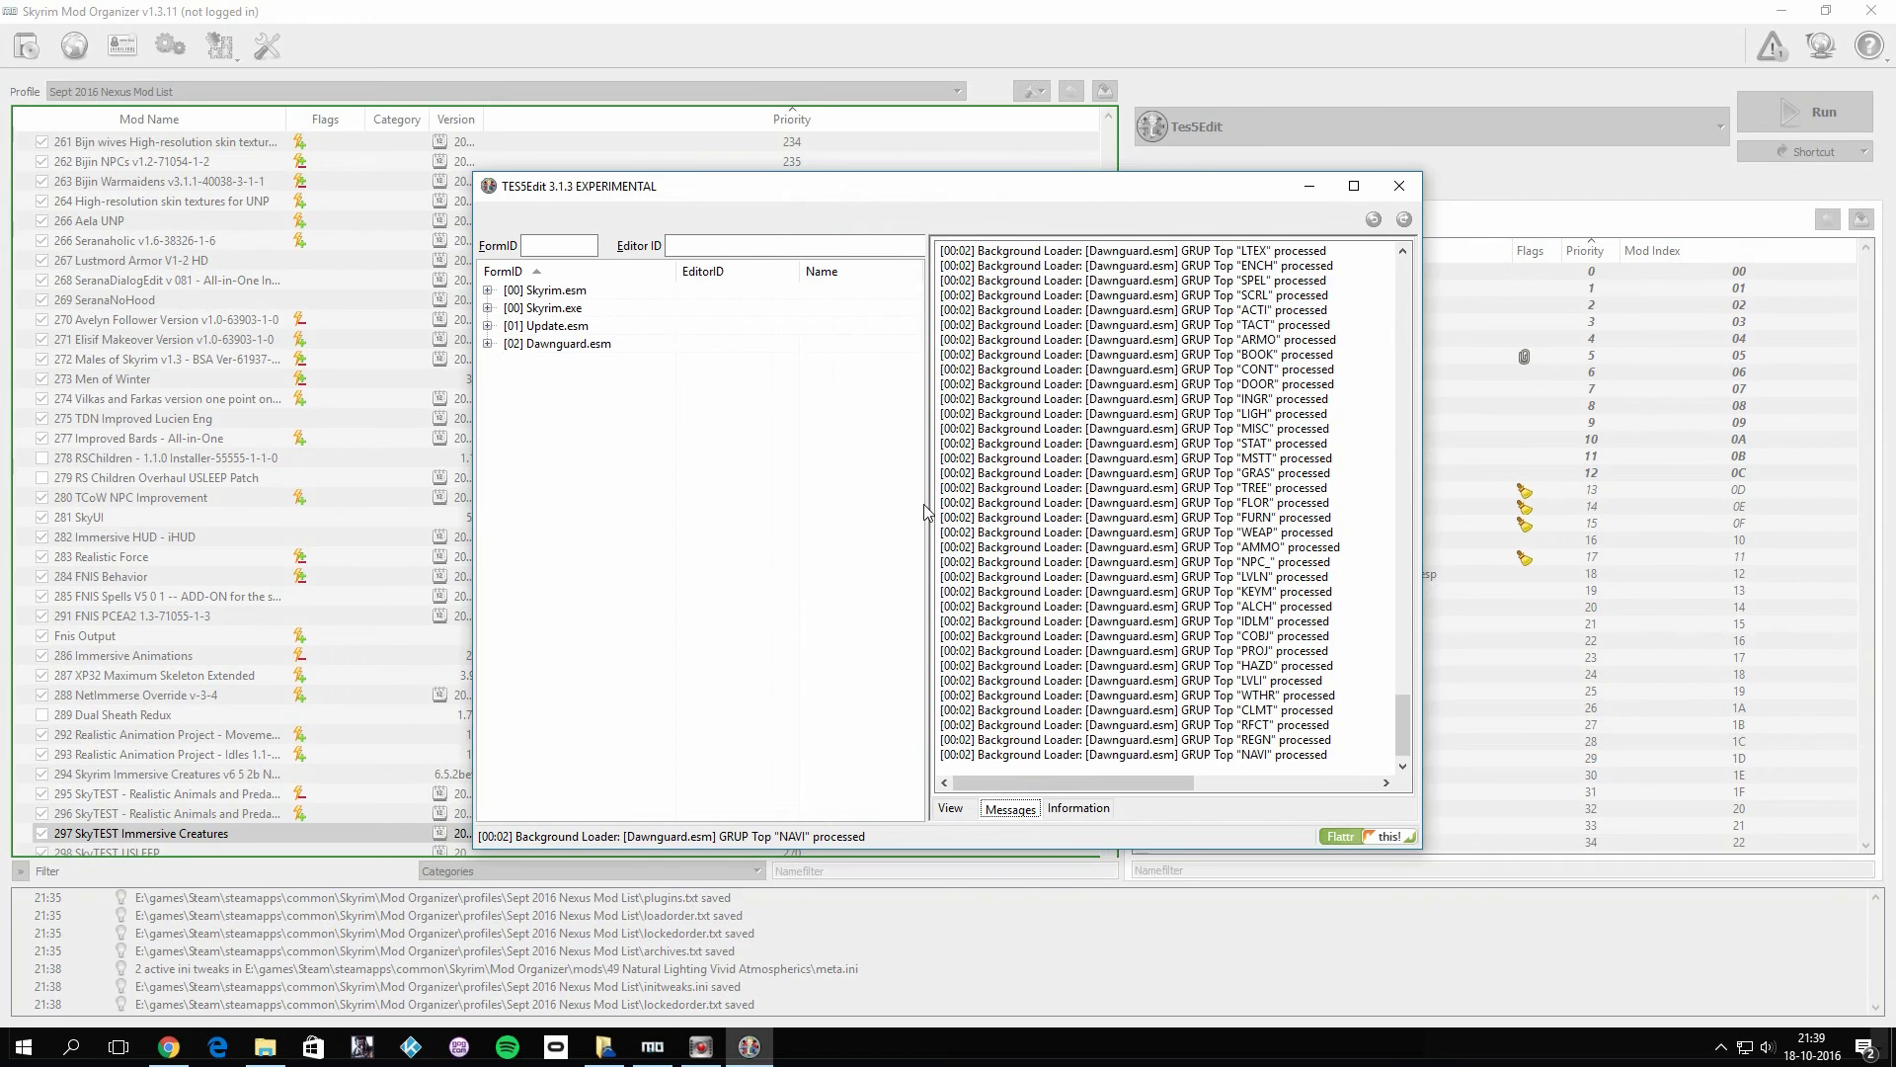
left_click(587, 352)
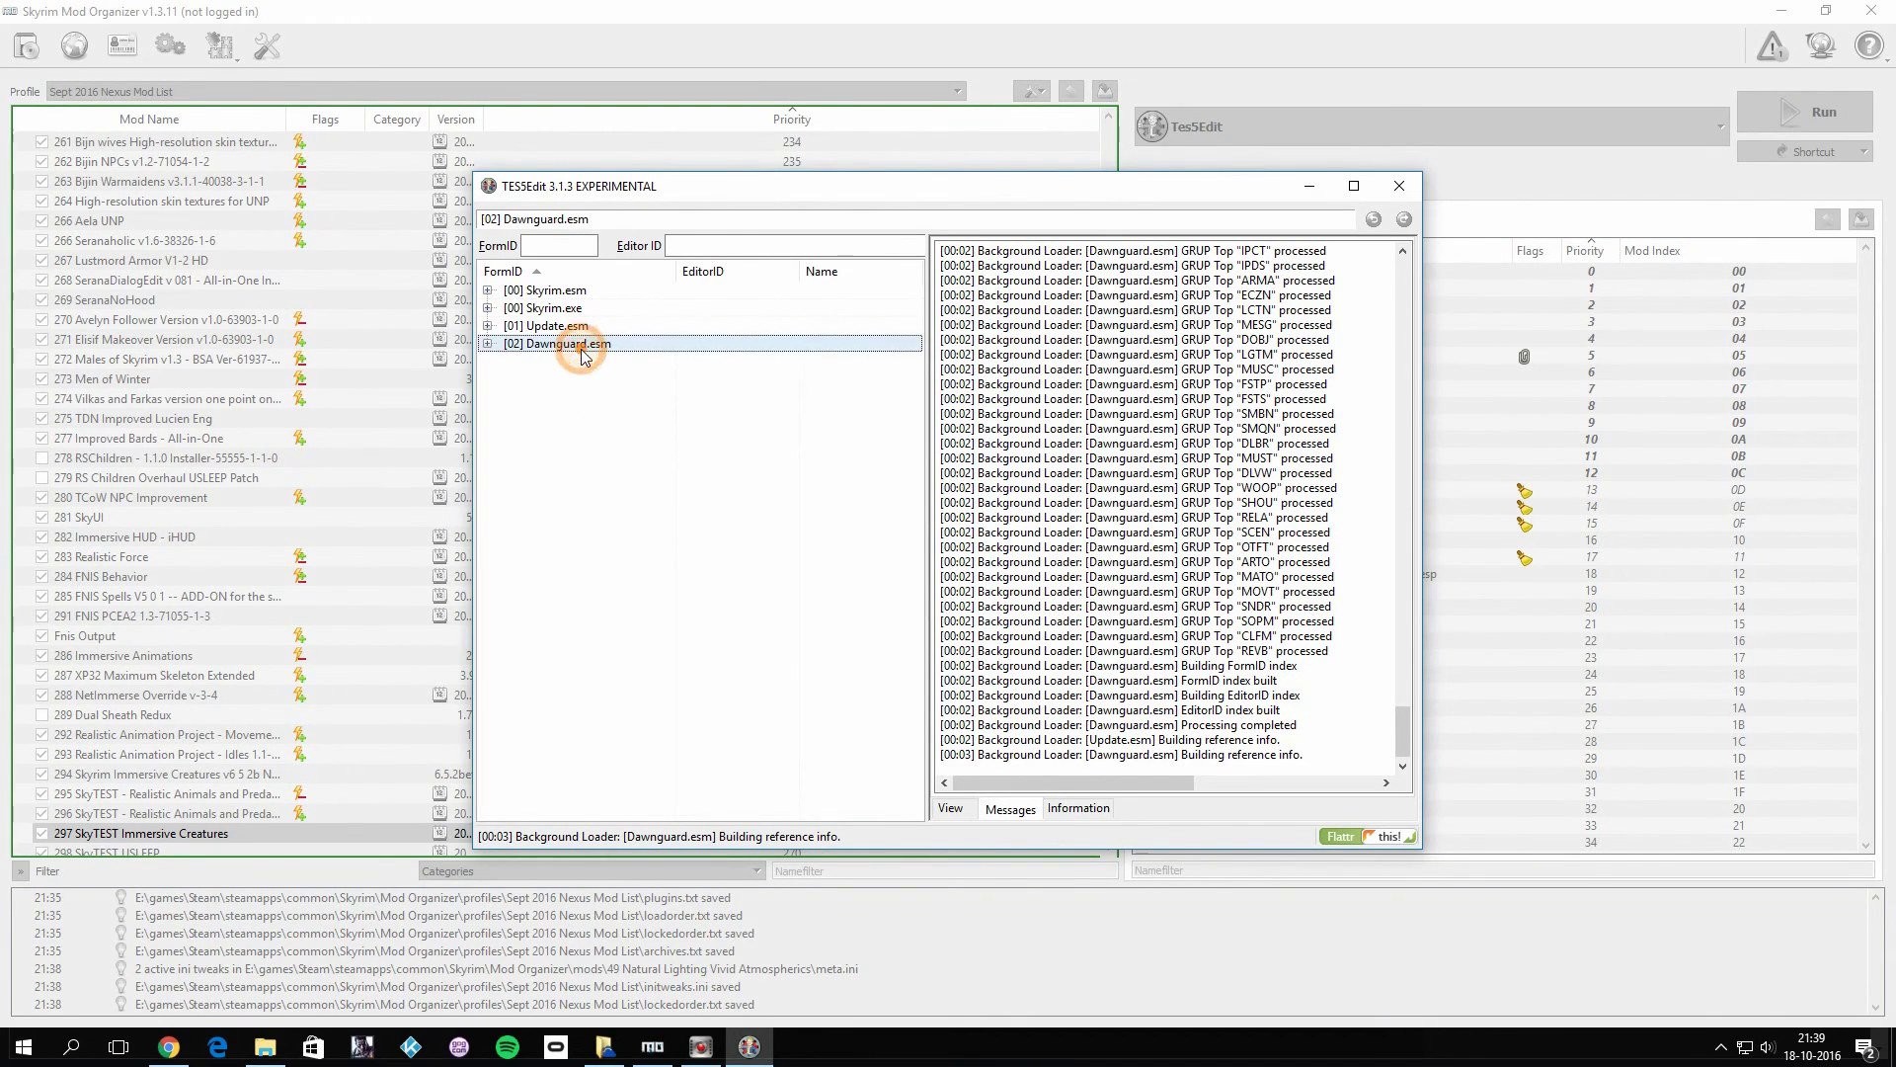
left_click(585, 506)
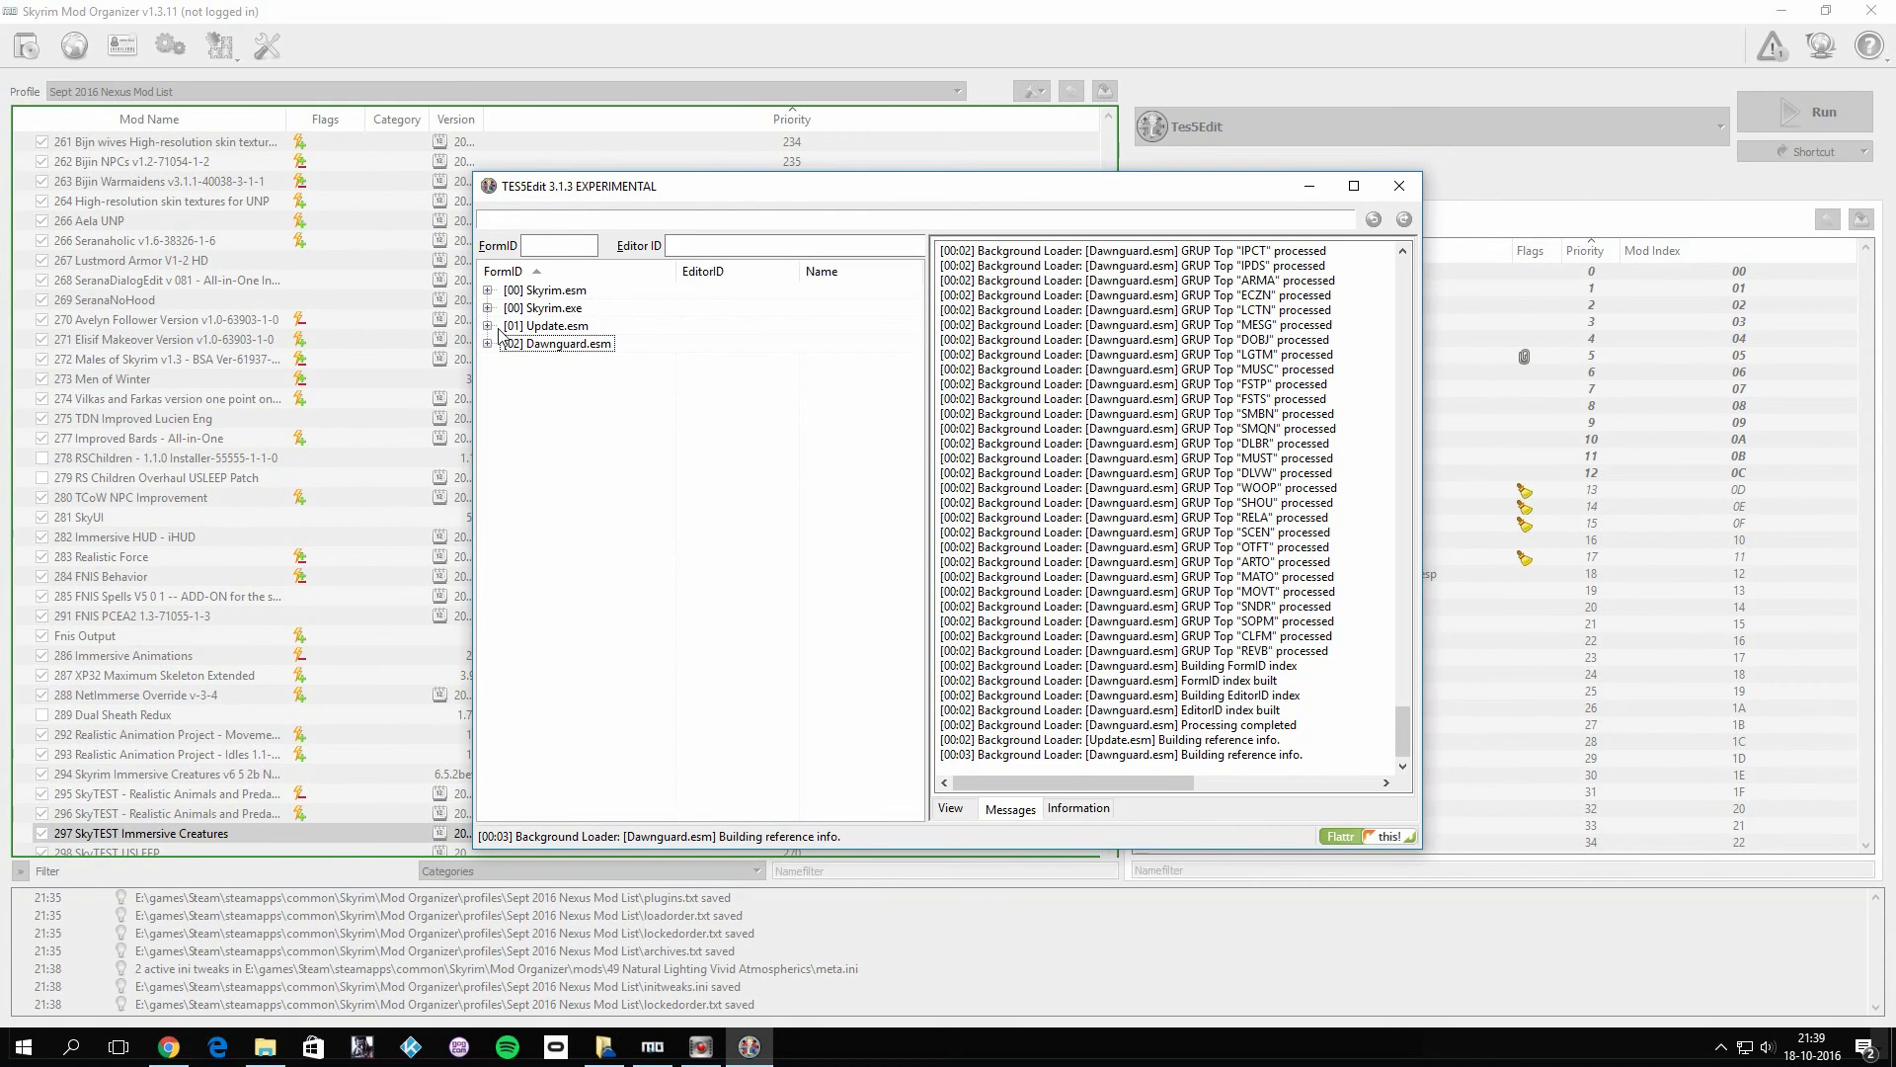
left_click(558, 344)
right_click(573, 343)
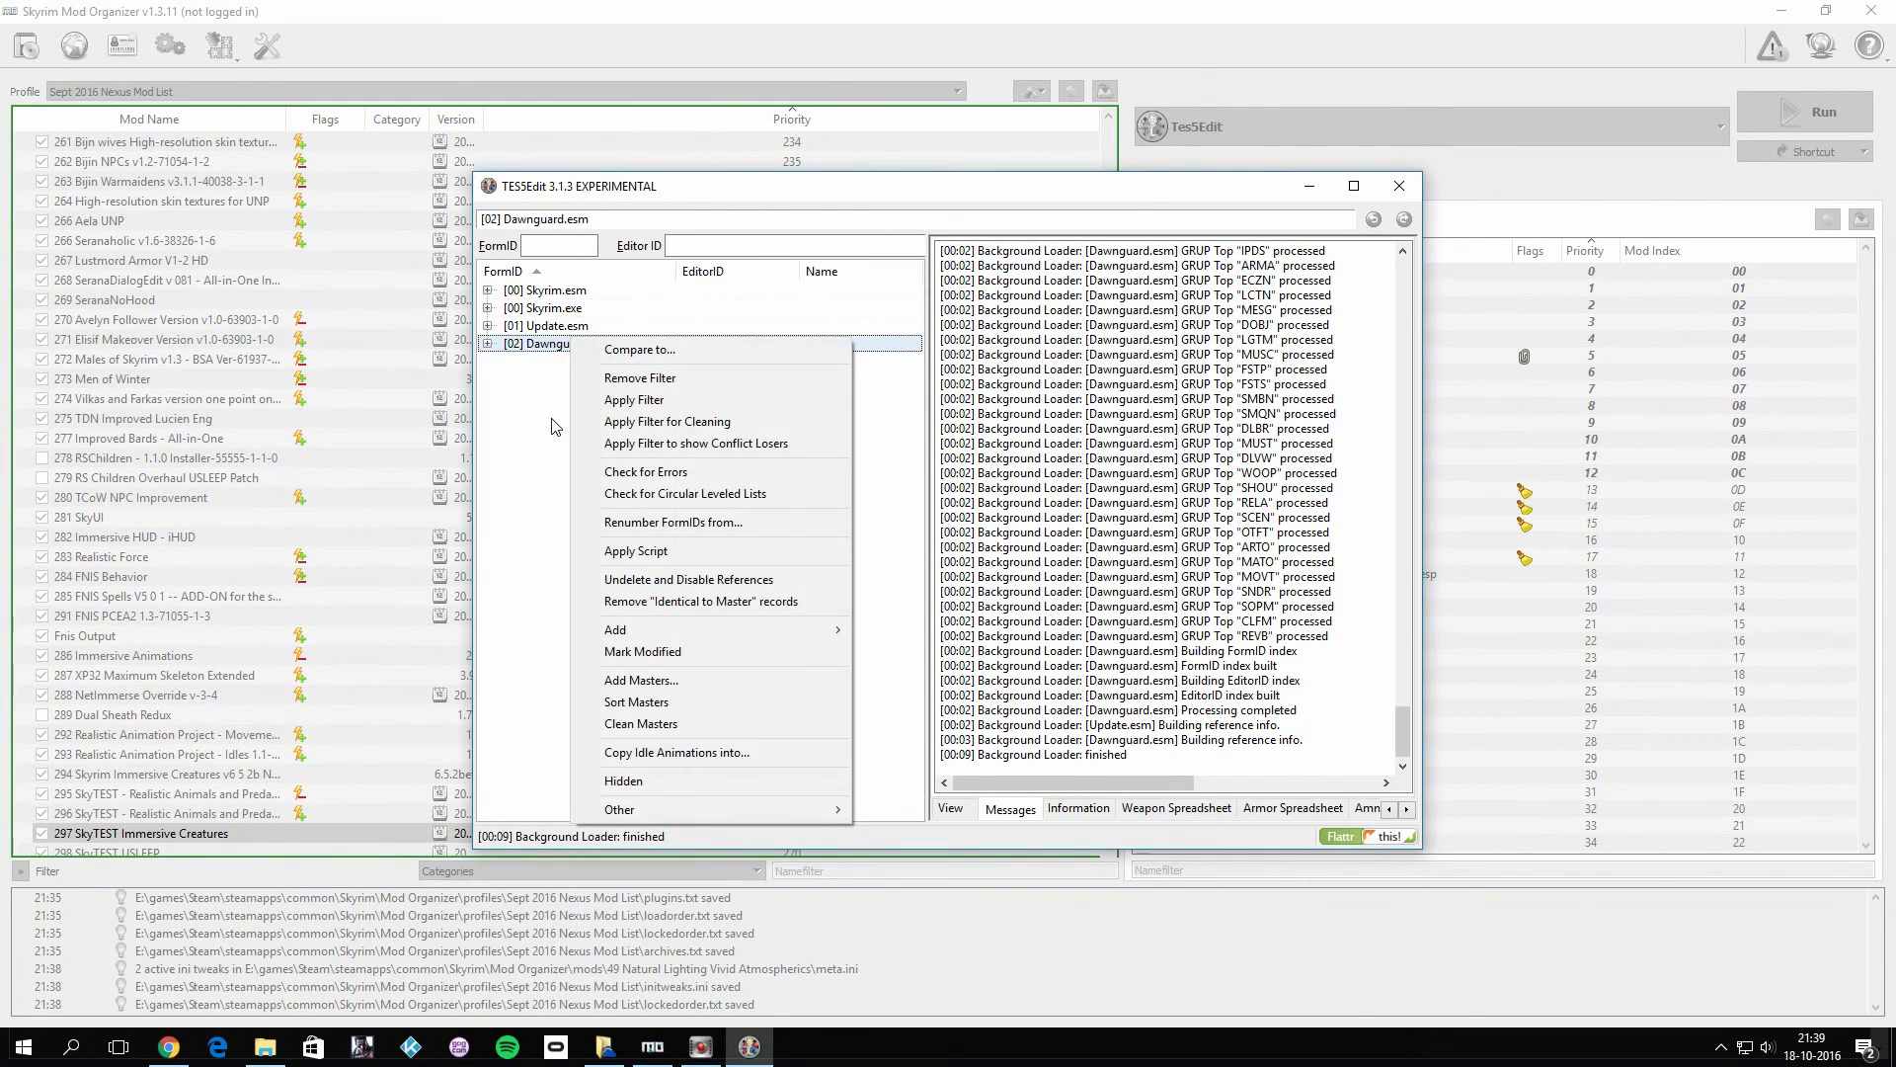
left_click(553, 420)
right_click(591, 346)
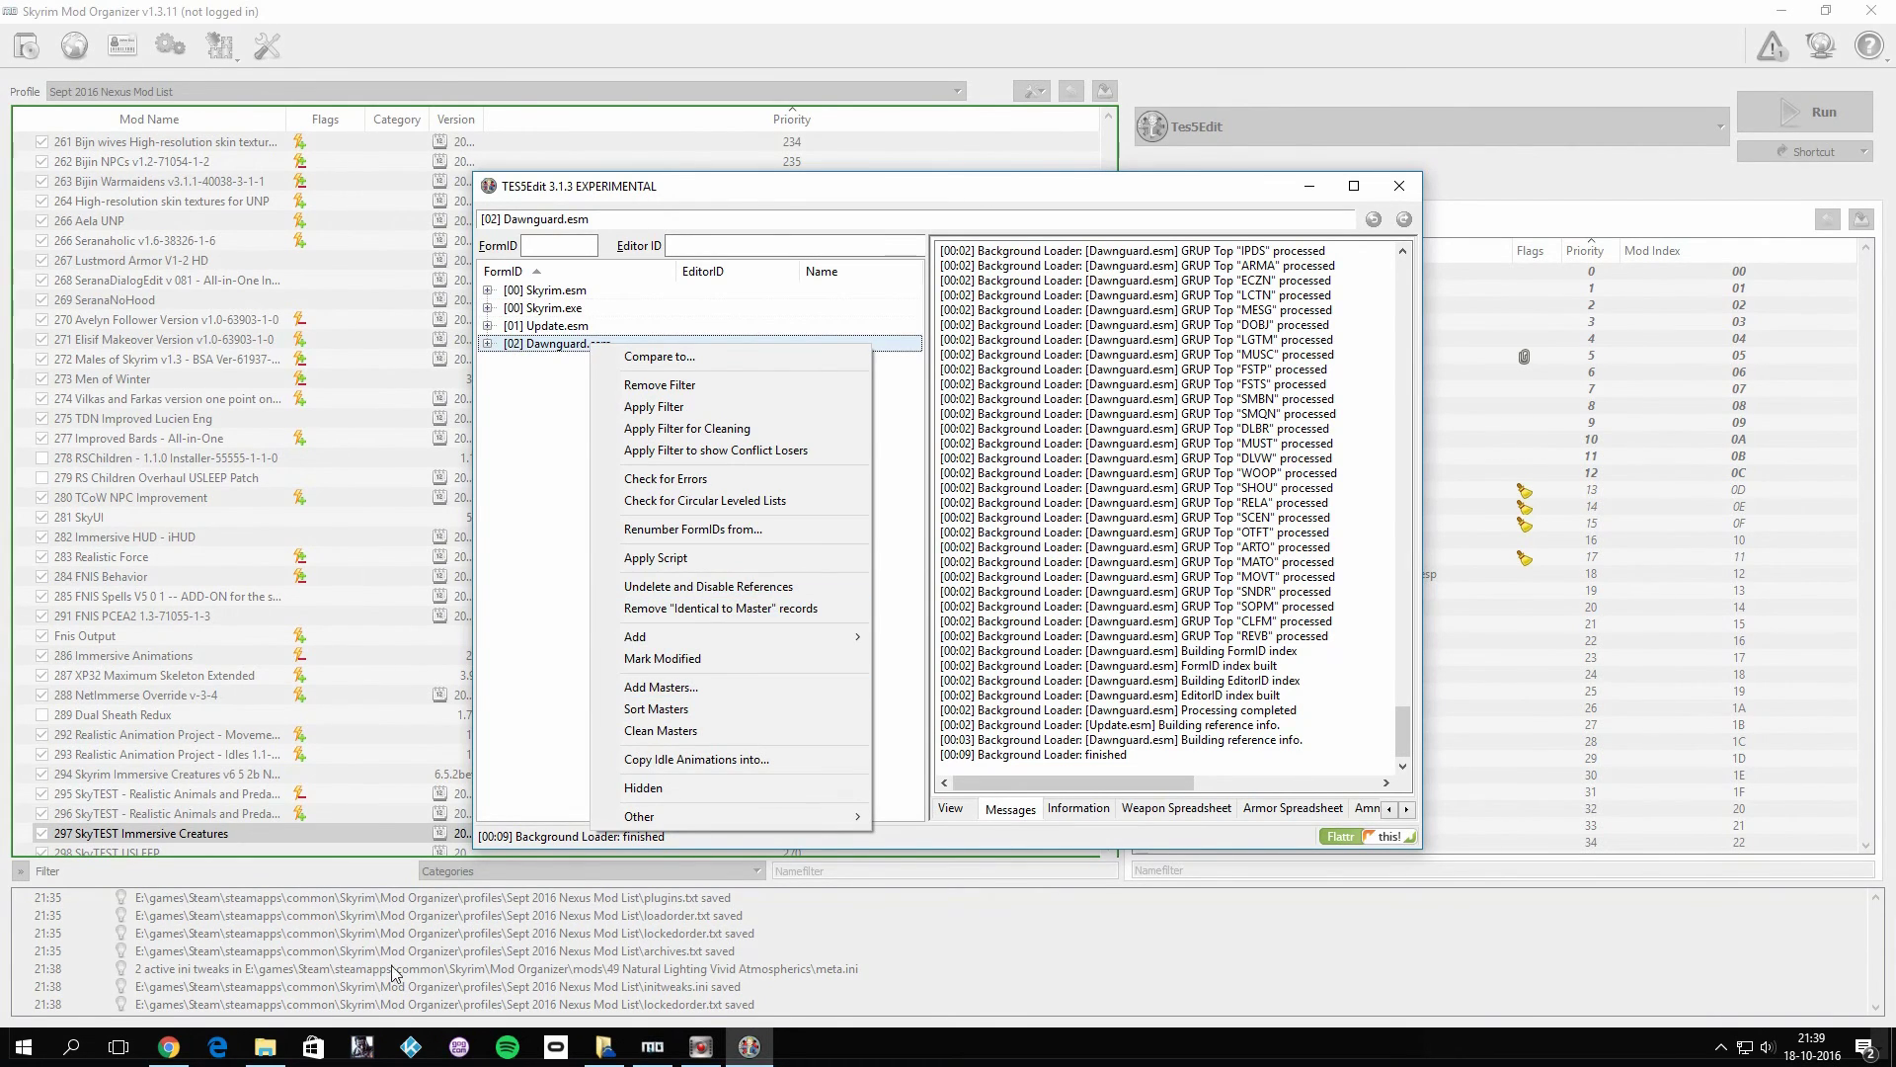
left_click(168, 1046)
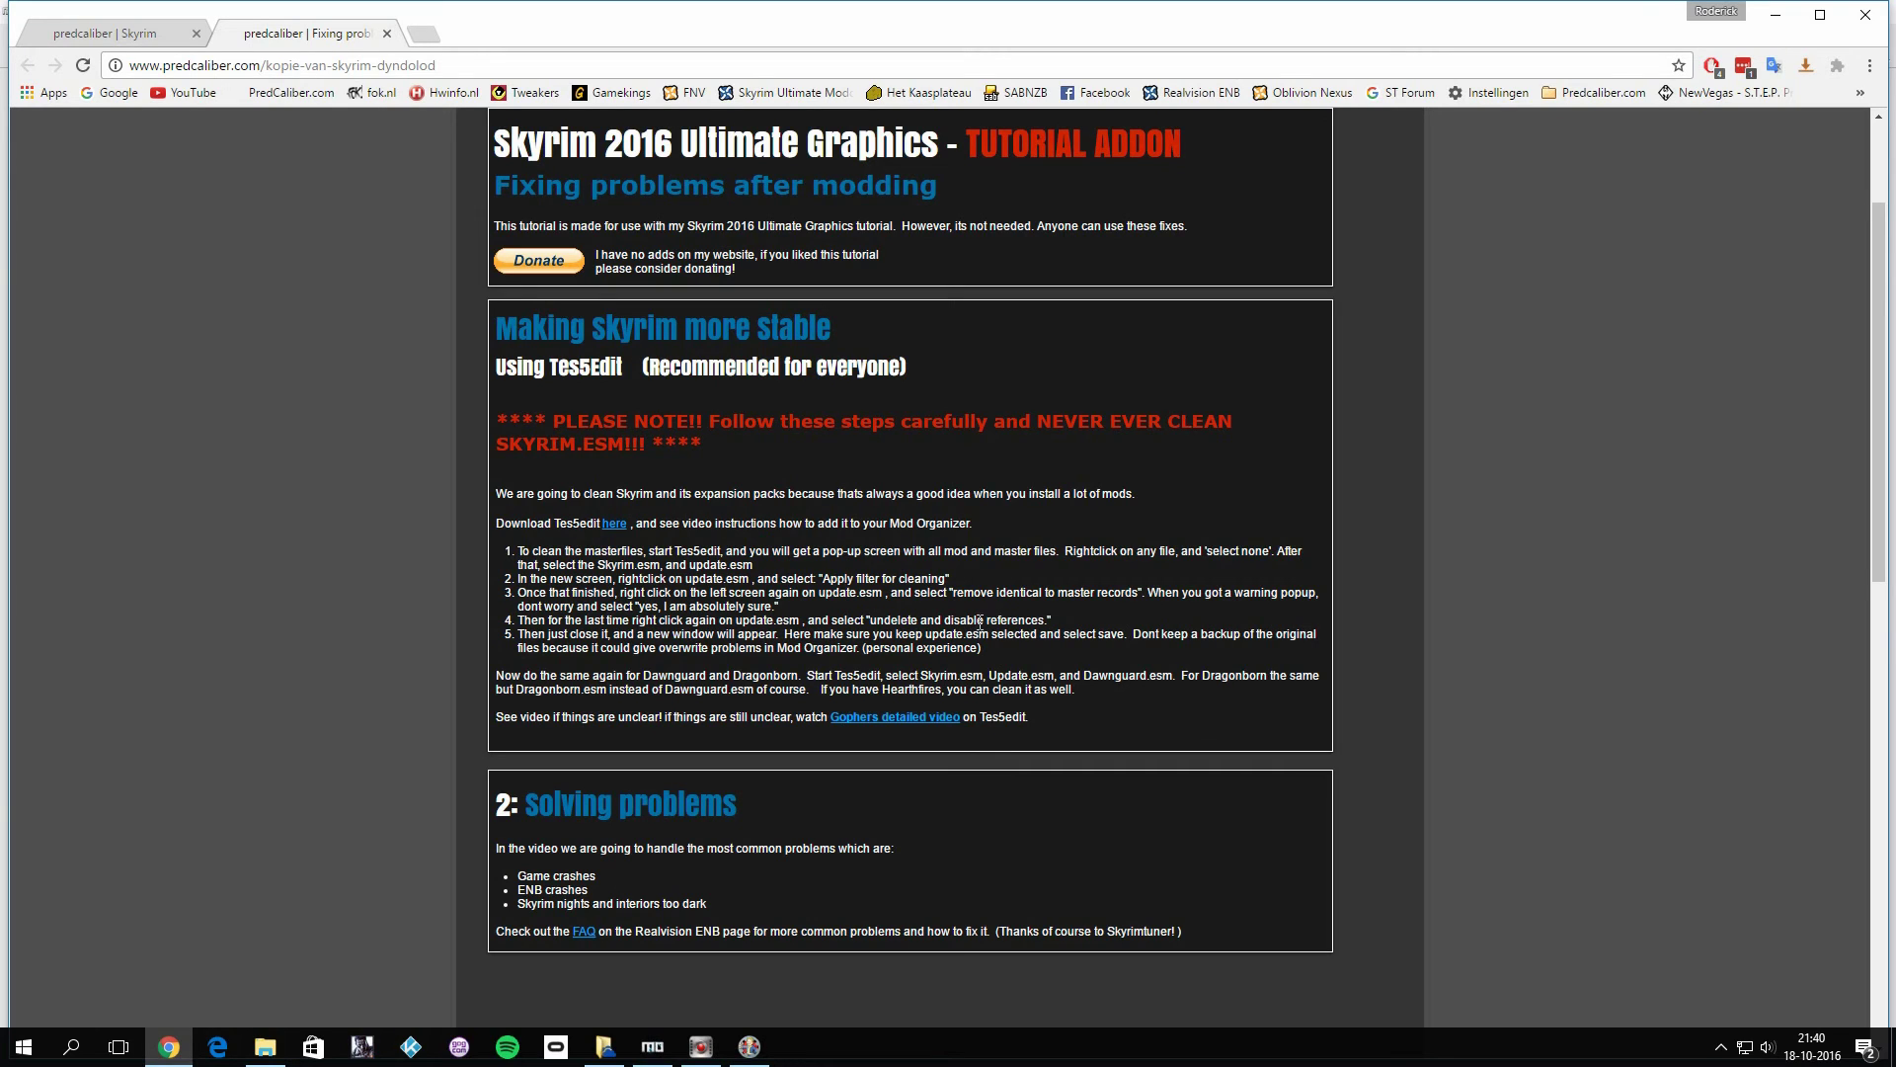
left_click(751, 1057)
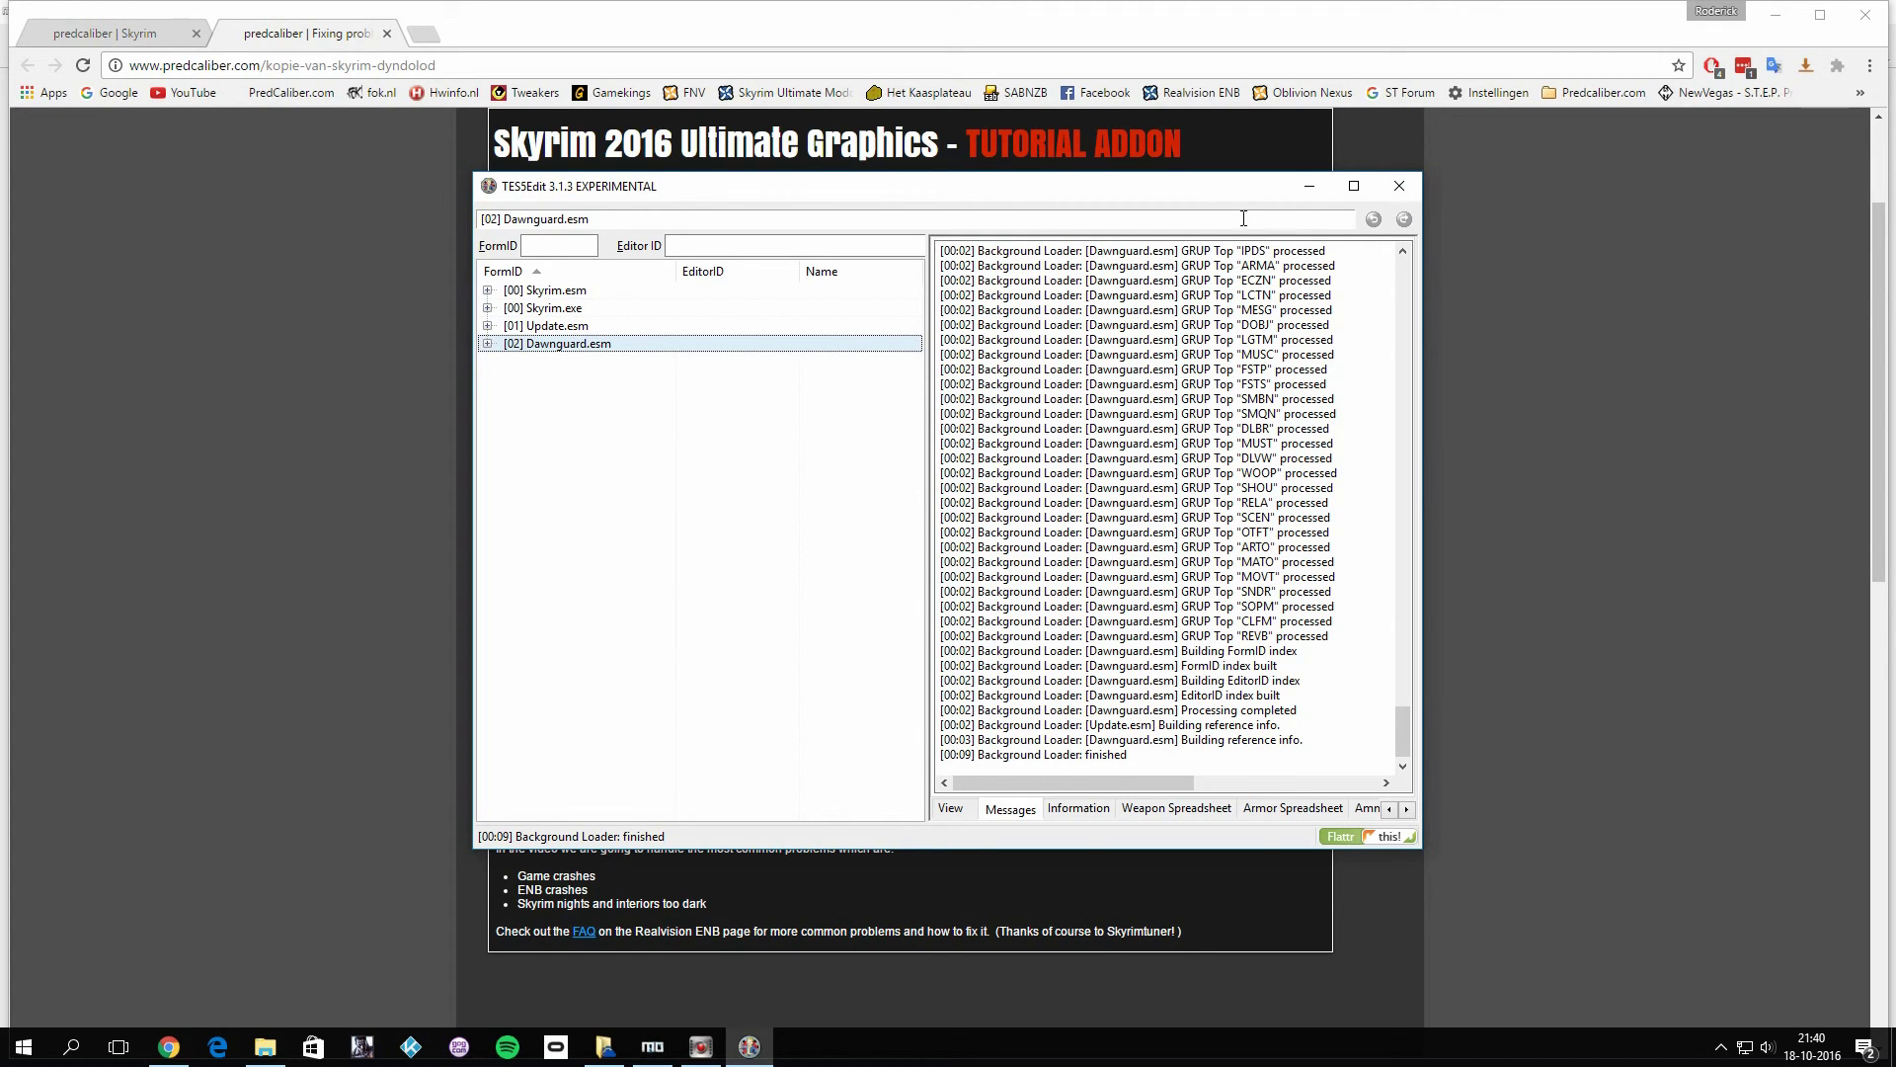
- Close TES5Edit after viewing Dawnguard.esm and start Tes5Edit again from Mod Organizer
left_click(1399, 186)
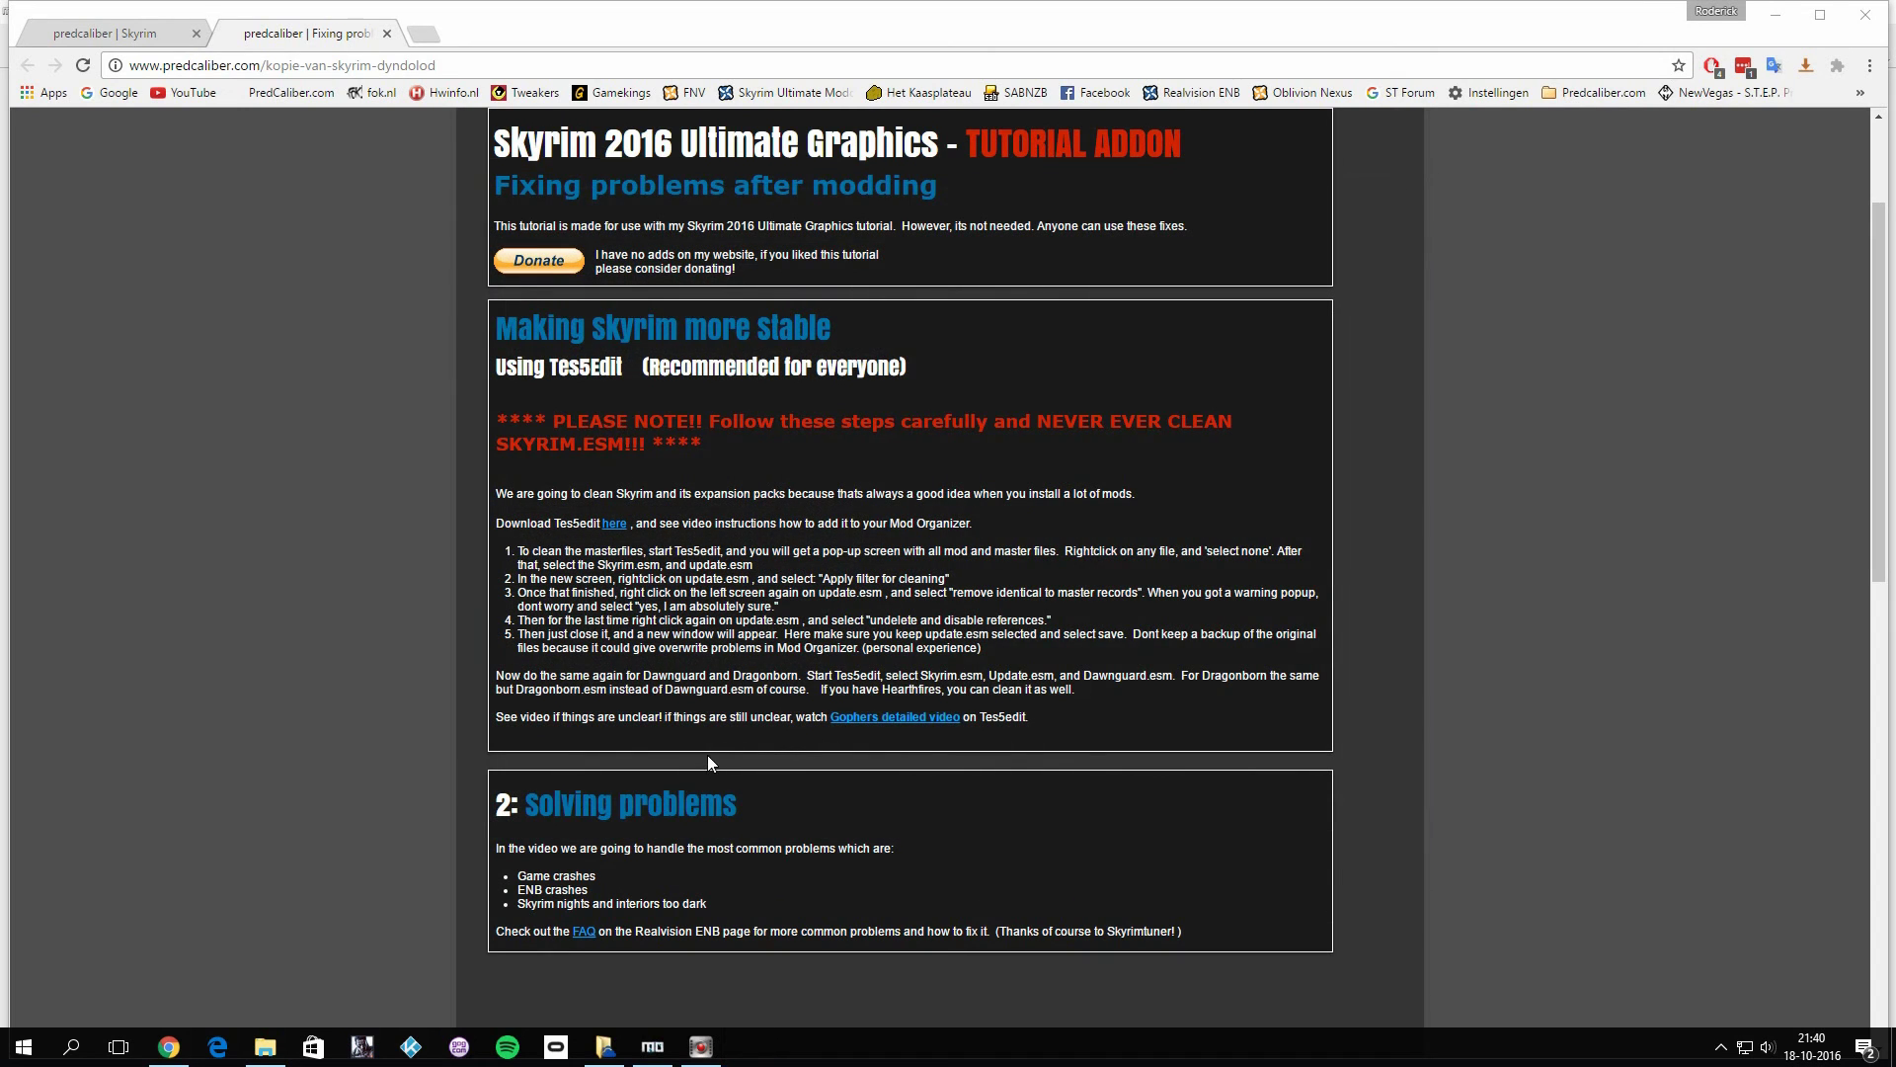
left_click(652, 1046)
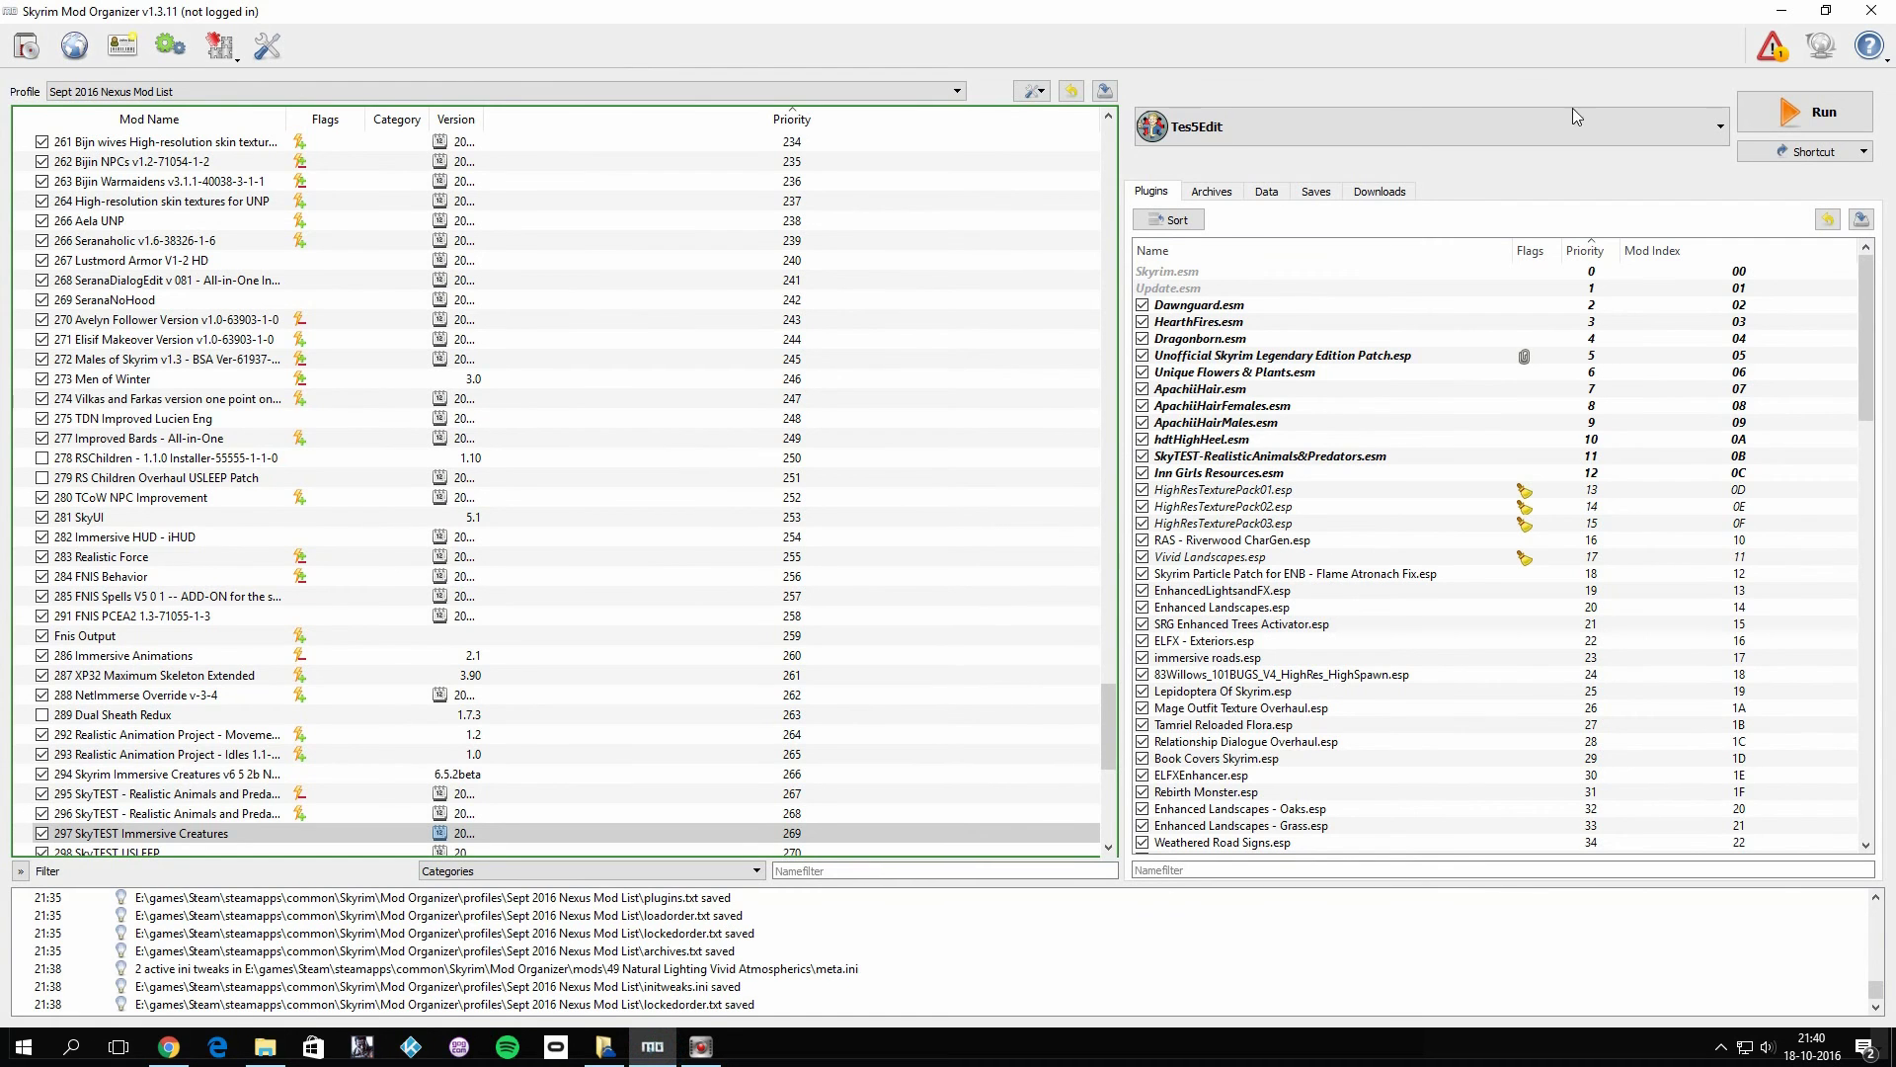
left_click(1812, 126)
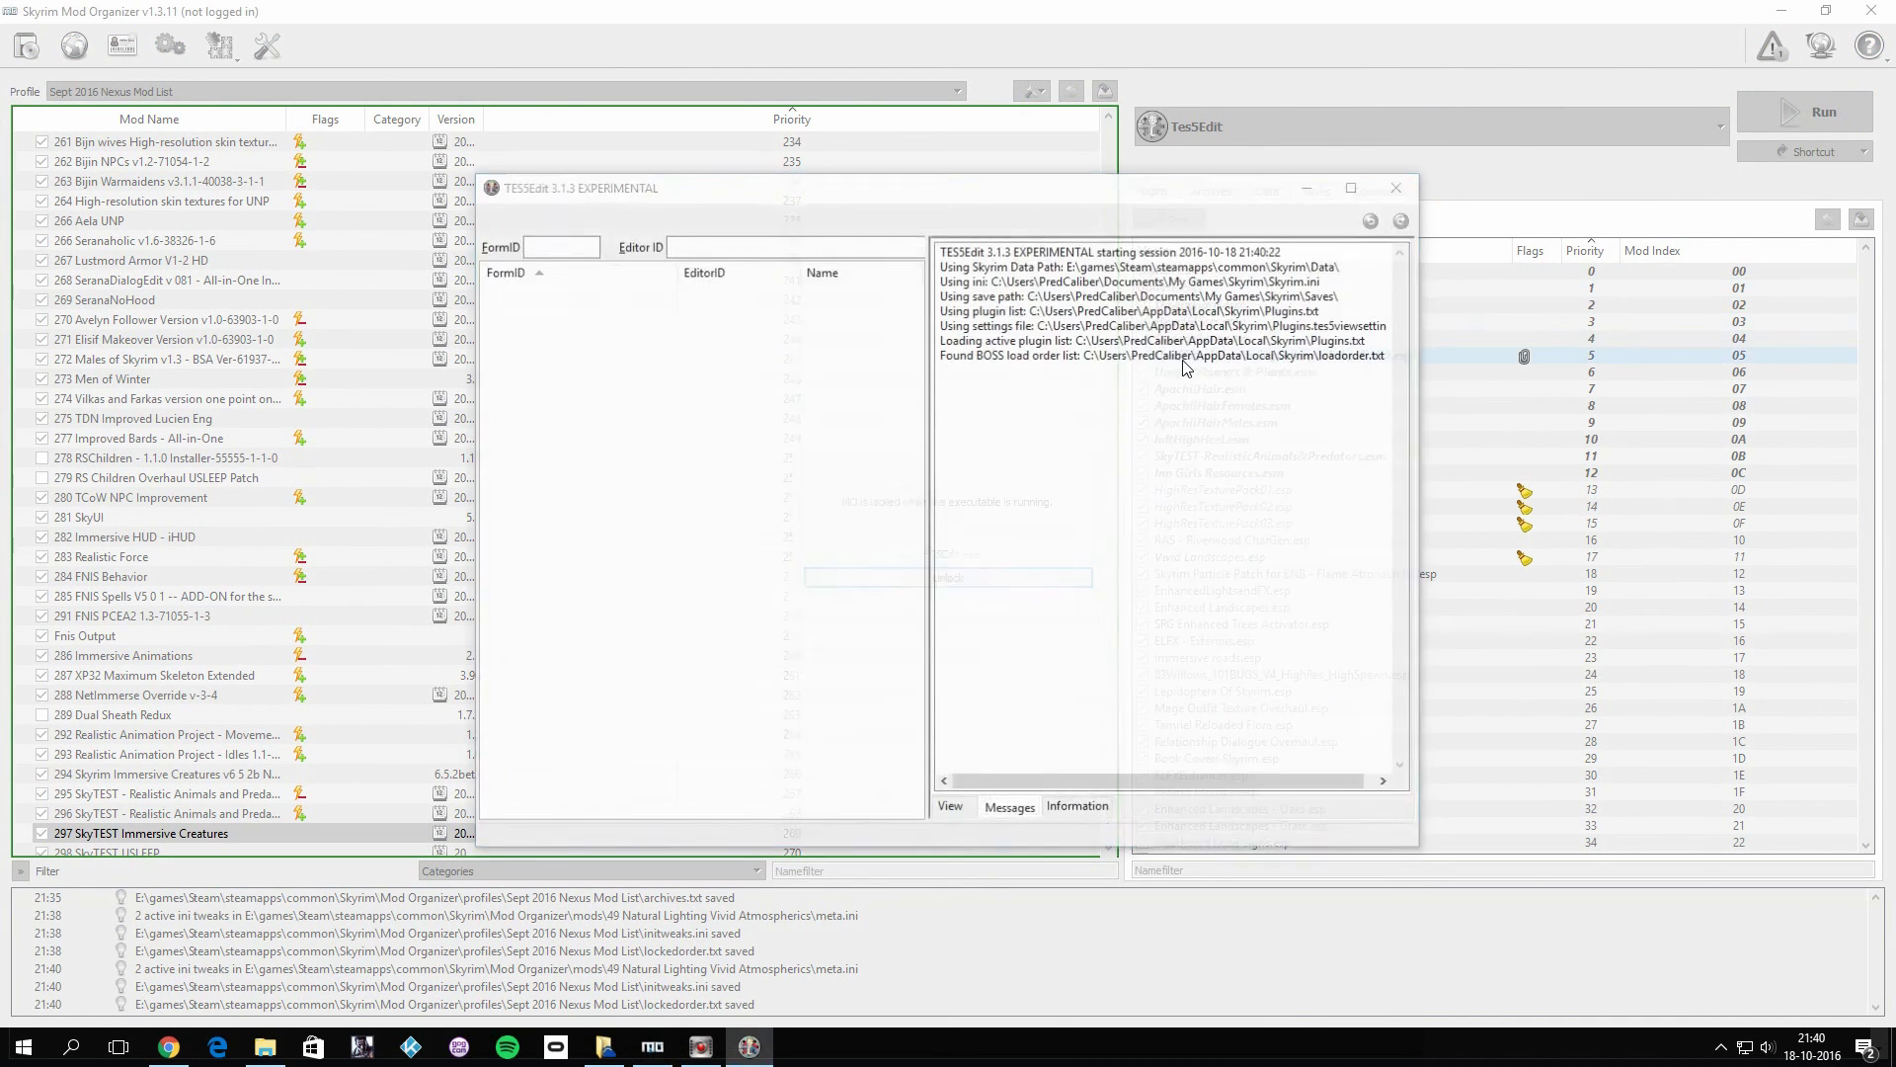
- Load only Skyrim.esm, Update.esm, Dawnguard.esm, HearthFires.esm and Dragonborn.esm in TES5Edit, and close the program
right_click(880, 362)
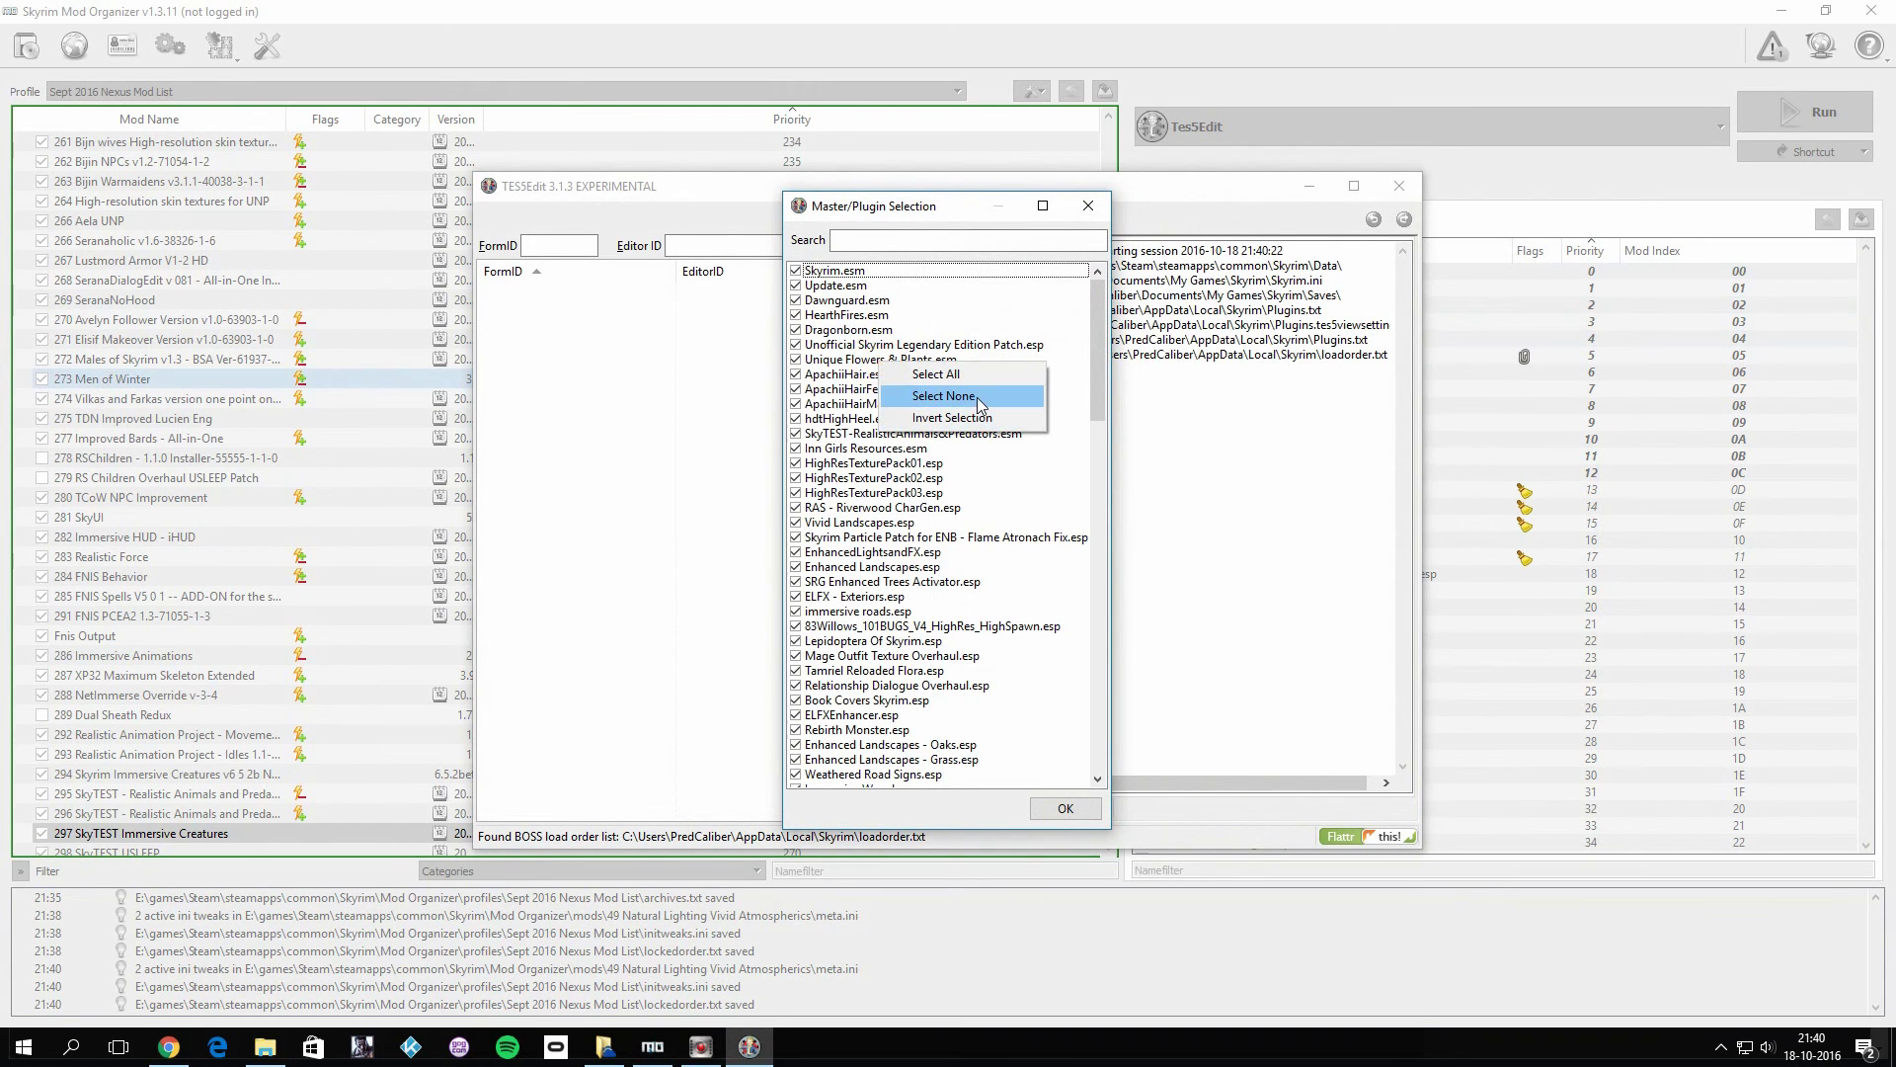
left_click(943, 396)
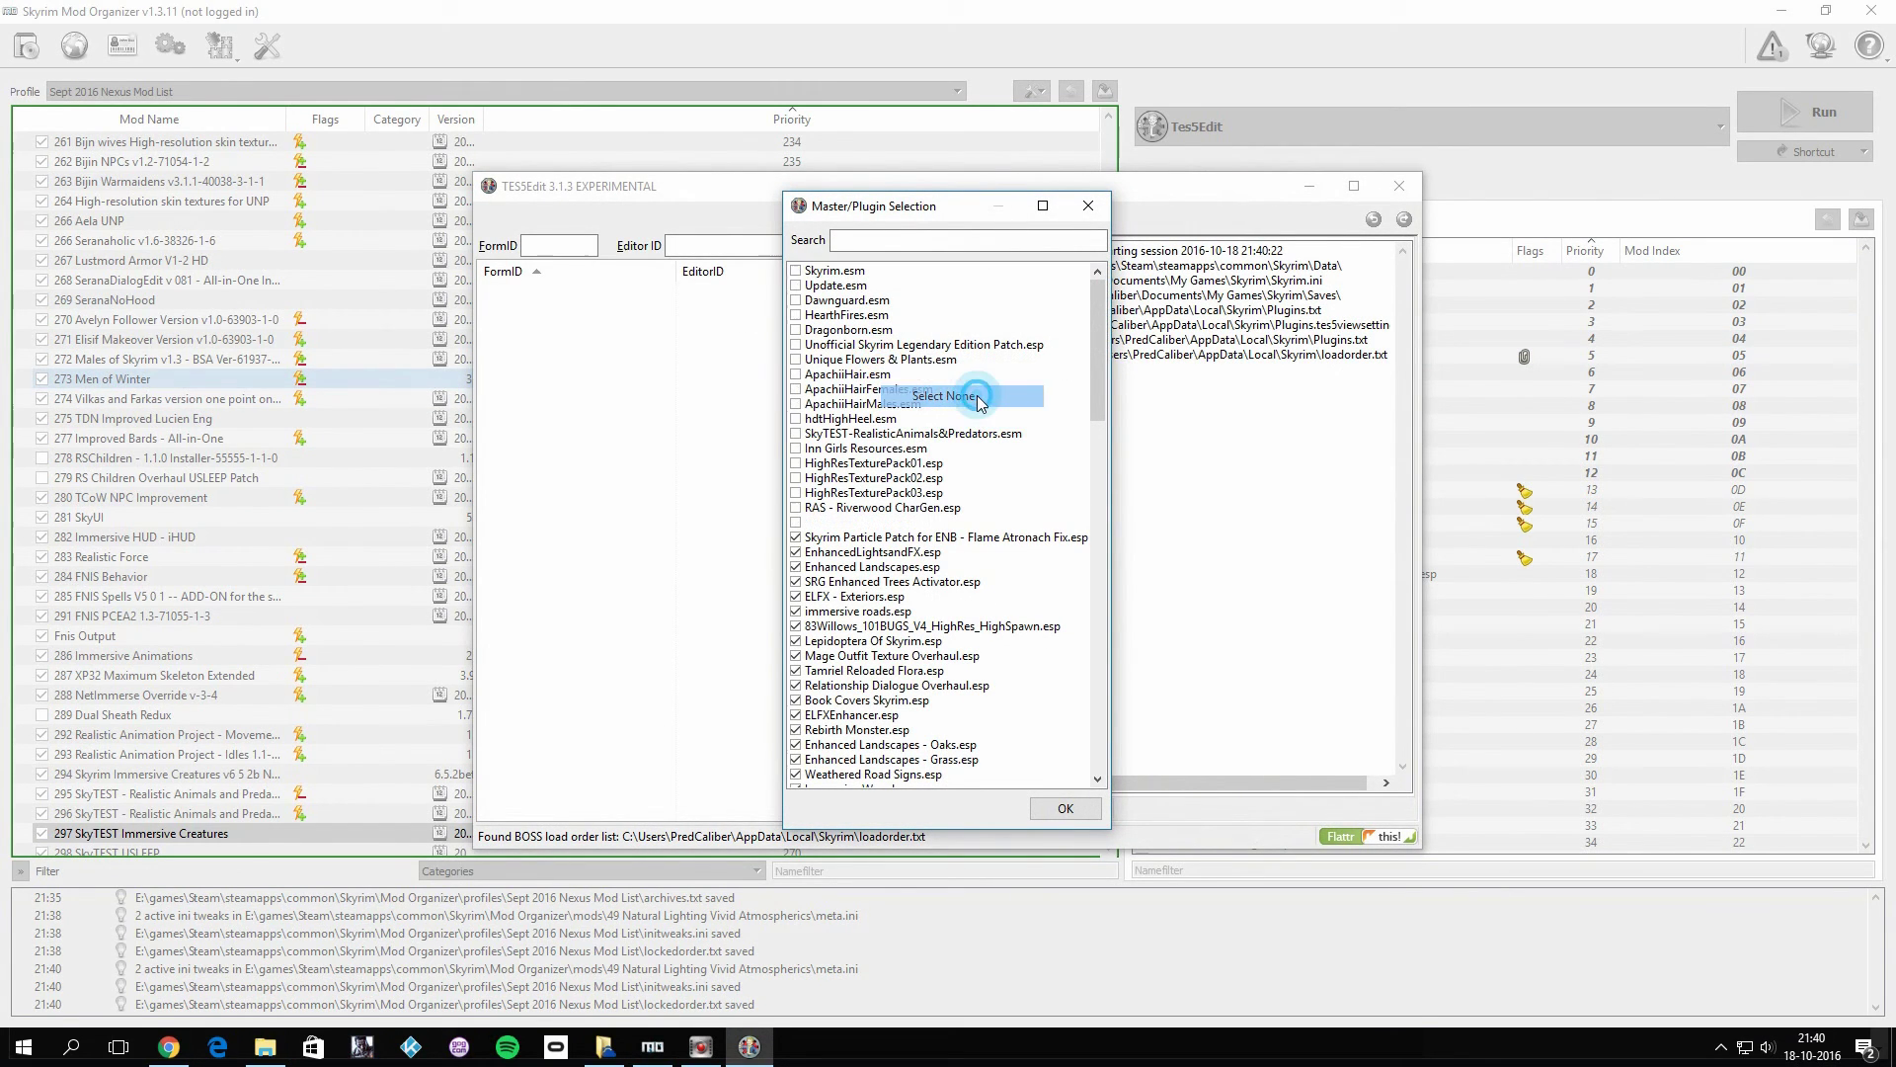
left_click(796, 330)
left_click(796, 271)
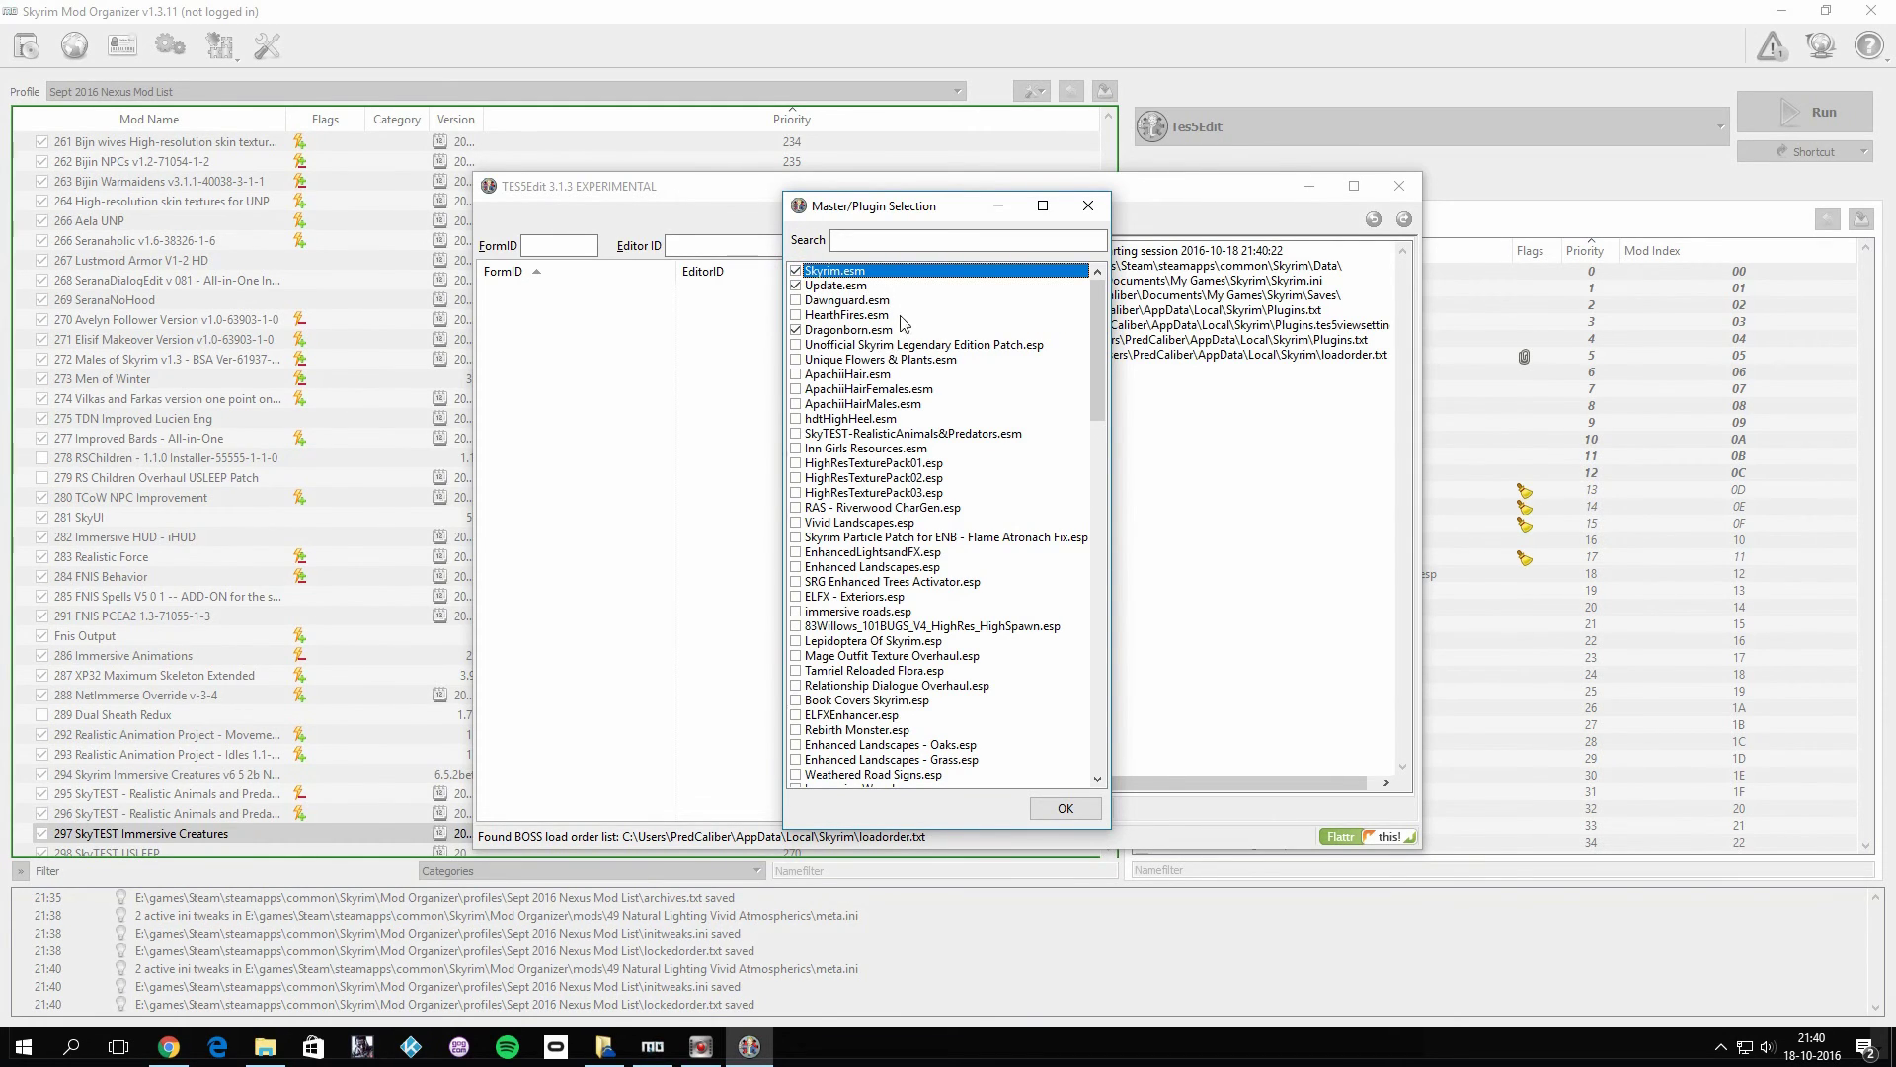
left_click(796, 300)
left_click(796, 315)
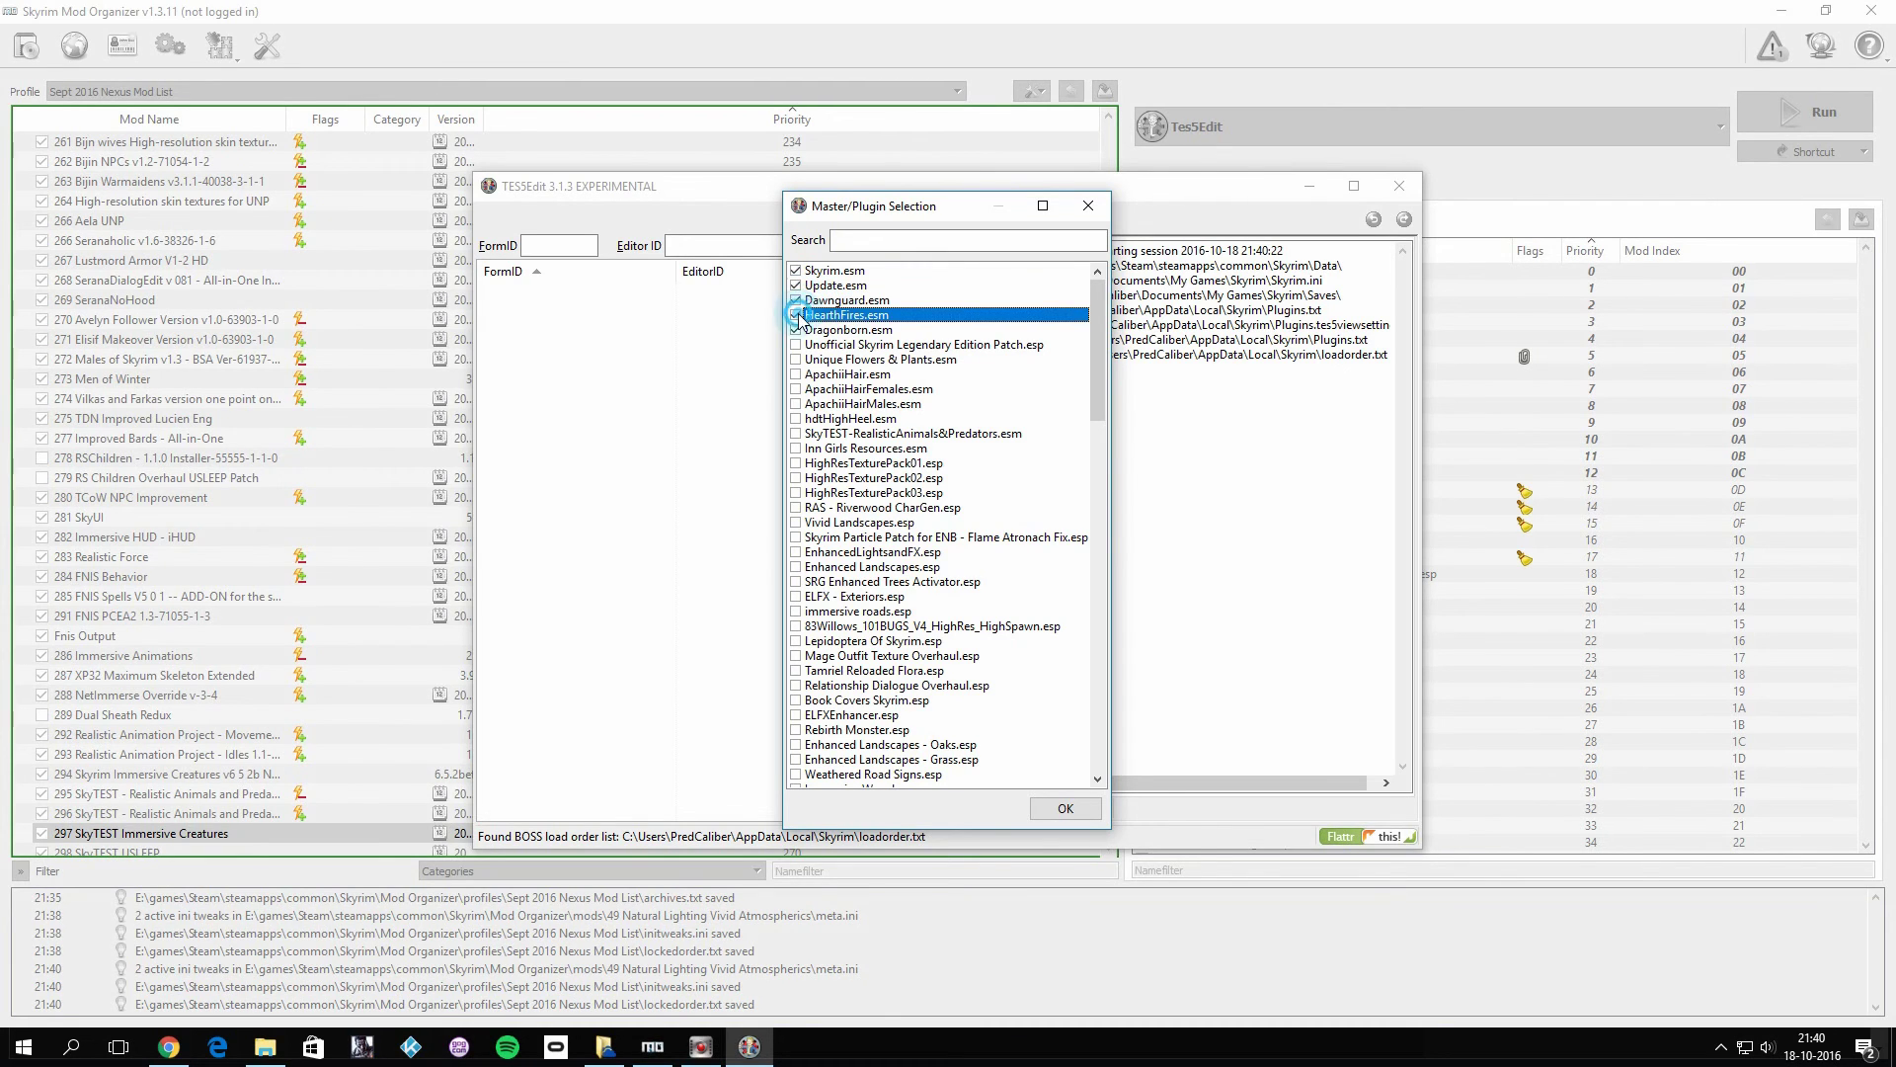
left_click(796, 330)
left_click(1066, 808)
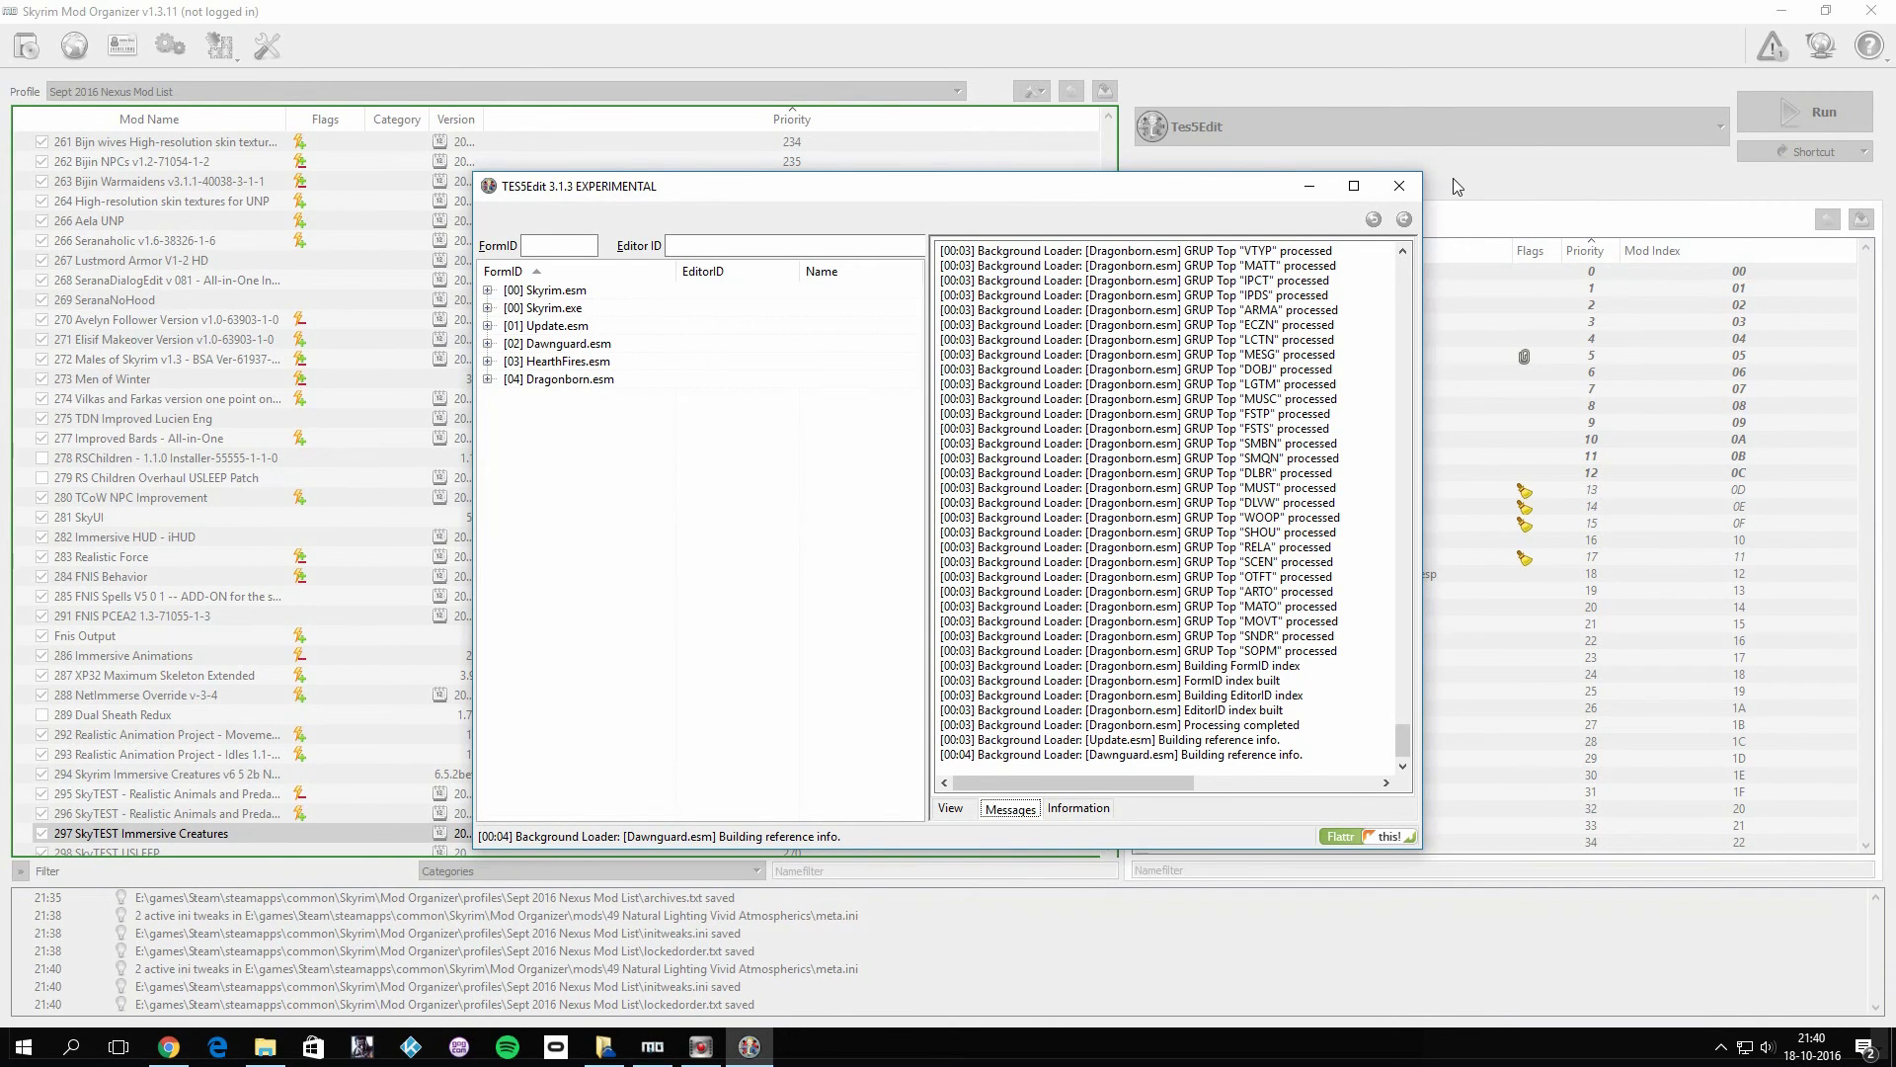
left_click(1419, 188)
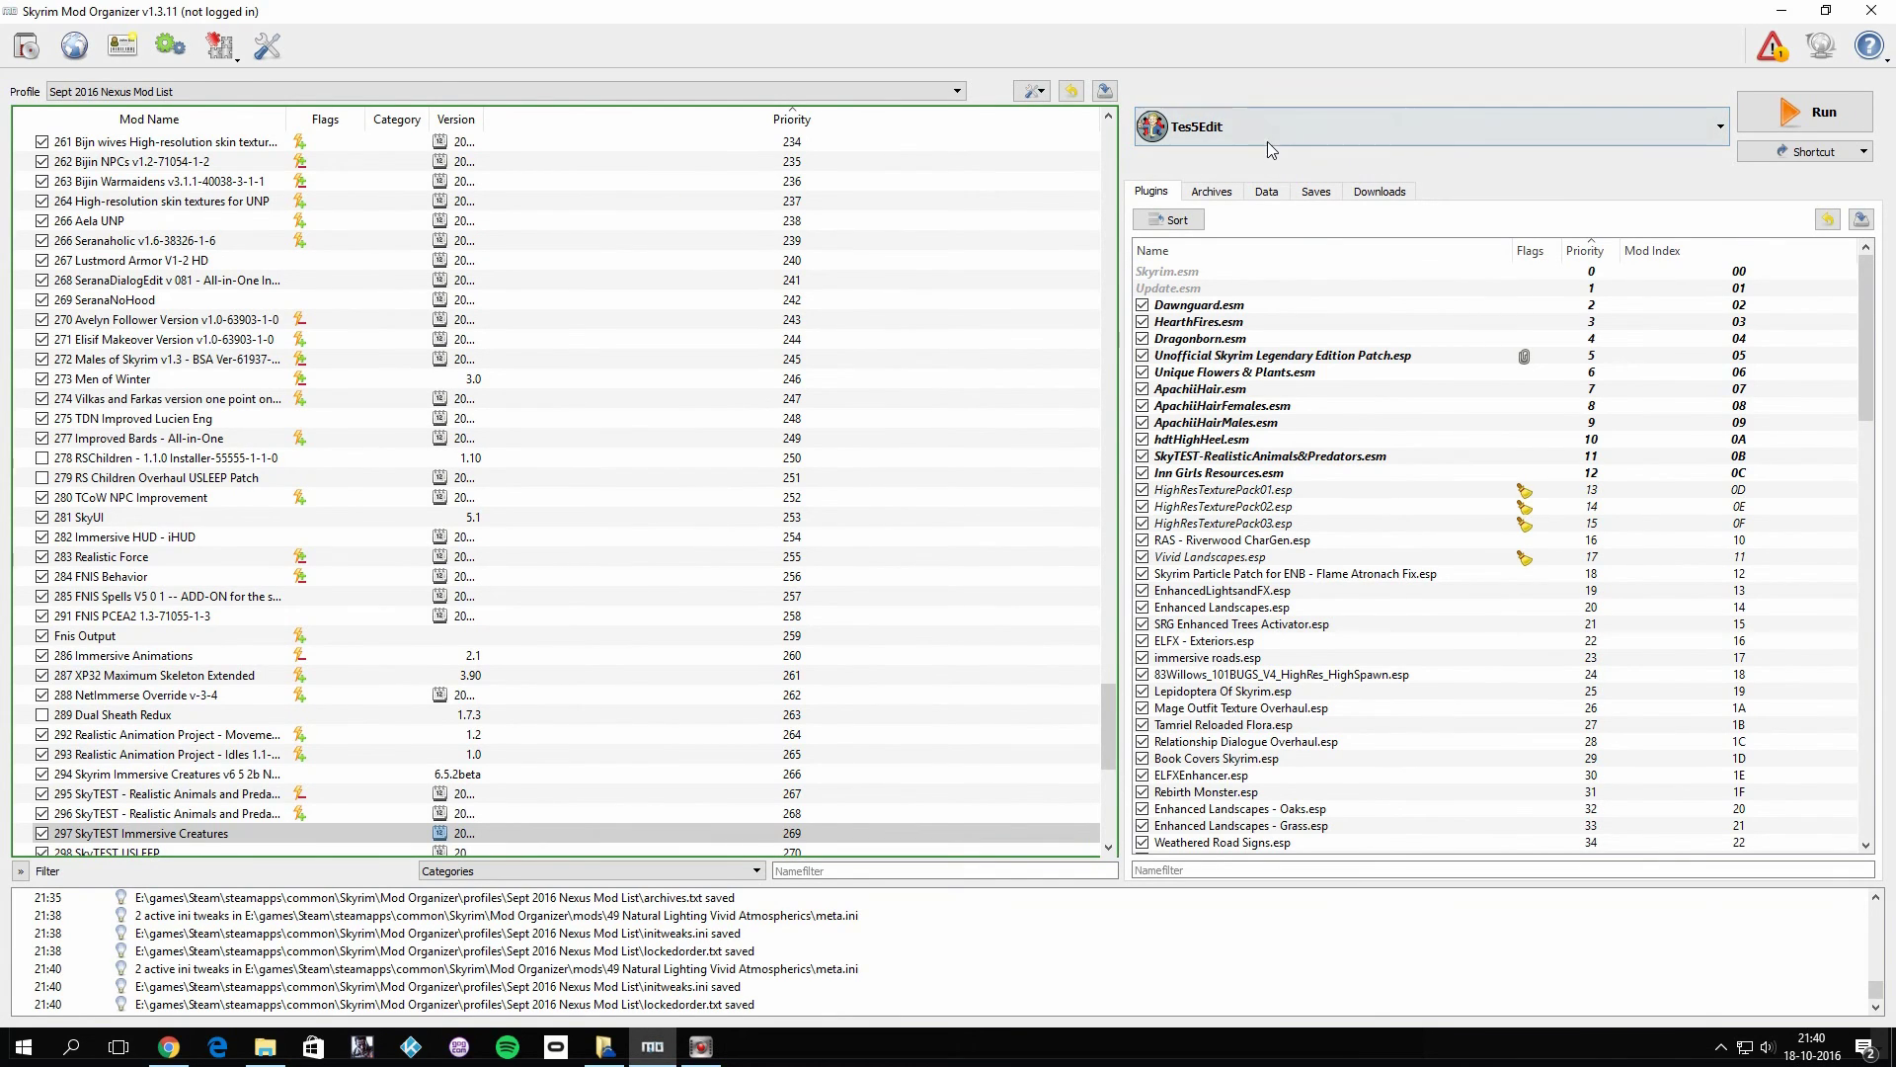
- Switch to the tutorial page in Chrome, open its linked detailed Tes5Edit video in a new tab, and pause playback
left_click(187, 1037)
scroll(788, 678, "up", 2)
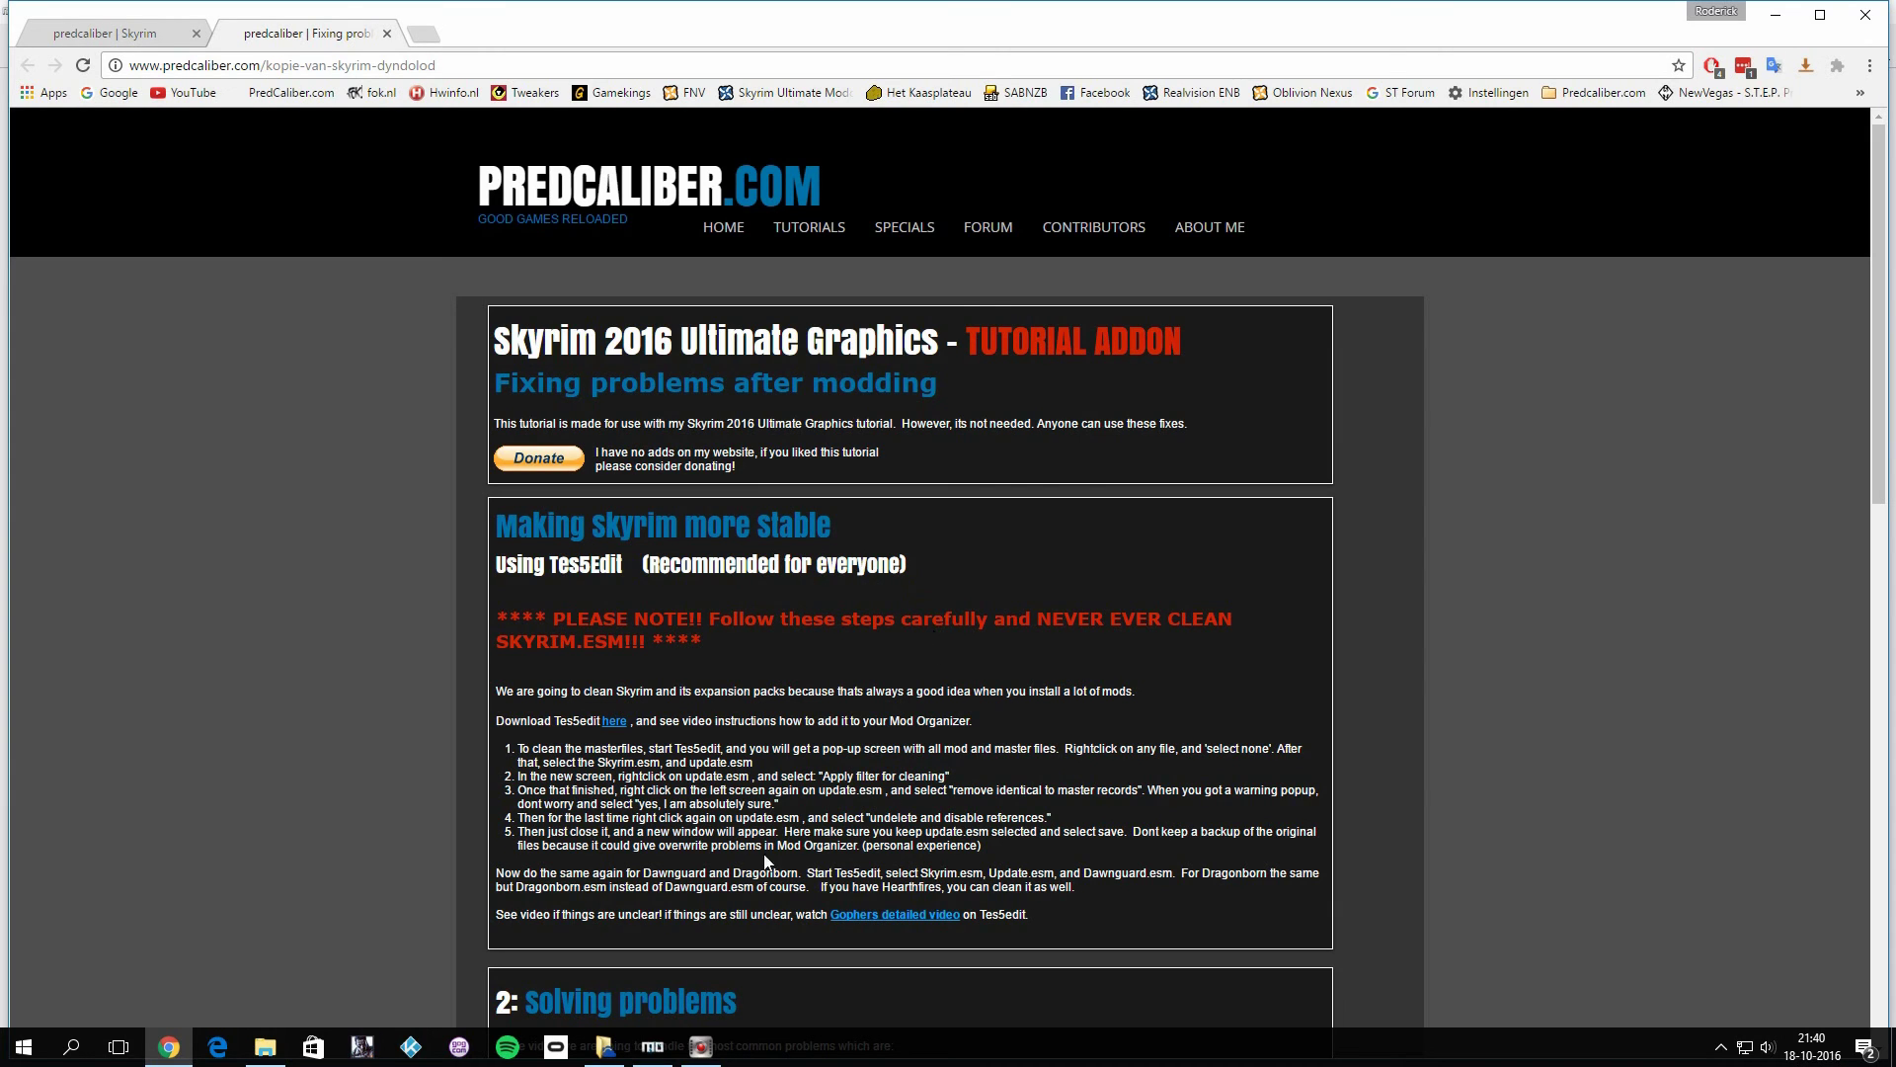
scroll(747, 733, "down", 1)
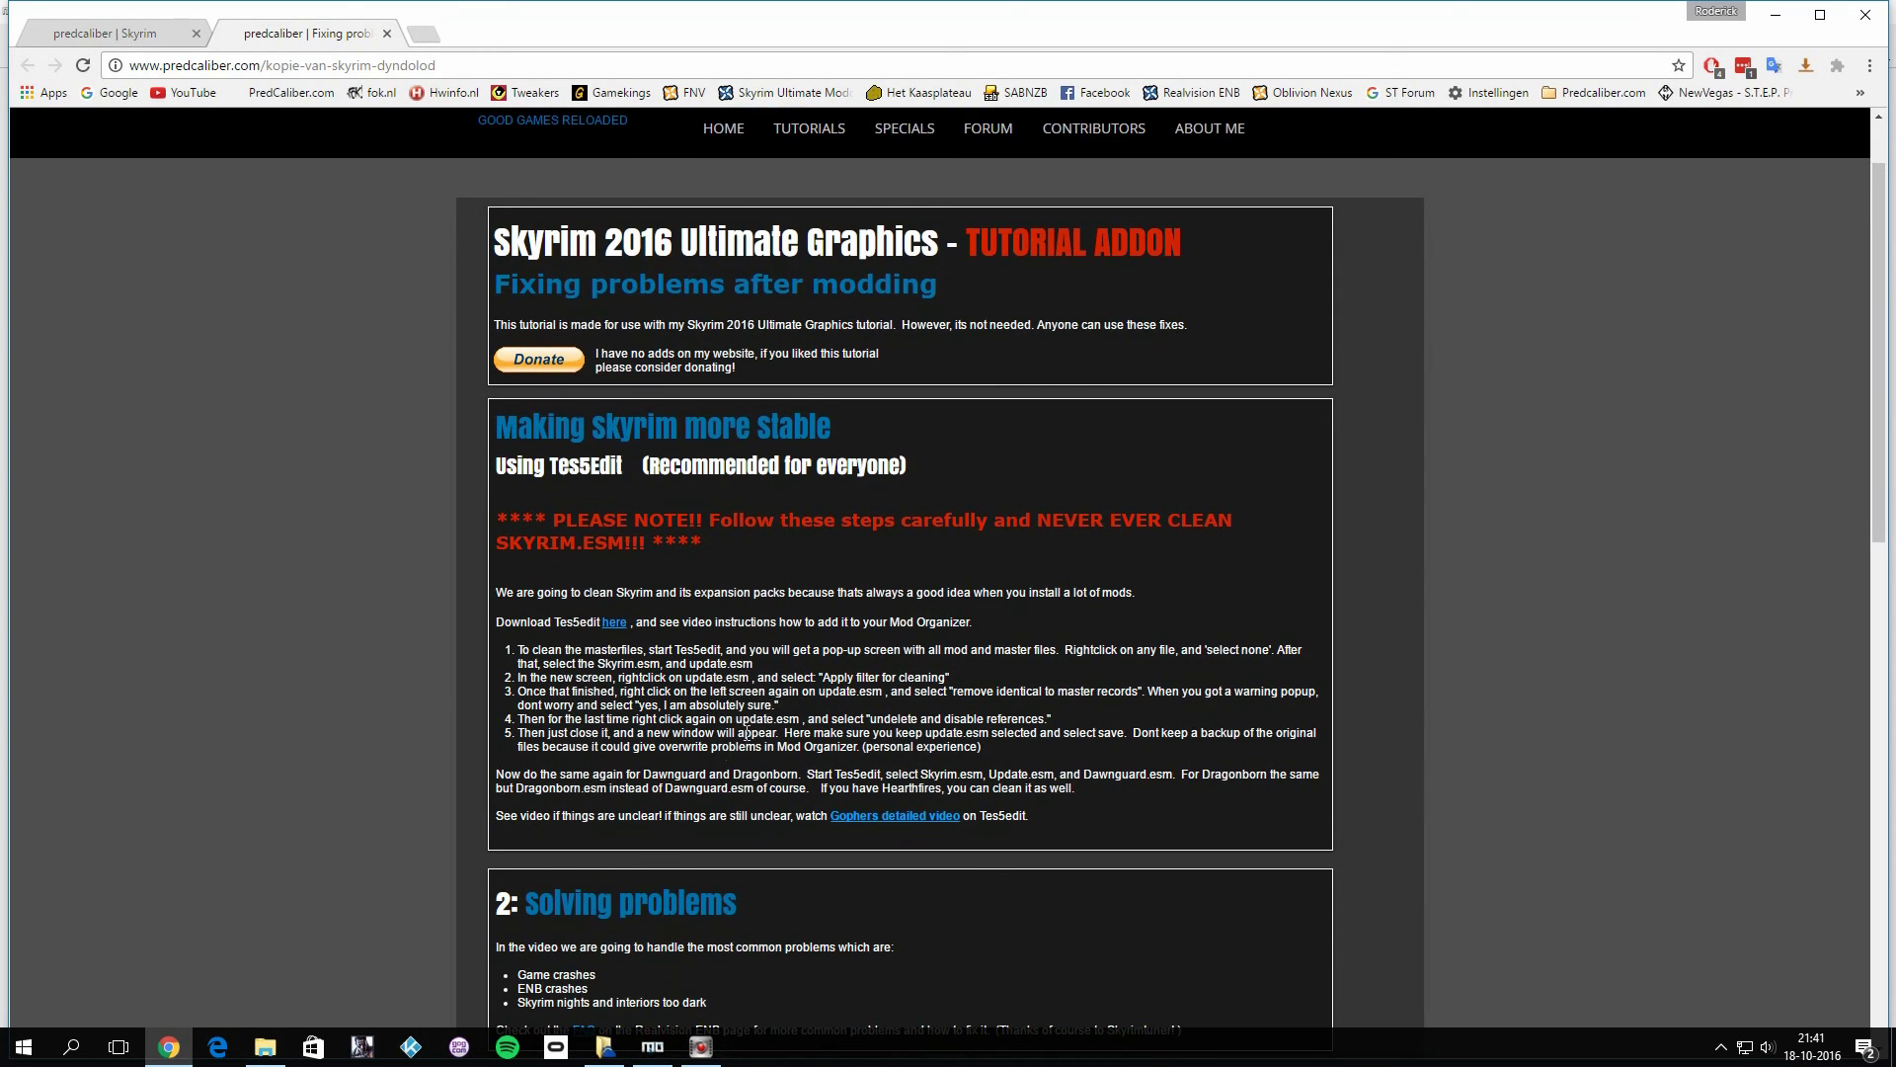
scroll(652, 730, "down", 1)
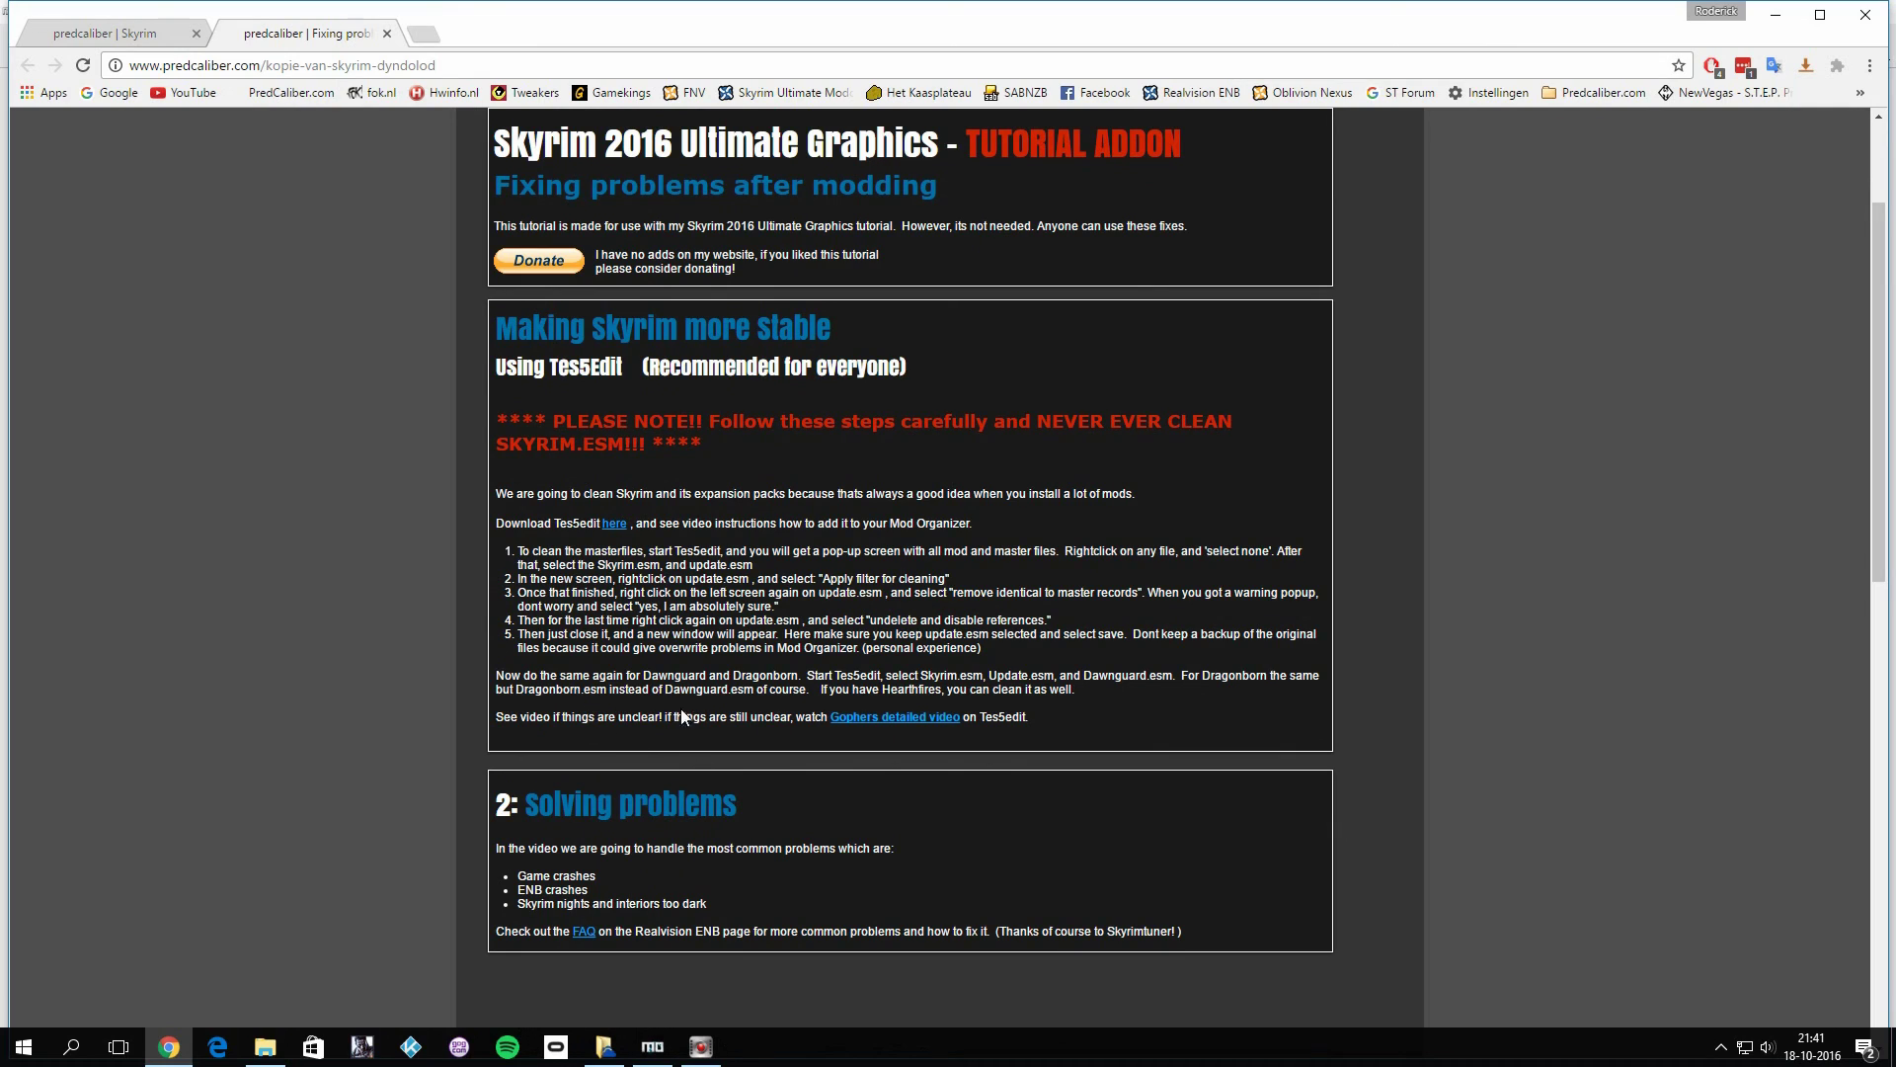
right_click(911, 724)
left_click(922, 736)
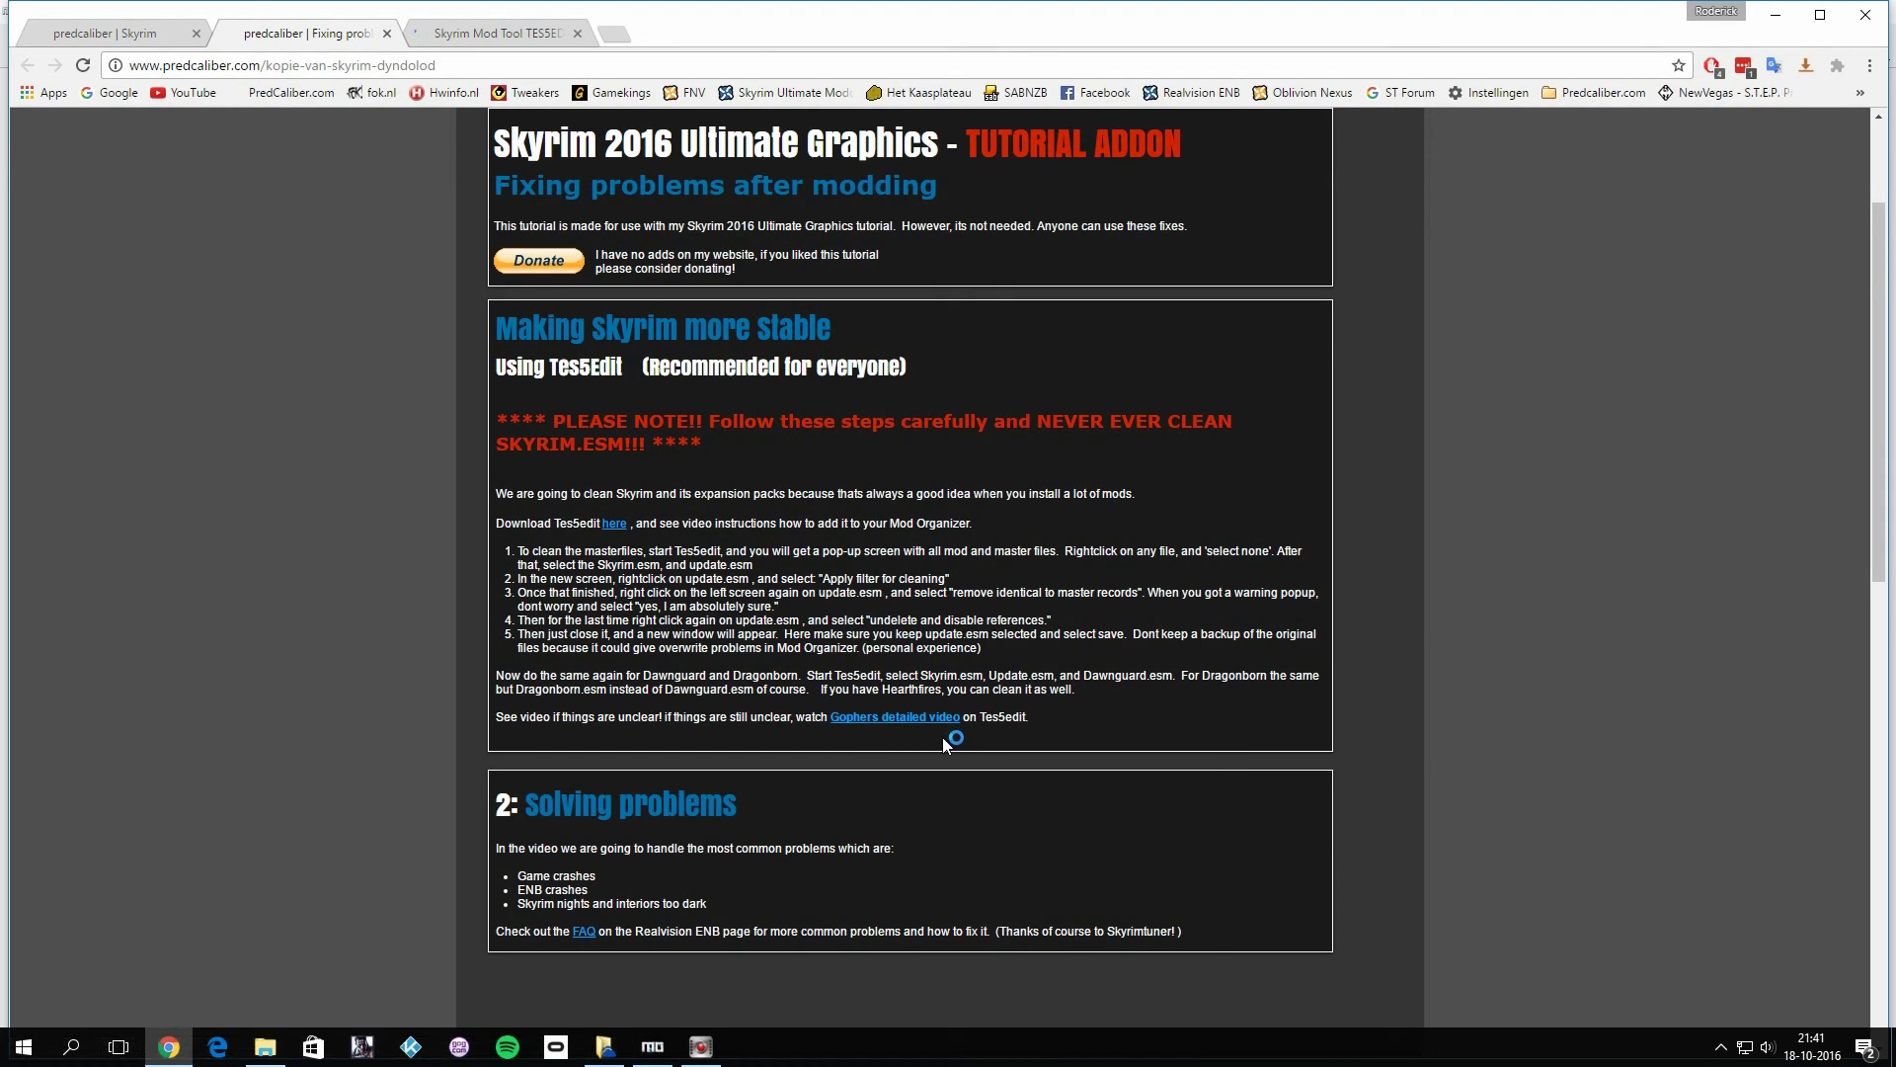
left_click(508, 32)
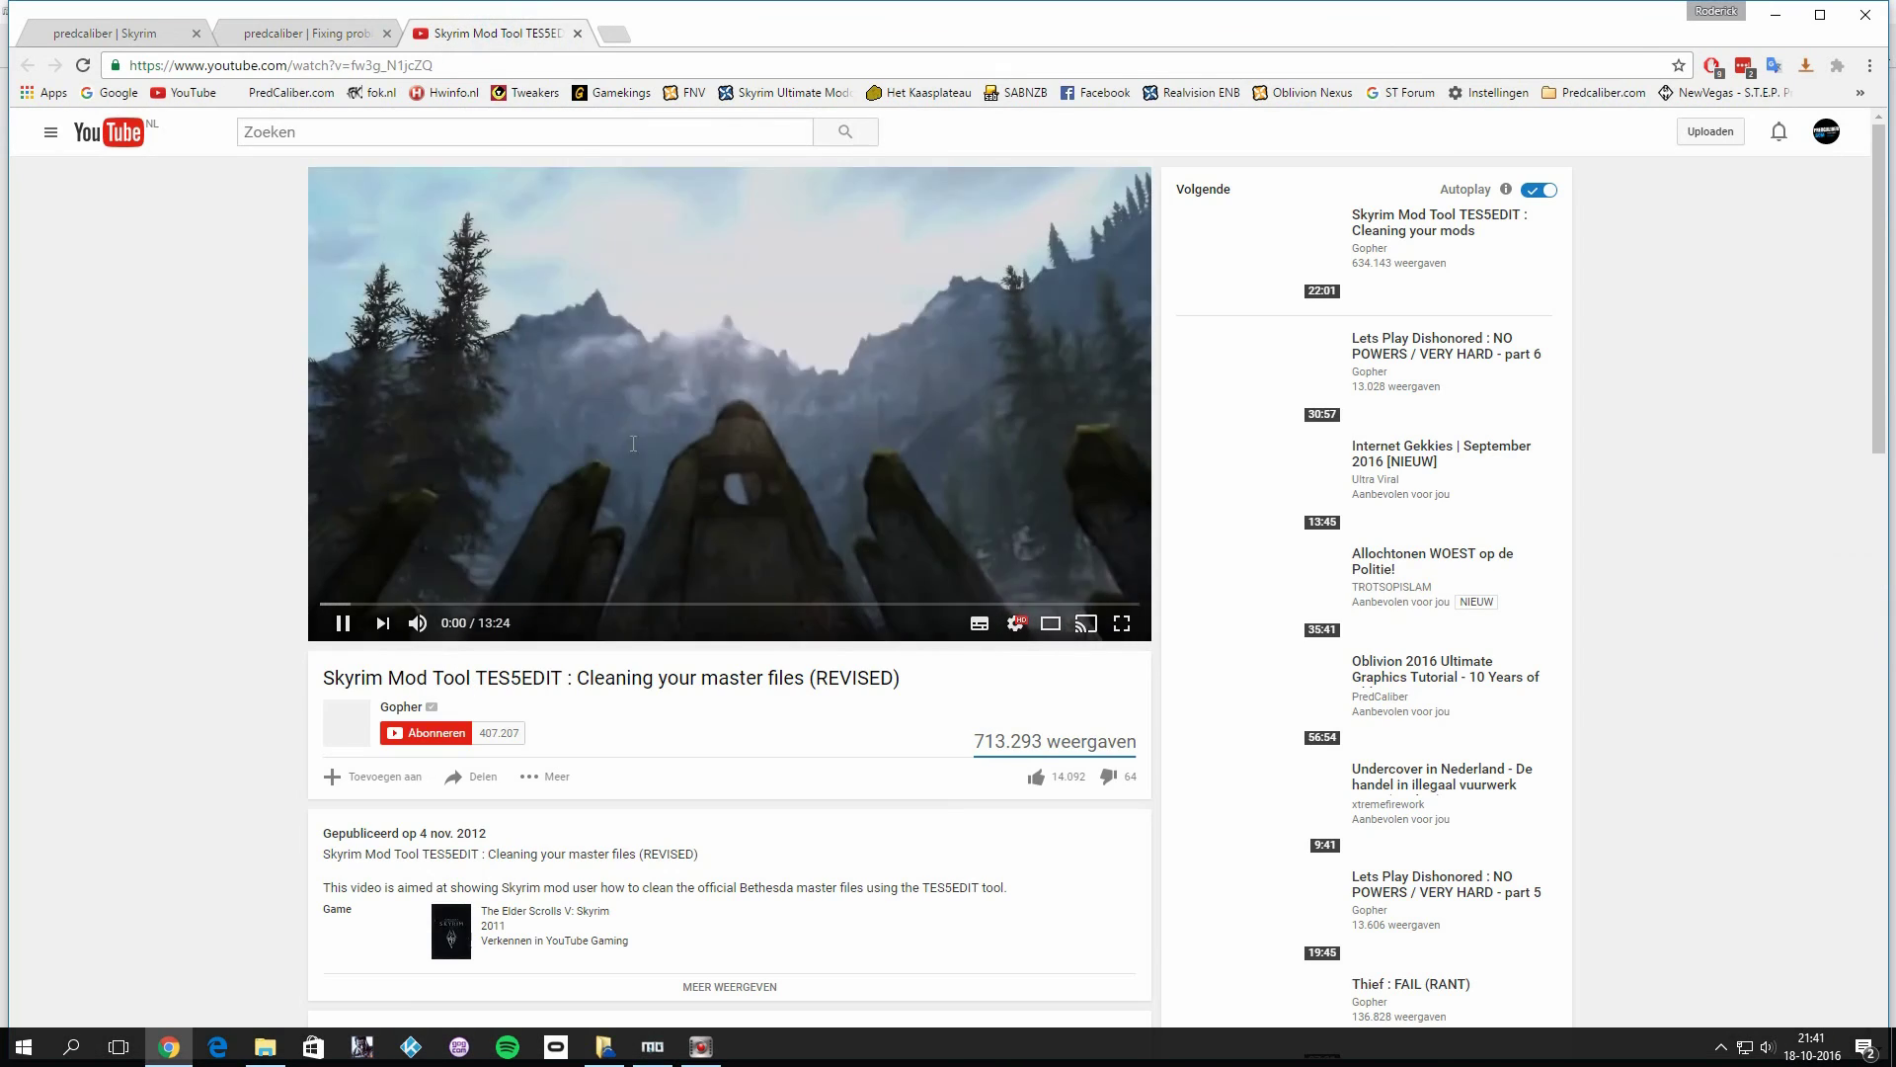
left_click(546, 457)
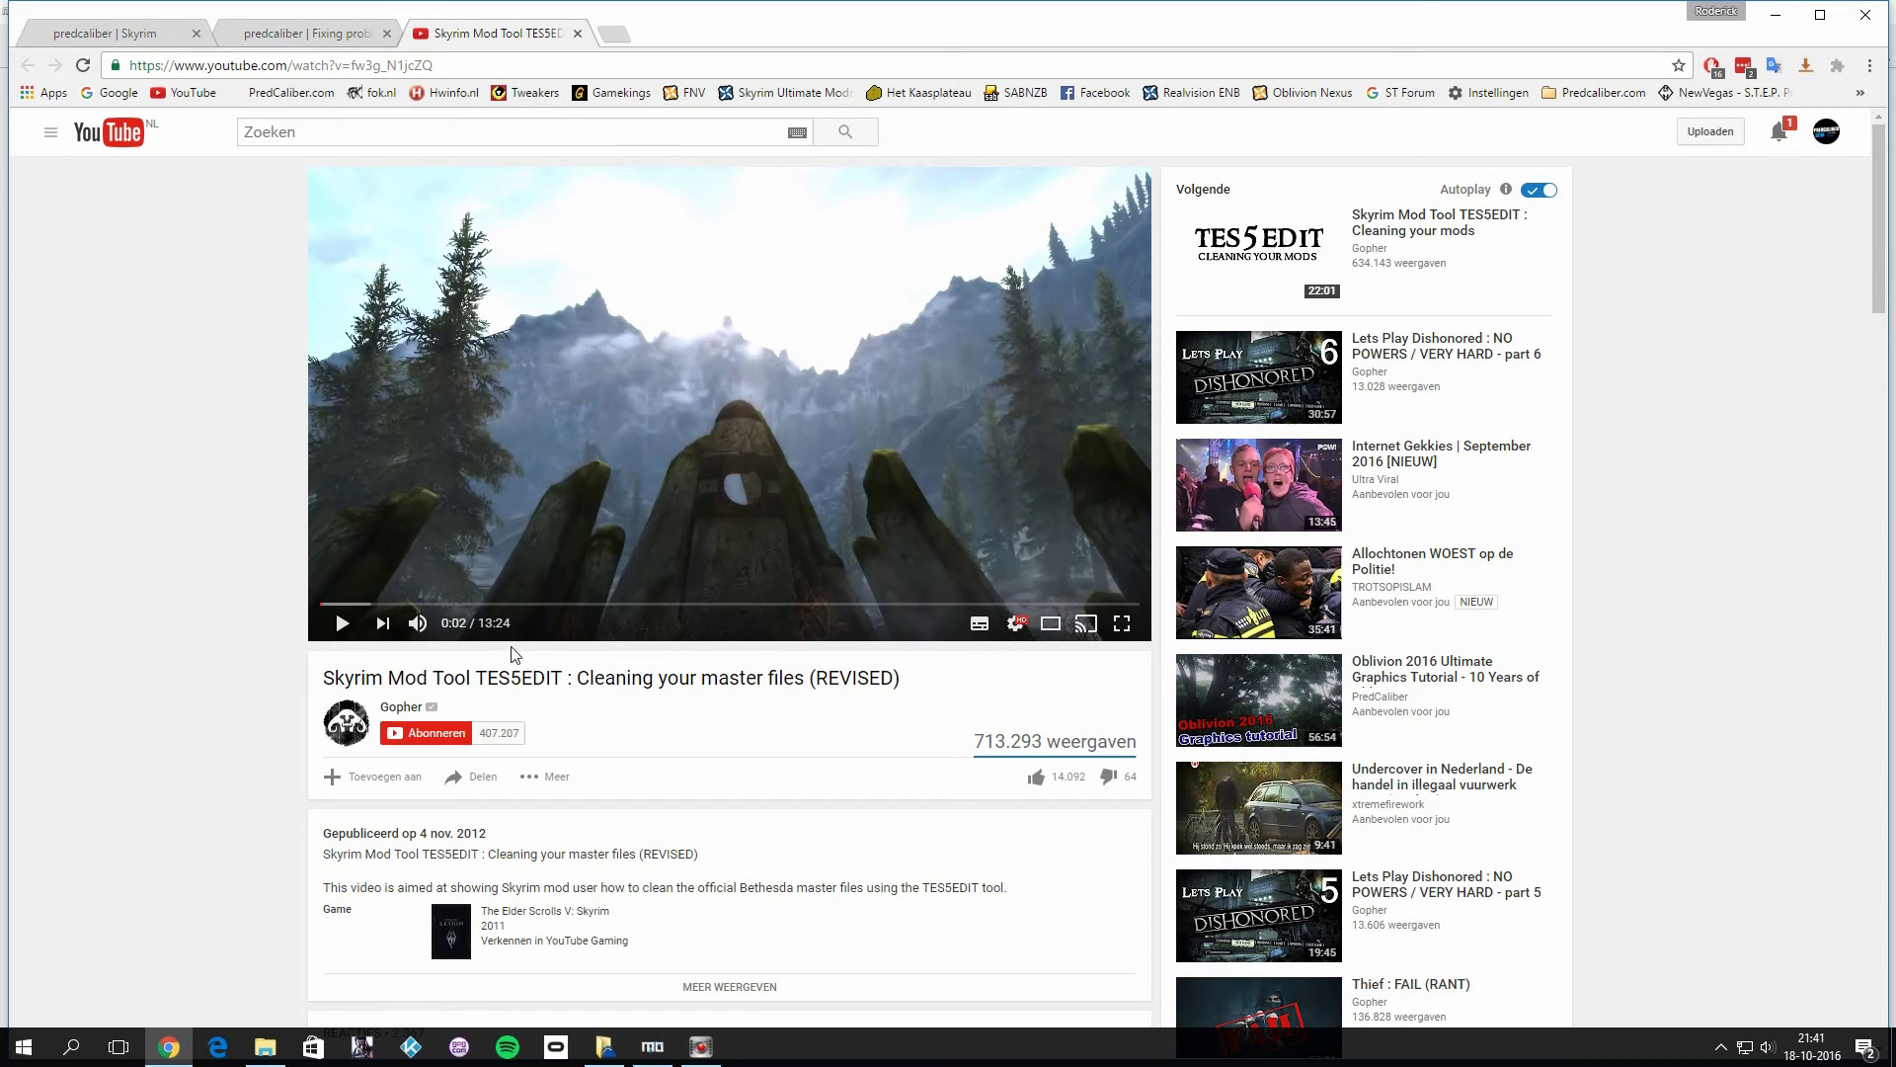
- Return to the tutorial page and review the Tes5Edit cleaning instructions and the Solving problems section
left_click(323, 39)
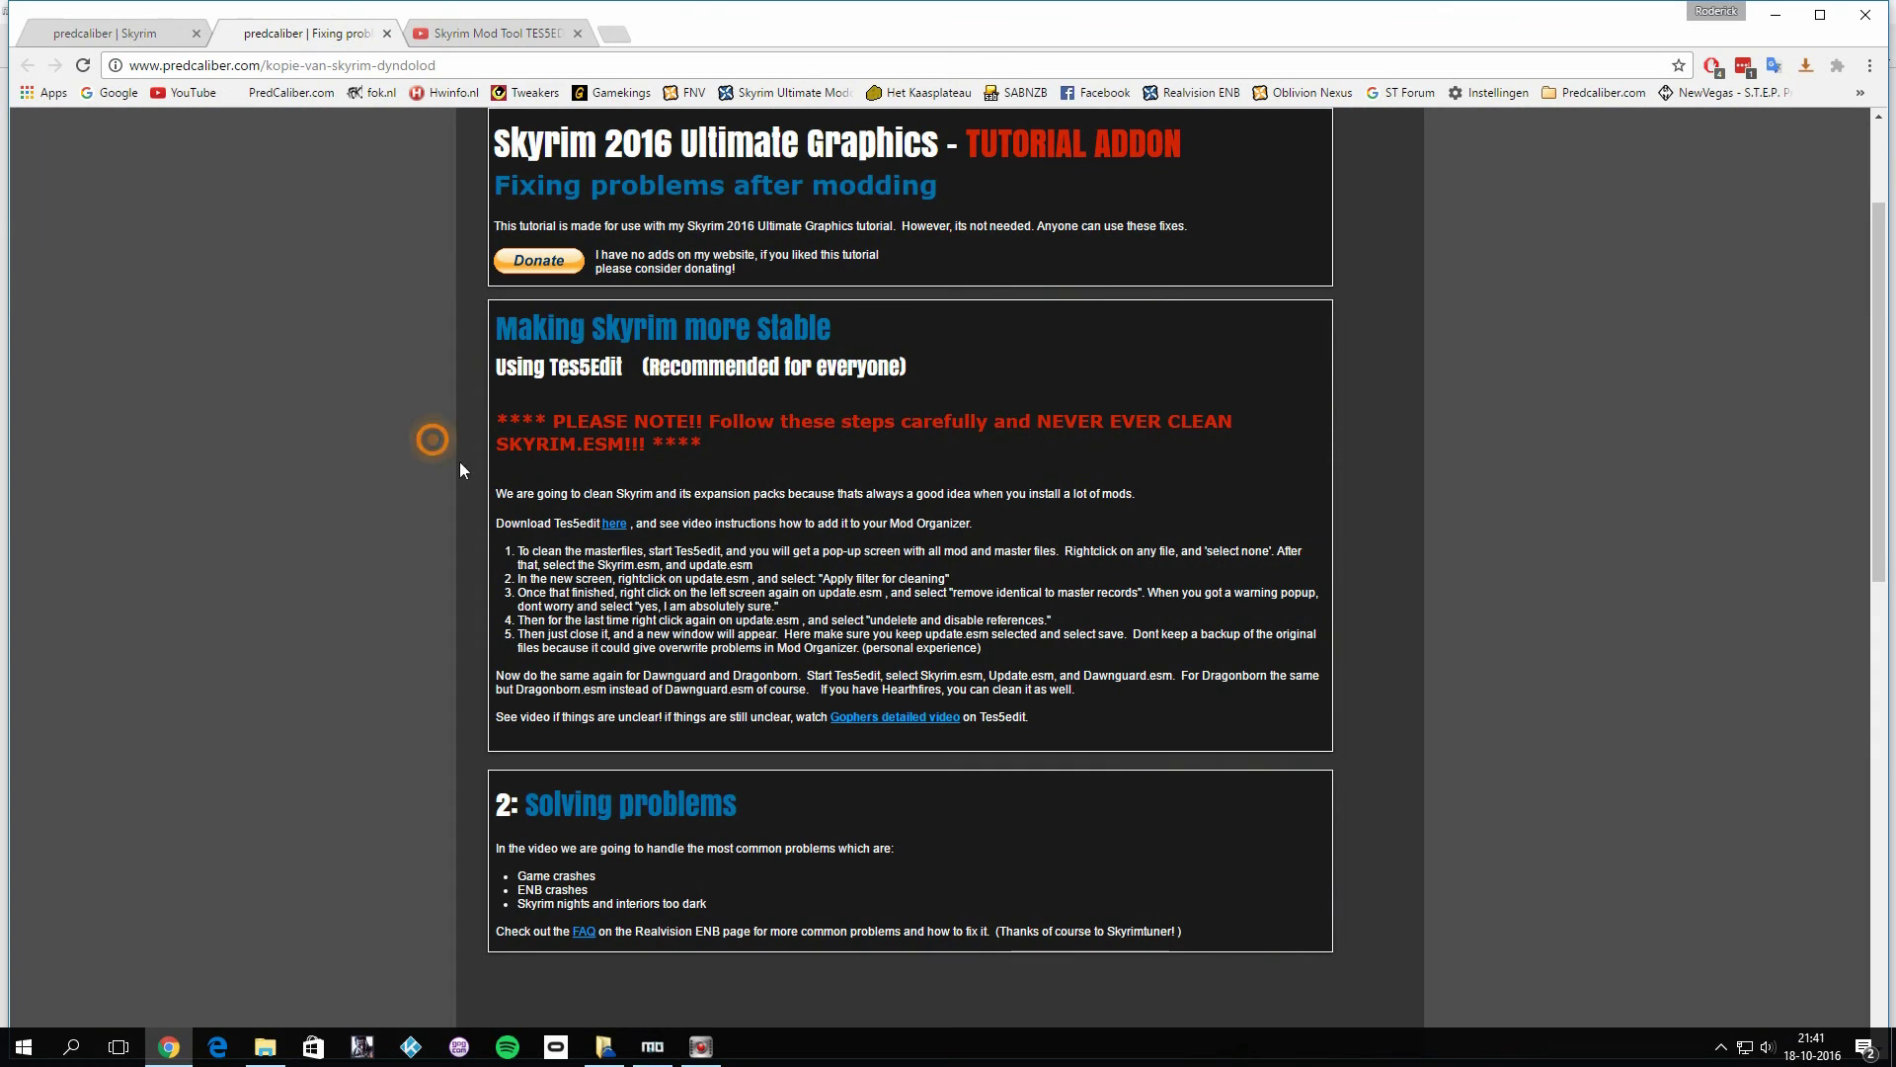
right_click(570, 528)
left_click_drag(523, 618, 517, 616)
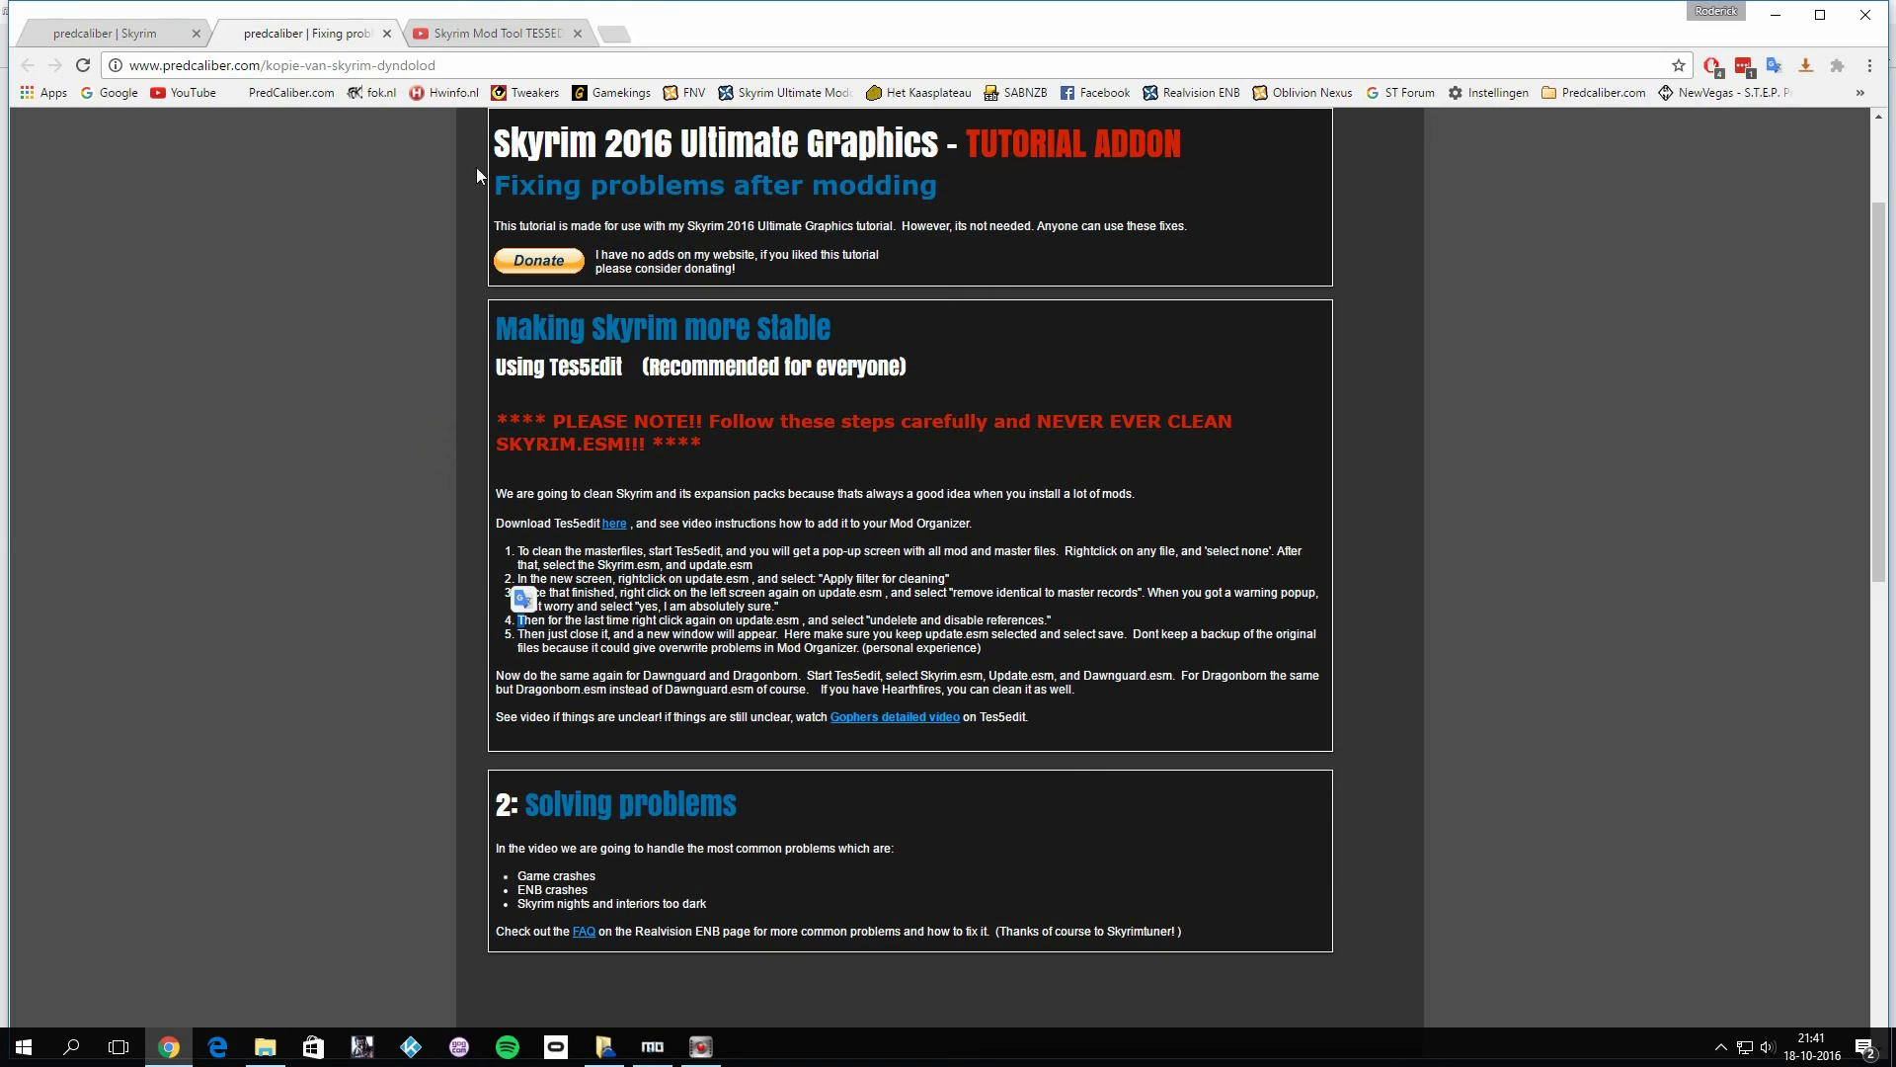
left_click(775, 549)
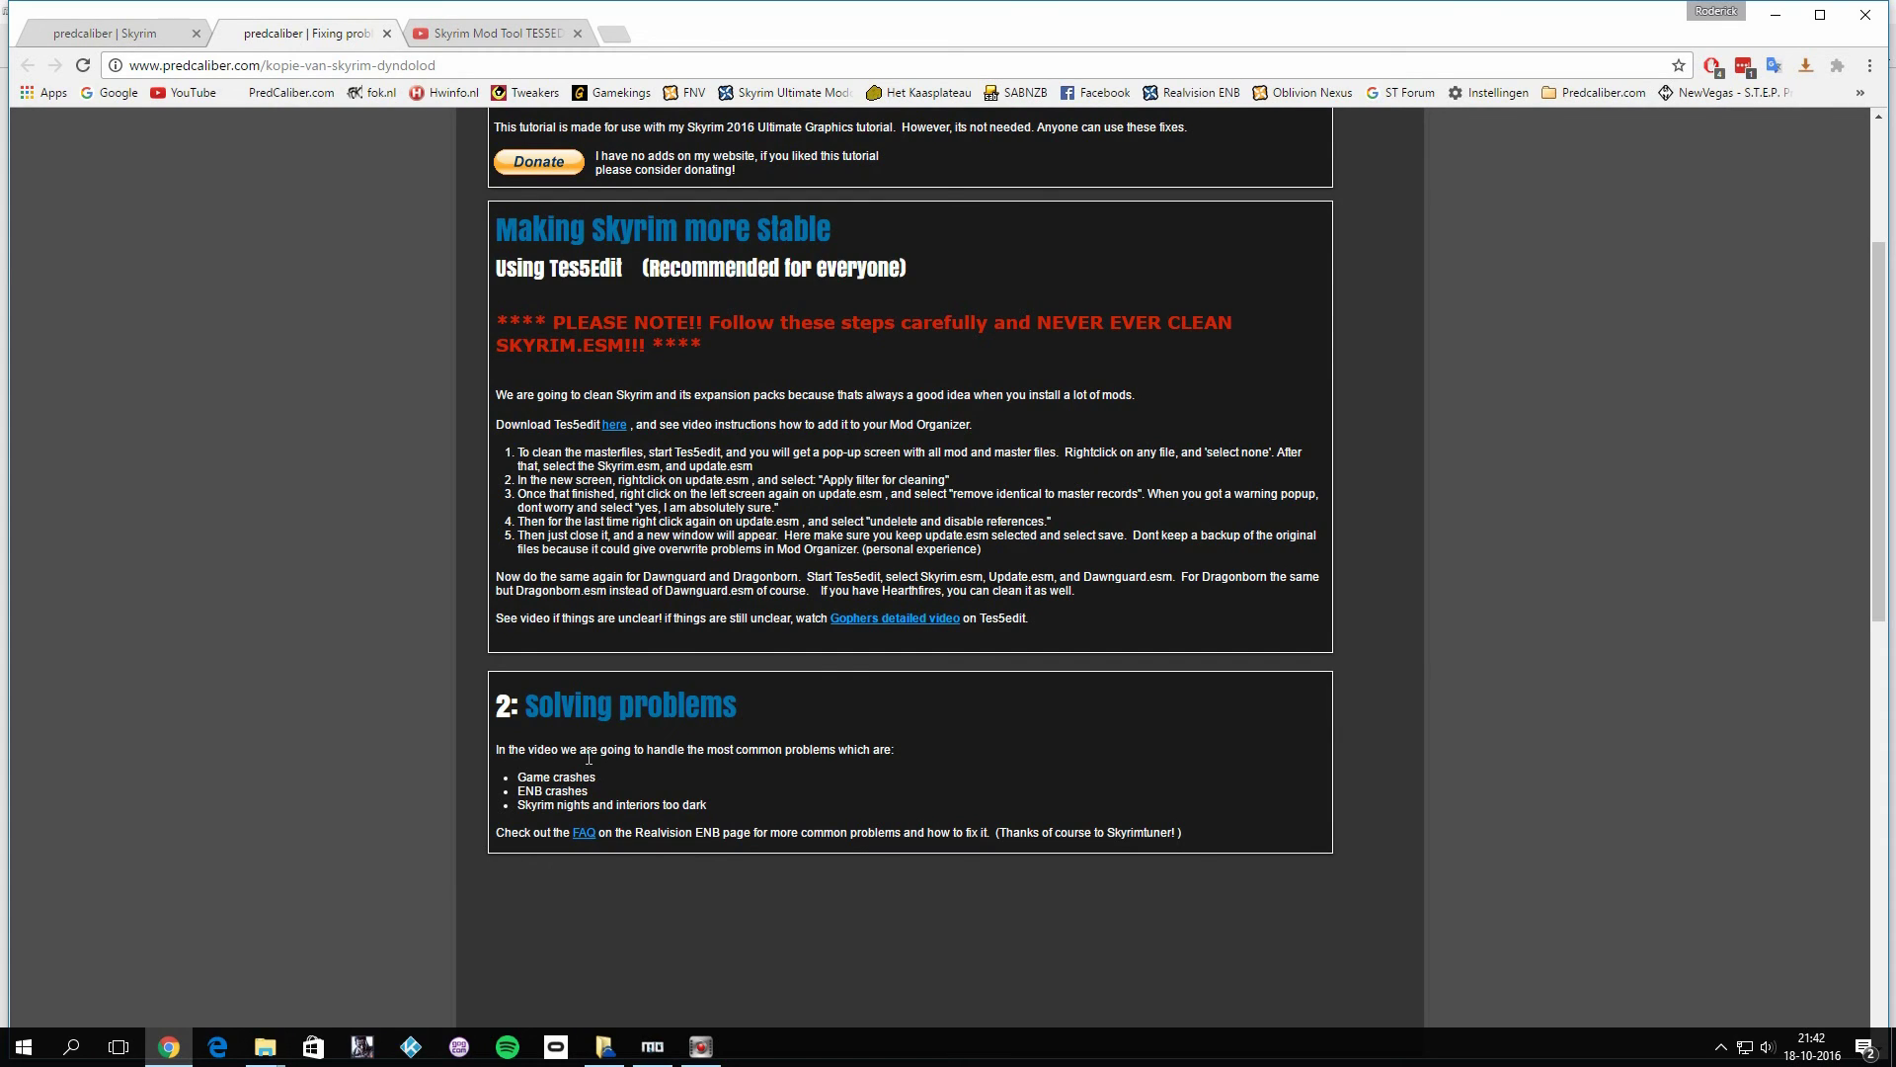
- Switch to Mod Organizer and examine the final part of the mod list, down to DynDOLOD Output and Overwrite
left_click(651, 1050)
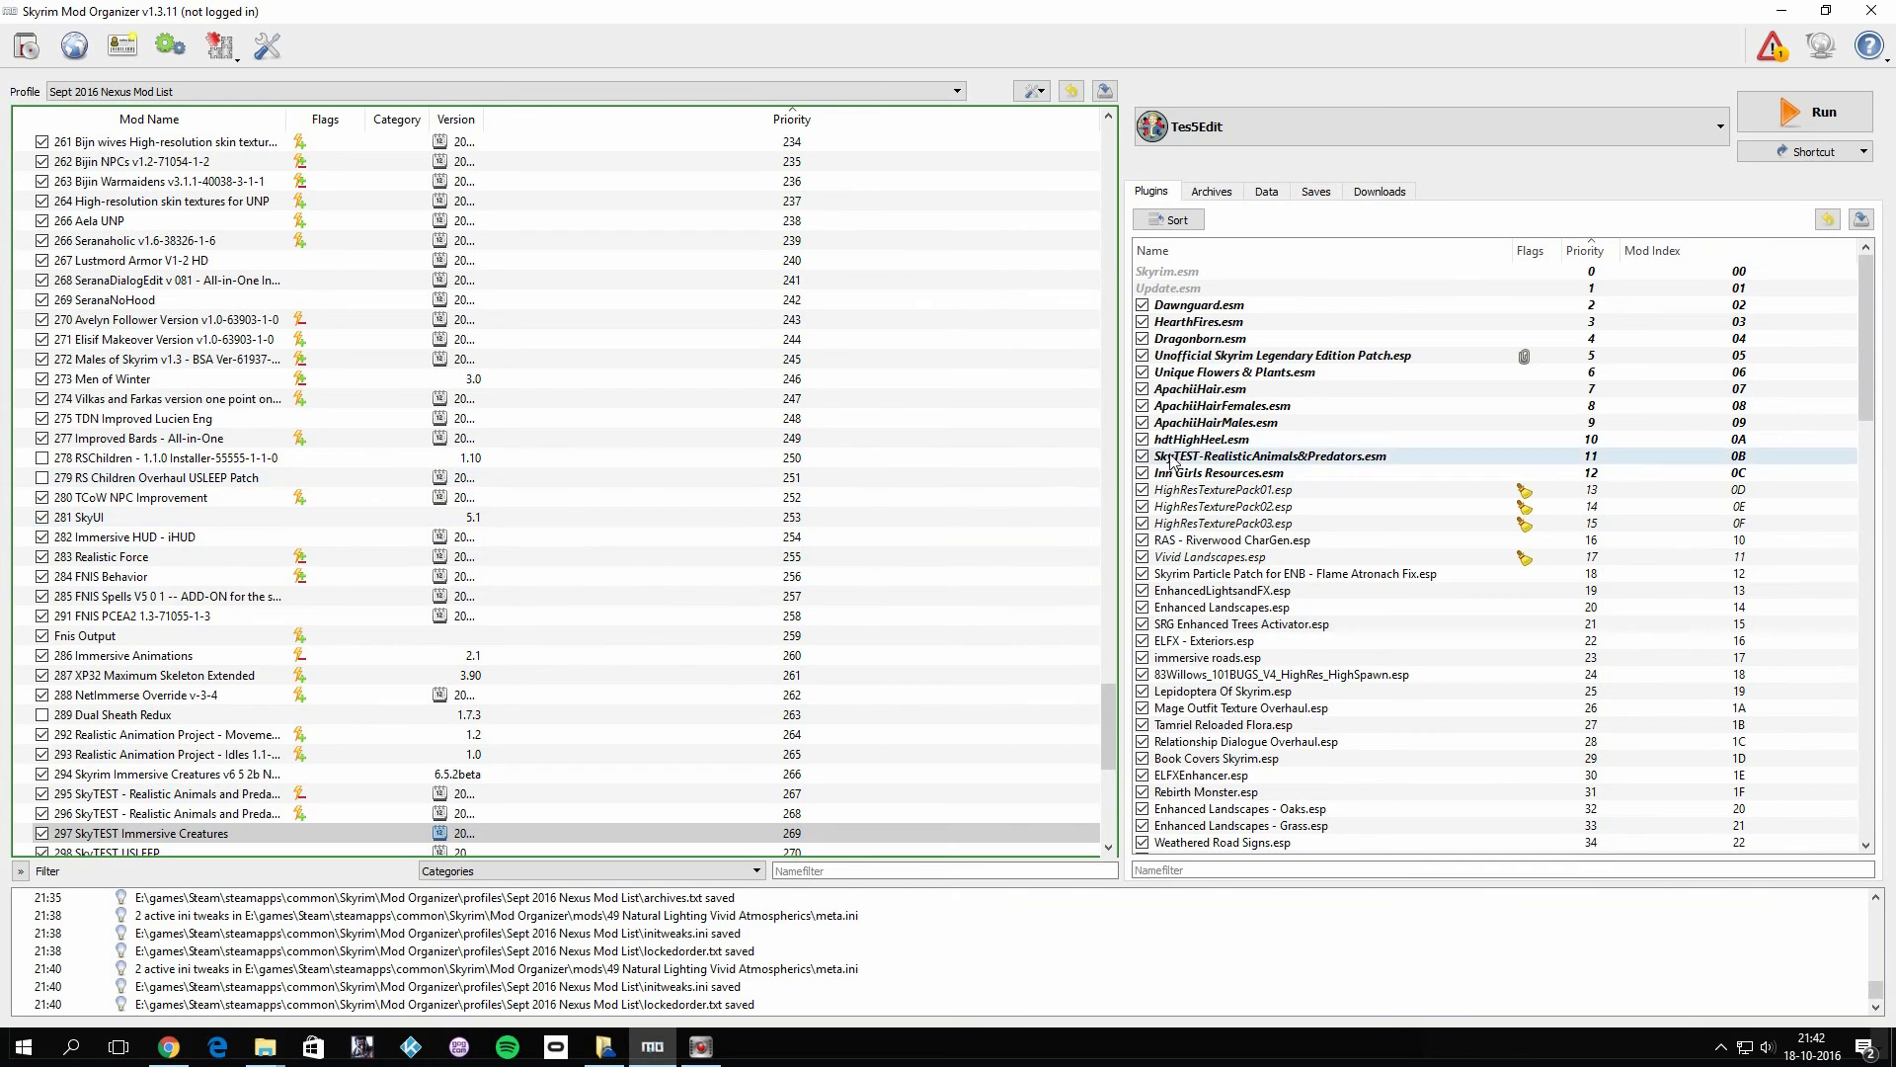
scroll(1039, 612, "down", 5)
scroll(1065, 593, "down", 4)
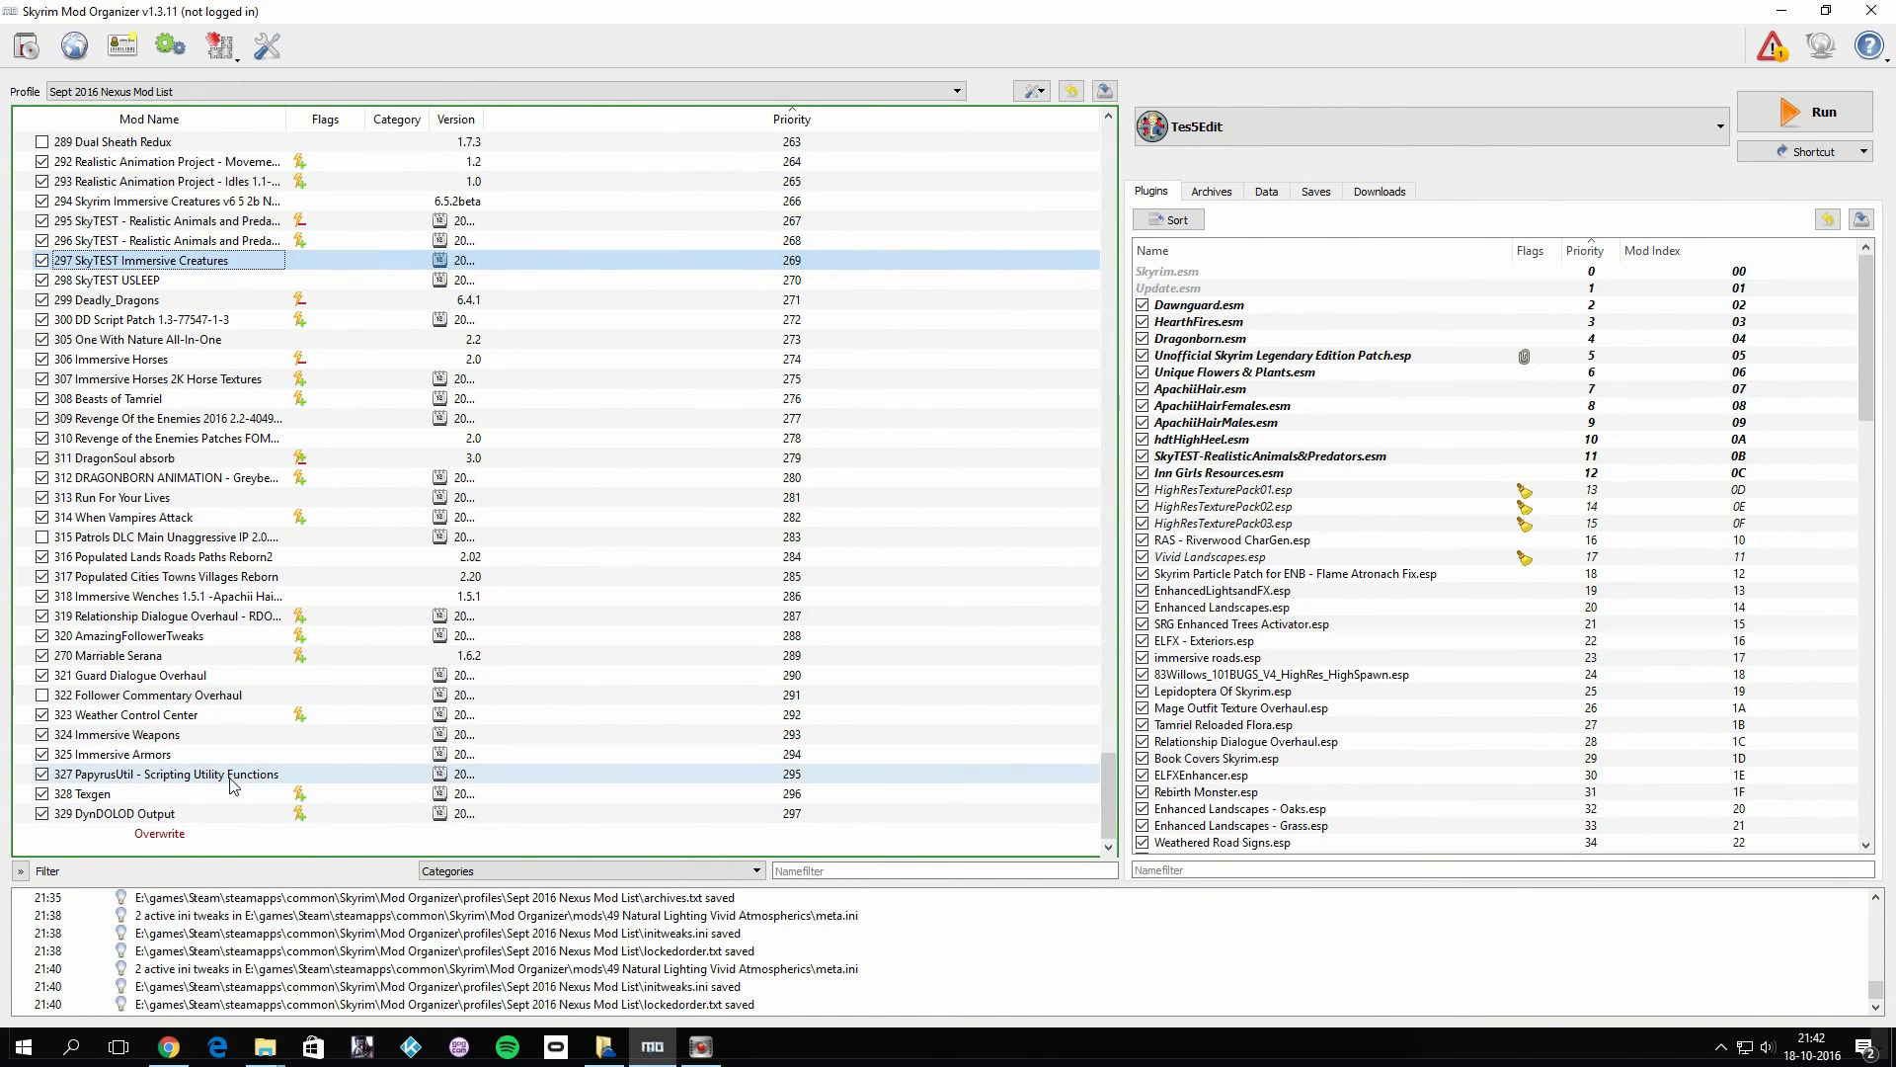
scroll(116, 681, "up", 6)
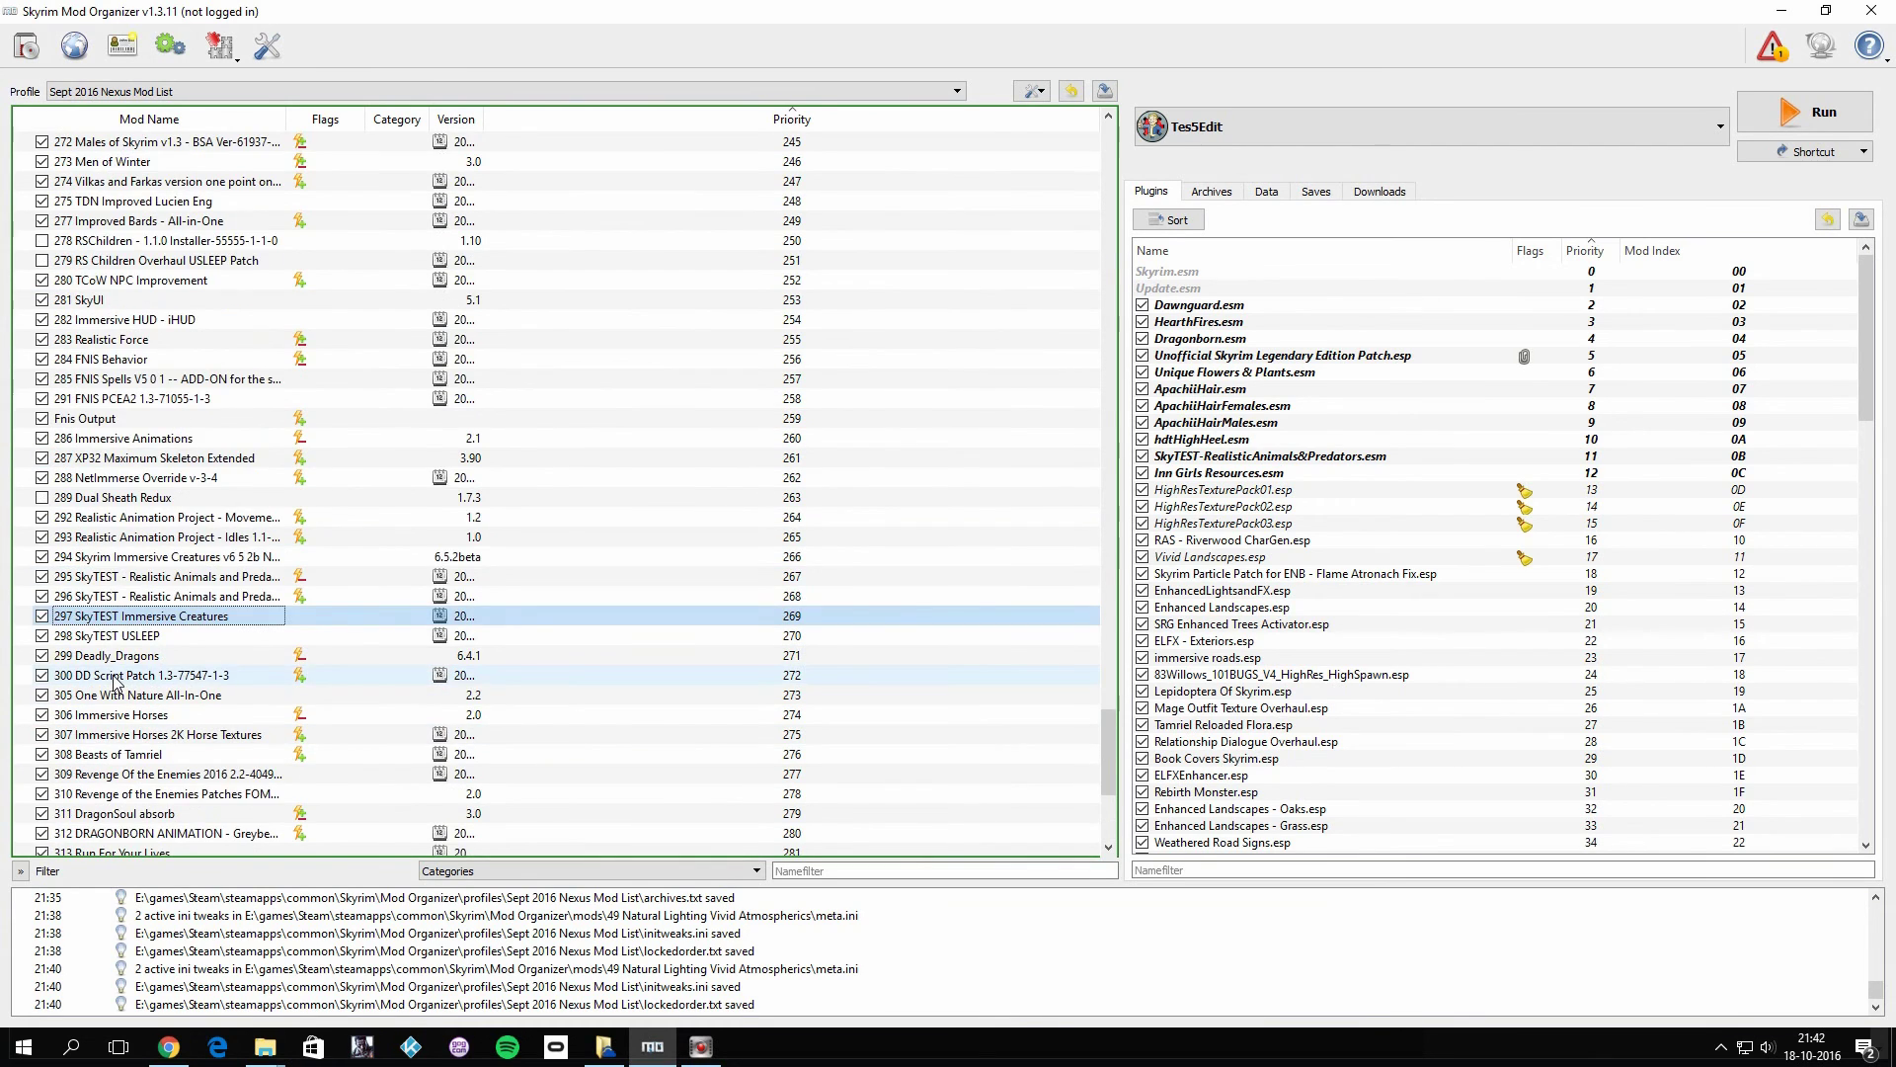
scroll(117, 681, "down", 6)
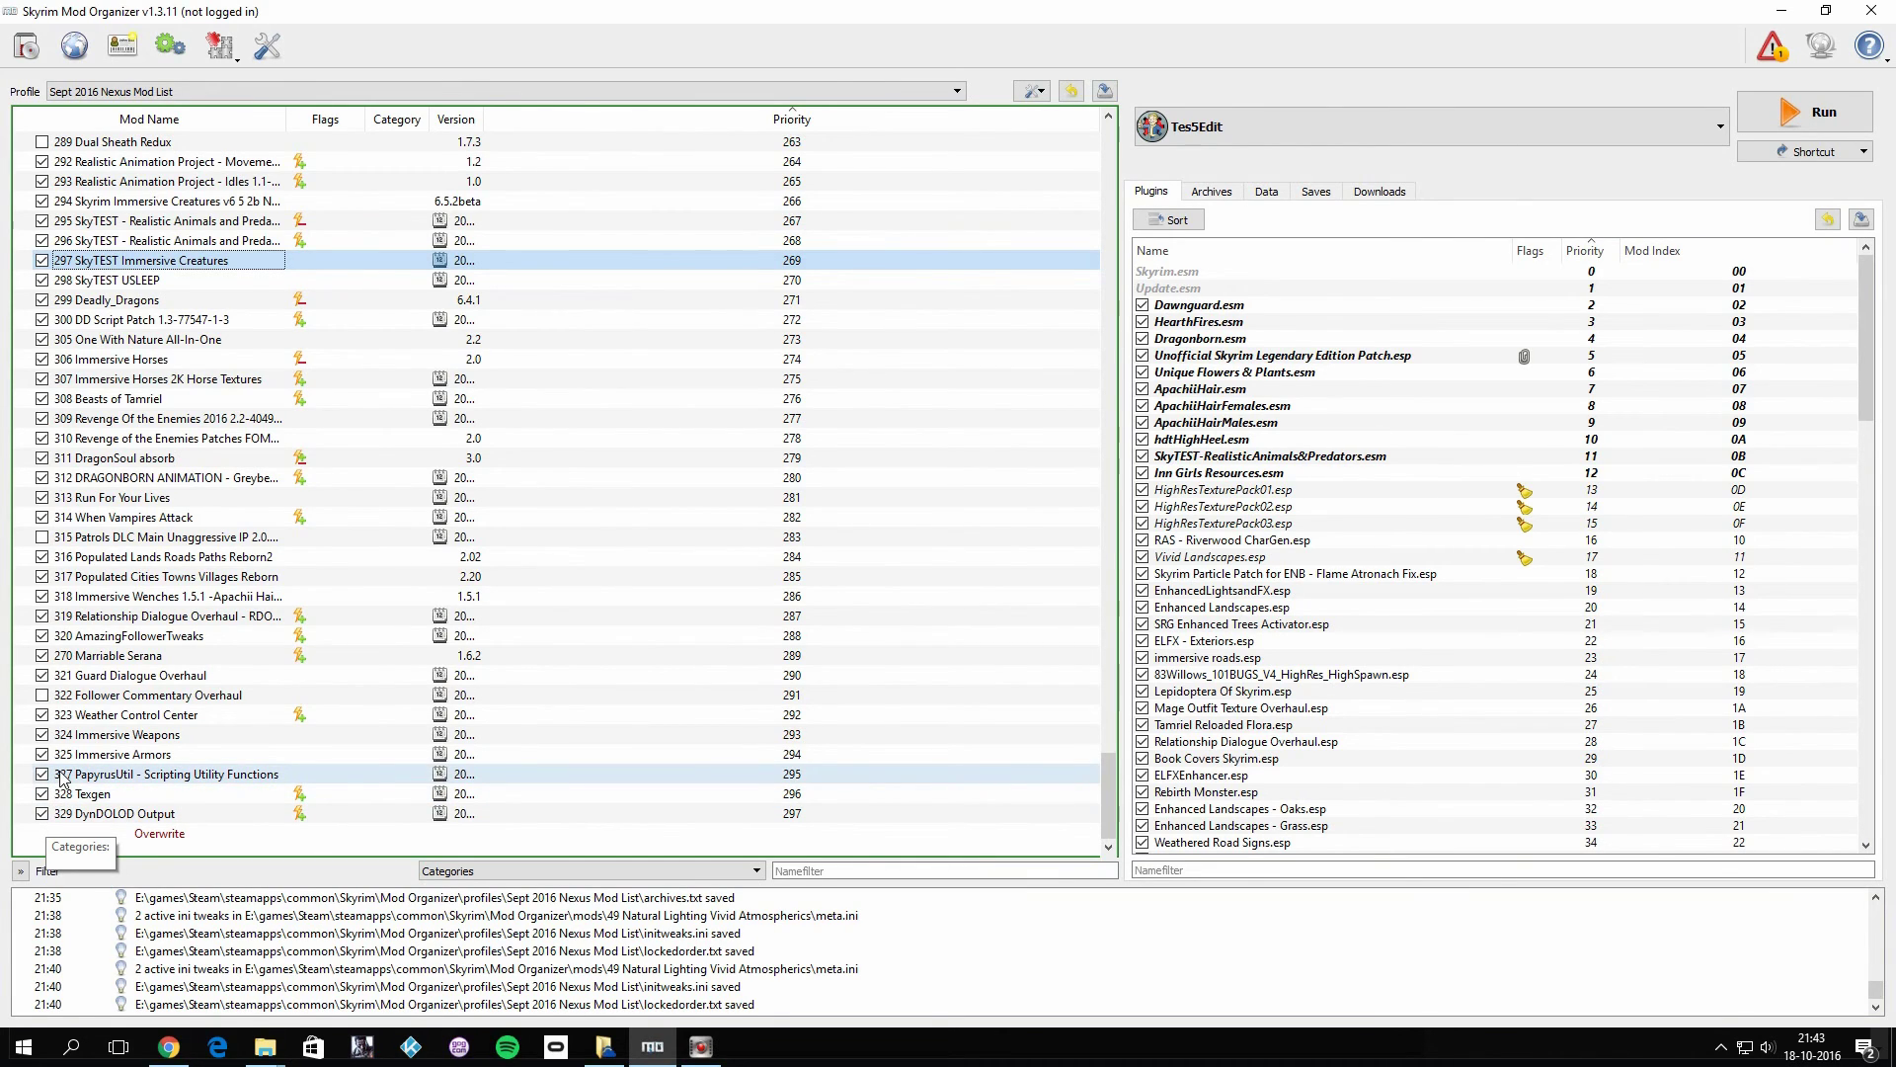
left_click(42, 812)
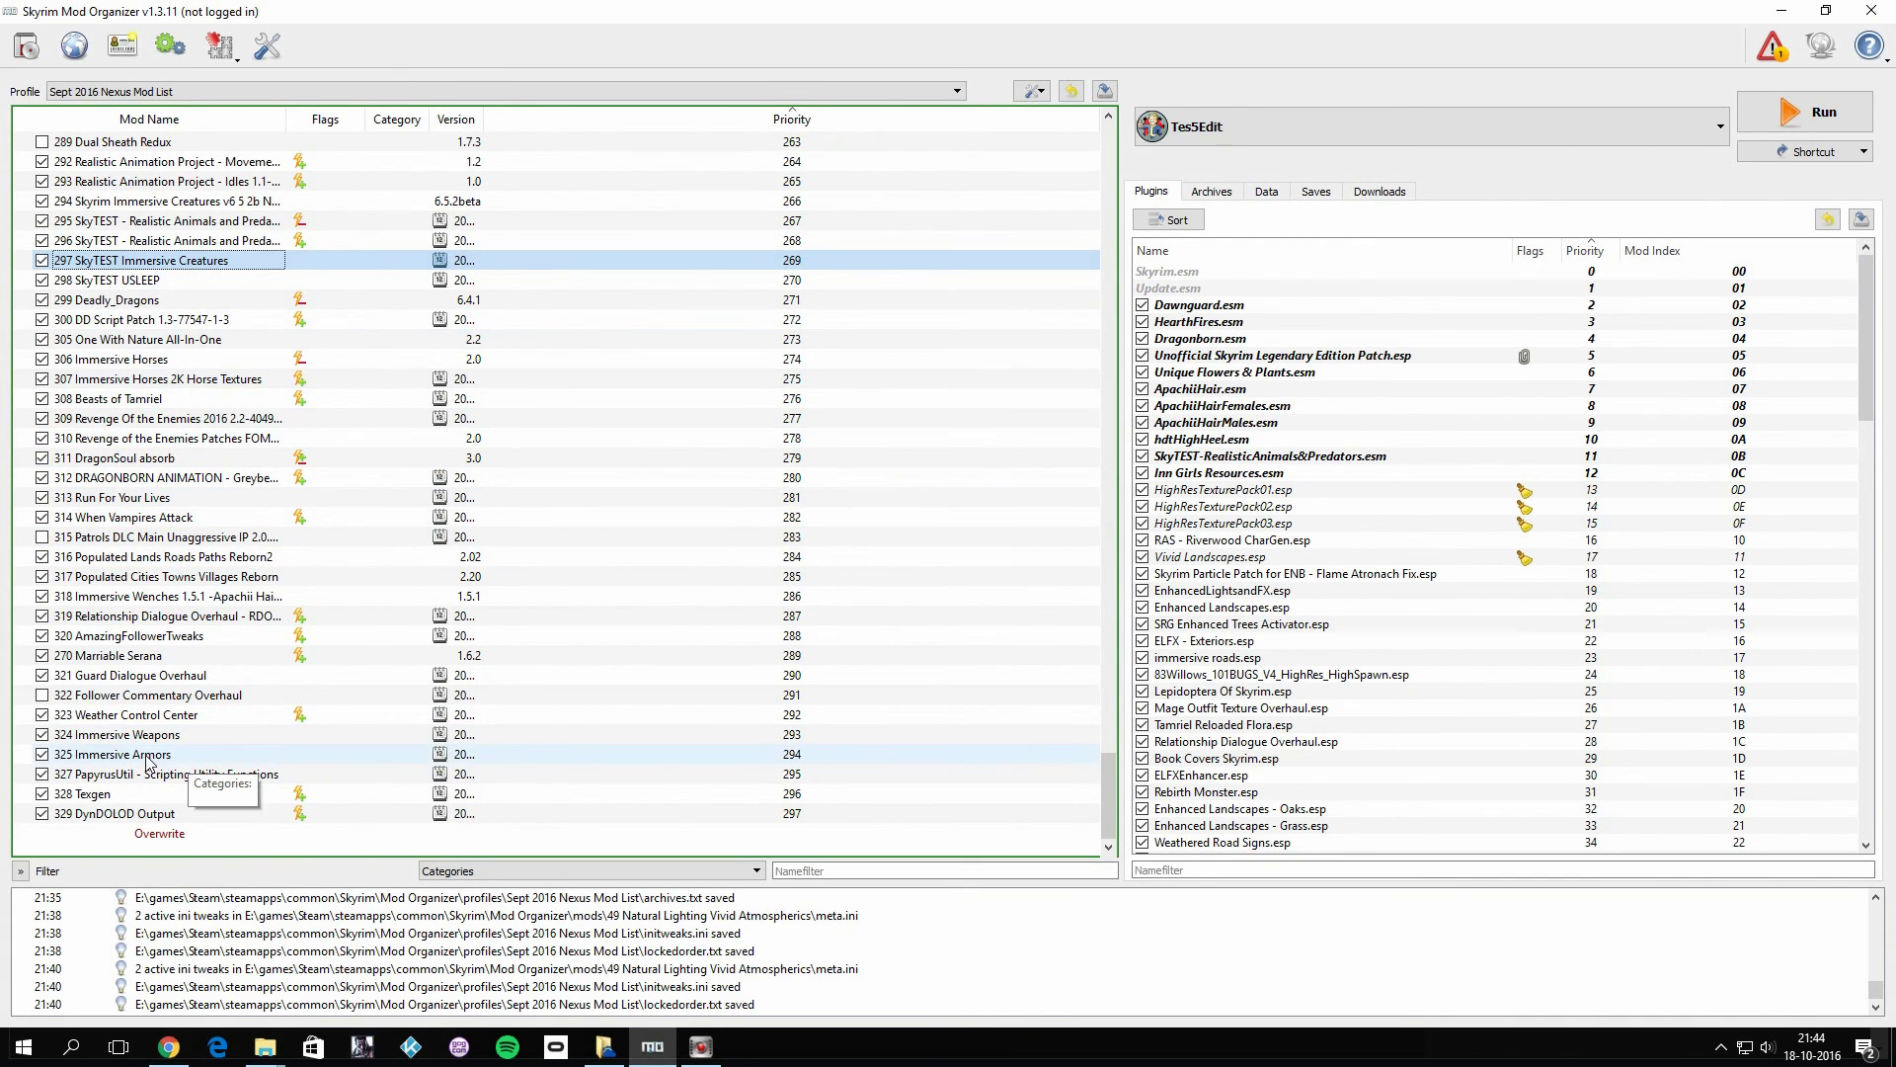
scroll(94, 765, "up", 2)
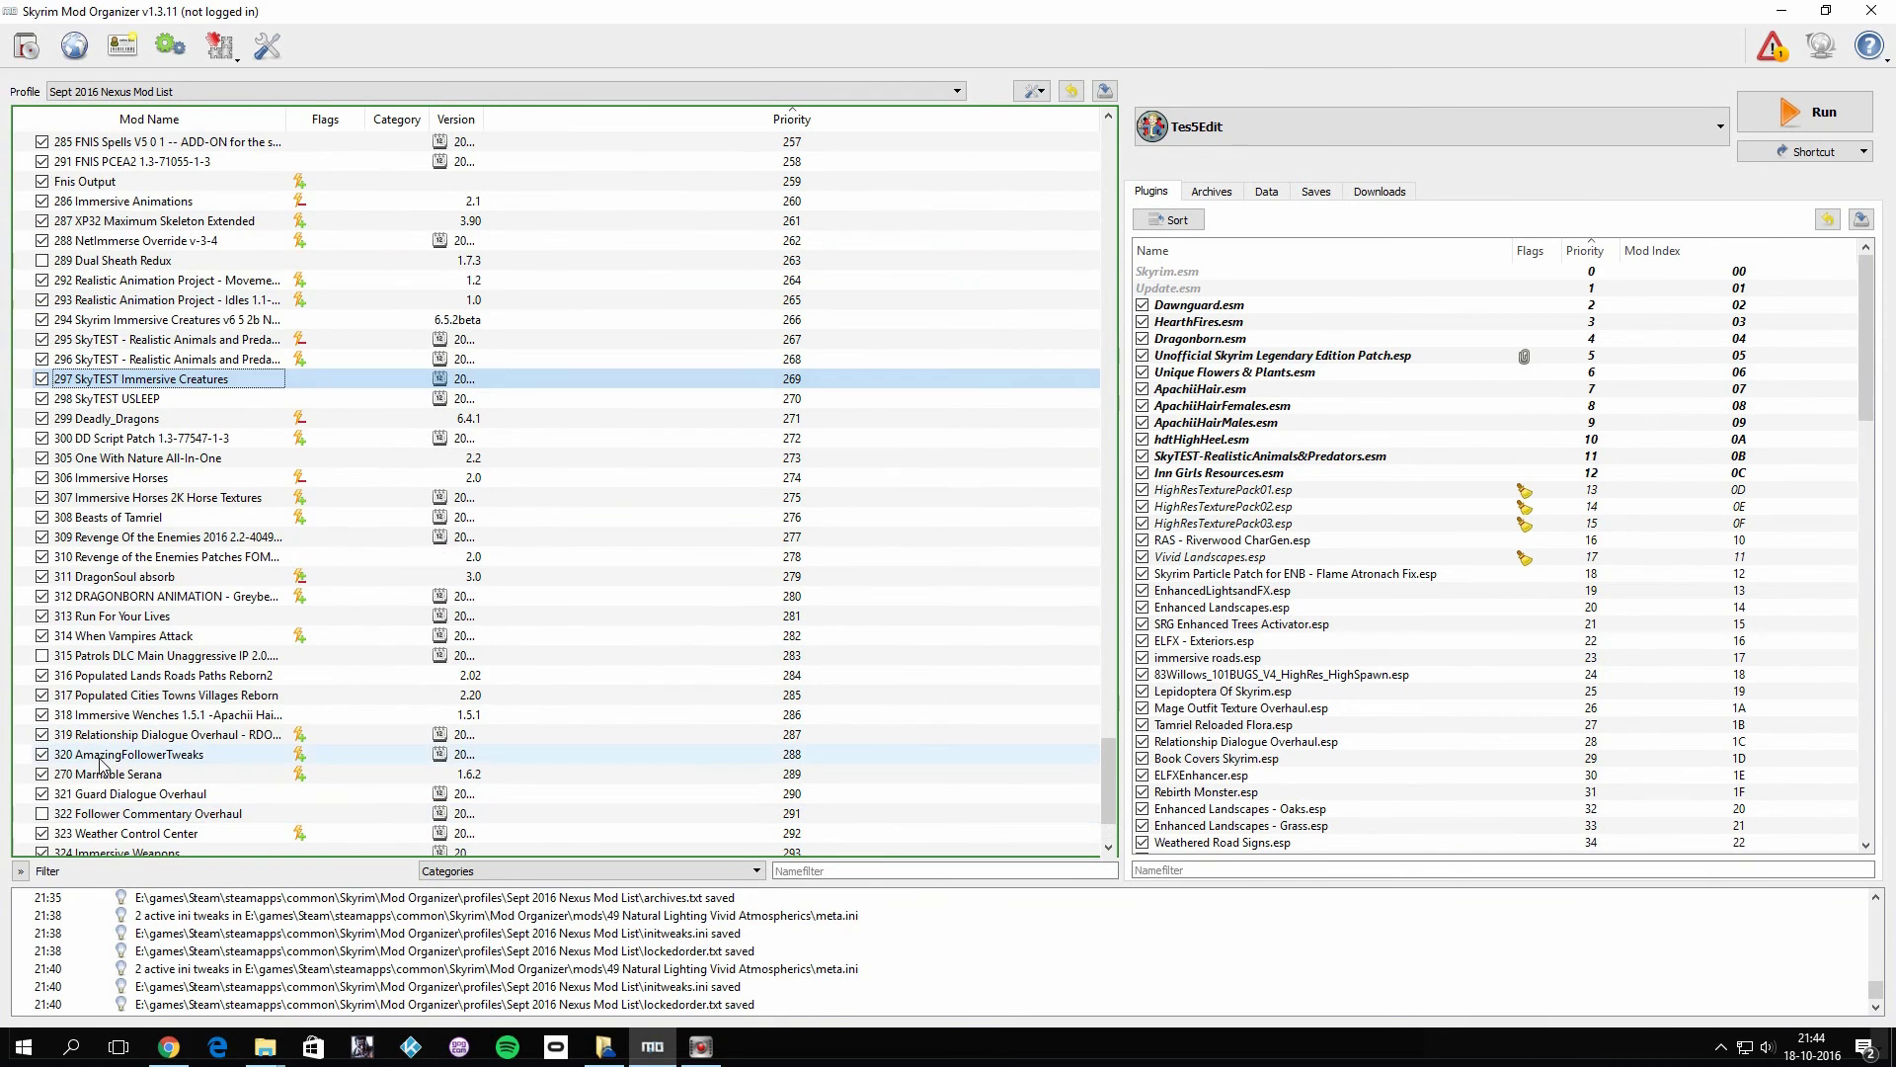
scroll(123, 752, "down", 2)
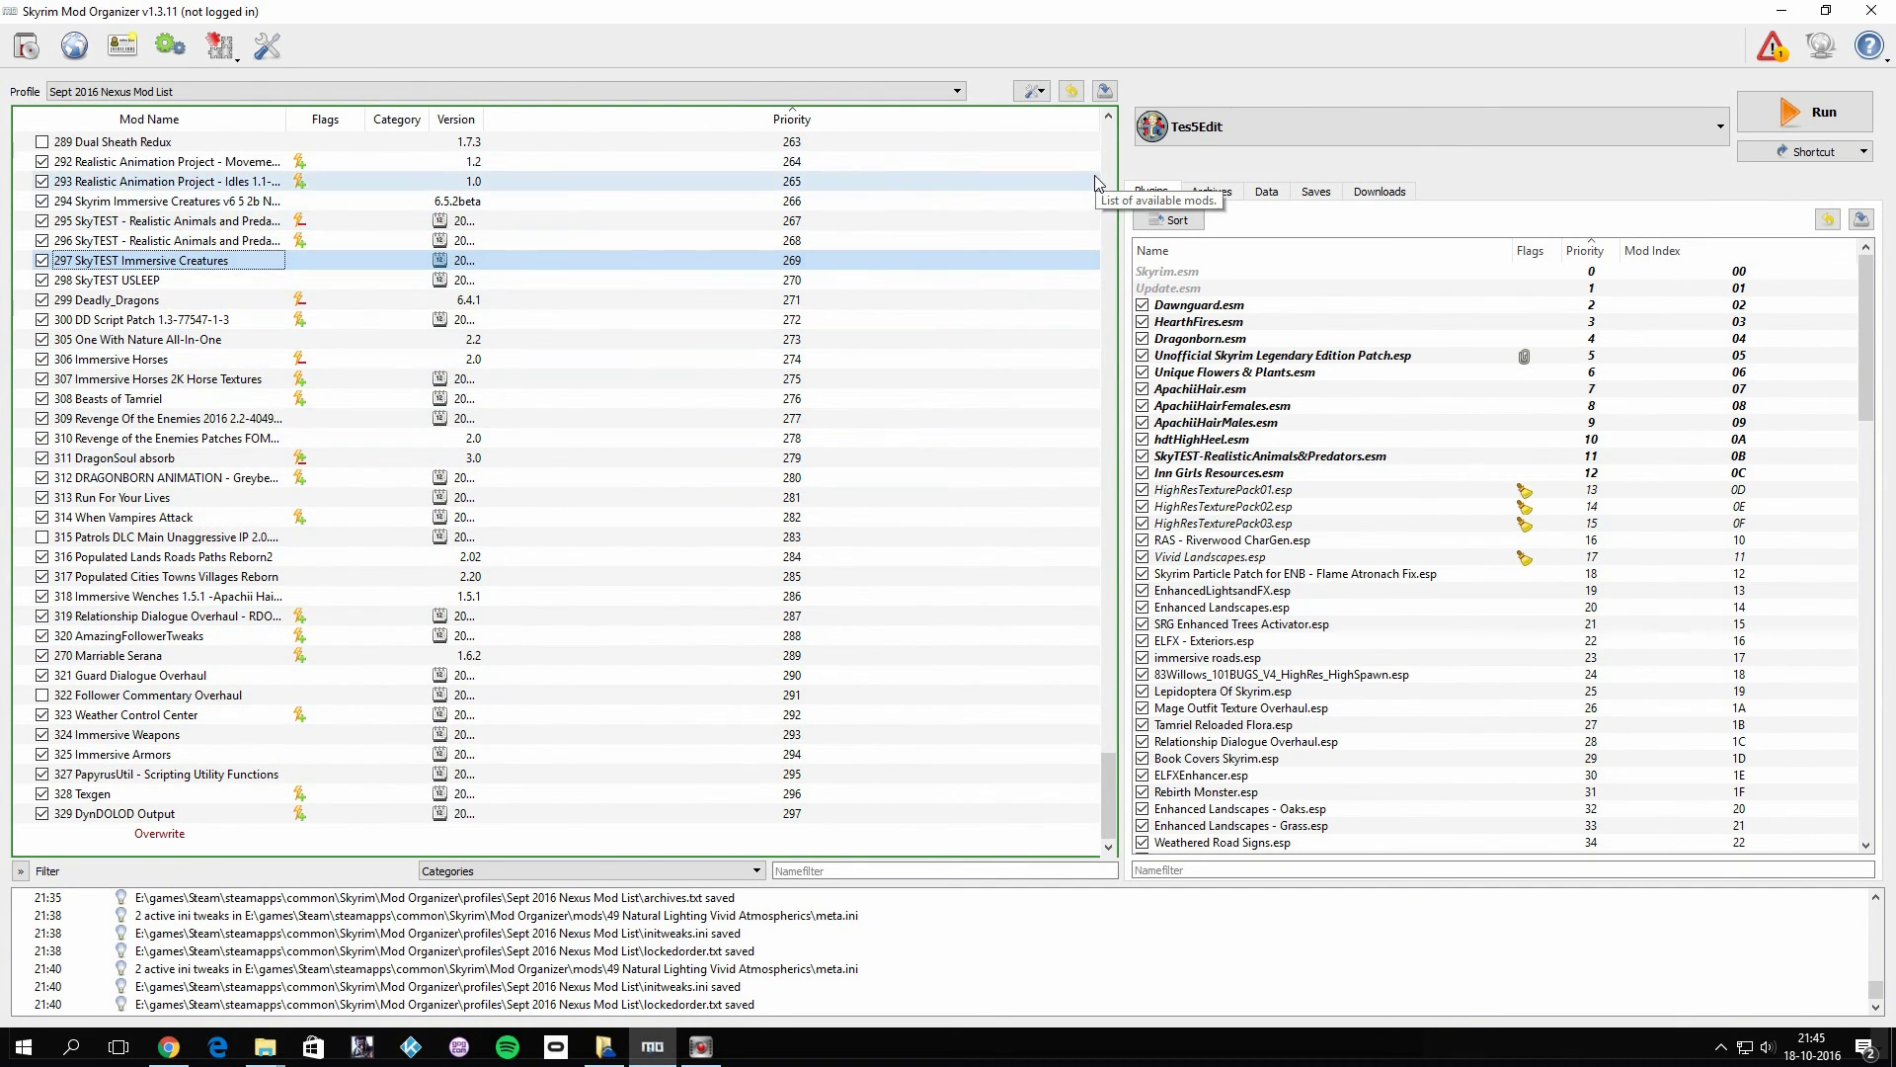
- Choose LOOT as the program to run from Mod Organizer
left_click(1195, 134)
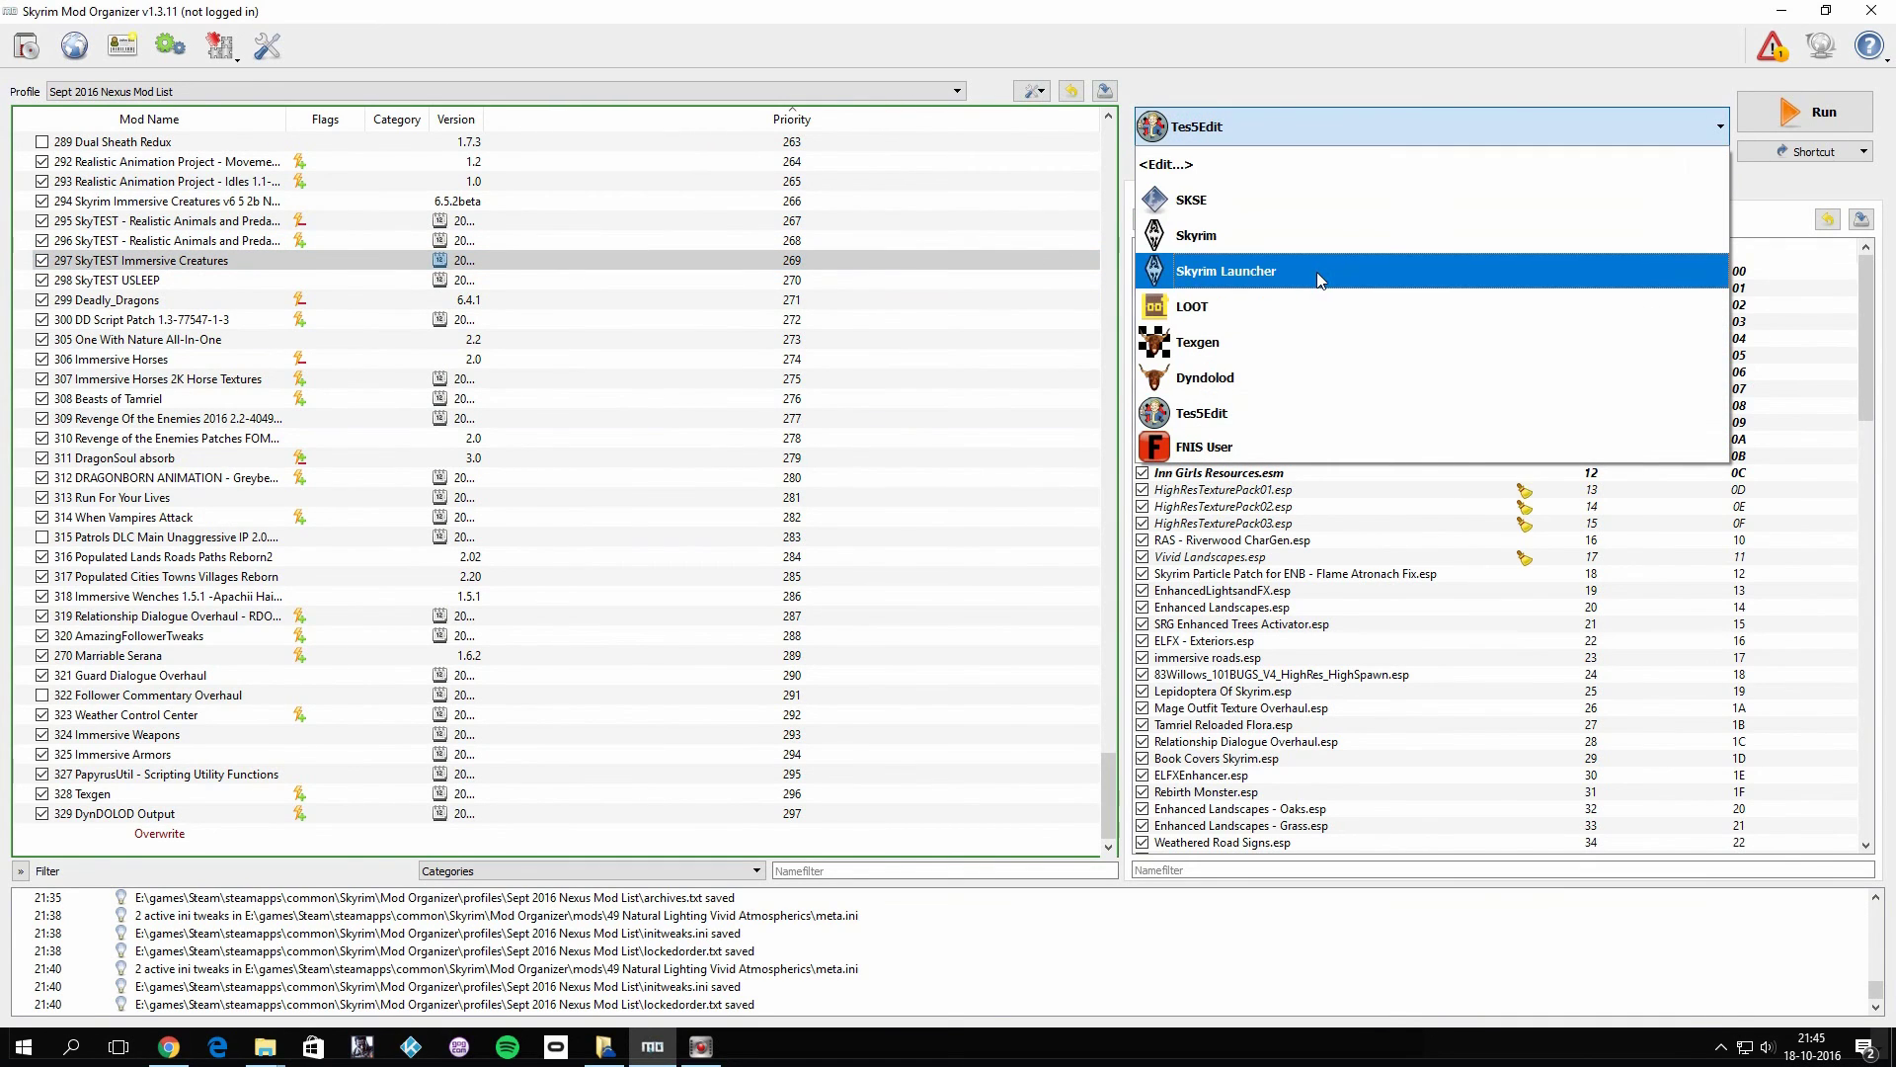
left_click(1236, 306)
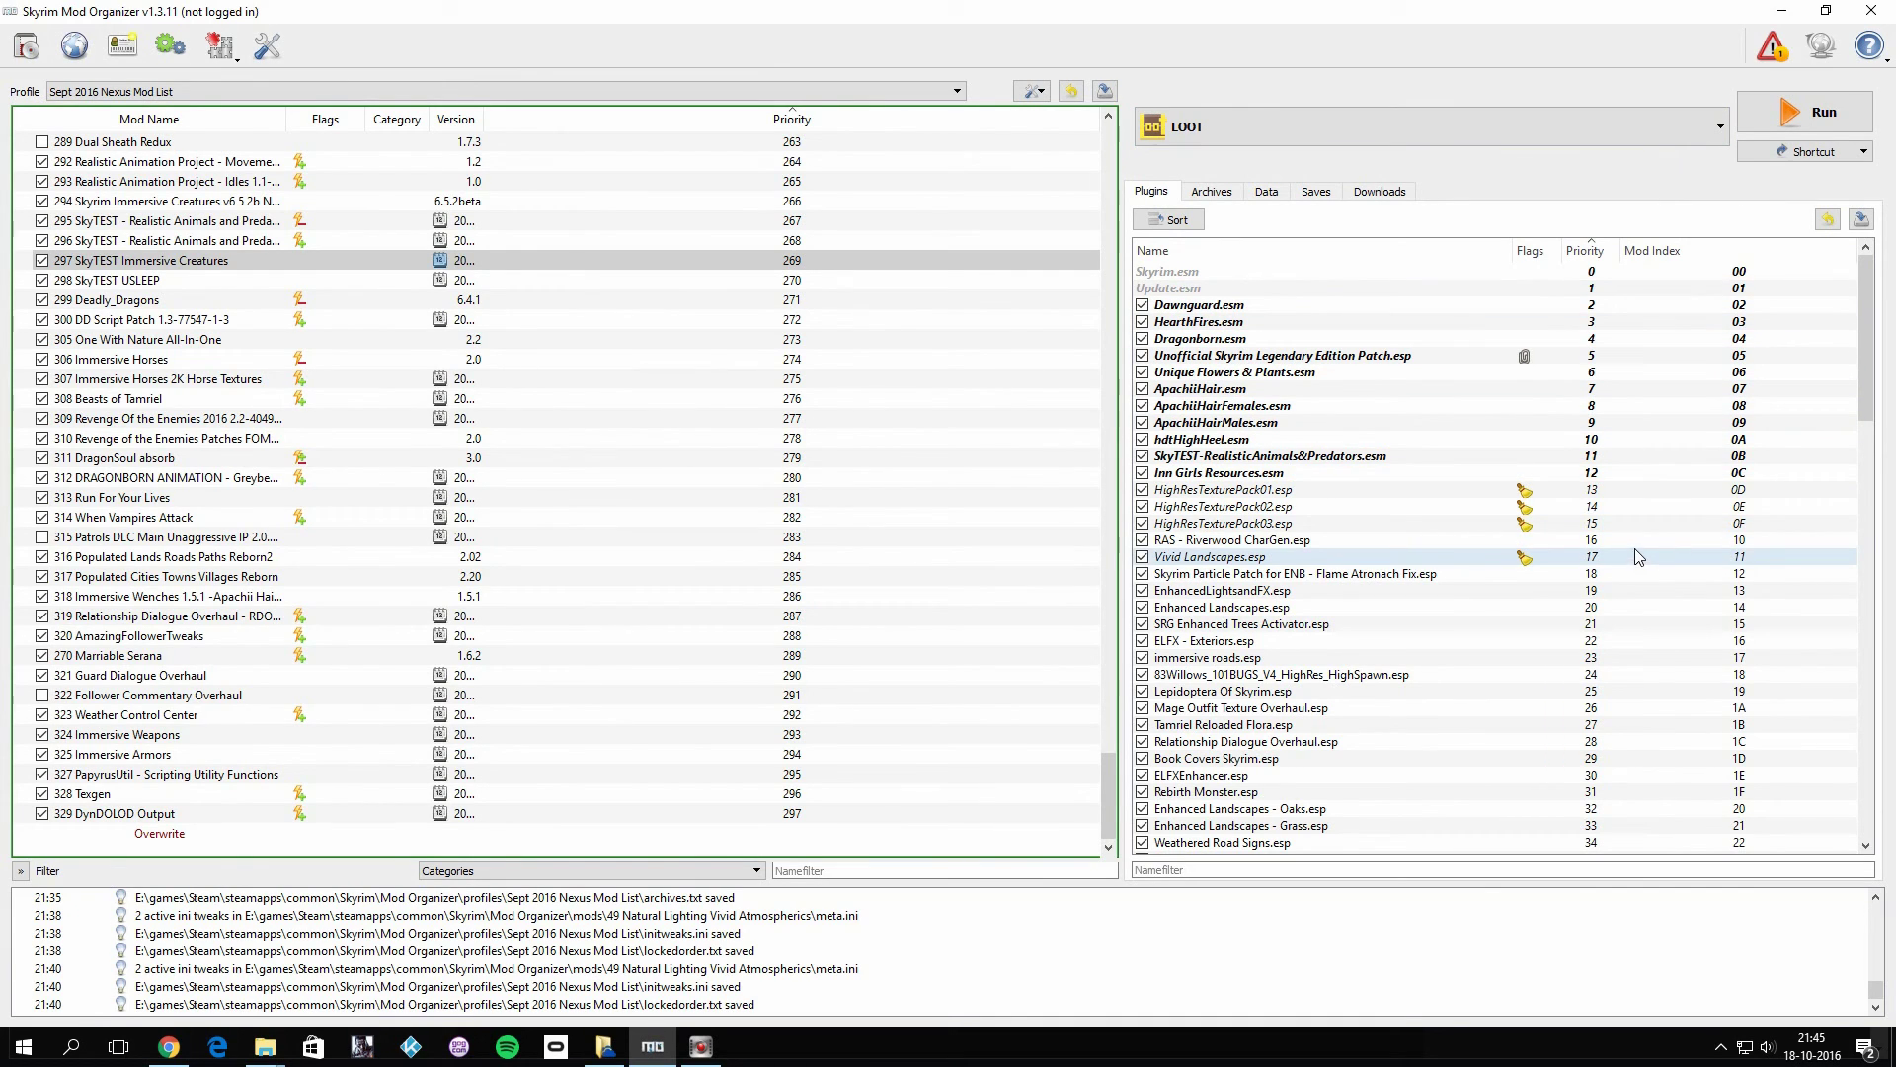
mouse_move(1635, 555)
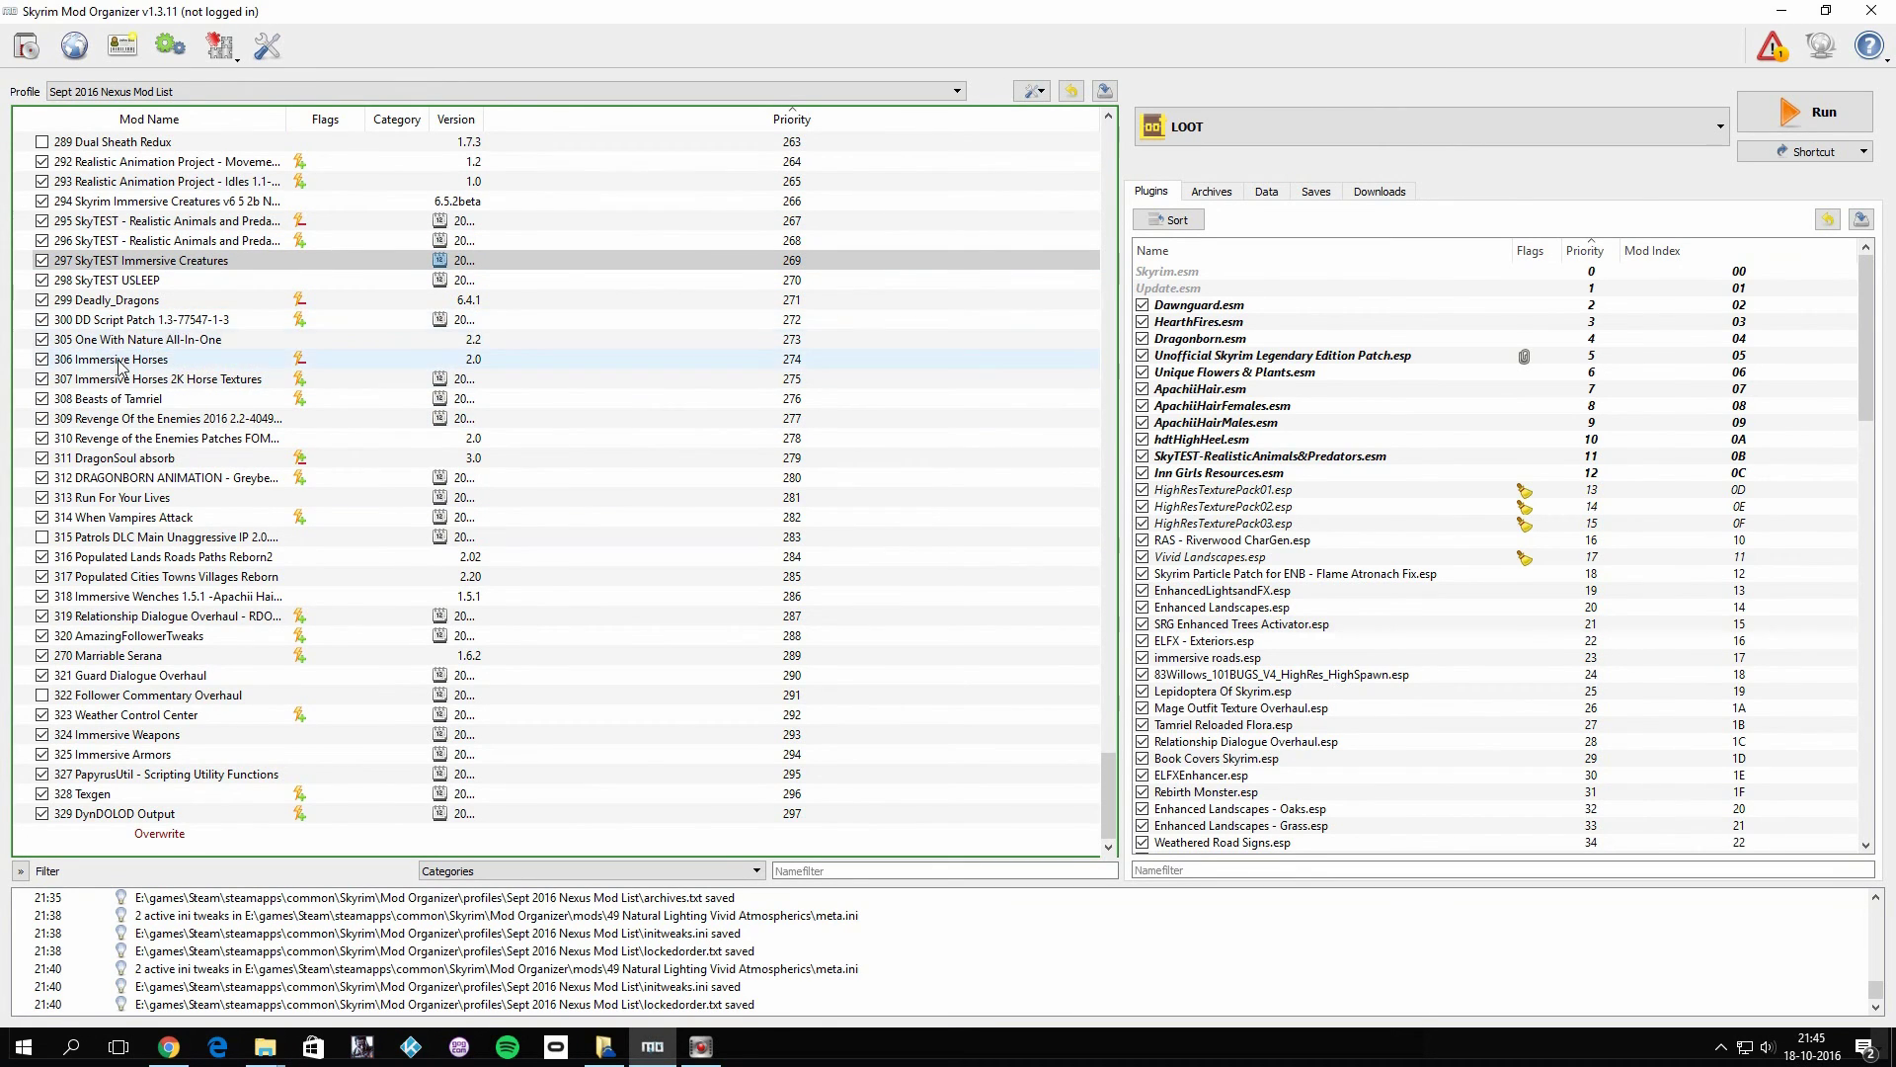
- Examine the install order in the mod list and compare it with the load order of the plugins
scroll(148, 479, "up", 2)
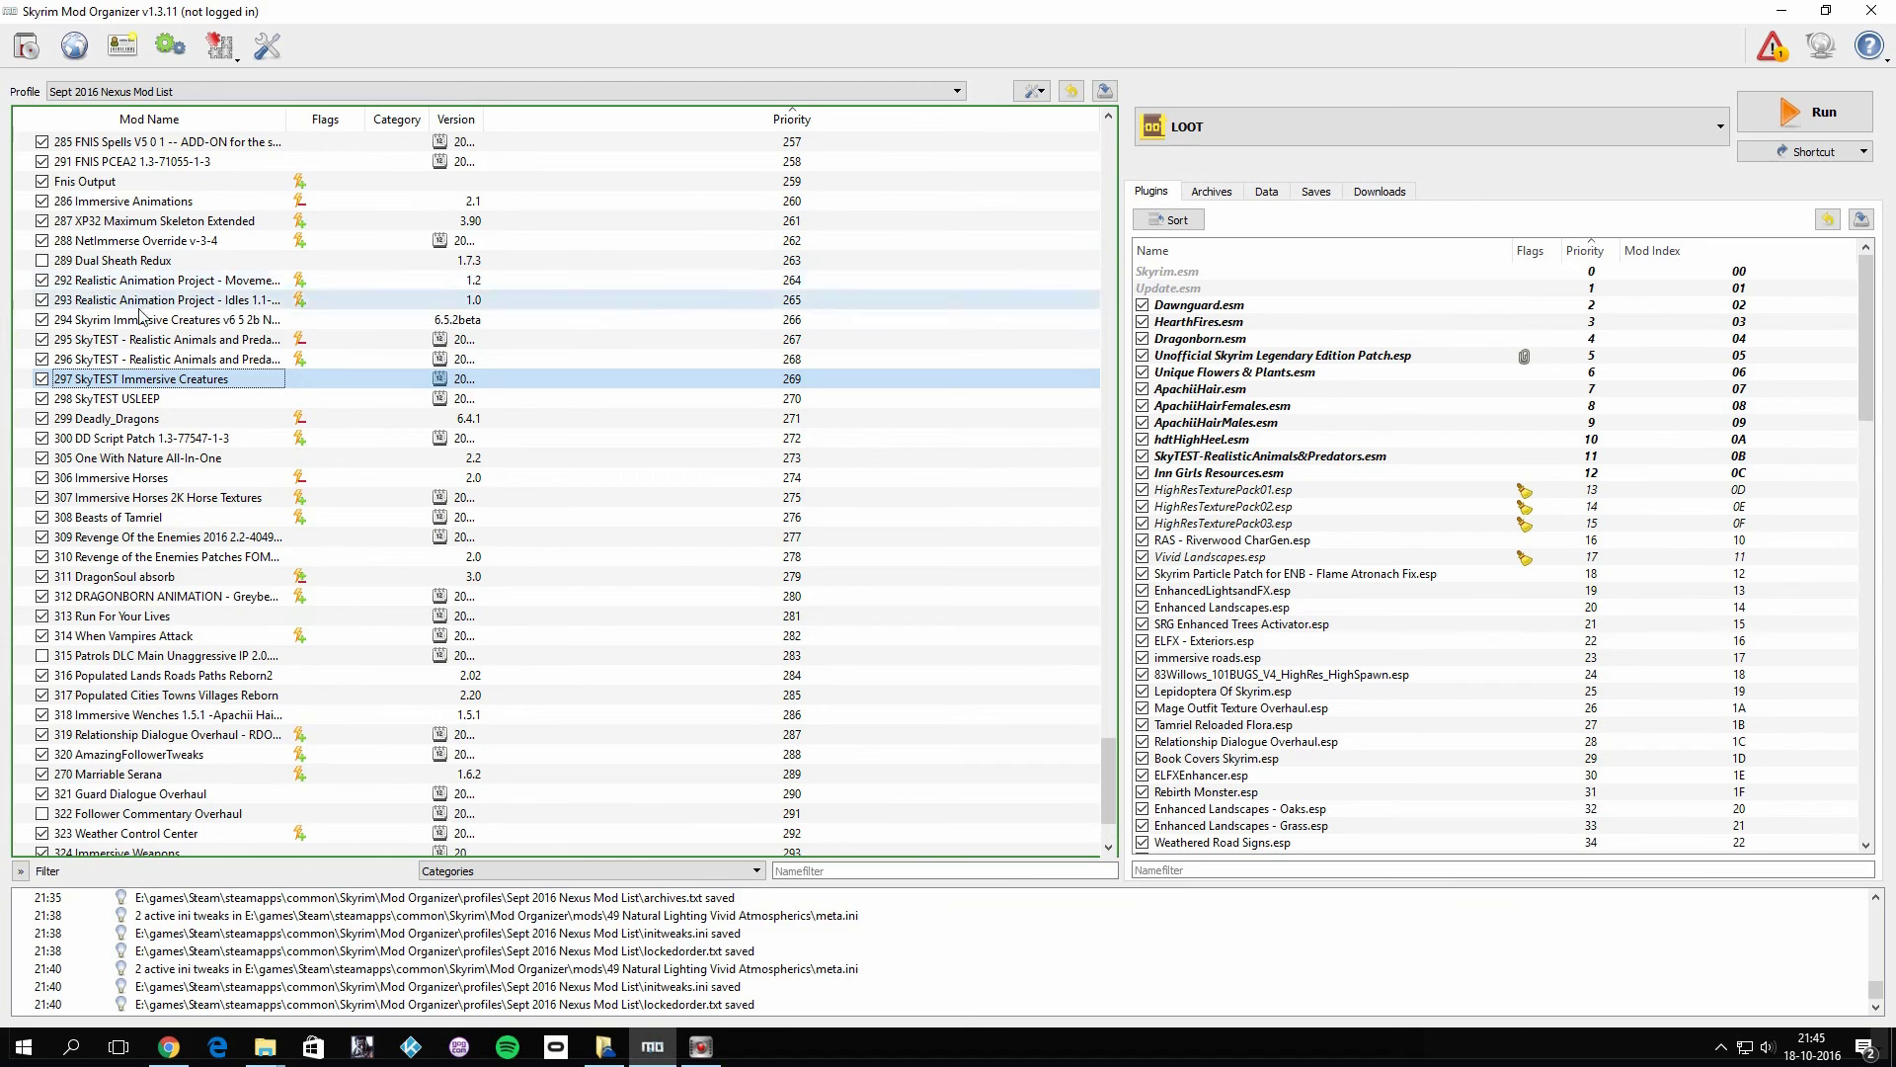
scroll(151, 375, "down", 1)
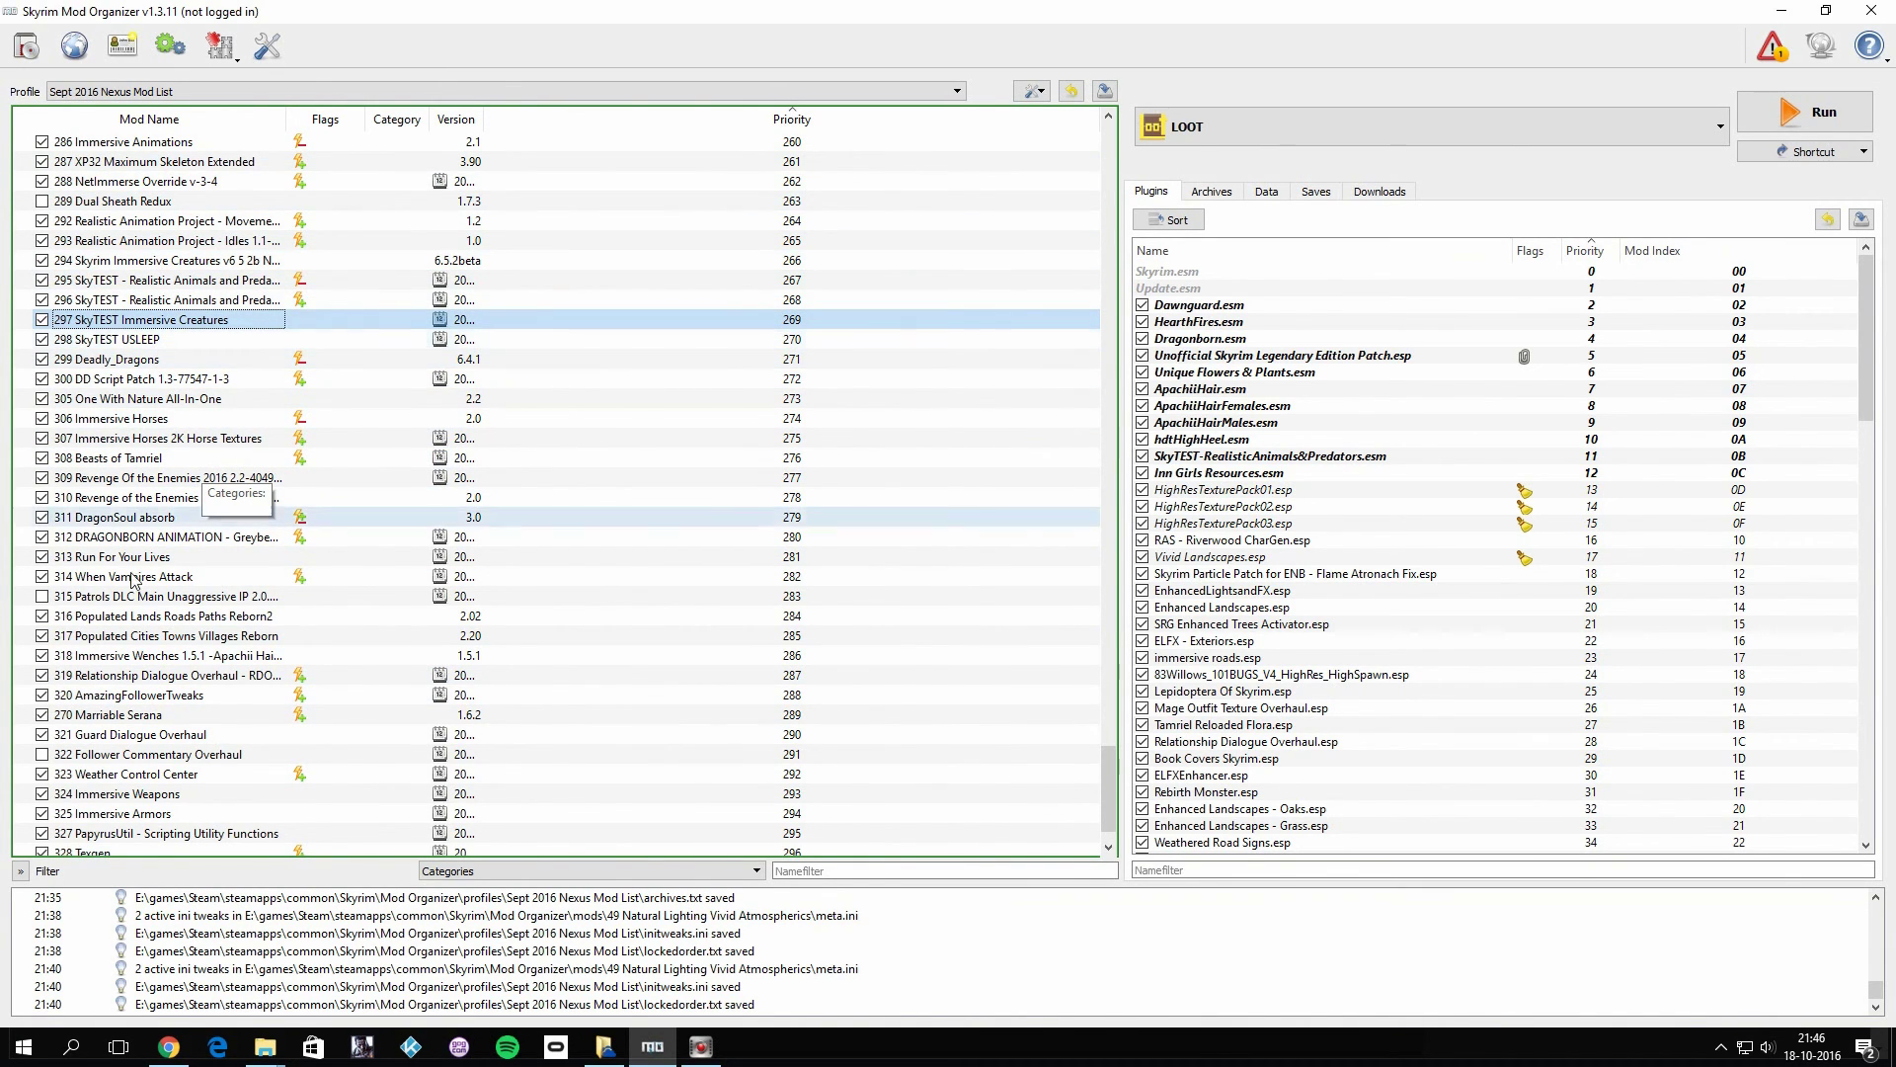
mouse_move(1297, 346)
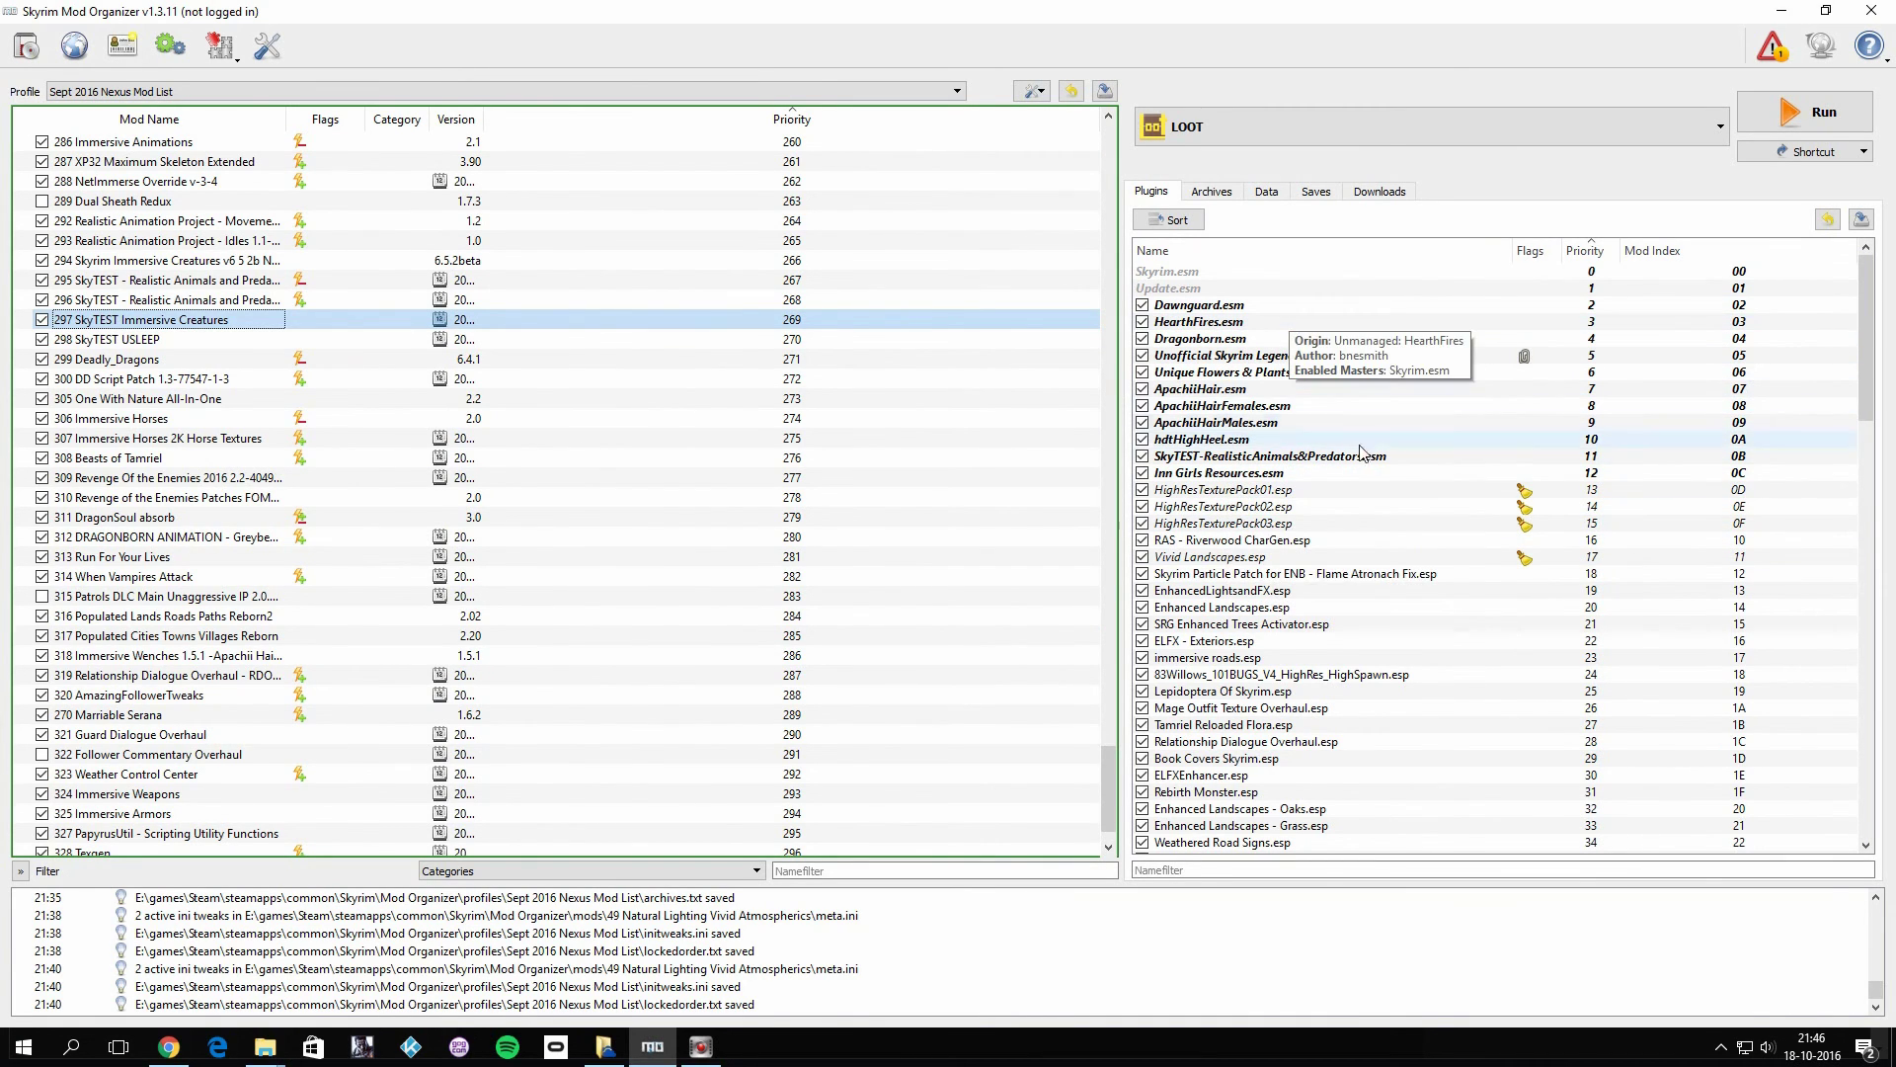
mouse_move(1254, 479)
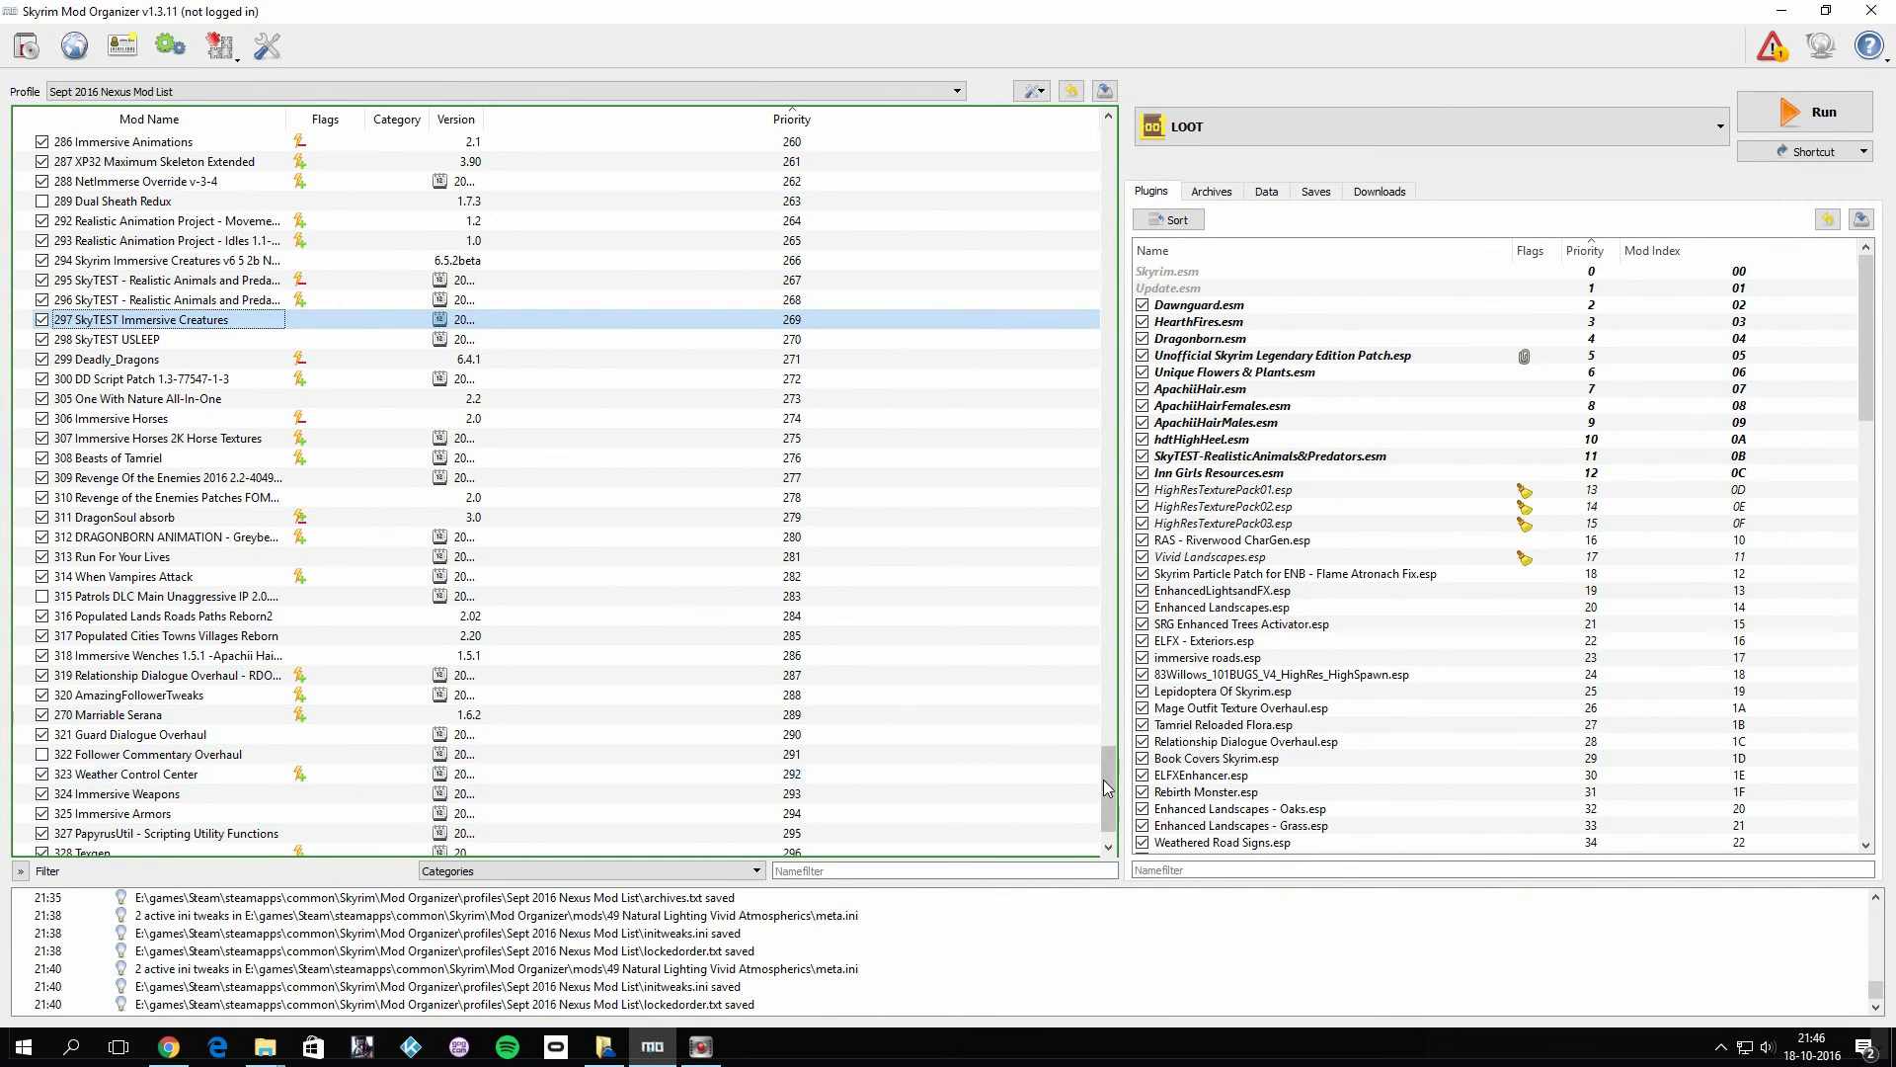
scroll(1111, 772, "up", 3)
scroll(1111, 771, "up", 3)
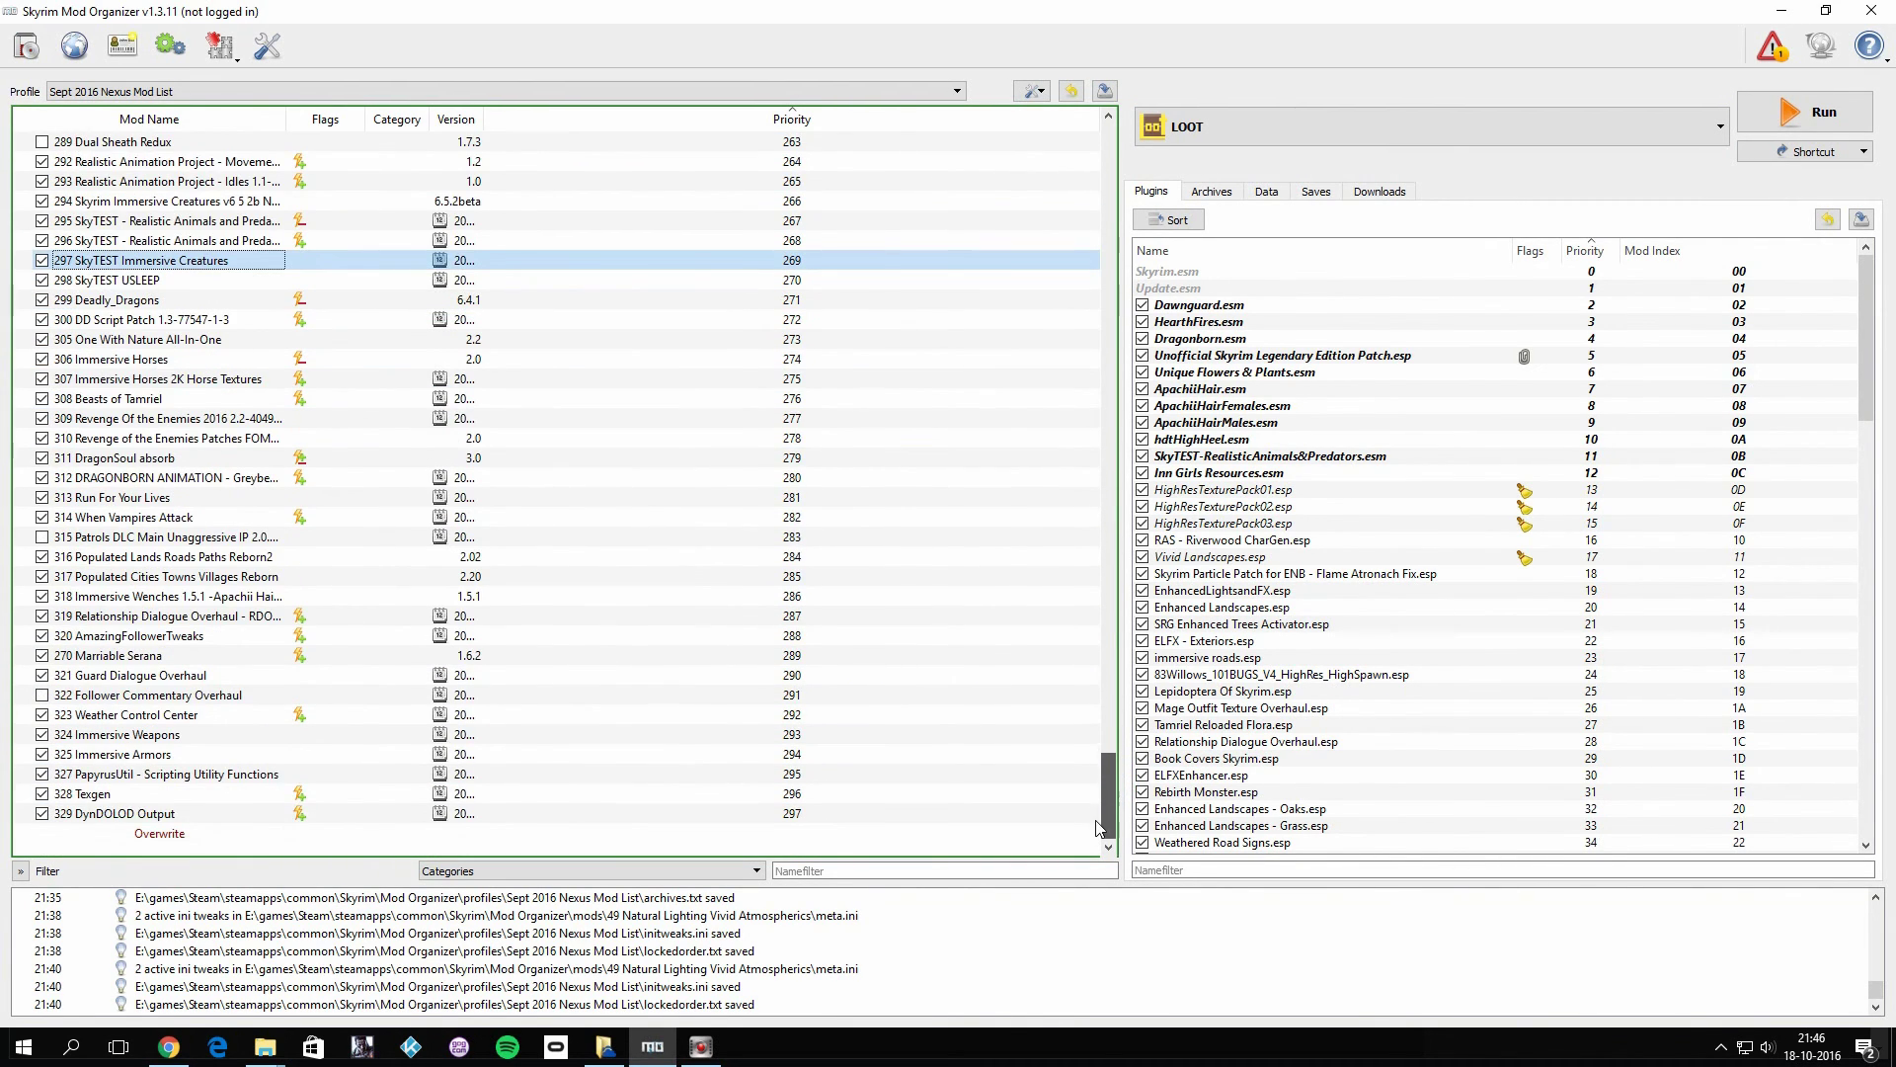
scroll(569, 523, "up", 5)
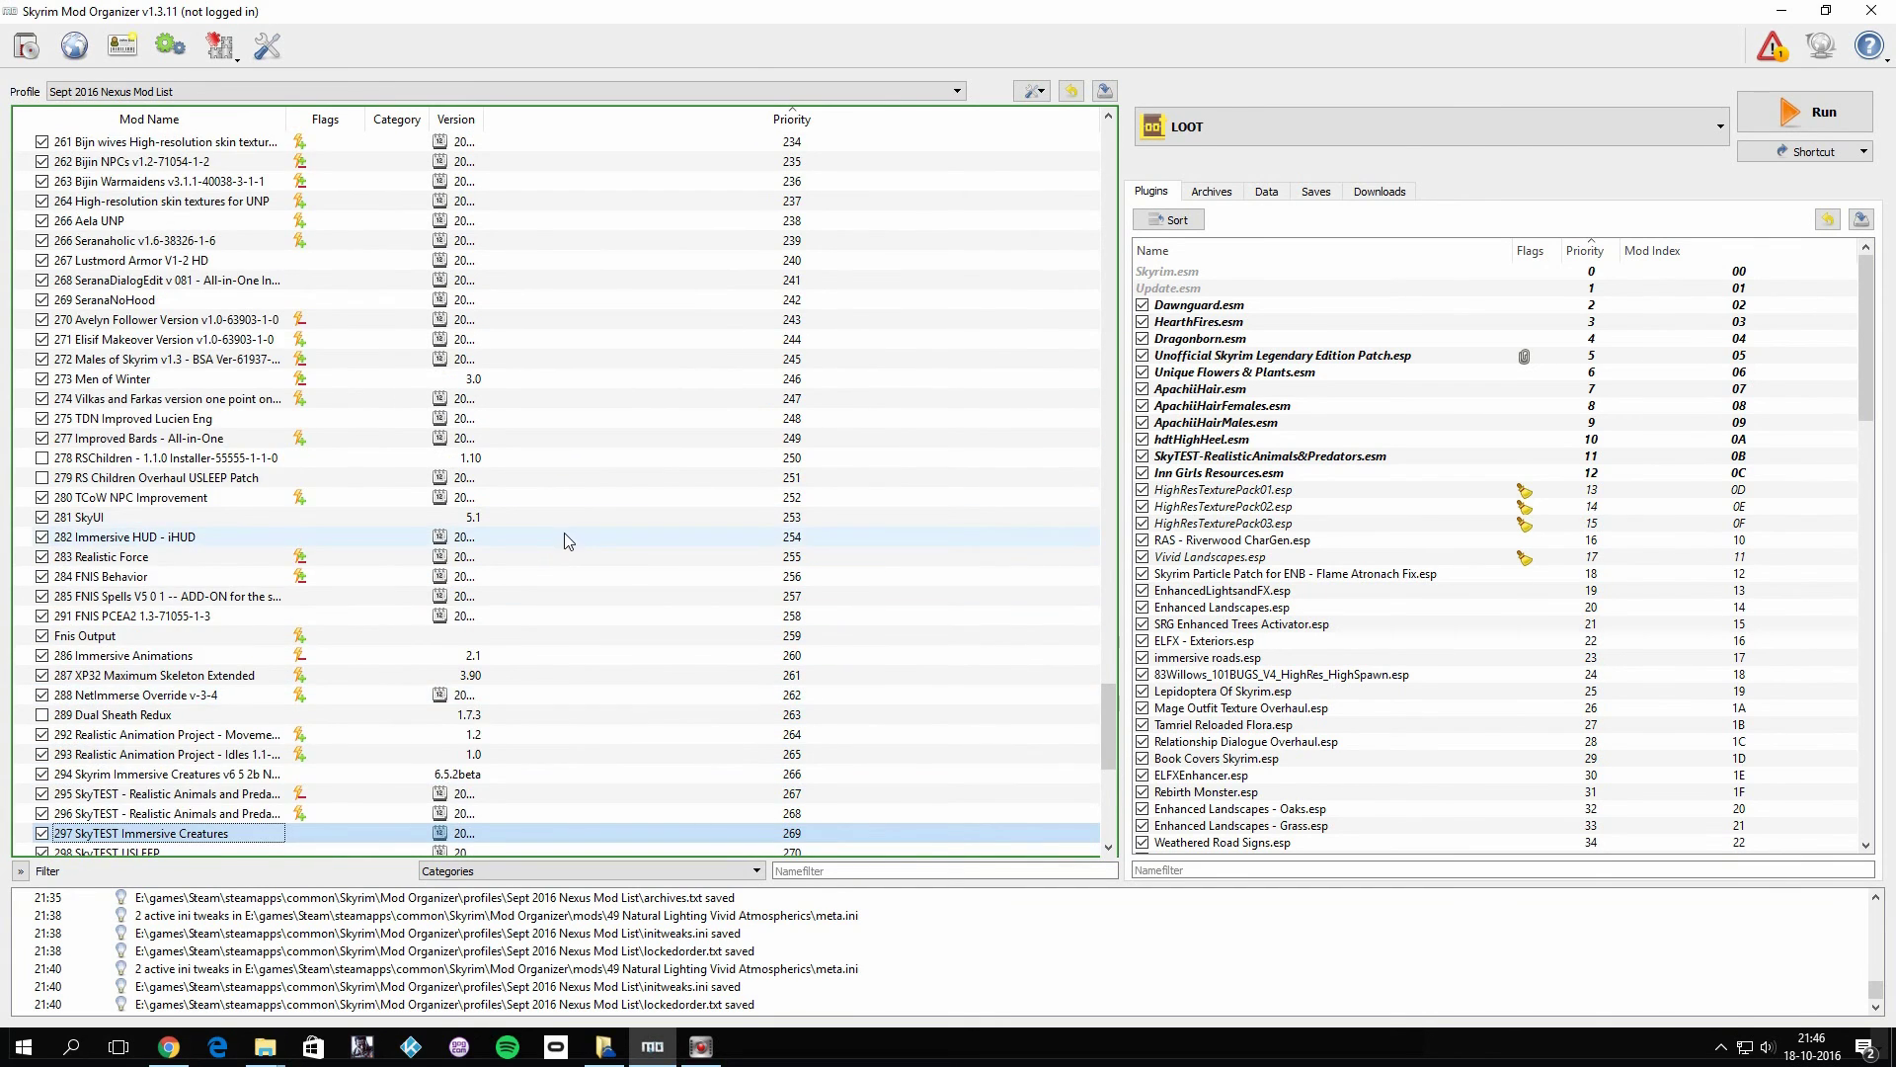
scroll(609, 632, "down", 8)
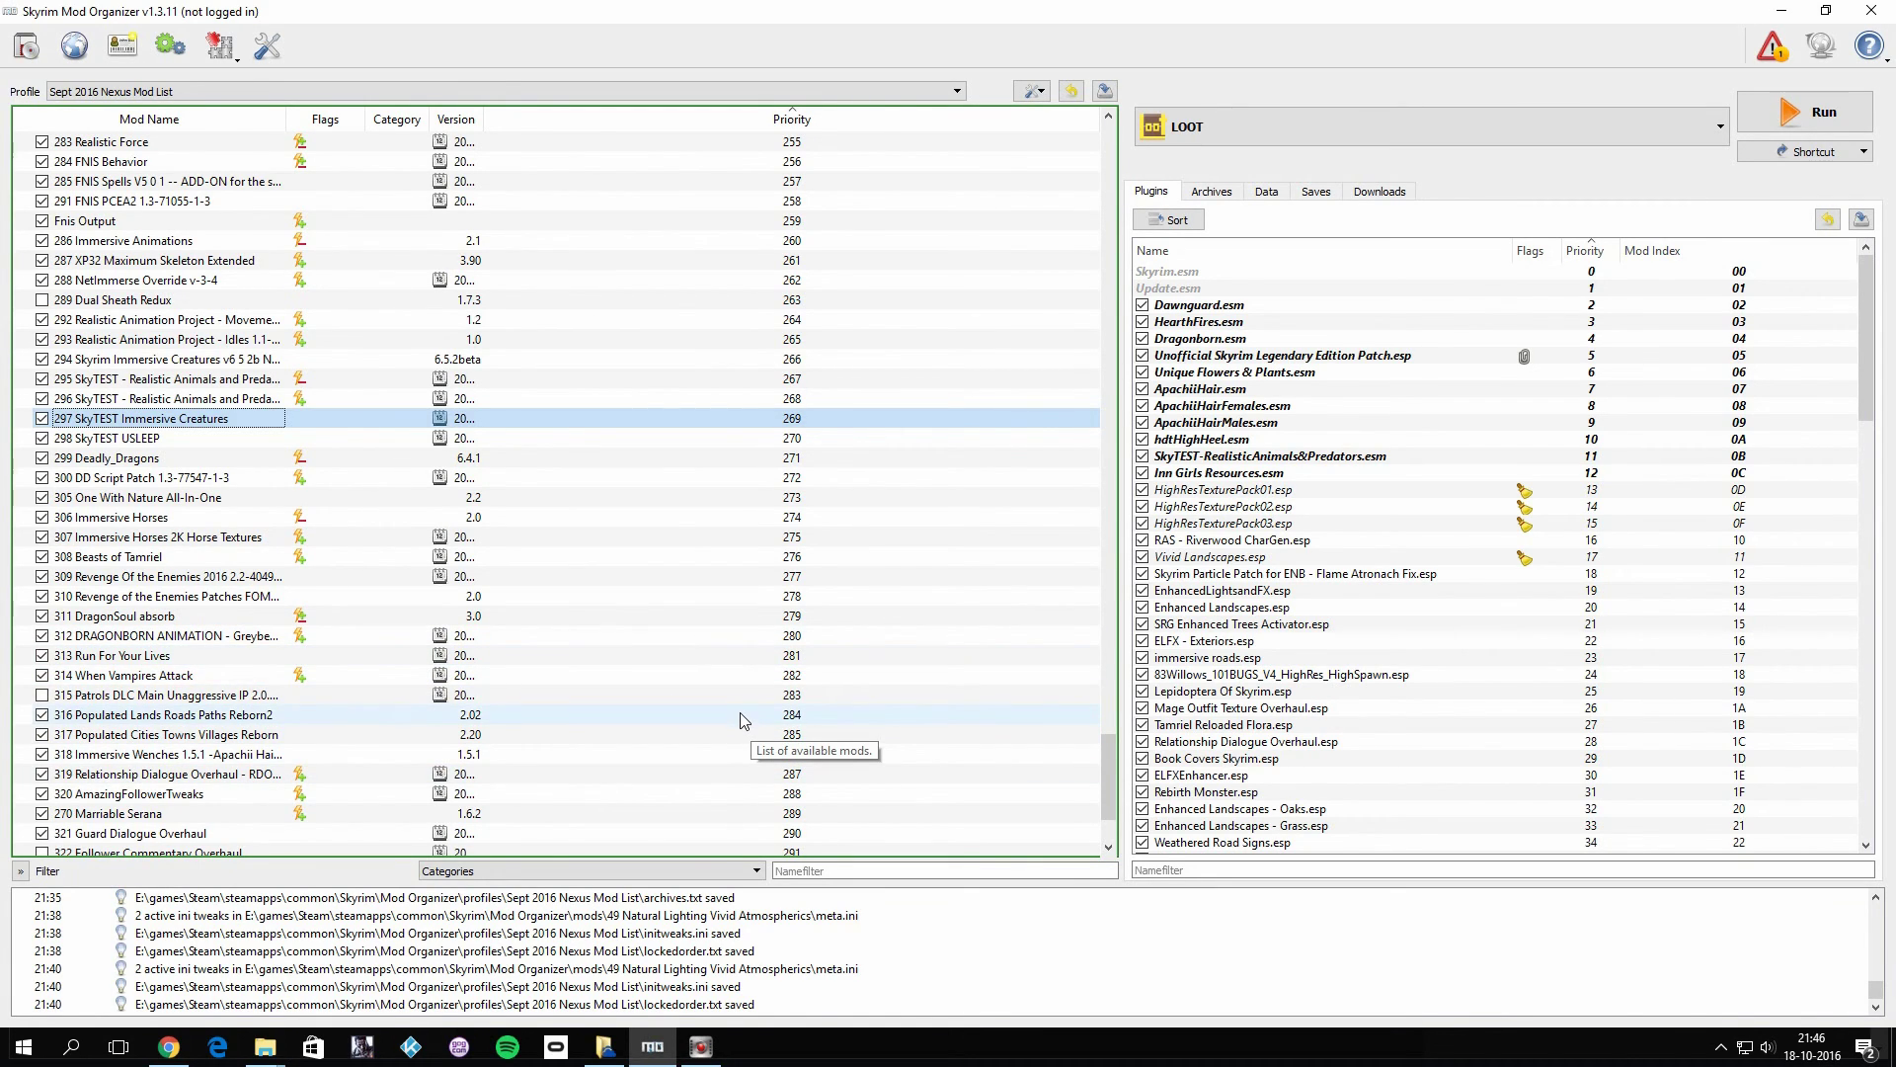
scroll(1020, 837, "down", 3)
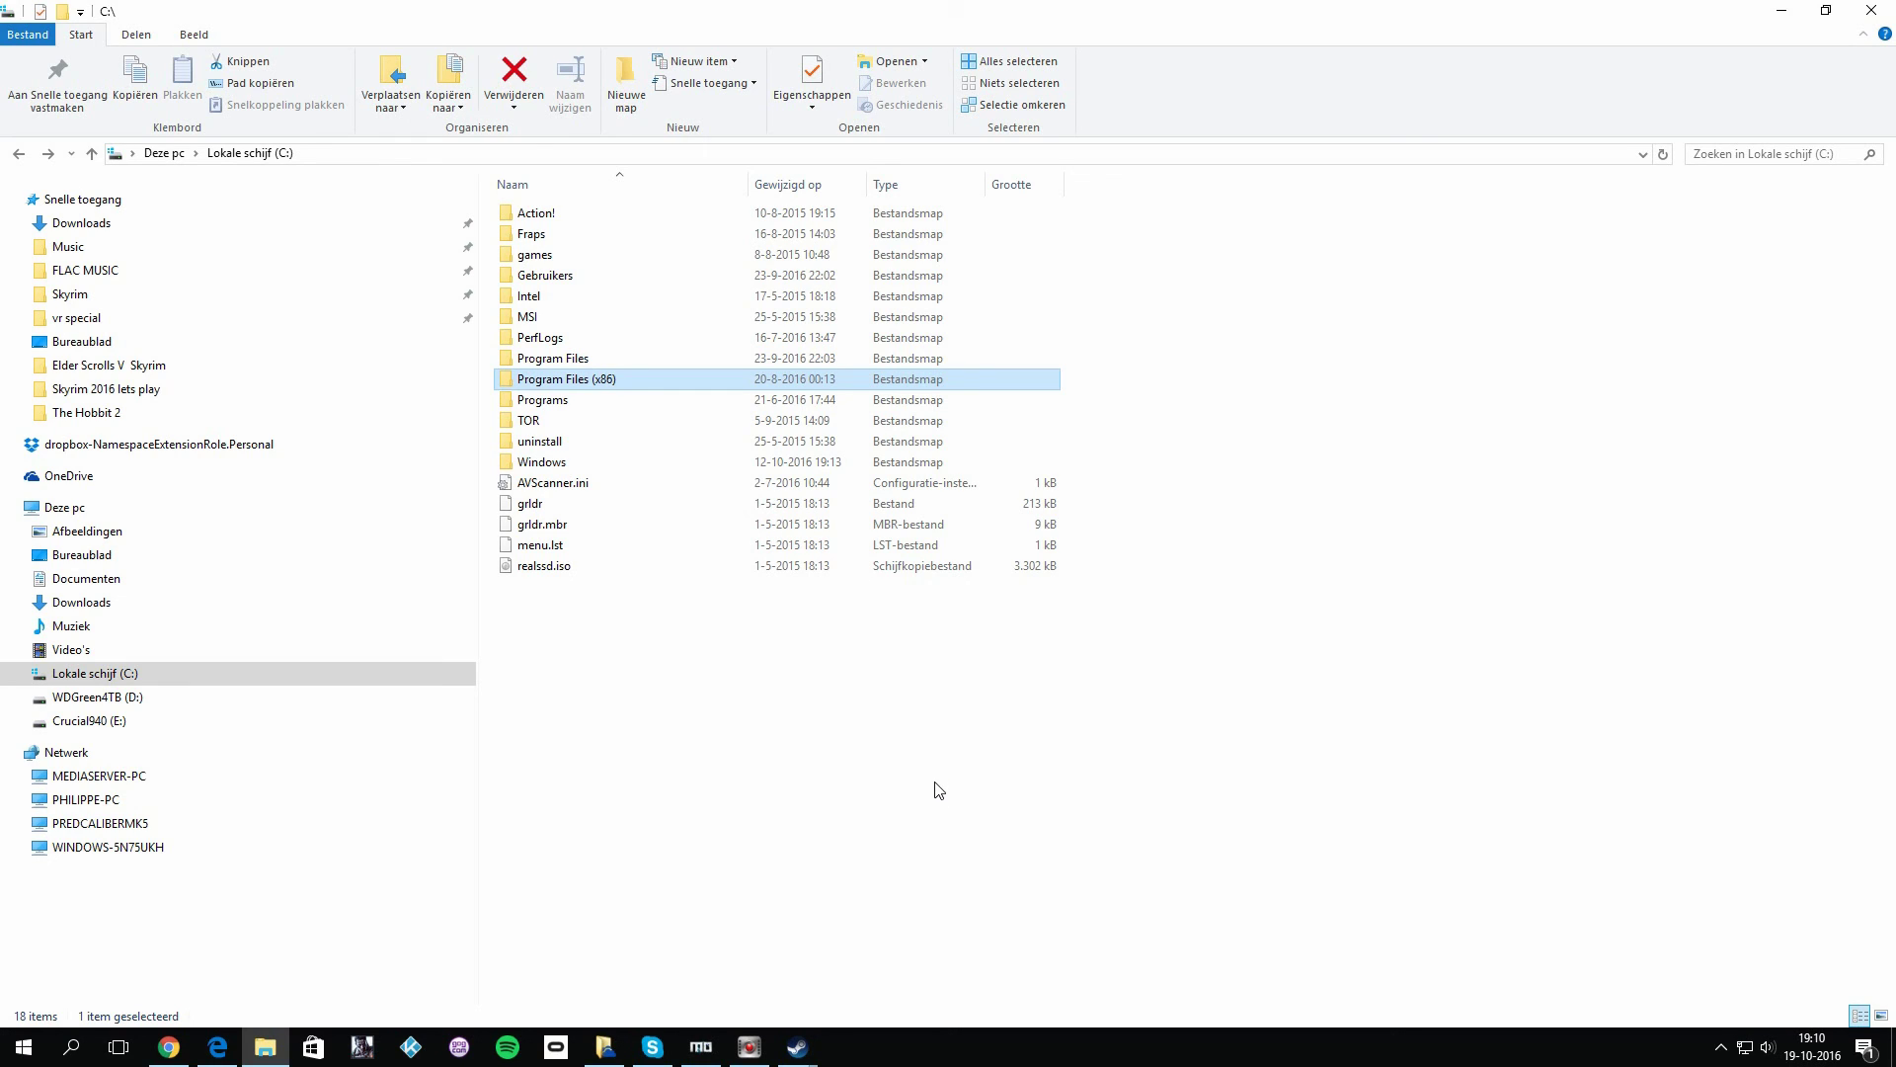
- Switch to Steam, view the install location choices for The Basement Collection, and cancel the installation
left_click(816, 1049)
left_click(903, 973)
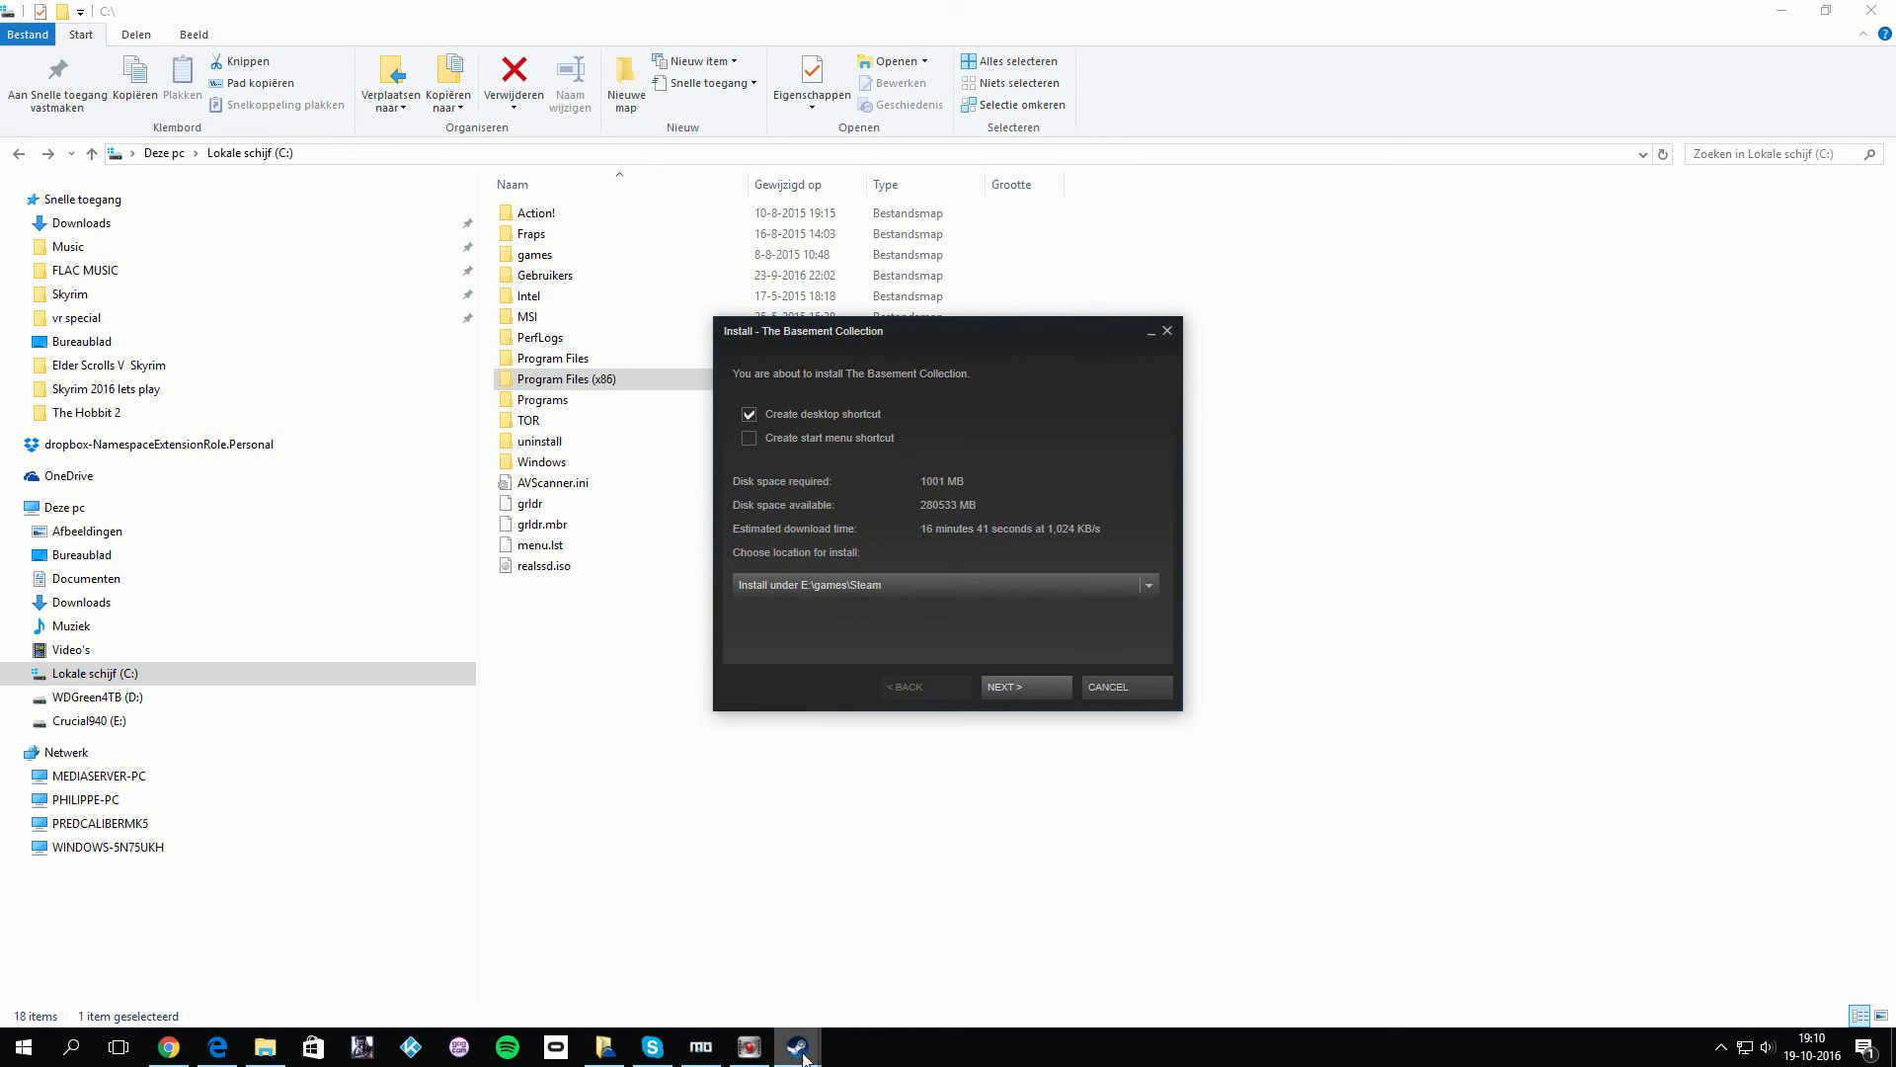
left_click(762, 1009)
mouse_move(798, 1047)
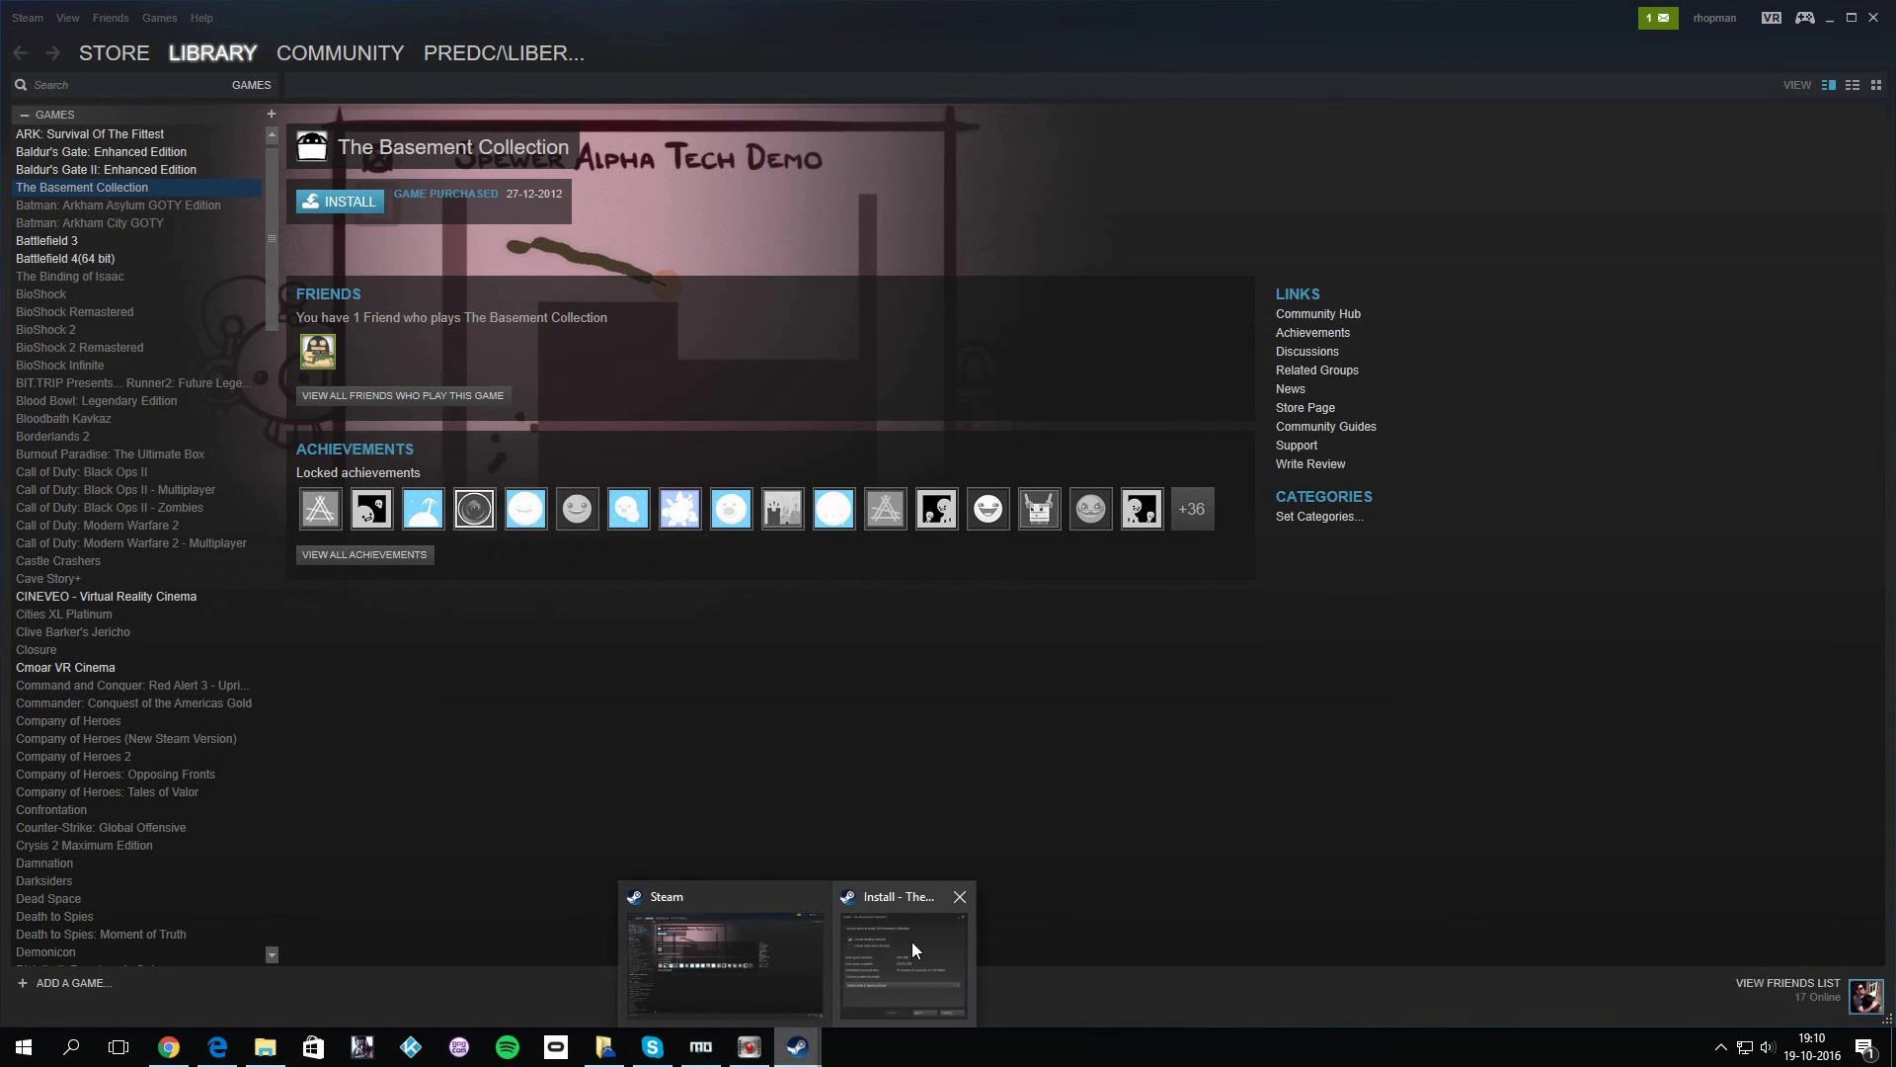
left_click(908, 942)
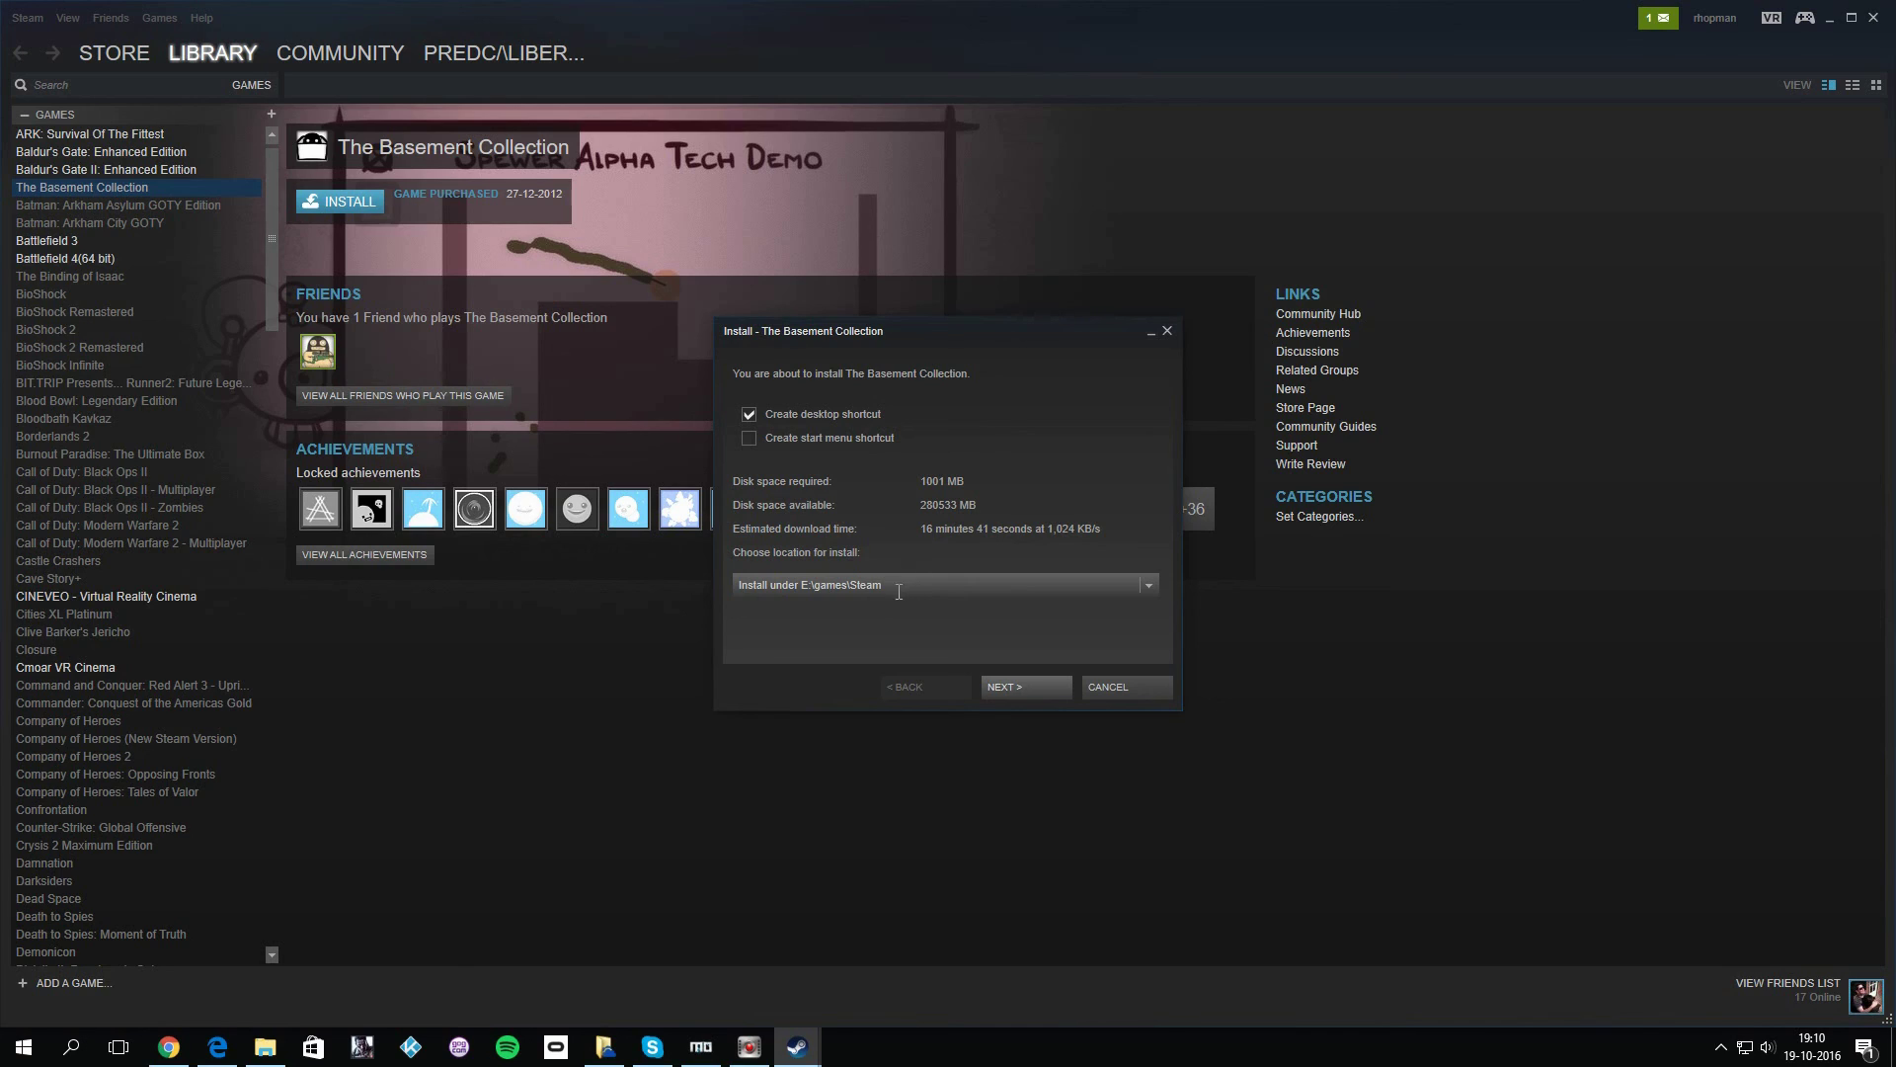
left_click(1152, 586)
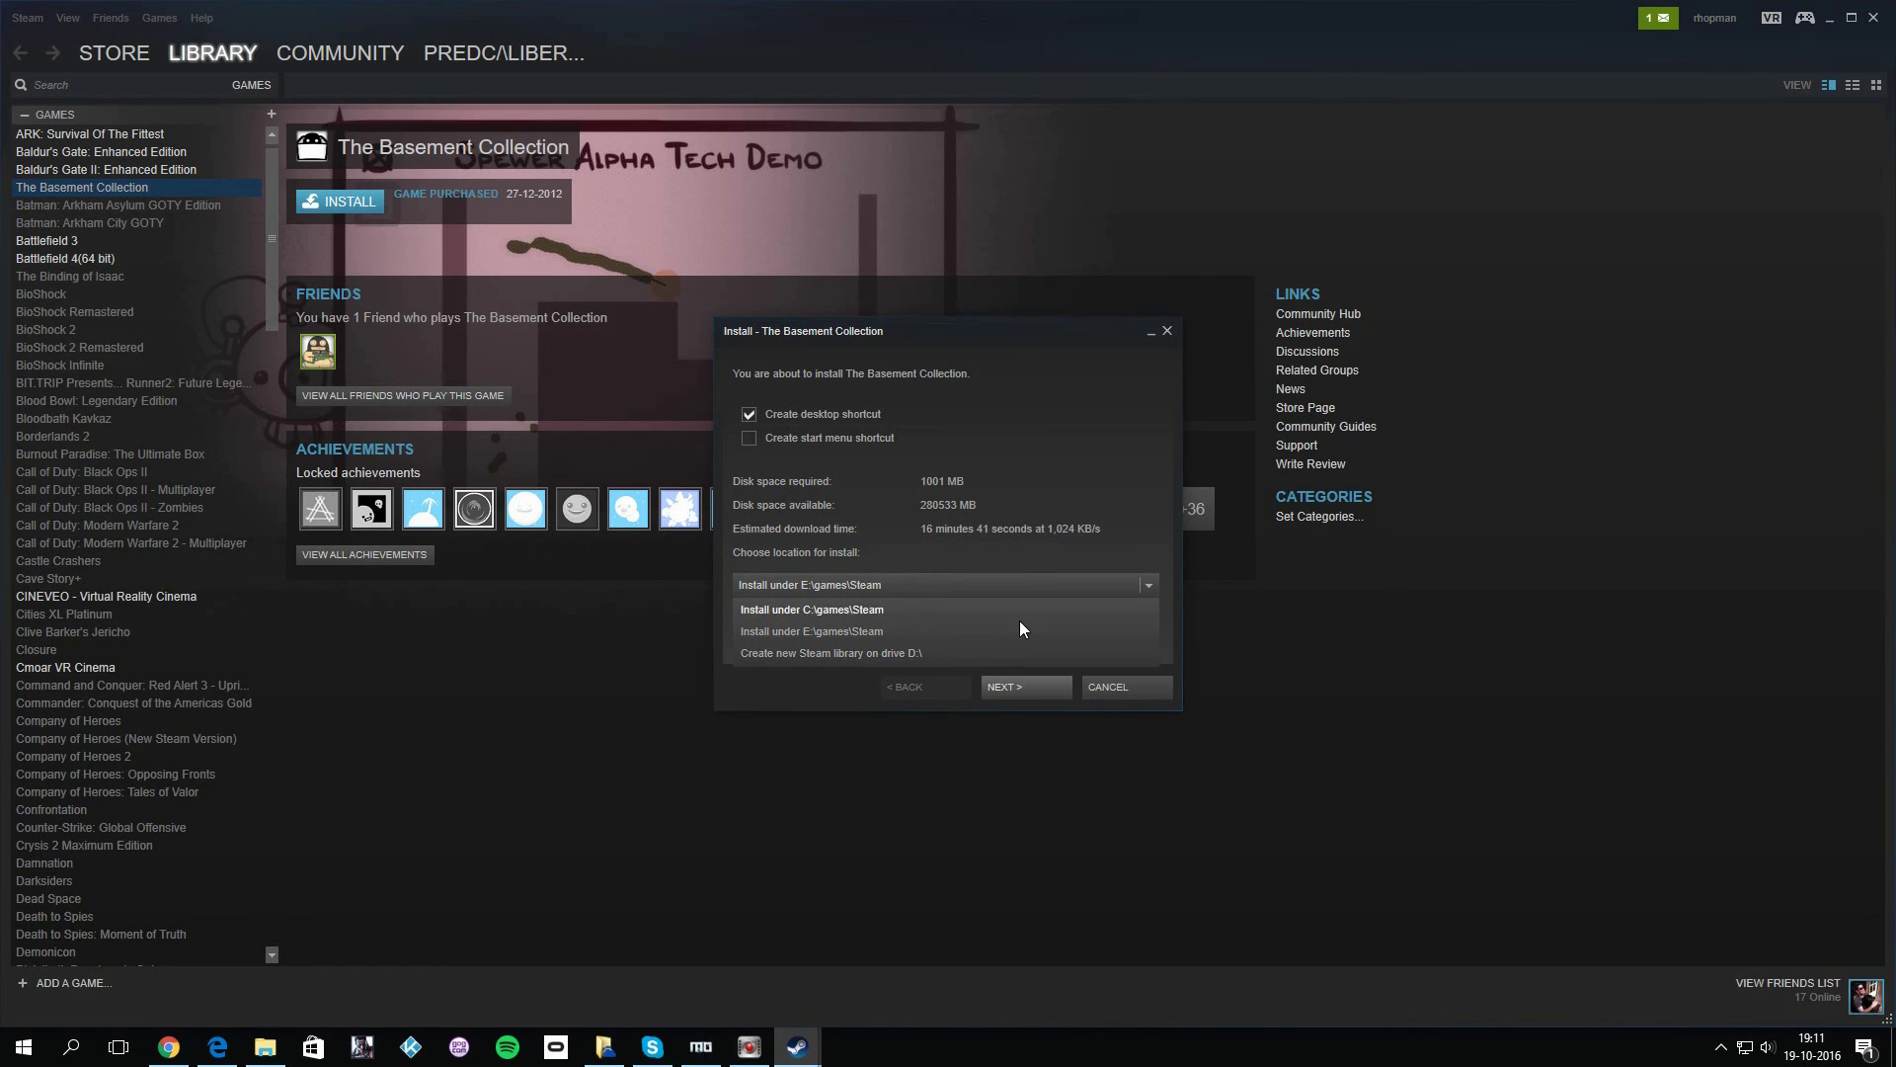
left_click(1126, 686)
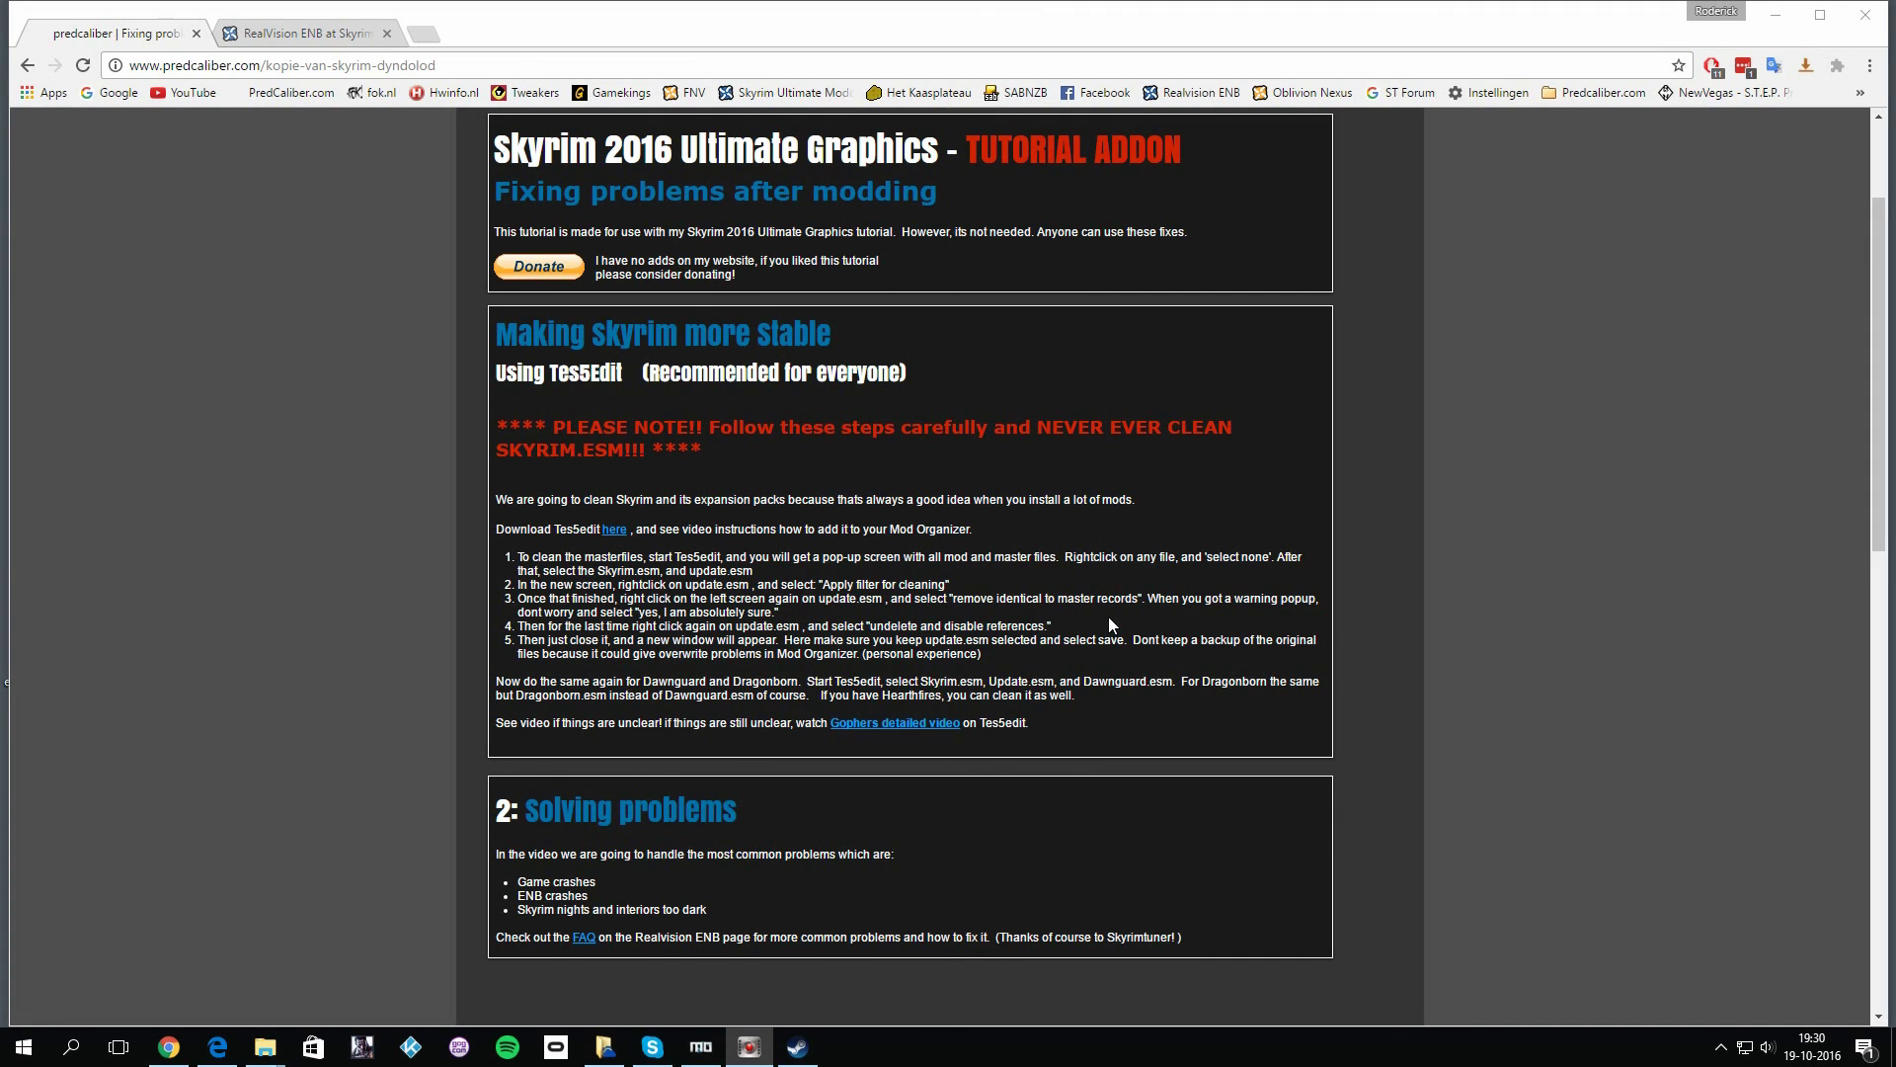
- Review the tutorial page's stability and Solving problems sections, and show the Windows desktop
scroll(1106, 637, "up", 1)
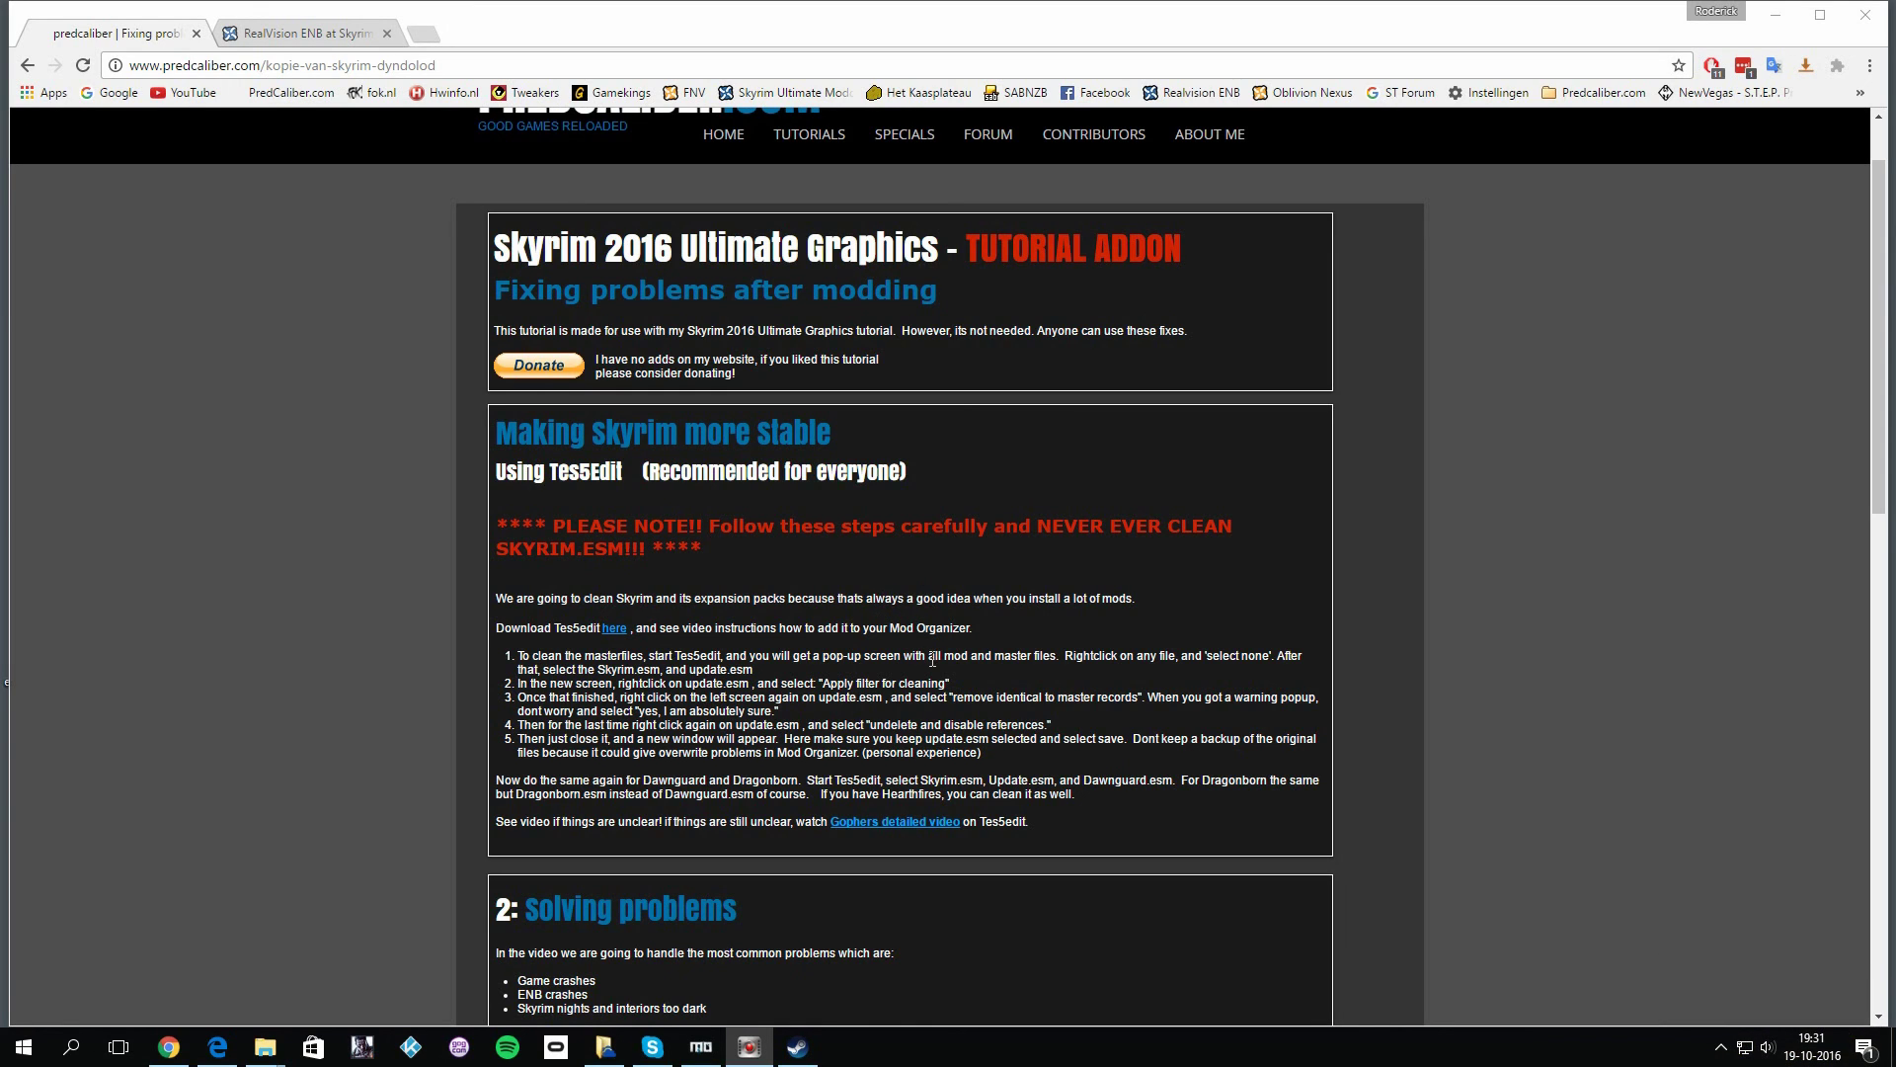
scroll(933, 659, "down", 1)
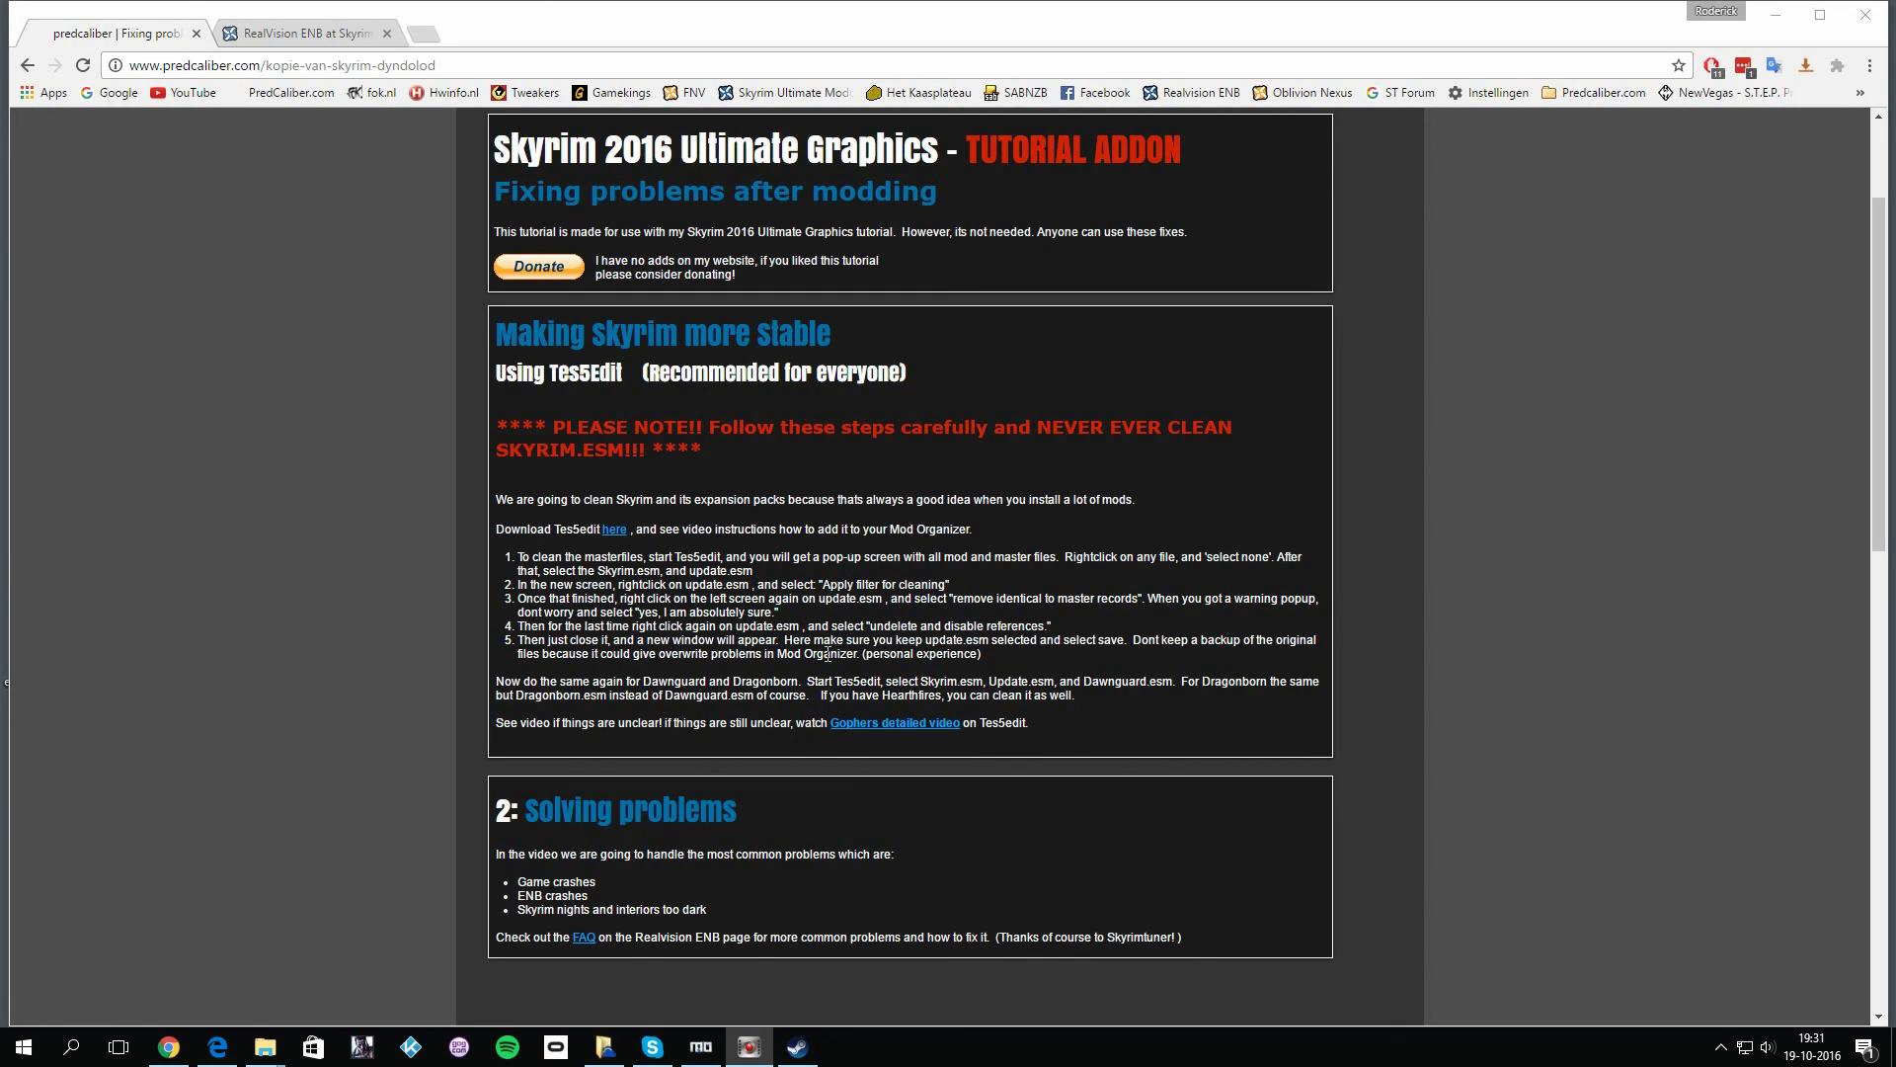
key("super+d")
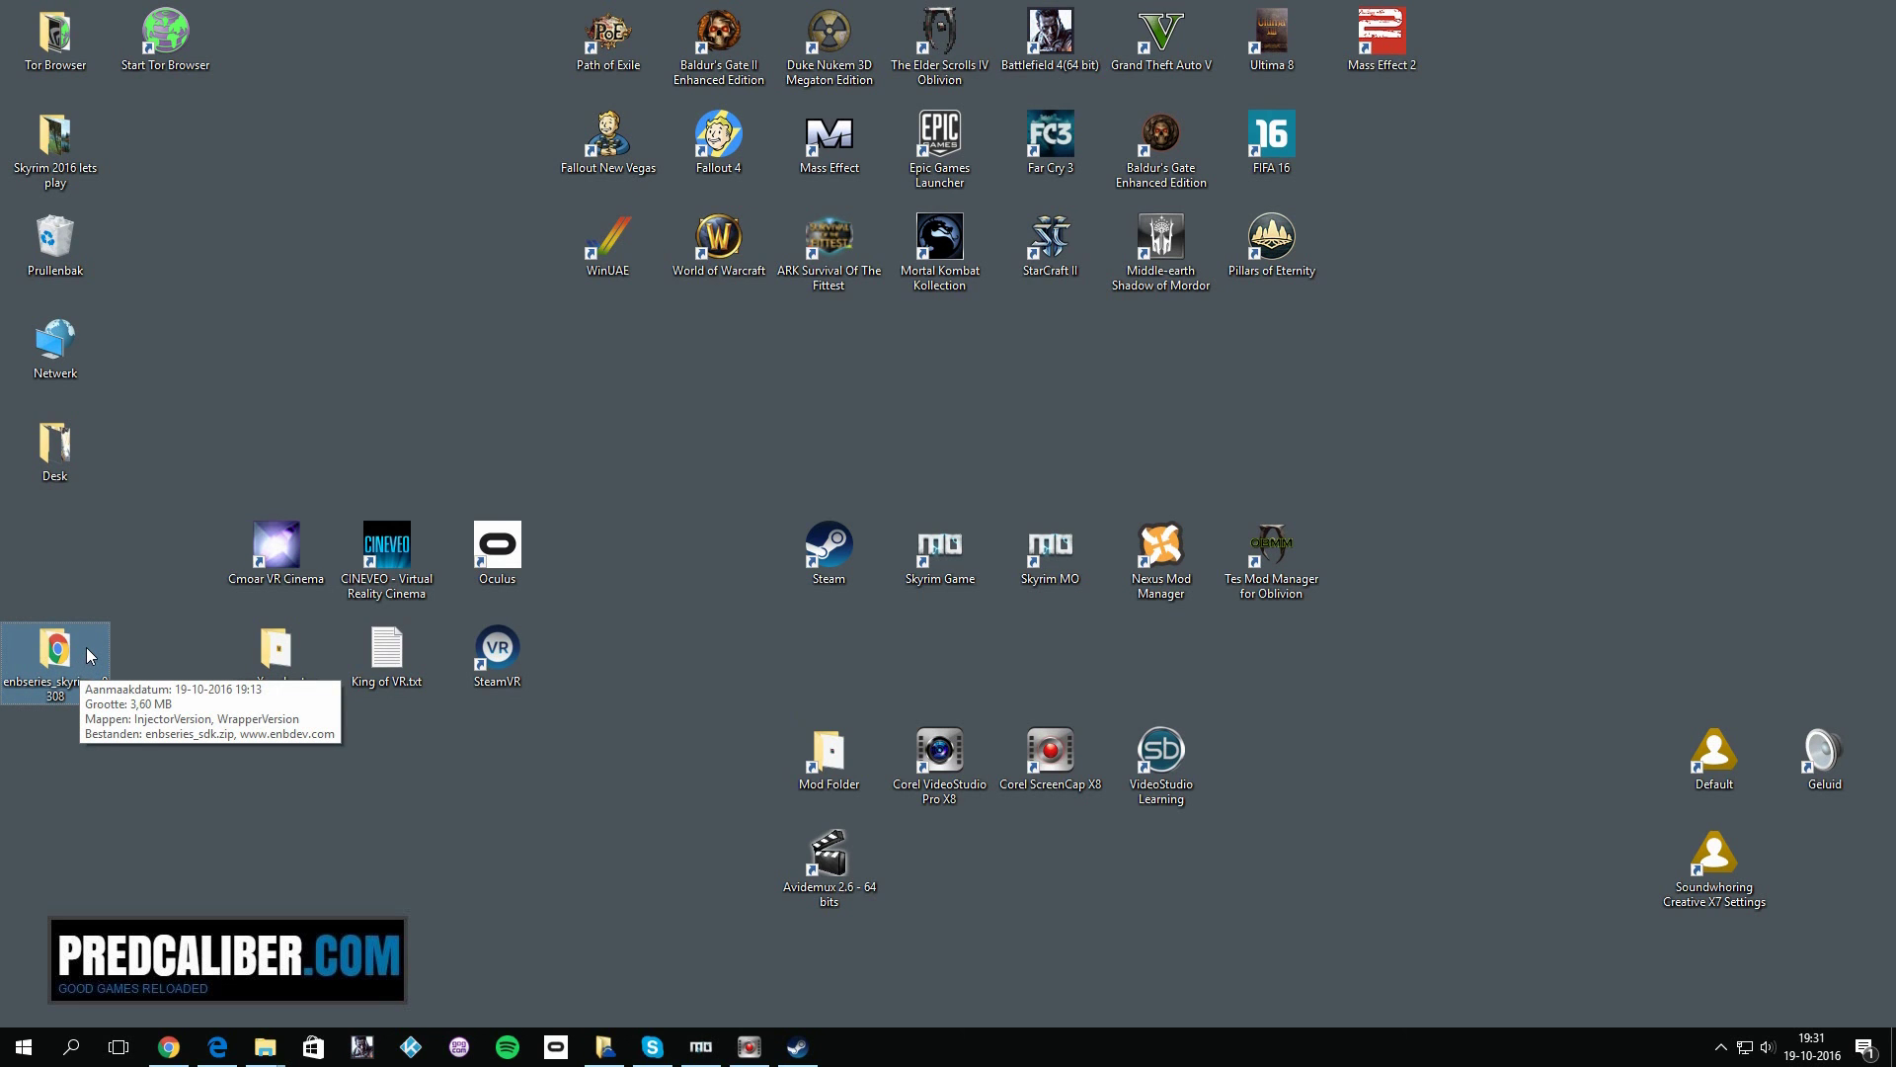
- Open the enbseries_skyrim_v0308 folder on the desktop and view the contents of its WrapperVersion and InjectorVersion folders
double_click(94, 656)
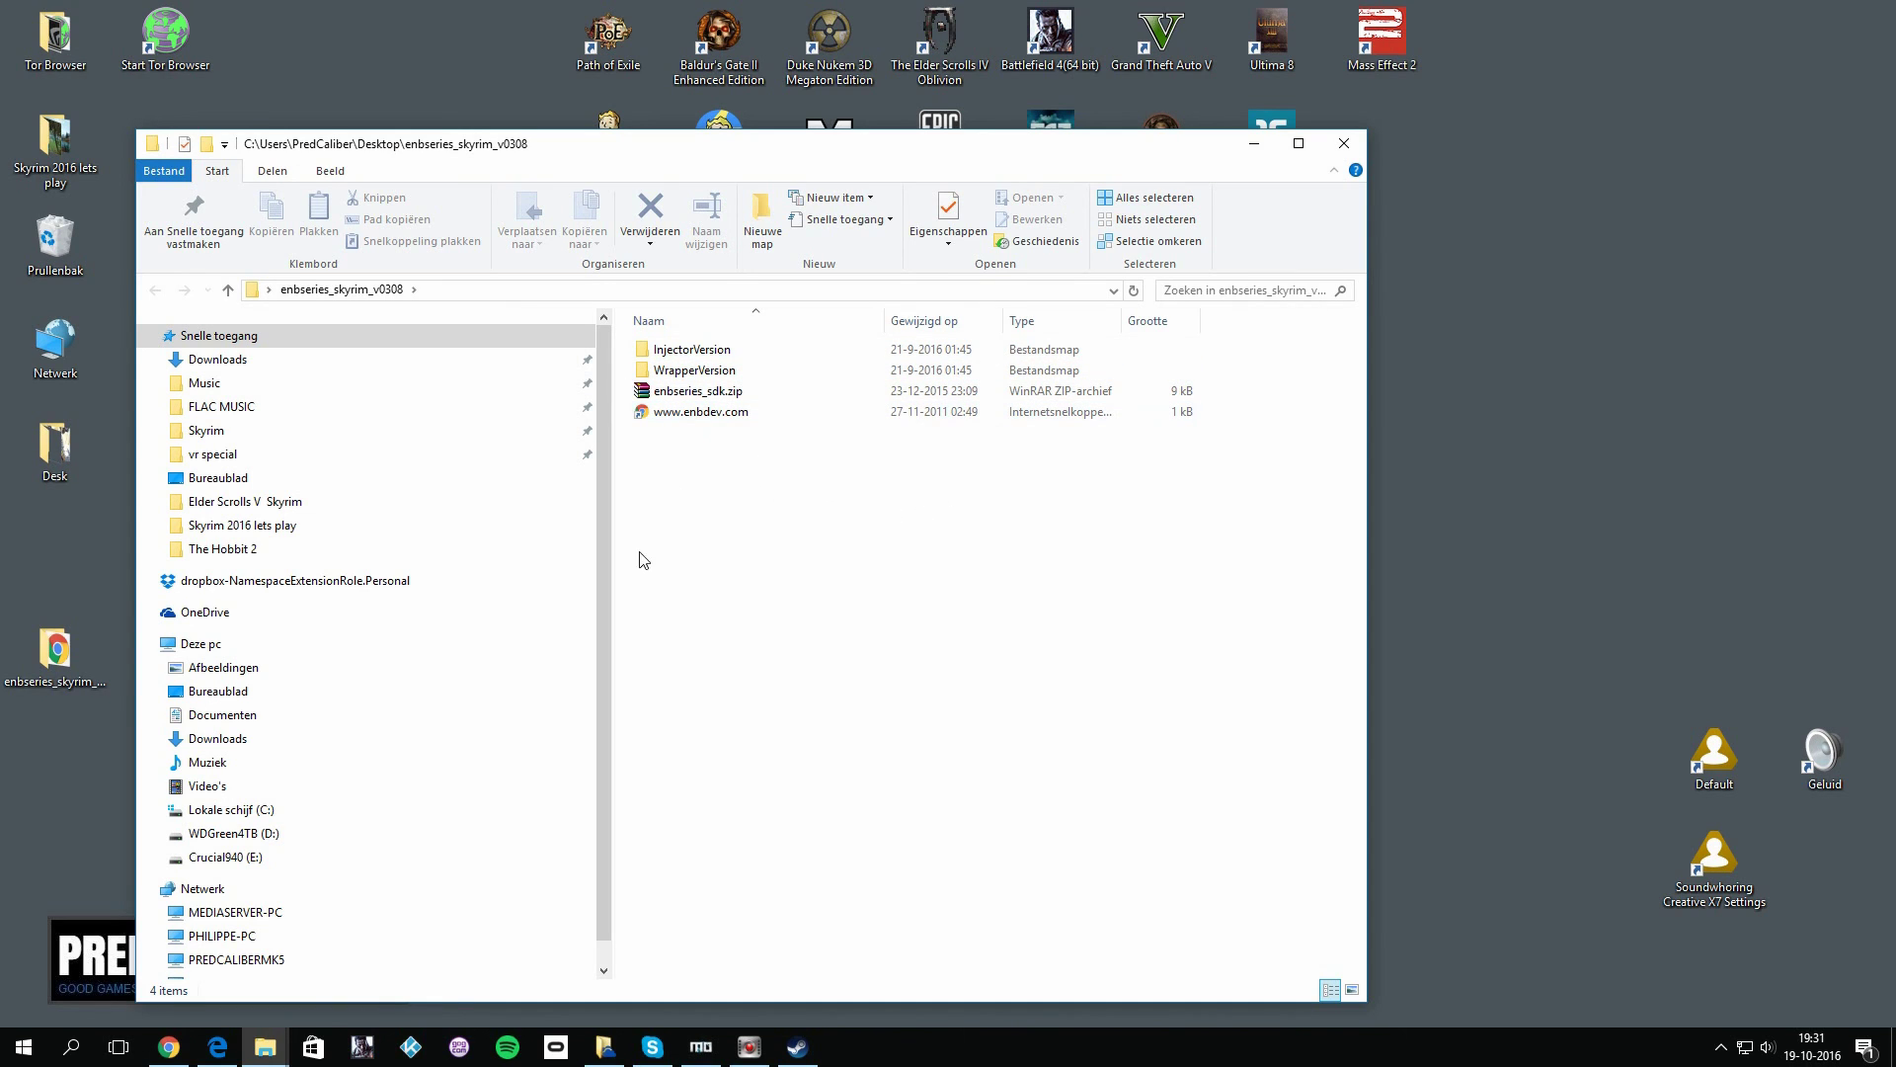
double_click(724, 371)
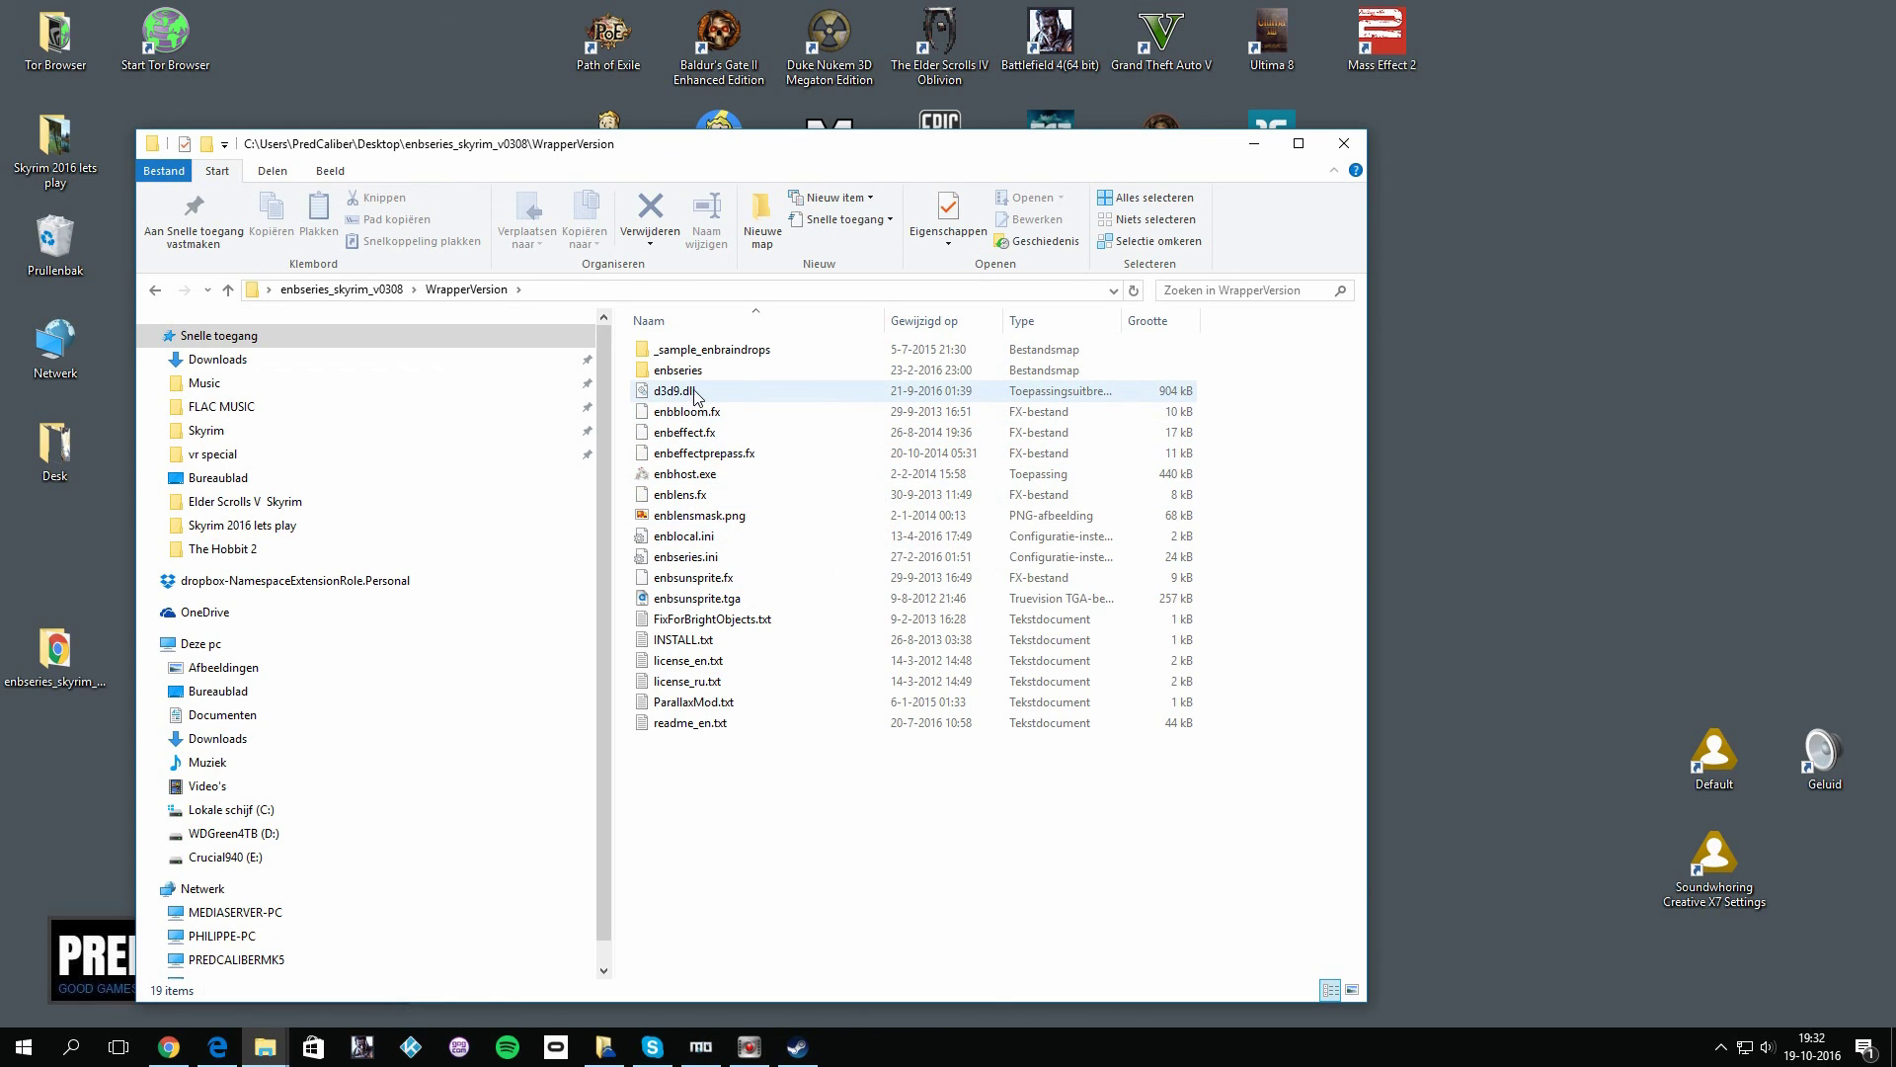
mouse_move(697, 396)
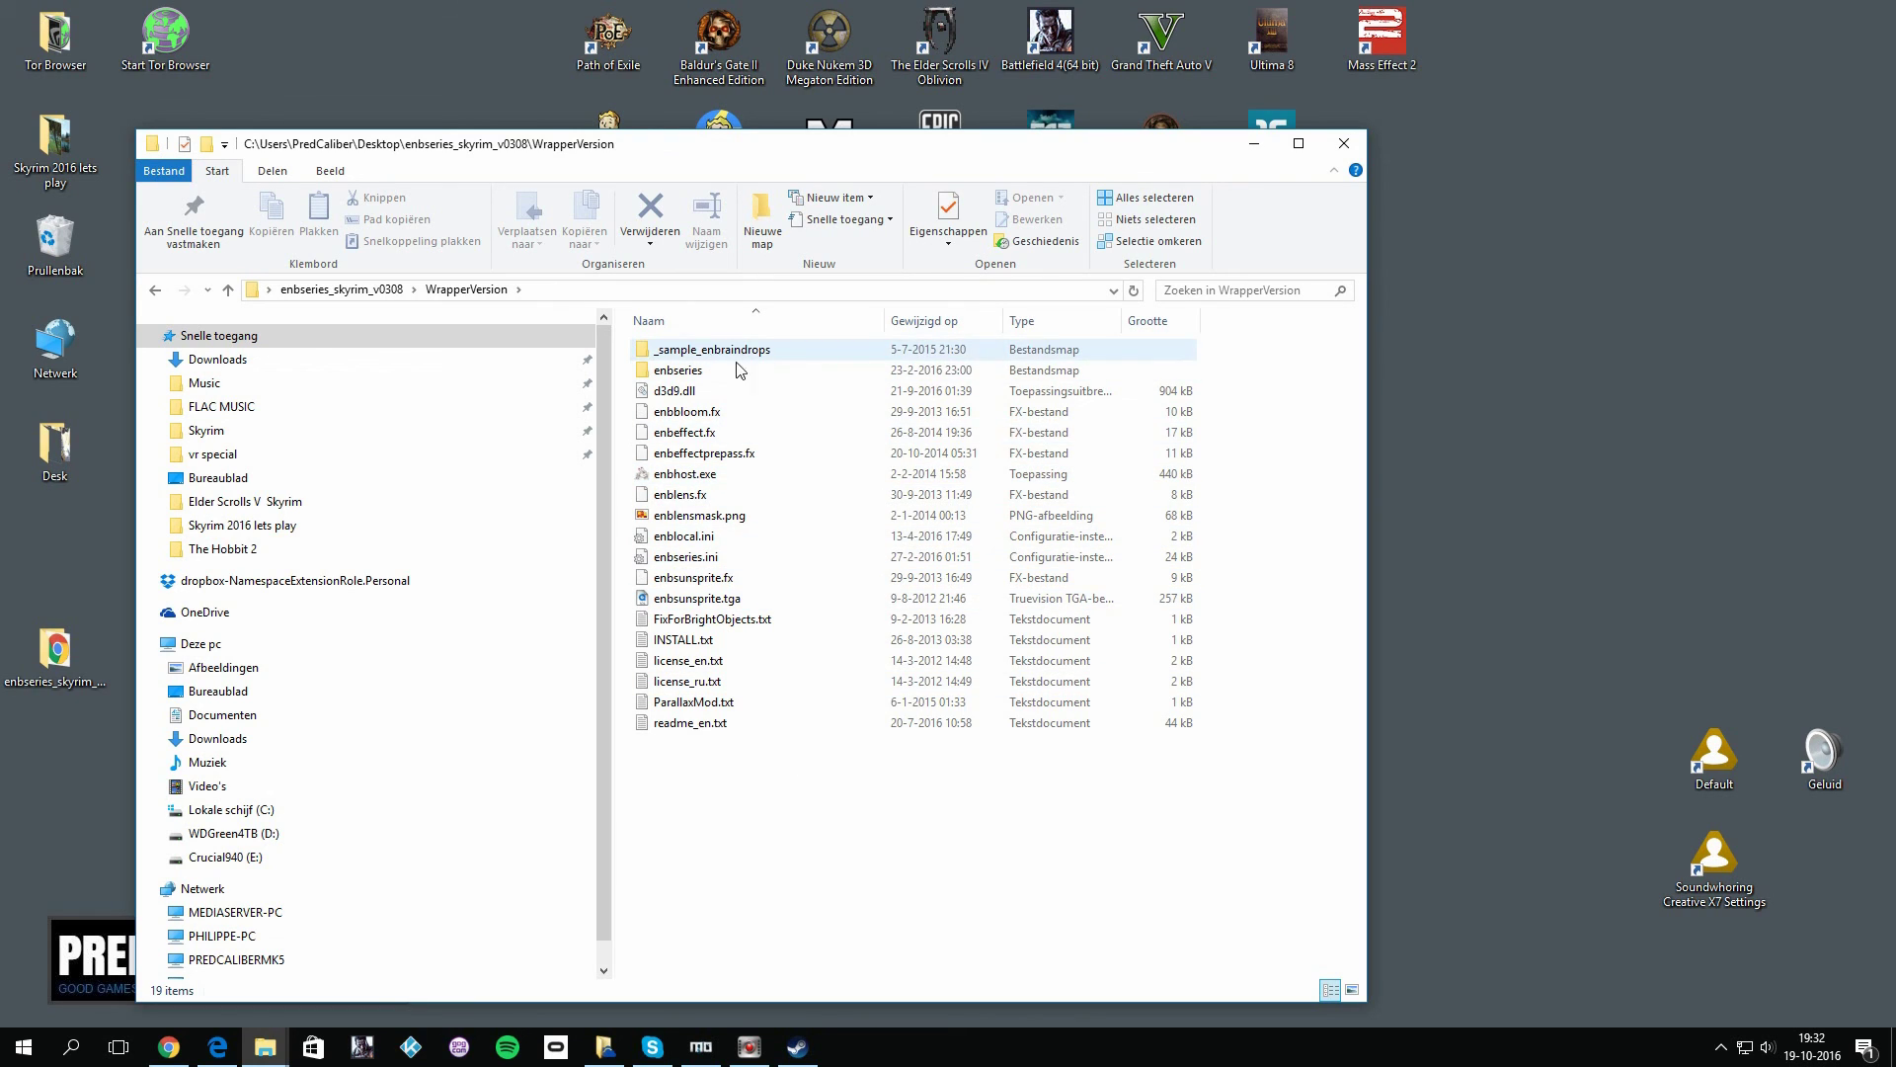
key("BackSpace")
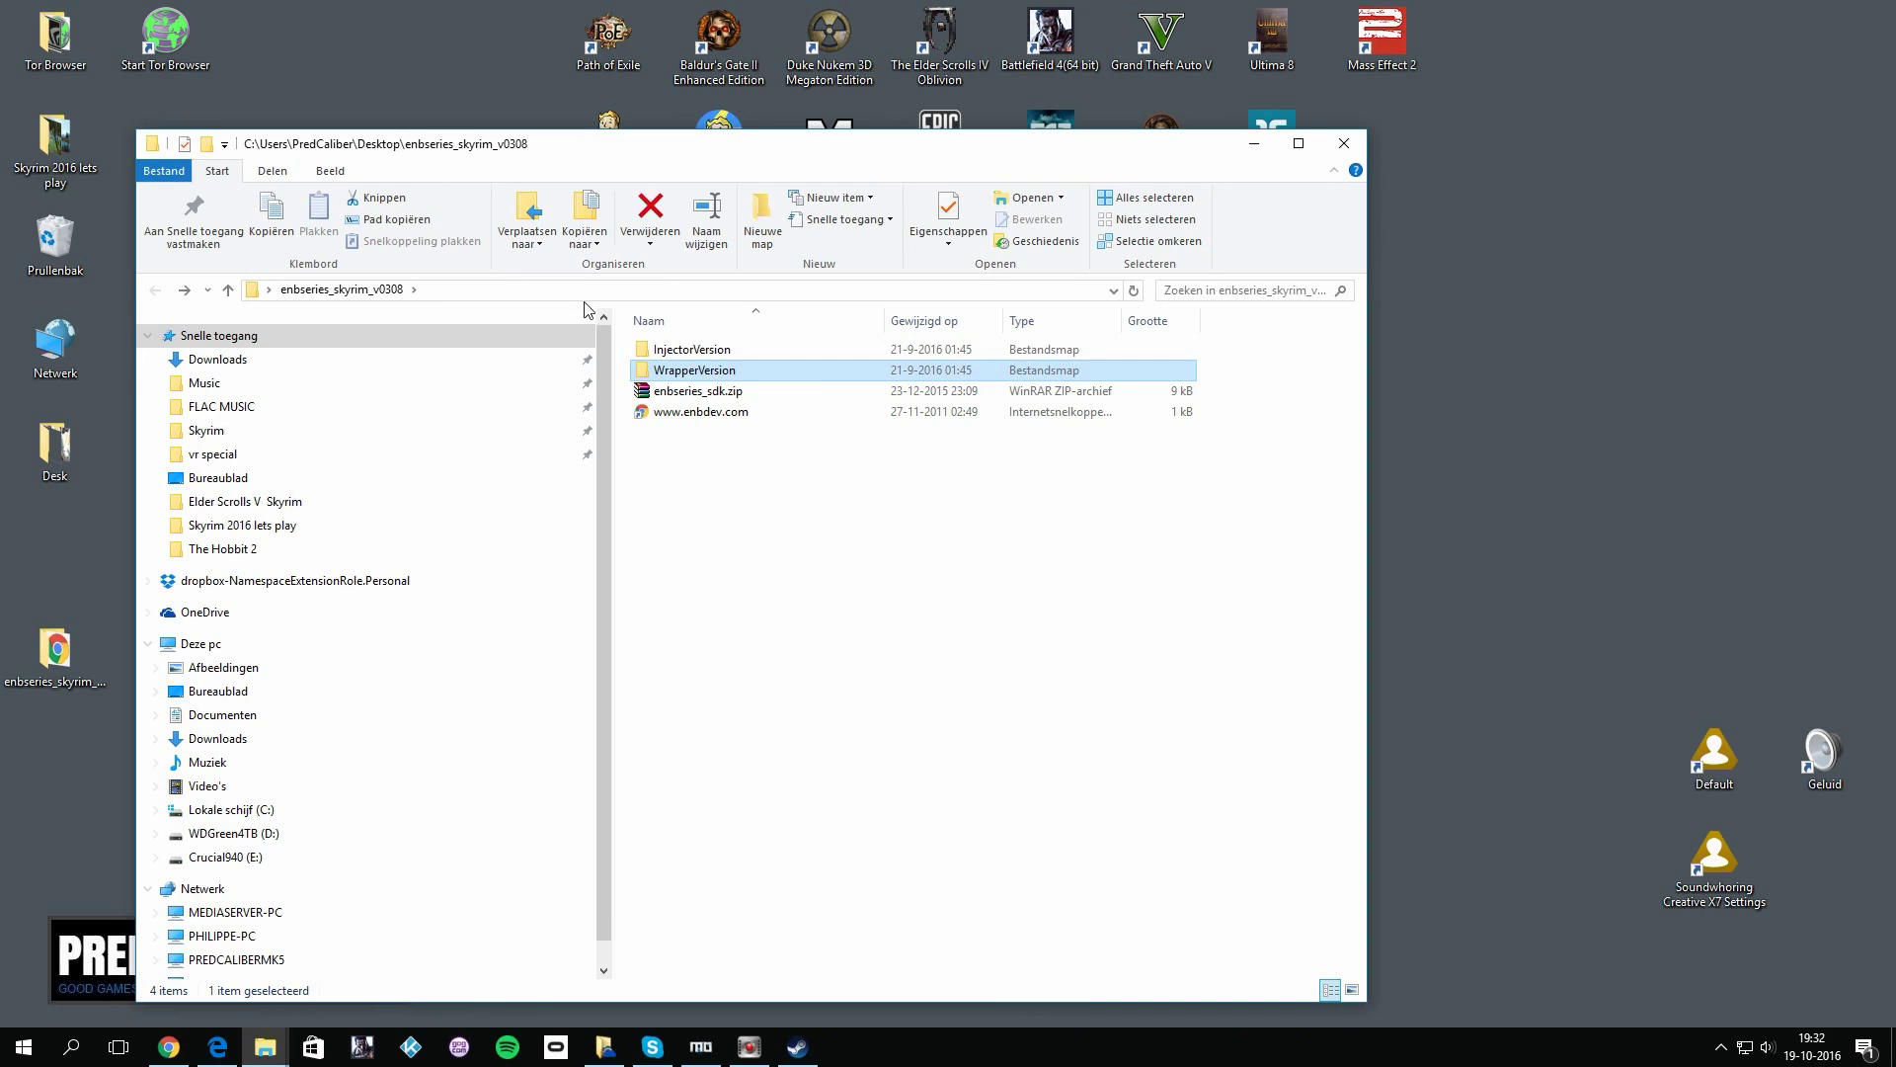
double_click(742, 350)
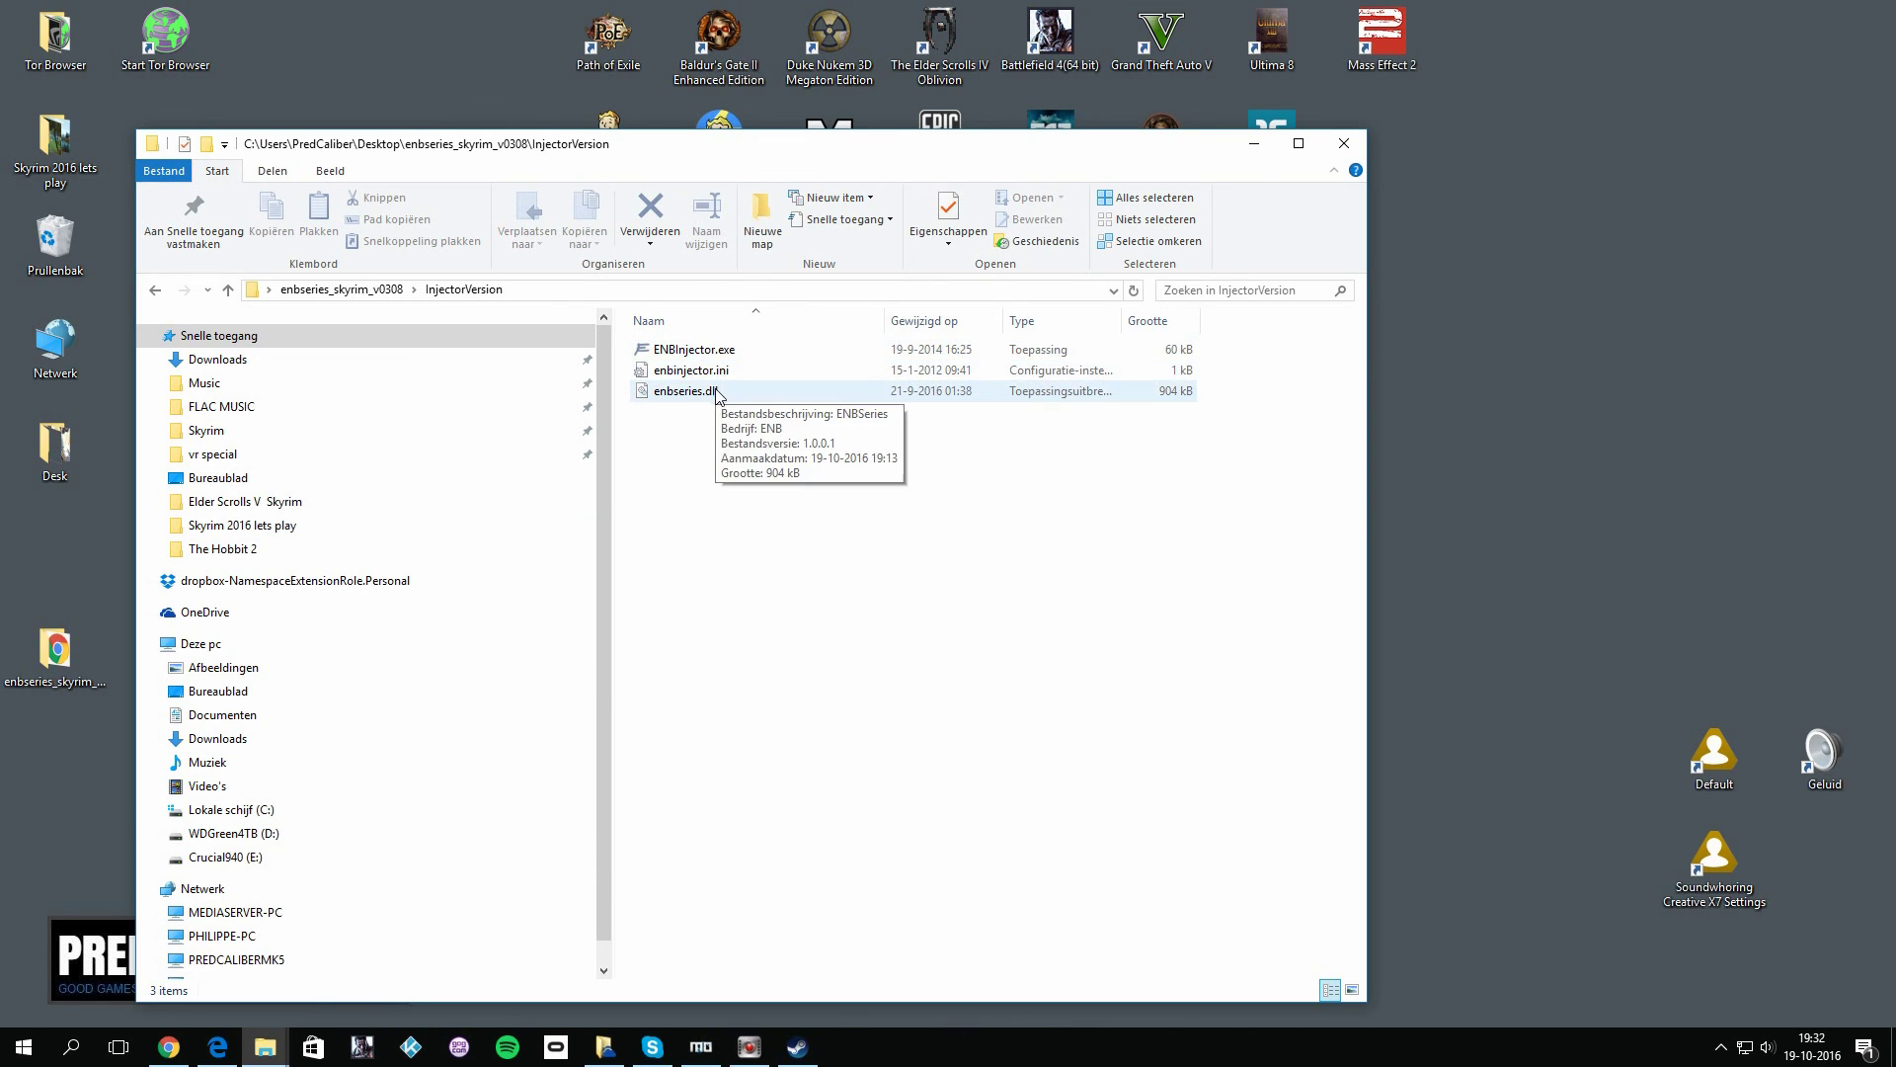
key("BackSpace")
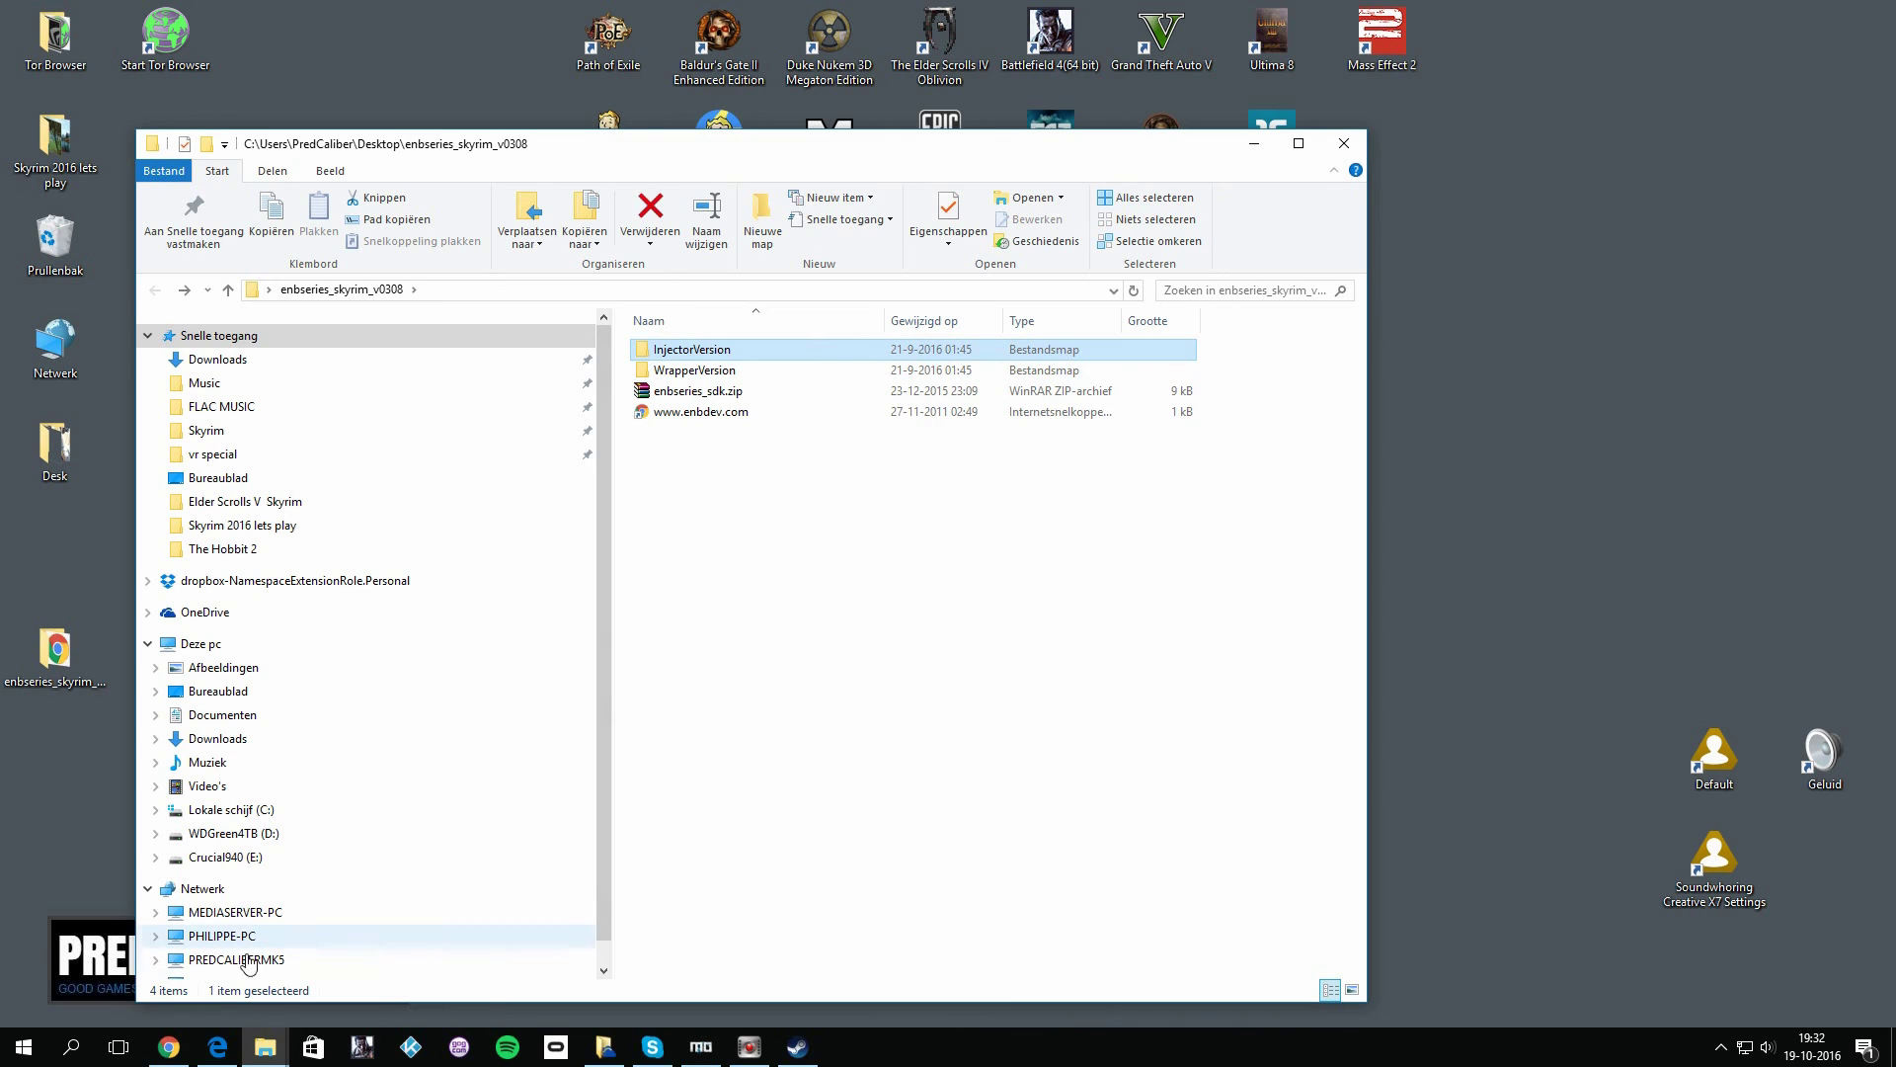
- Check the tutorial page in Chrome, and view the ENB download's InjectorVersion folder and the Skyrim game folder in File Explorer
left_click(165, 1050)
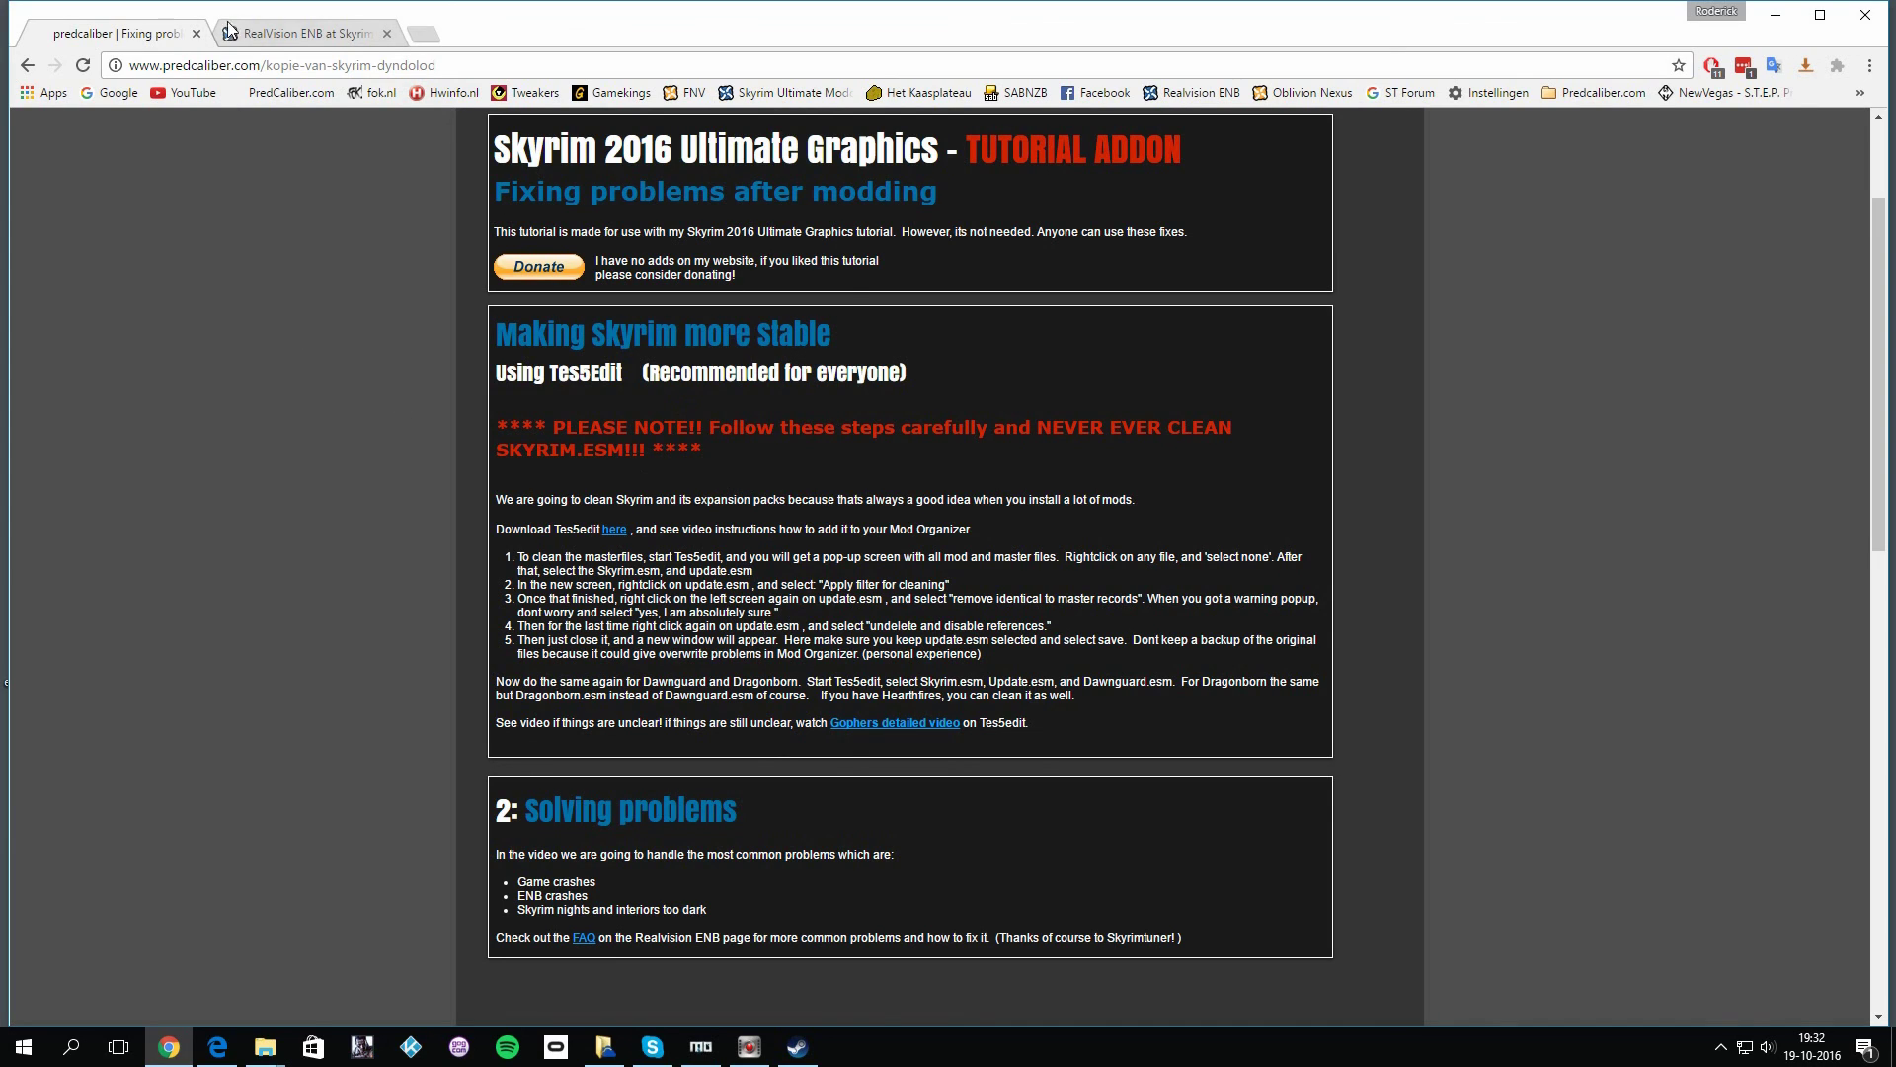
left_click(643, 935)
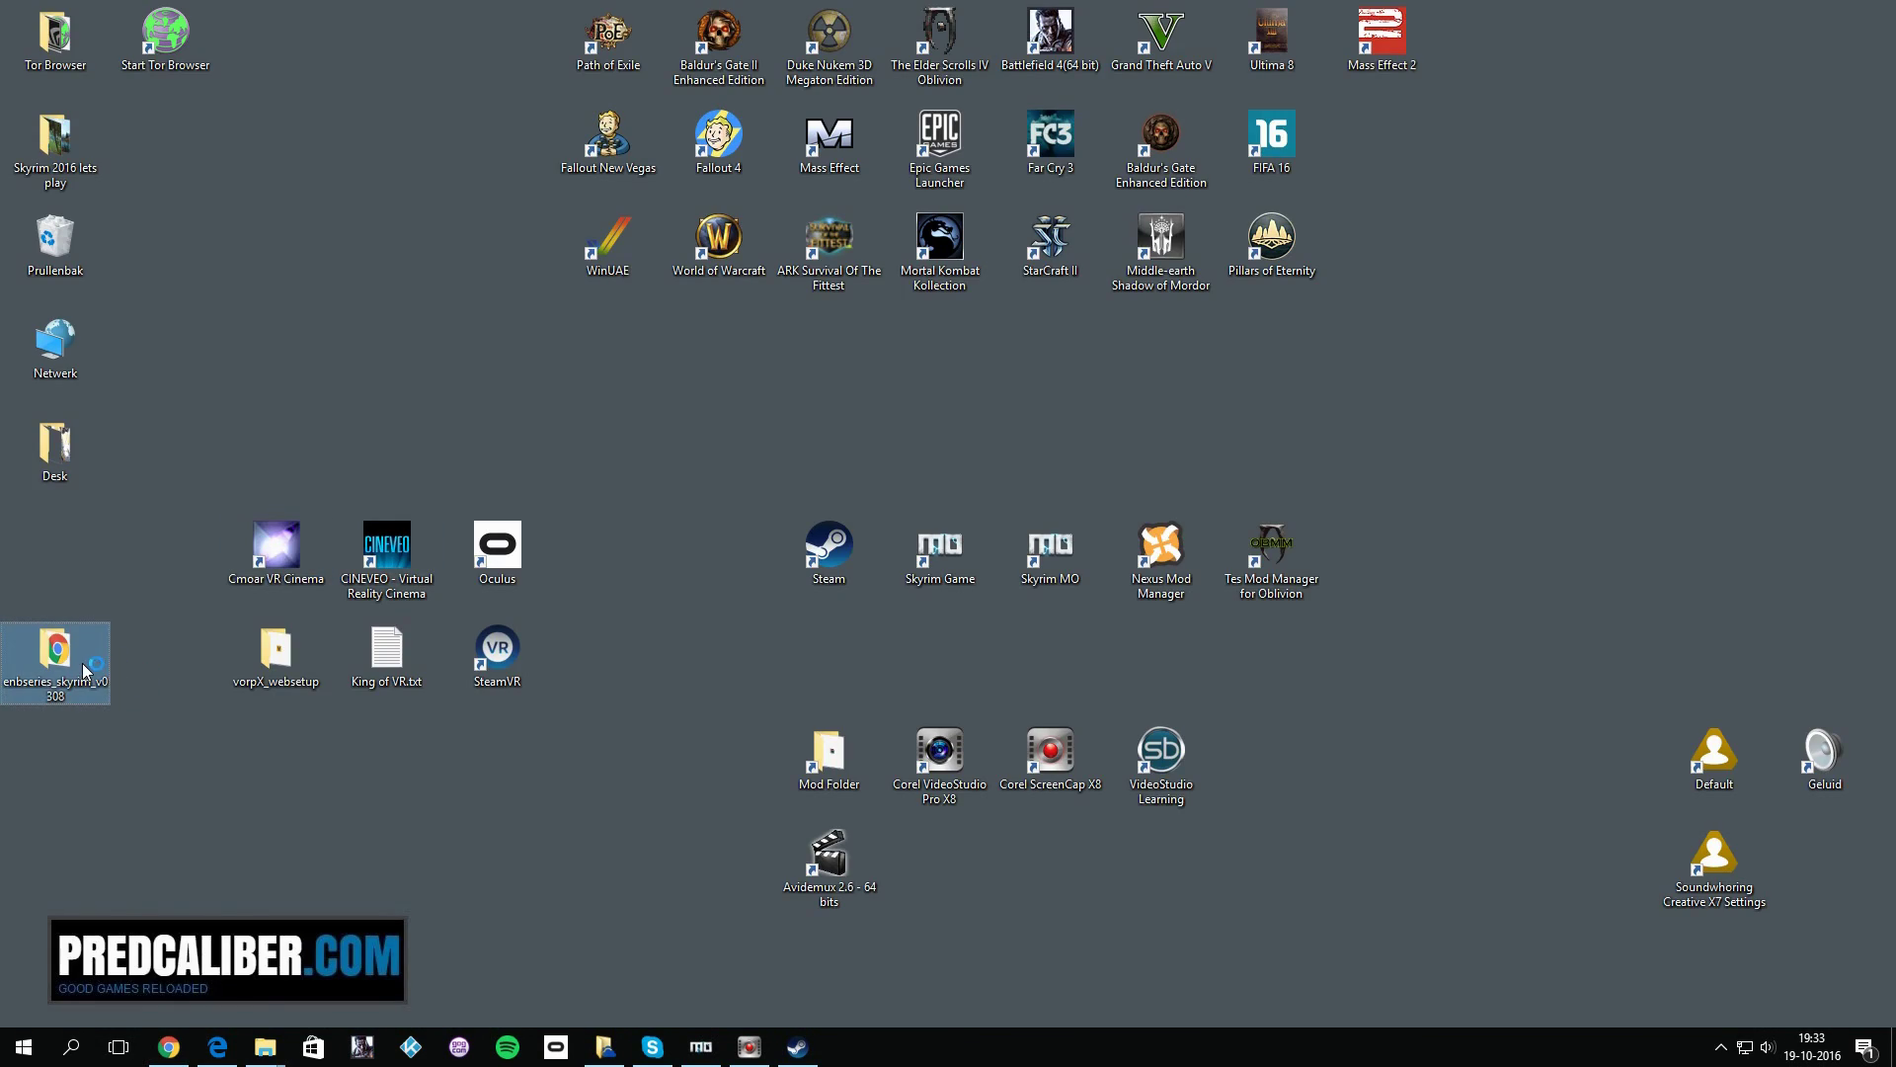
double_click(55, 652)
double_click(696, 349)
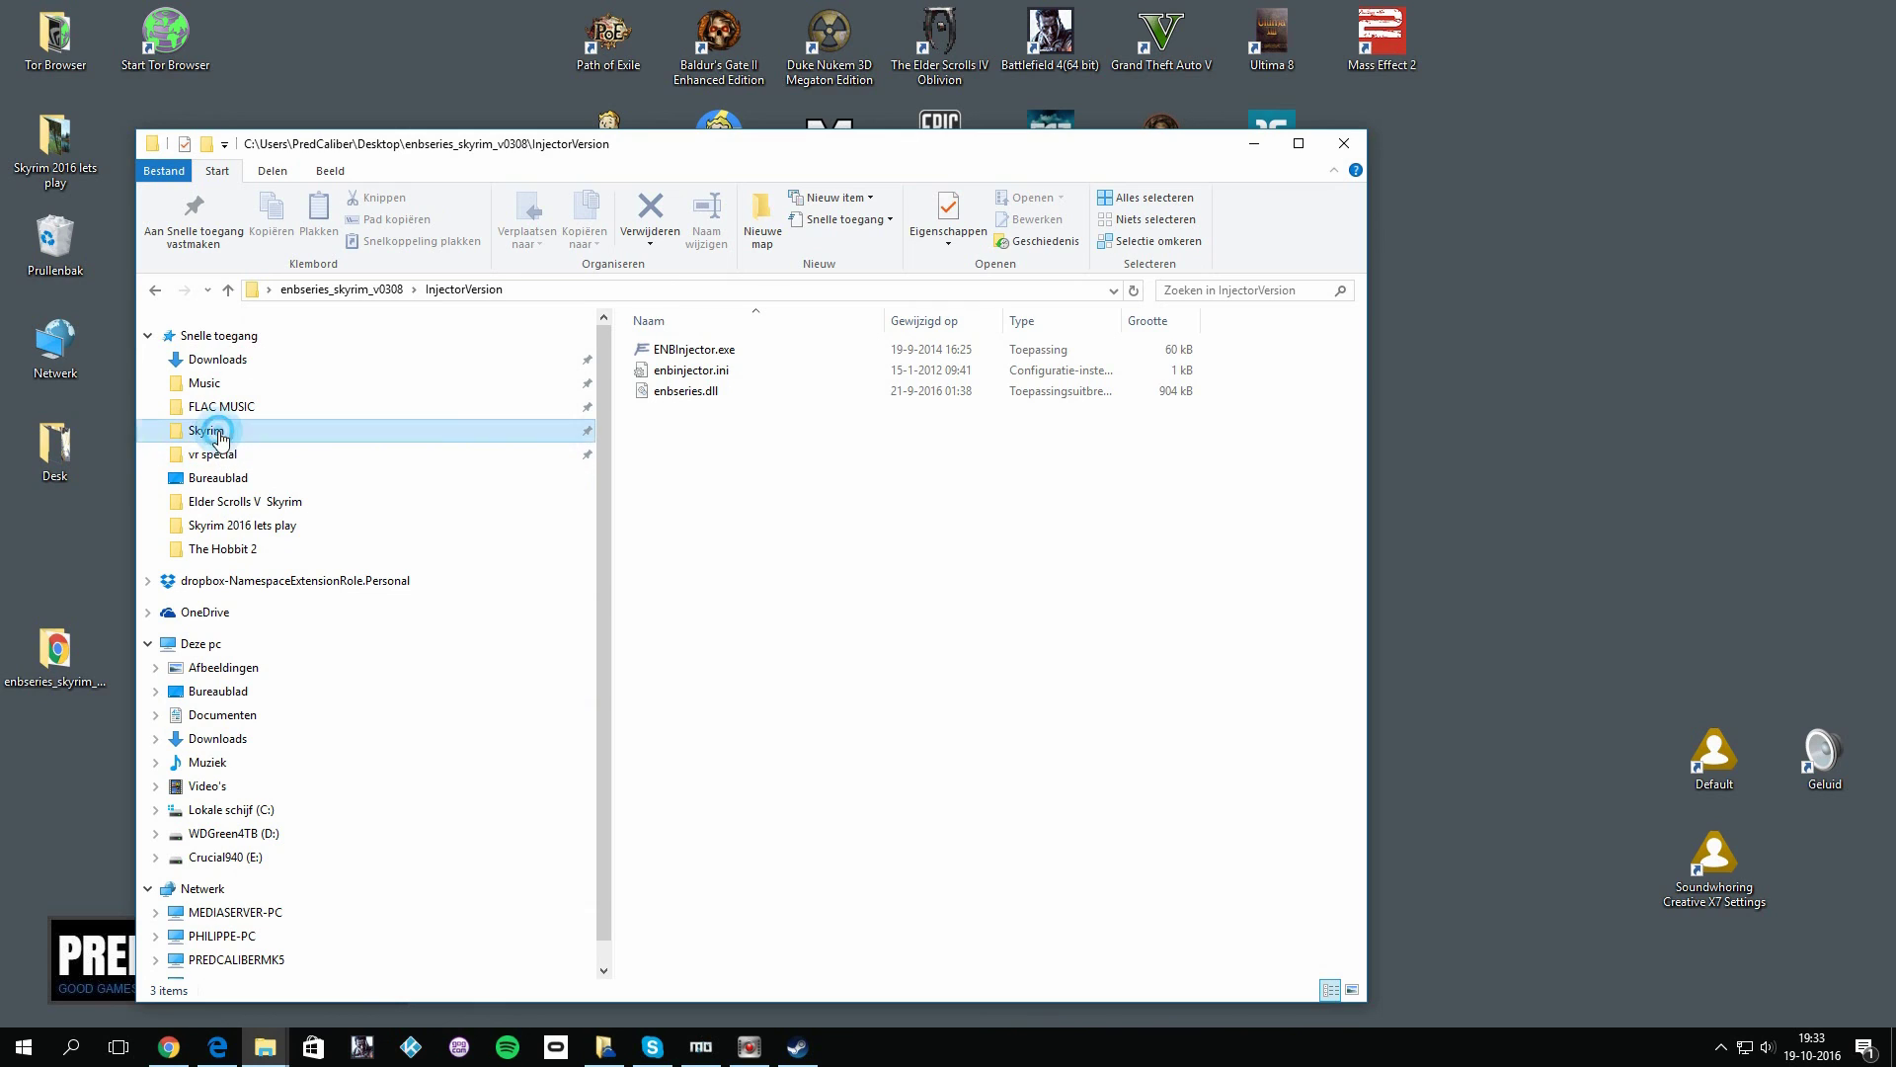
left_click(209, 429)
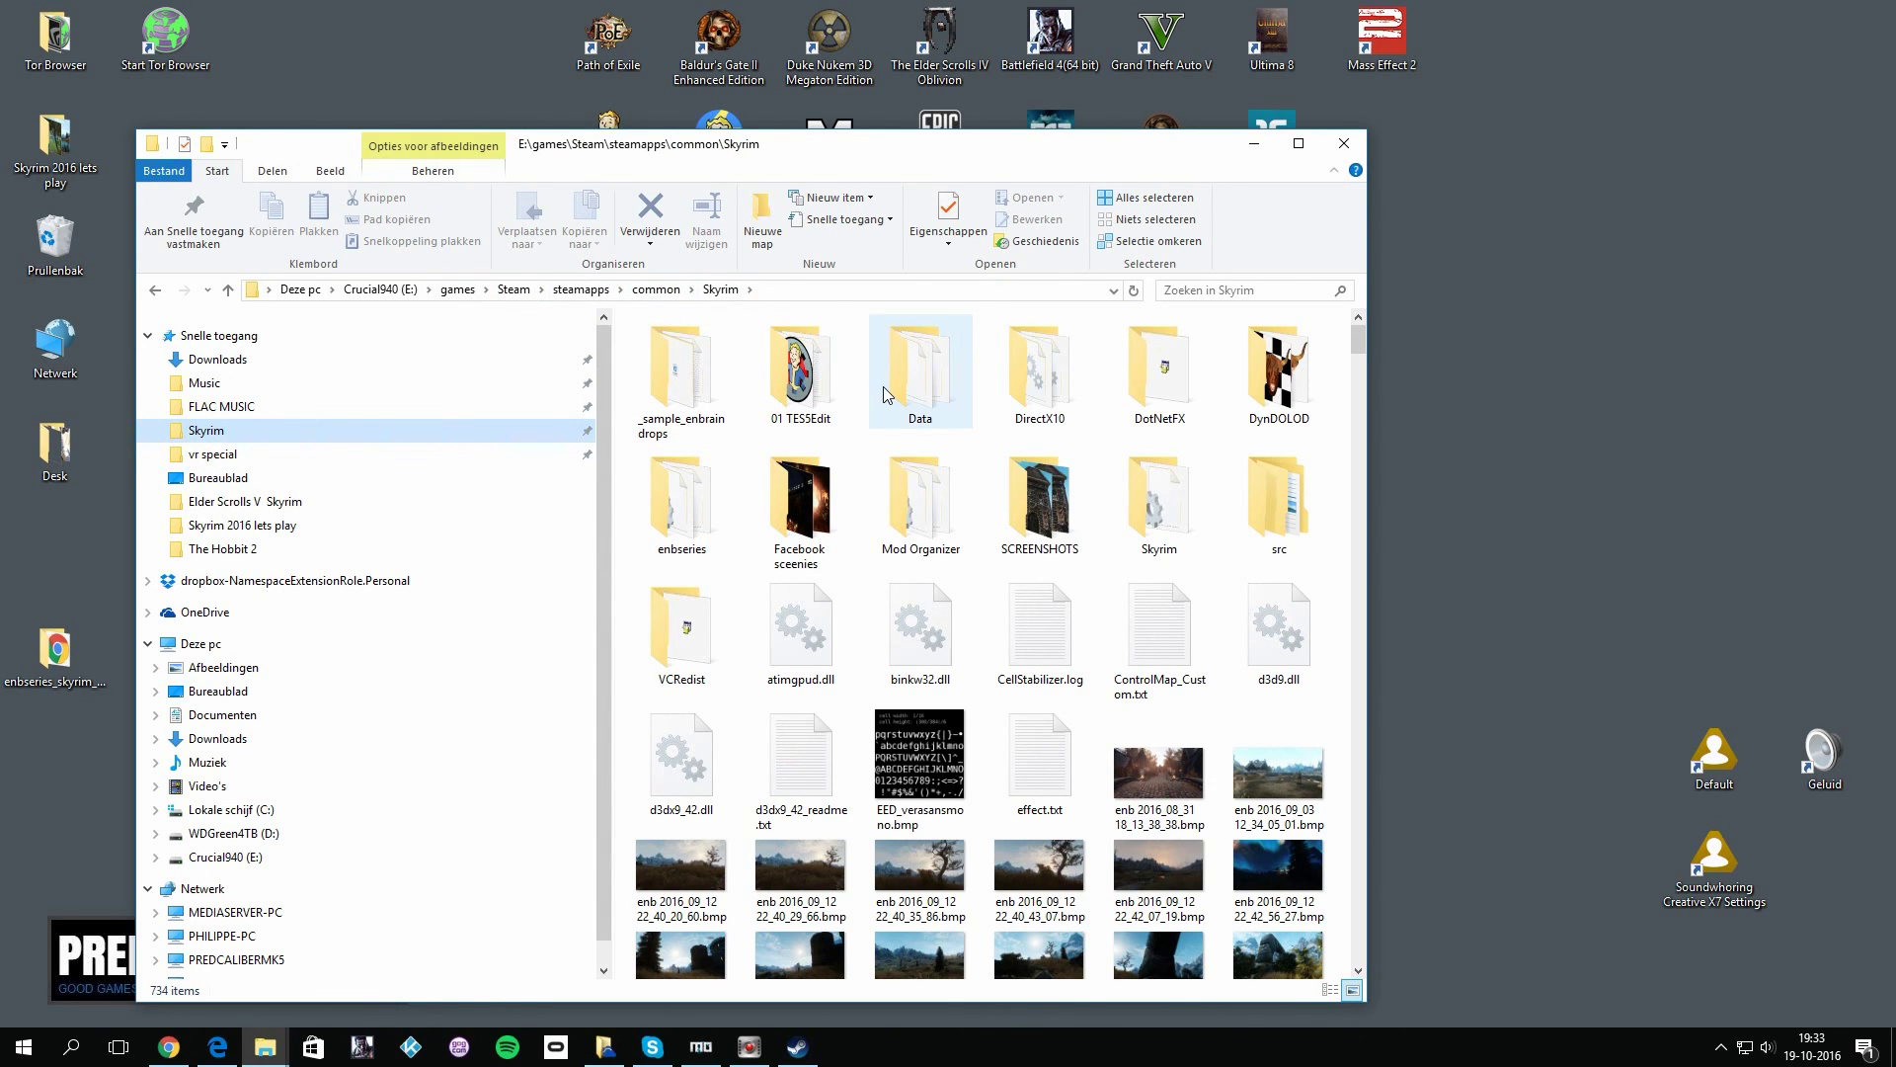
- Switch to Chrome, read the injector version instructions in the RealVision ENB FAQ, and review the tutorial page's Solving problems section
left_click(169, 1046)
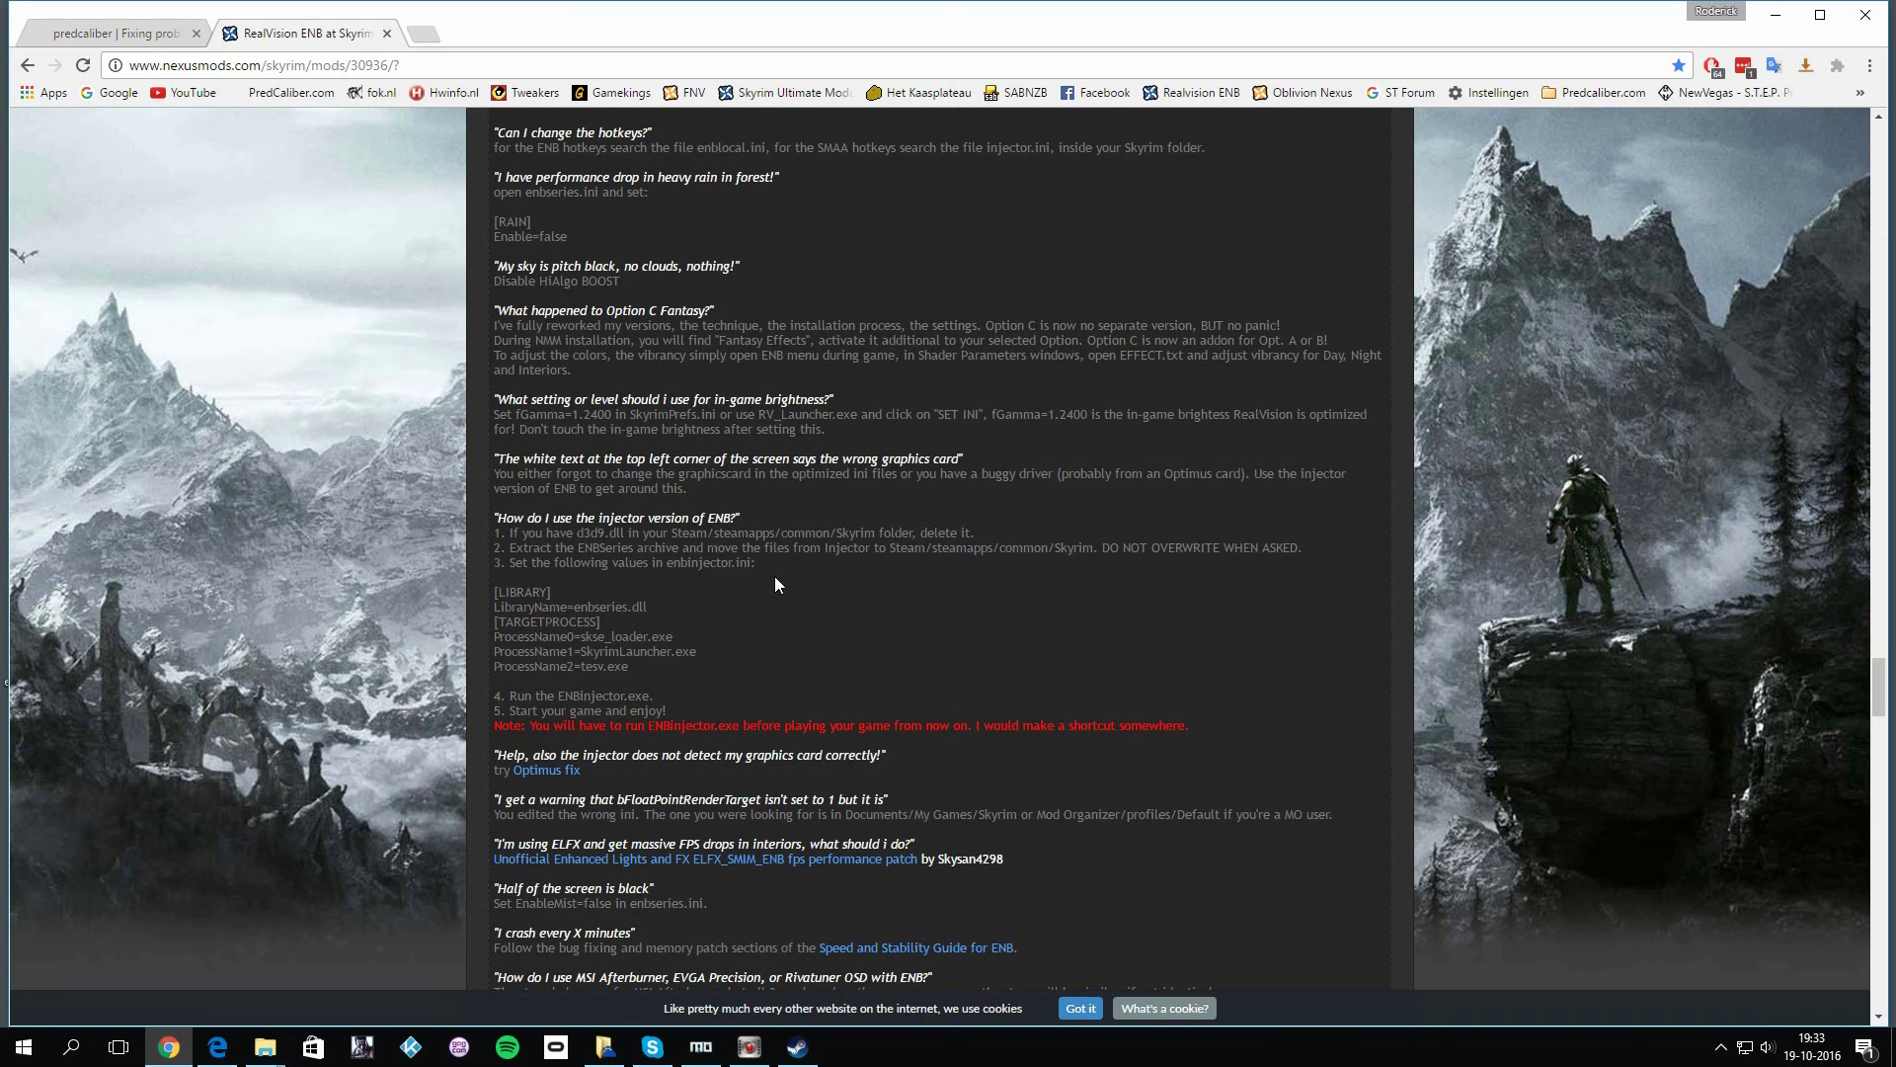
mouse_move(275, 1049)
left_click(129, 33)
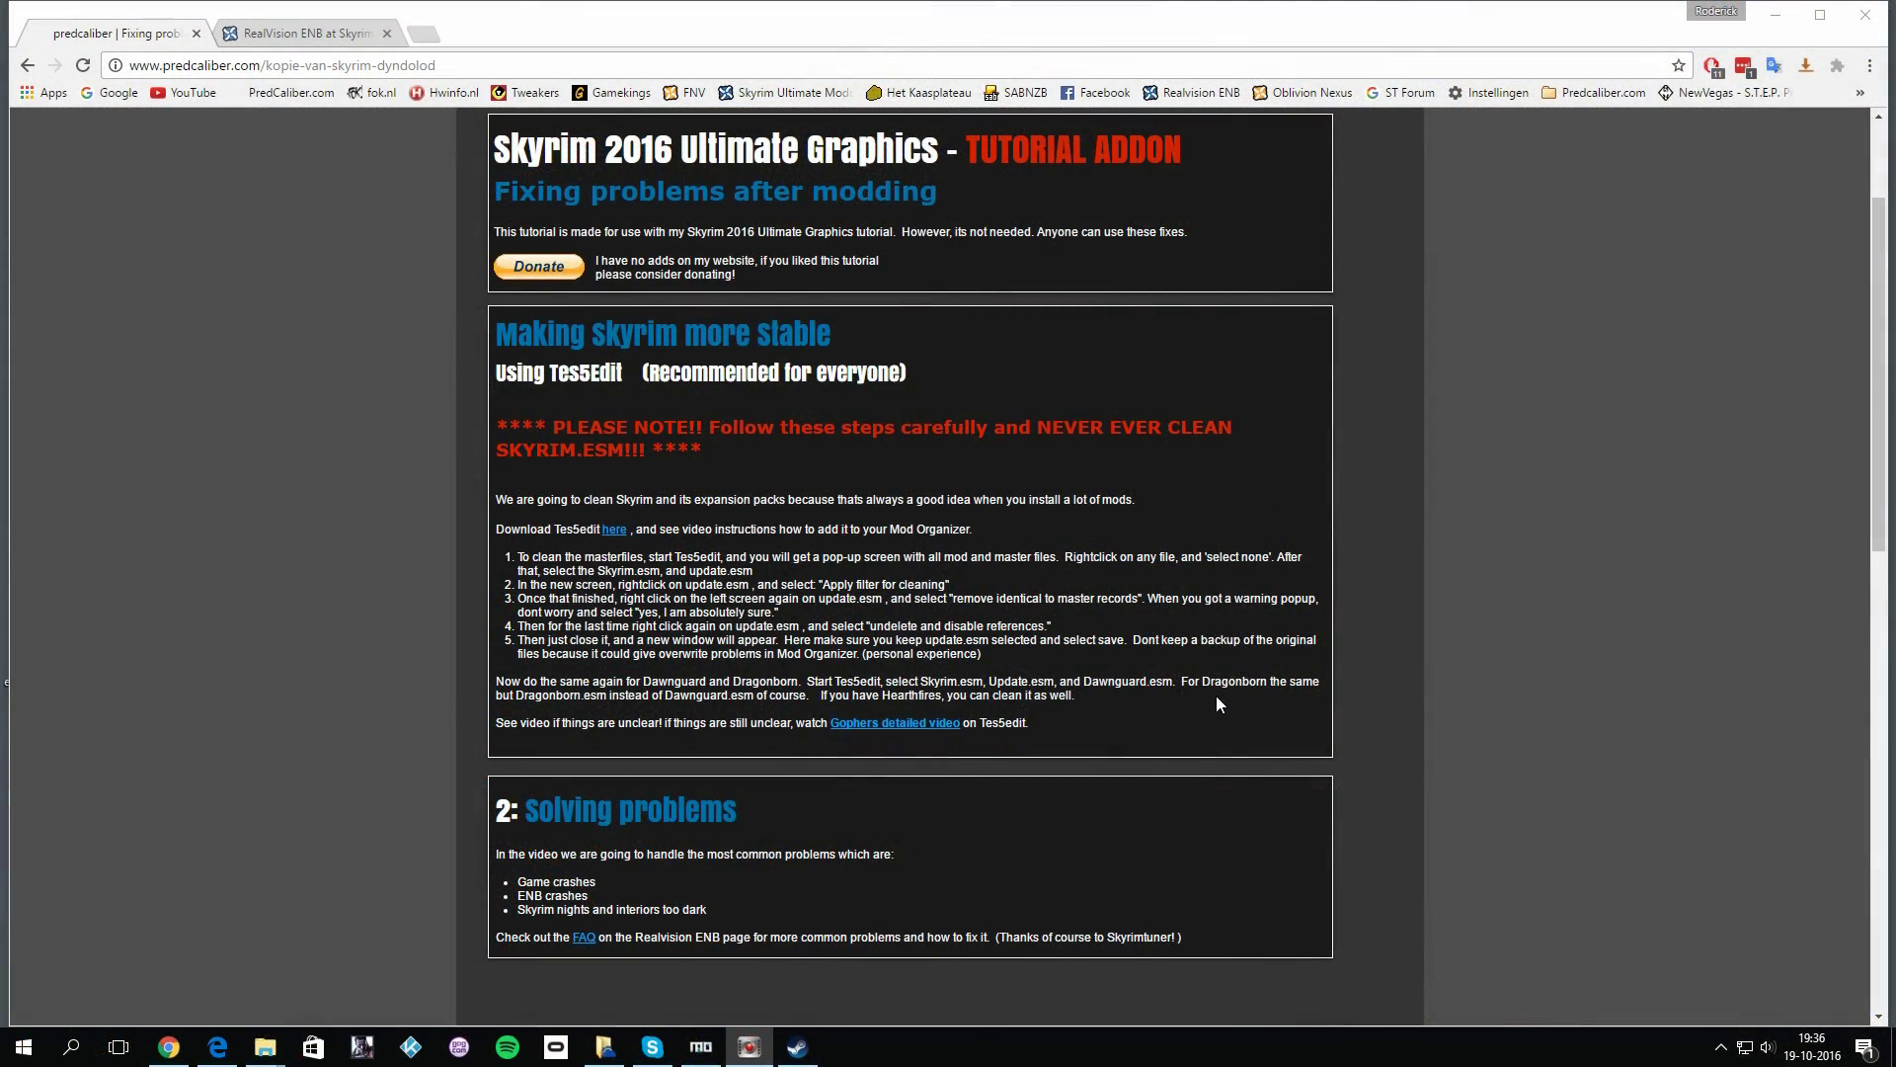
scroll(1224, 674, "down", 1)
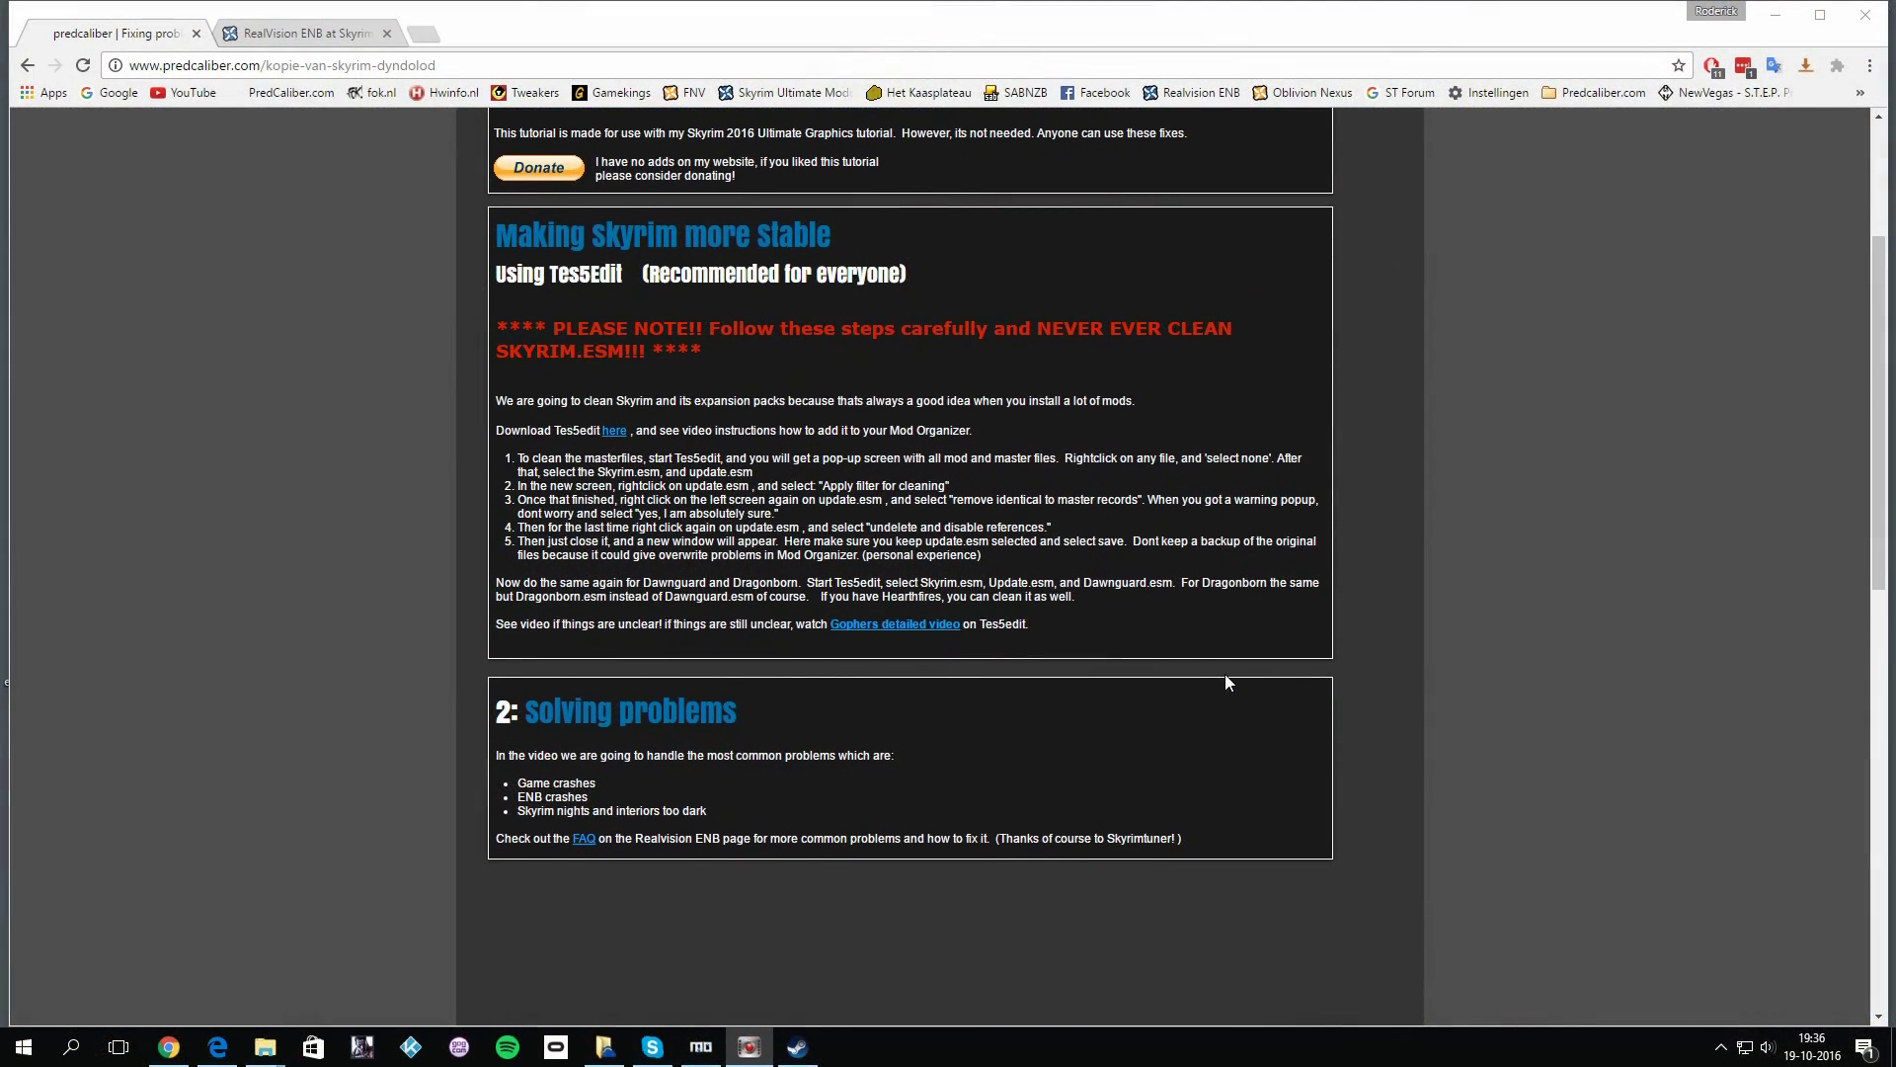
scroll(1224, 674, "up", 1)
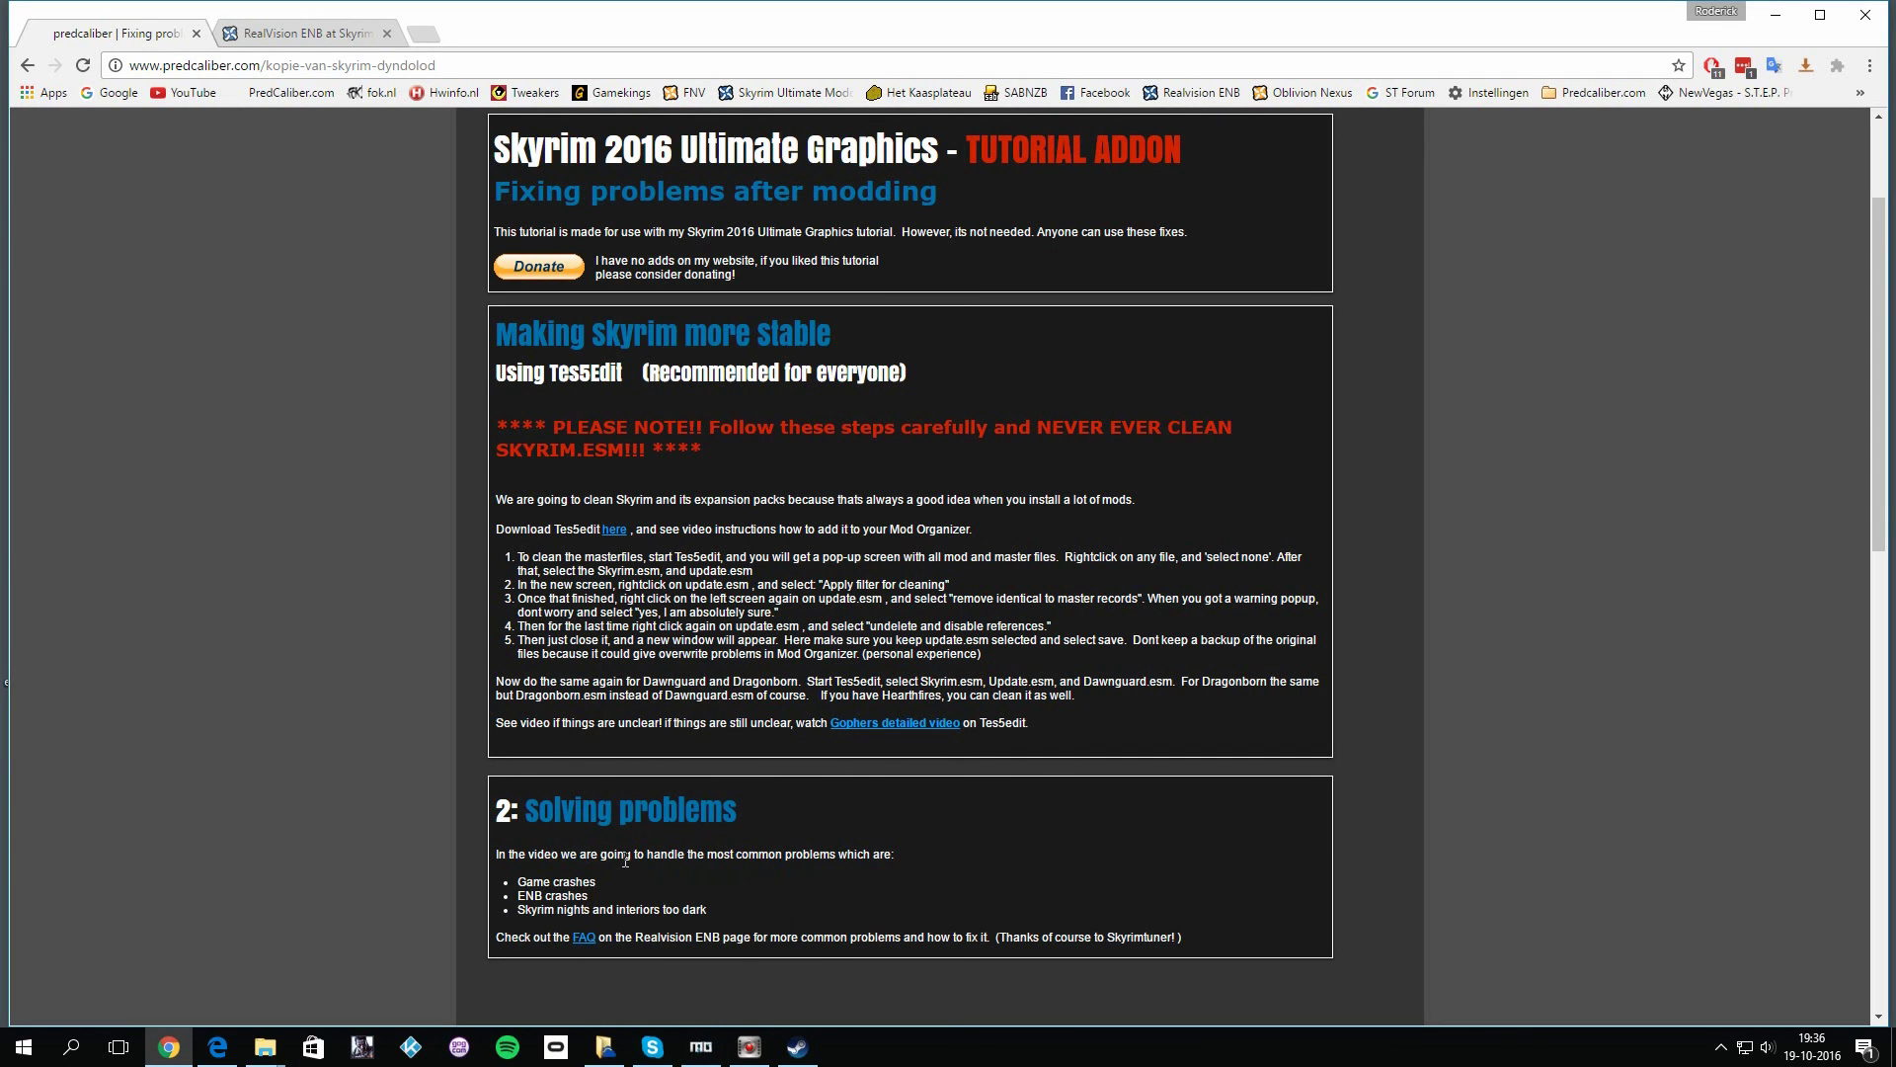
- Switch to Mod Organizer, filter the mod list by "light", and select the 50 Enhanced Lights and FX mod
left_click(699, 1049)
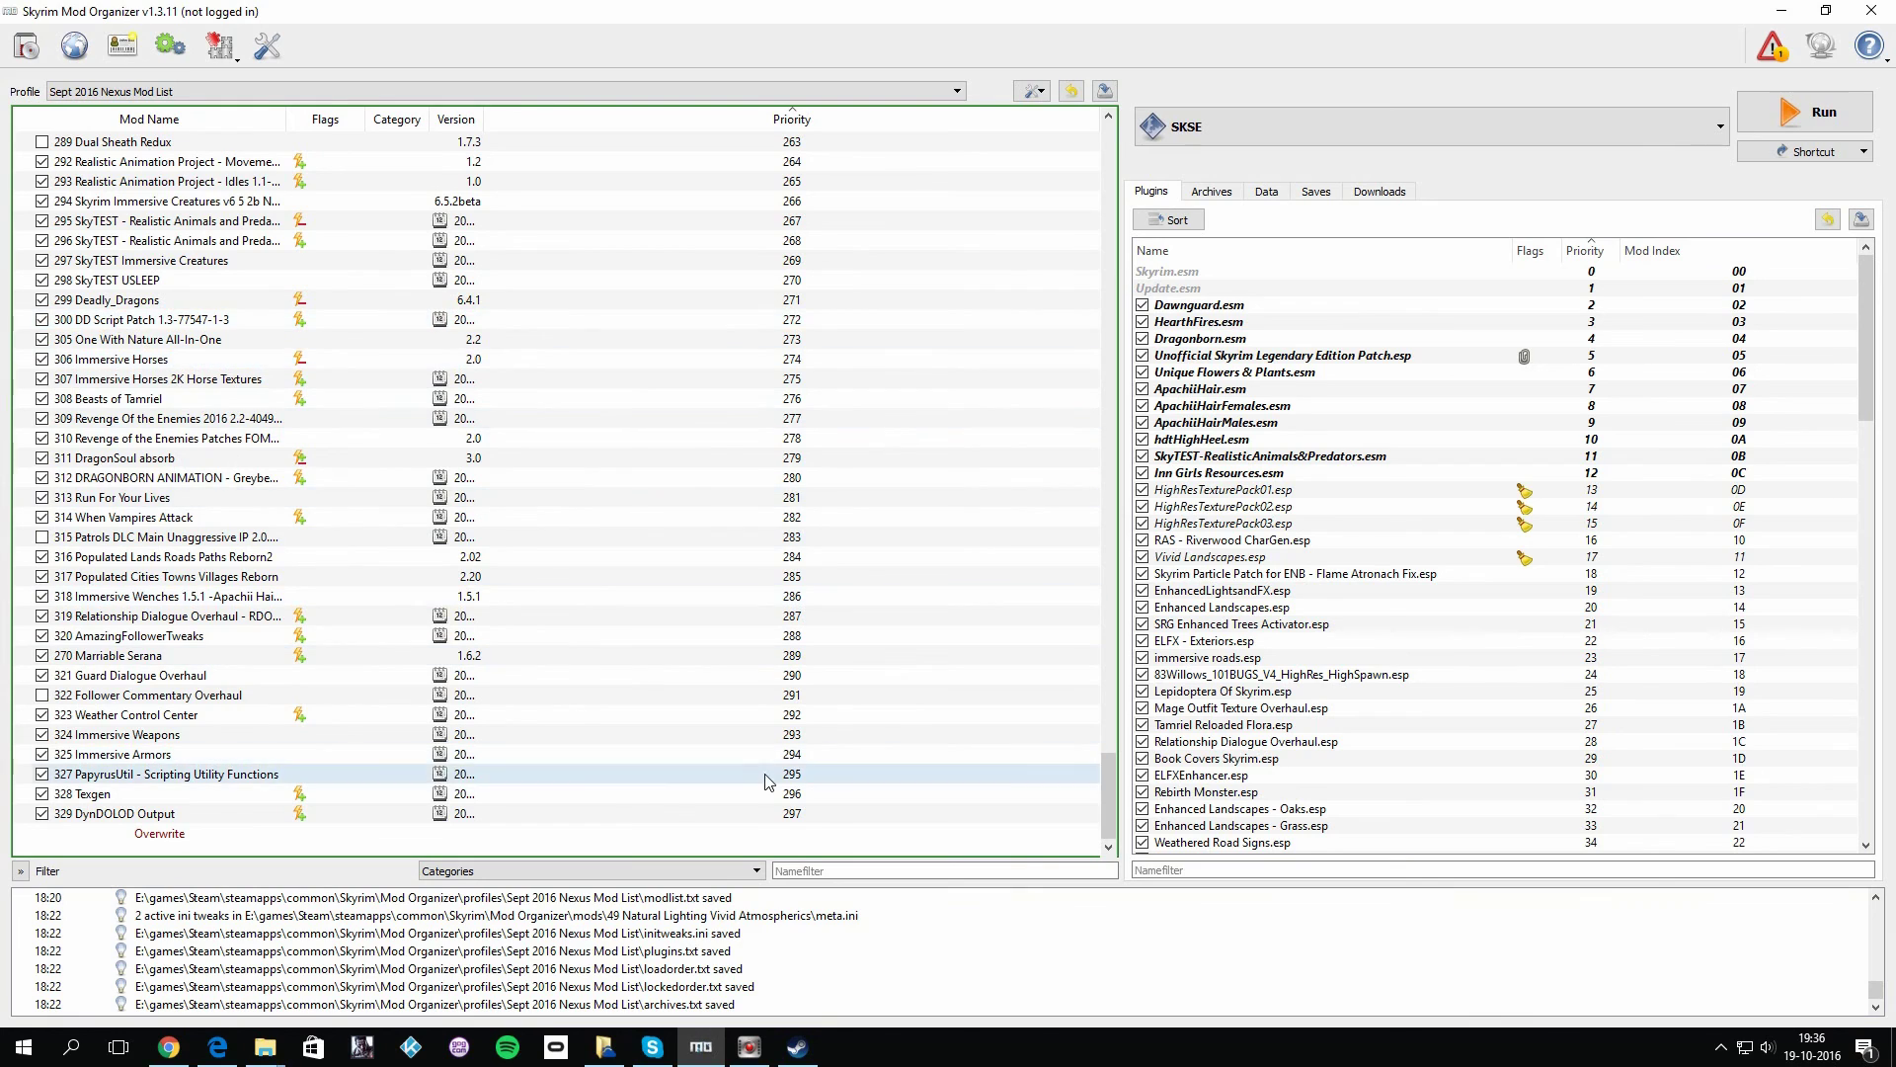
left_click(826, 871)
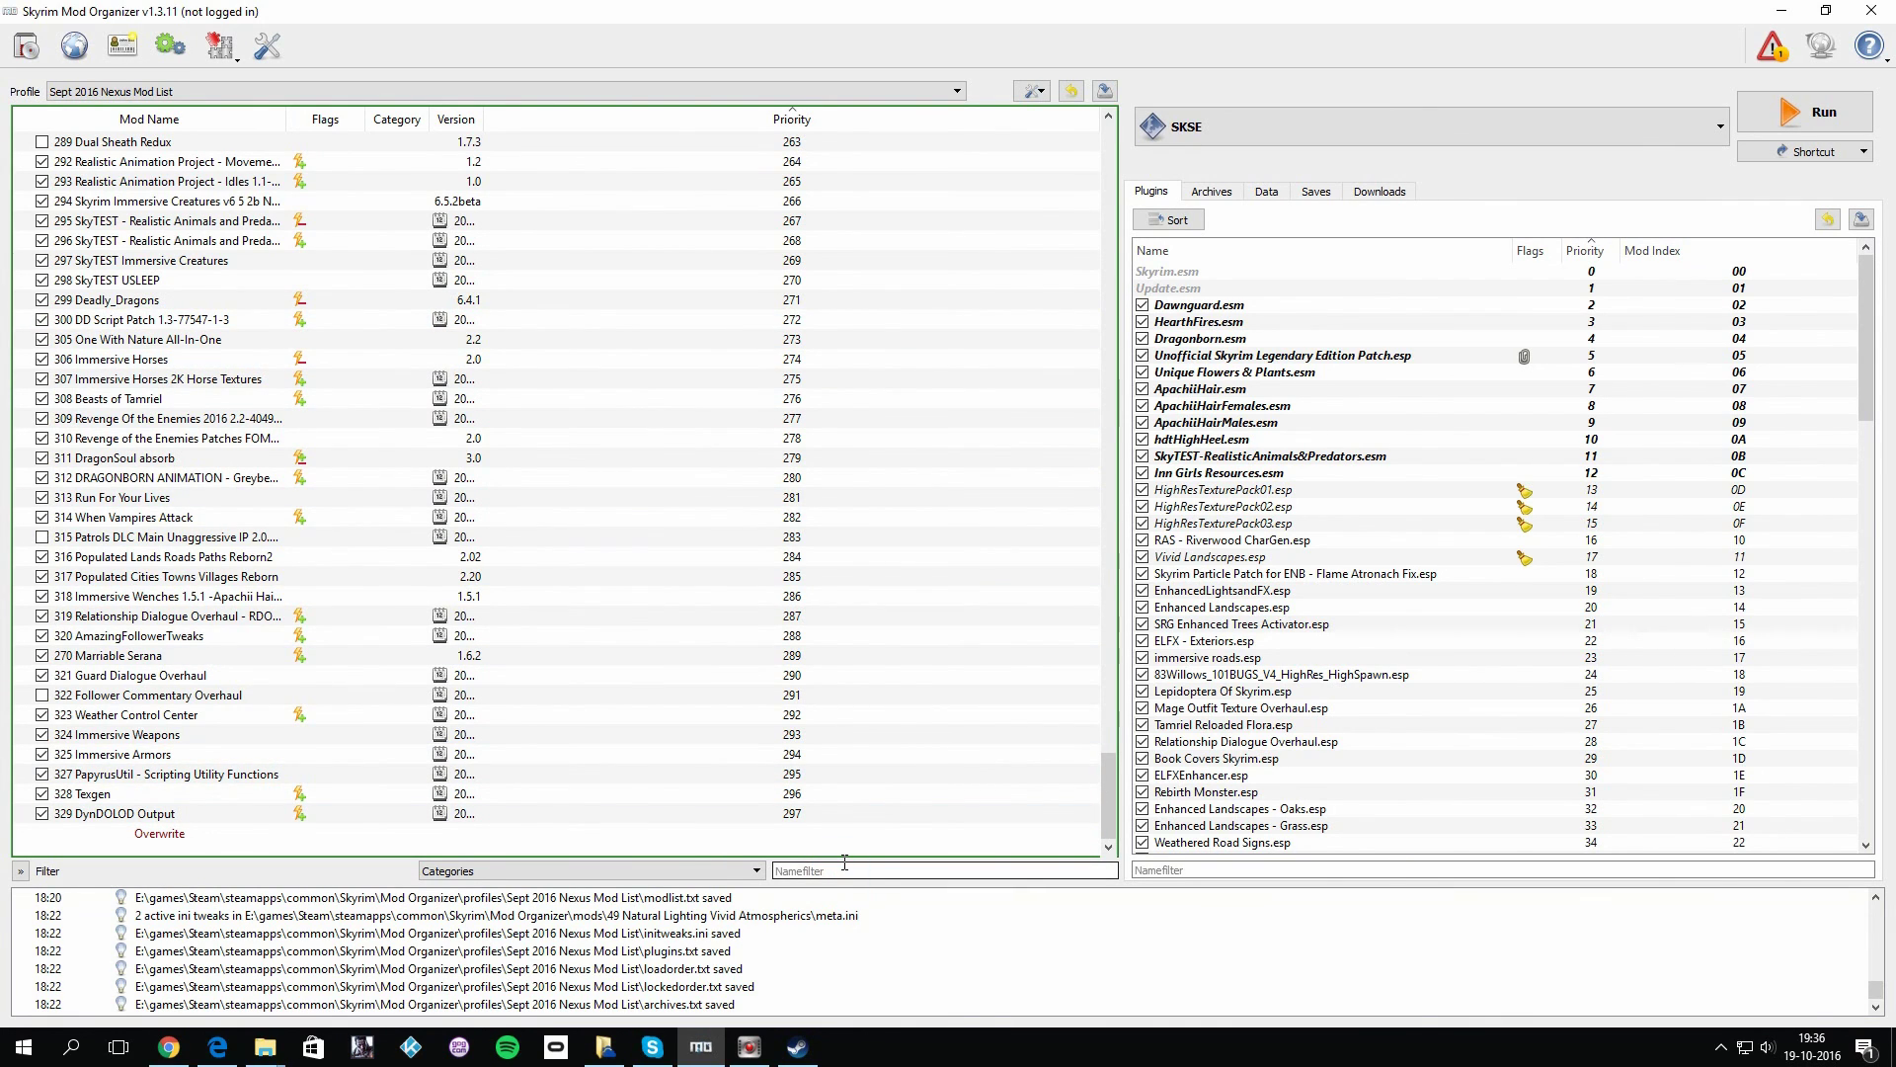
type("elf")
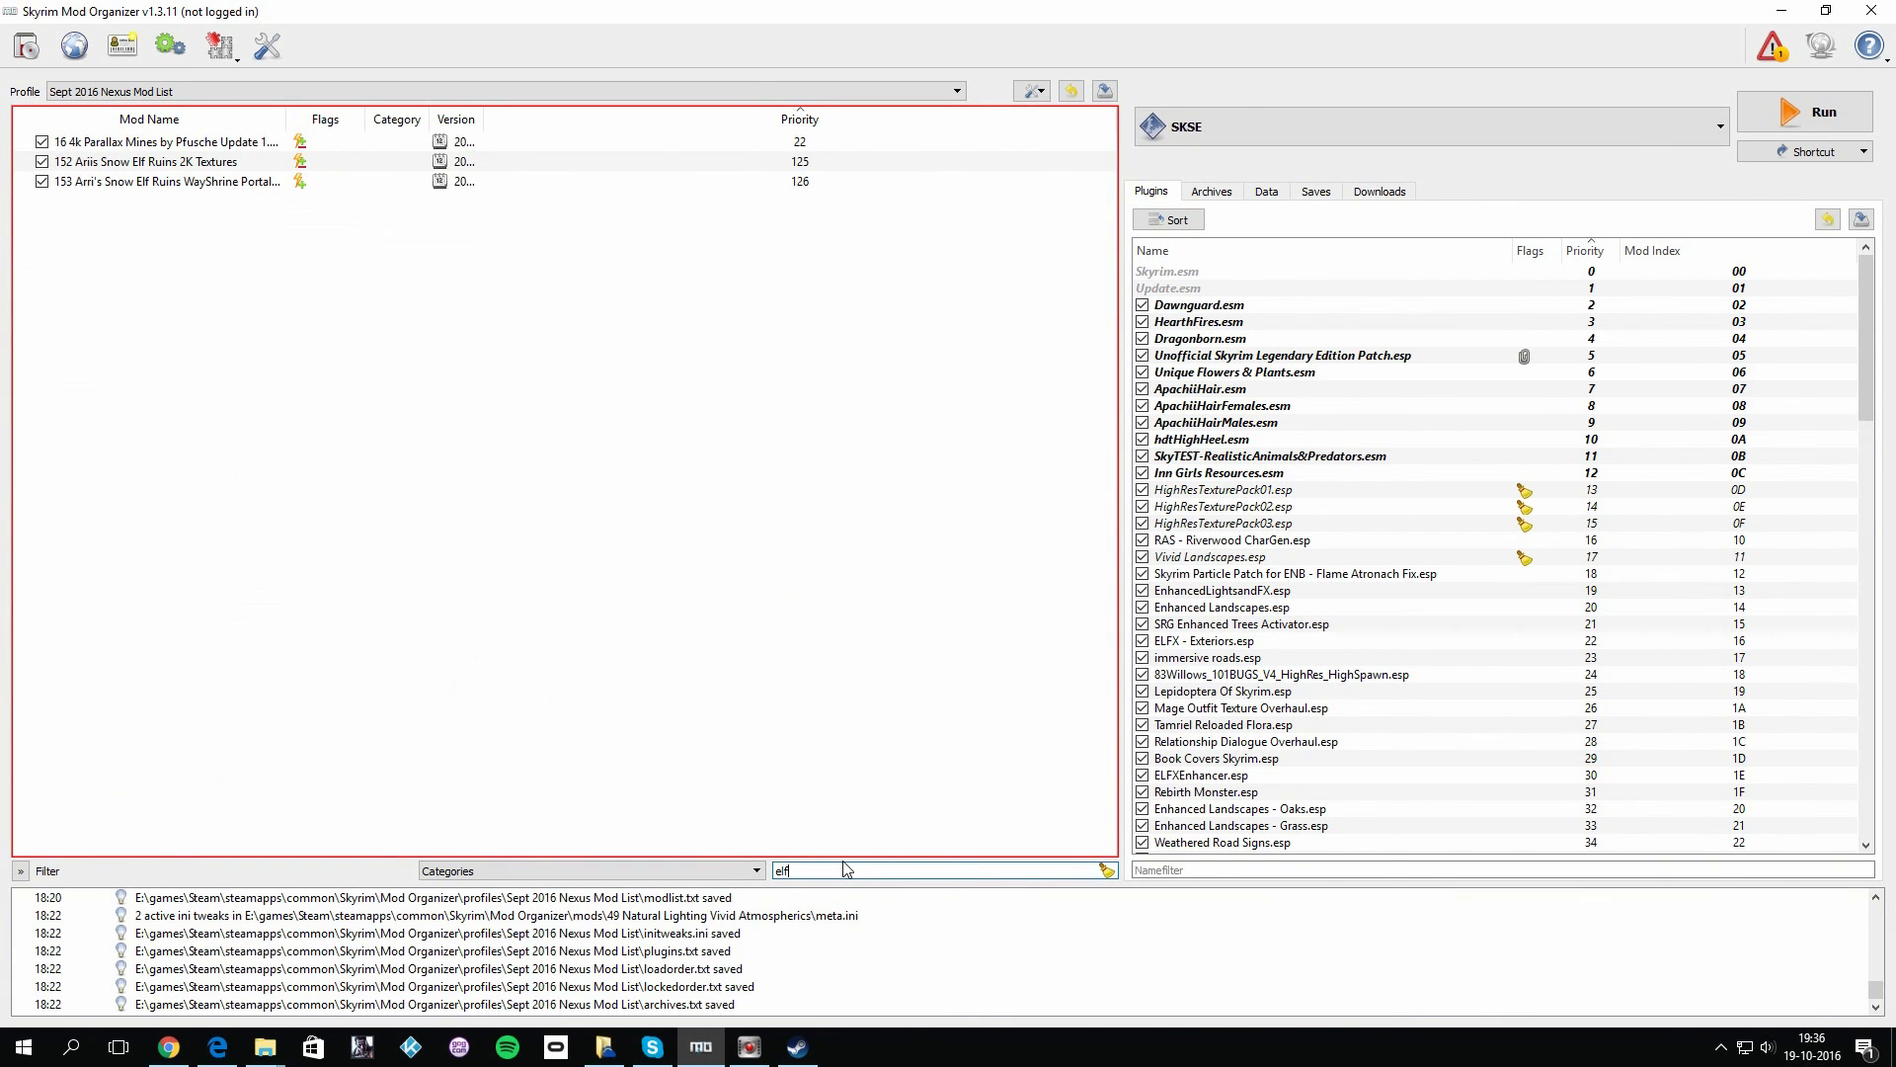
key("BackSpace")
key("BackSpace")
key("BackSpace")
type("light")
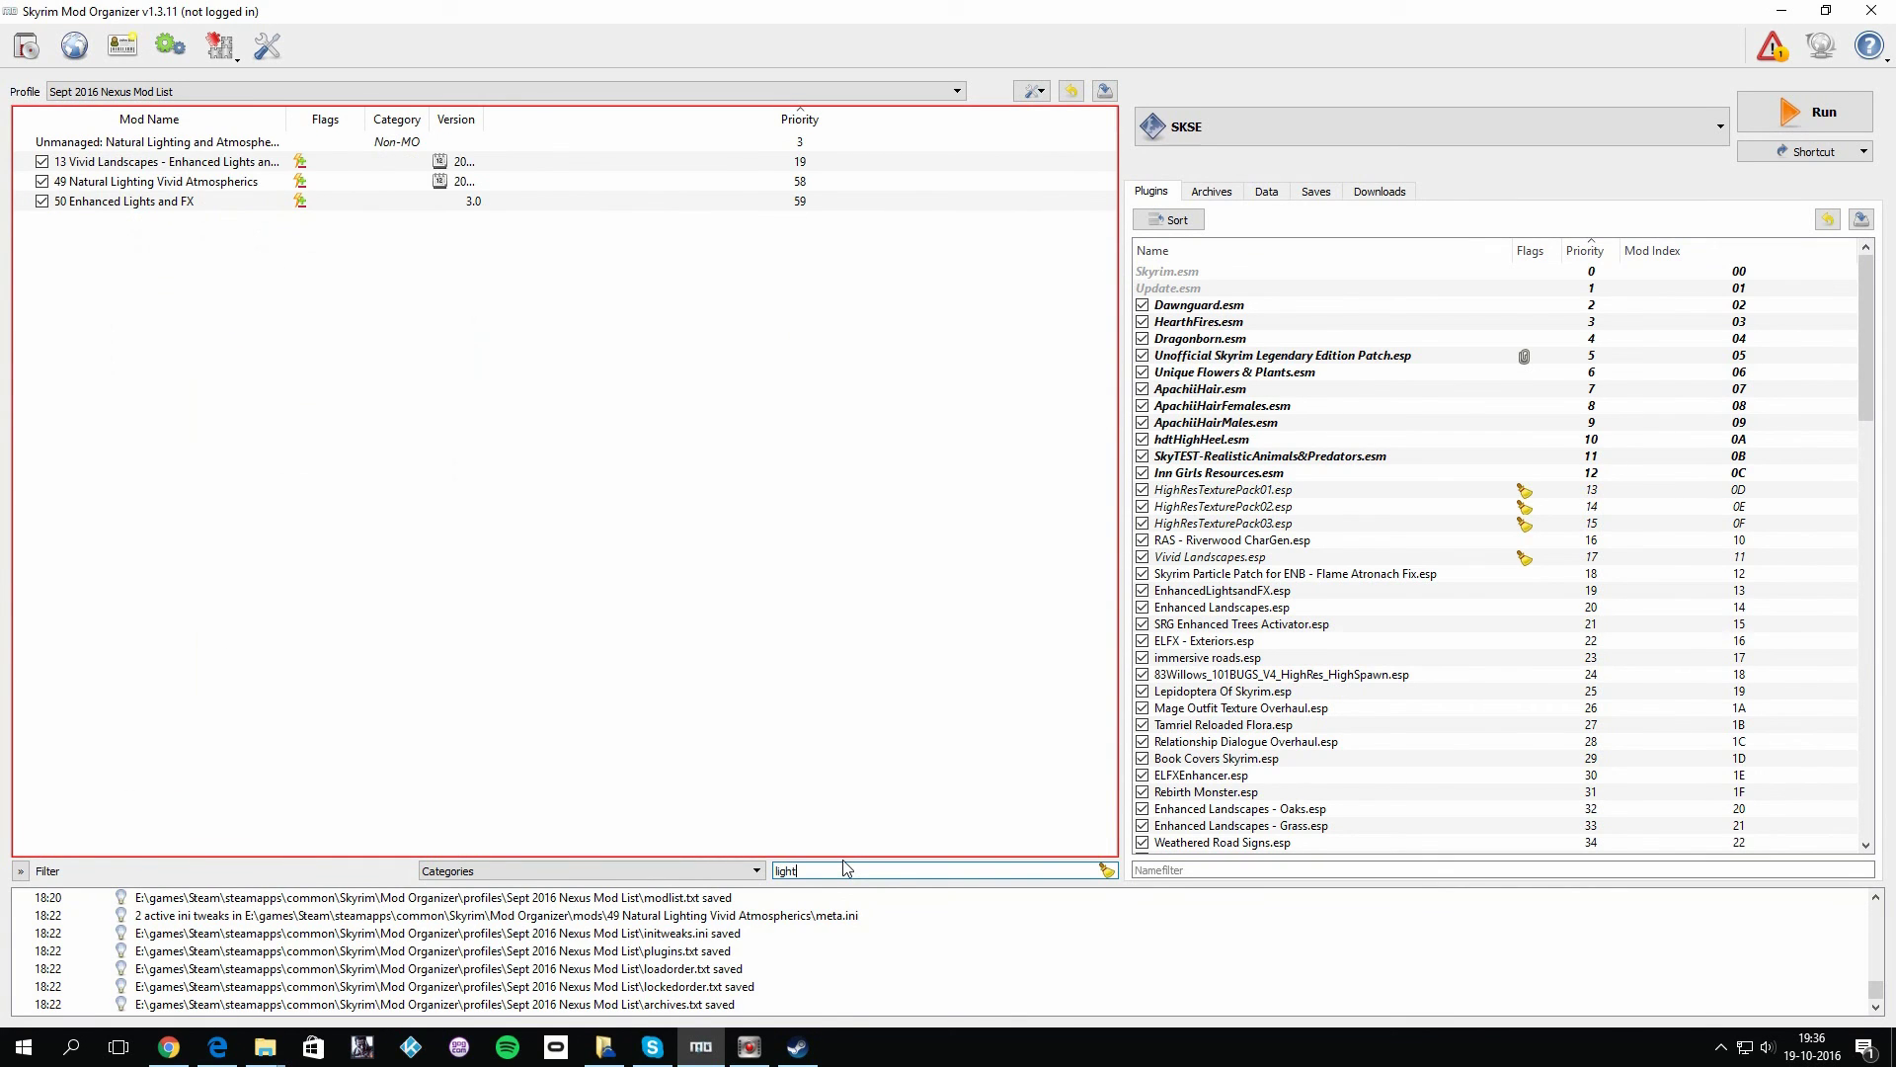
left_click(130, 204)
left_click(133, 207)
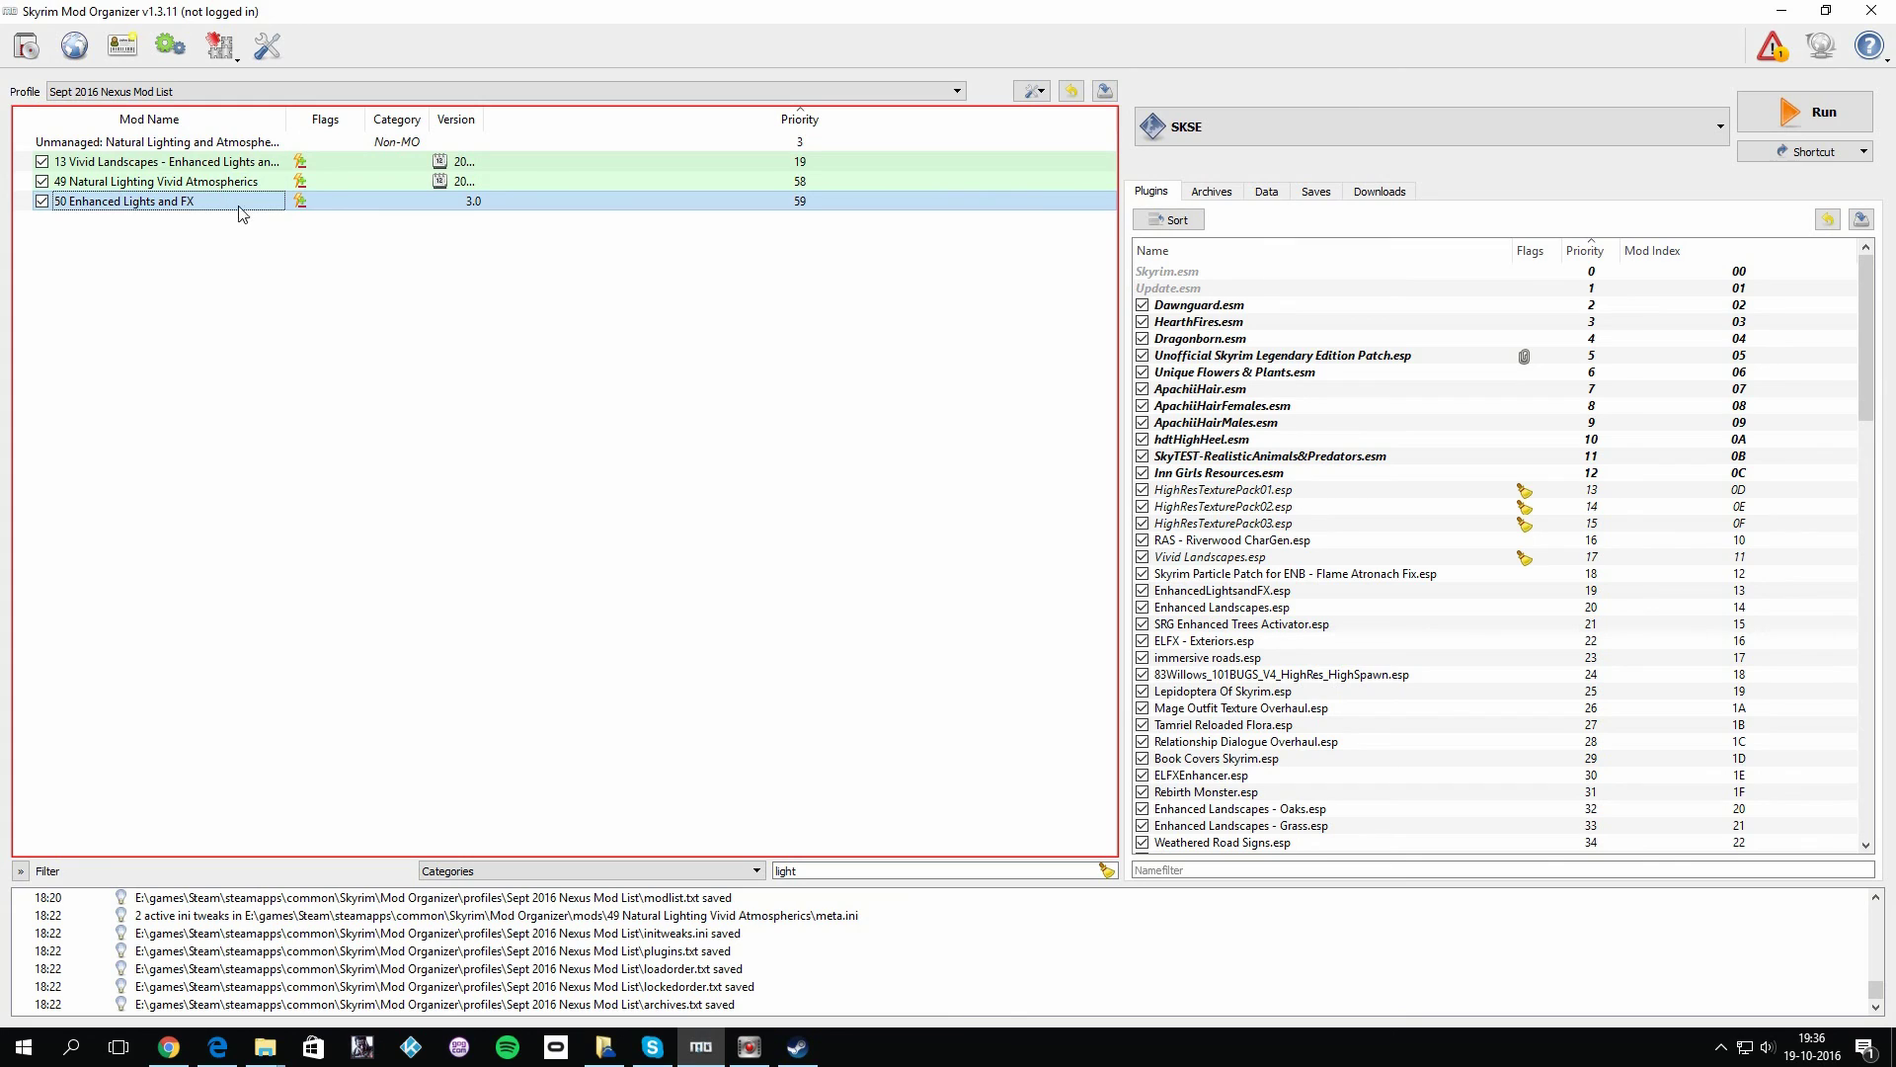
right_click(180, 204)
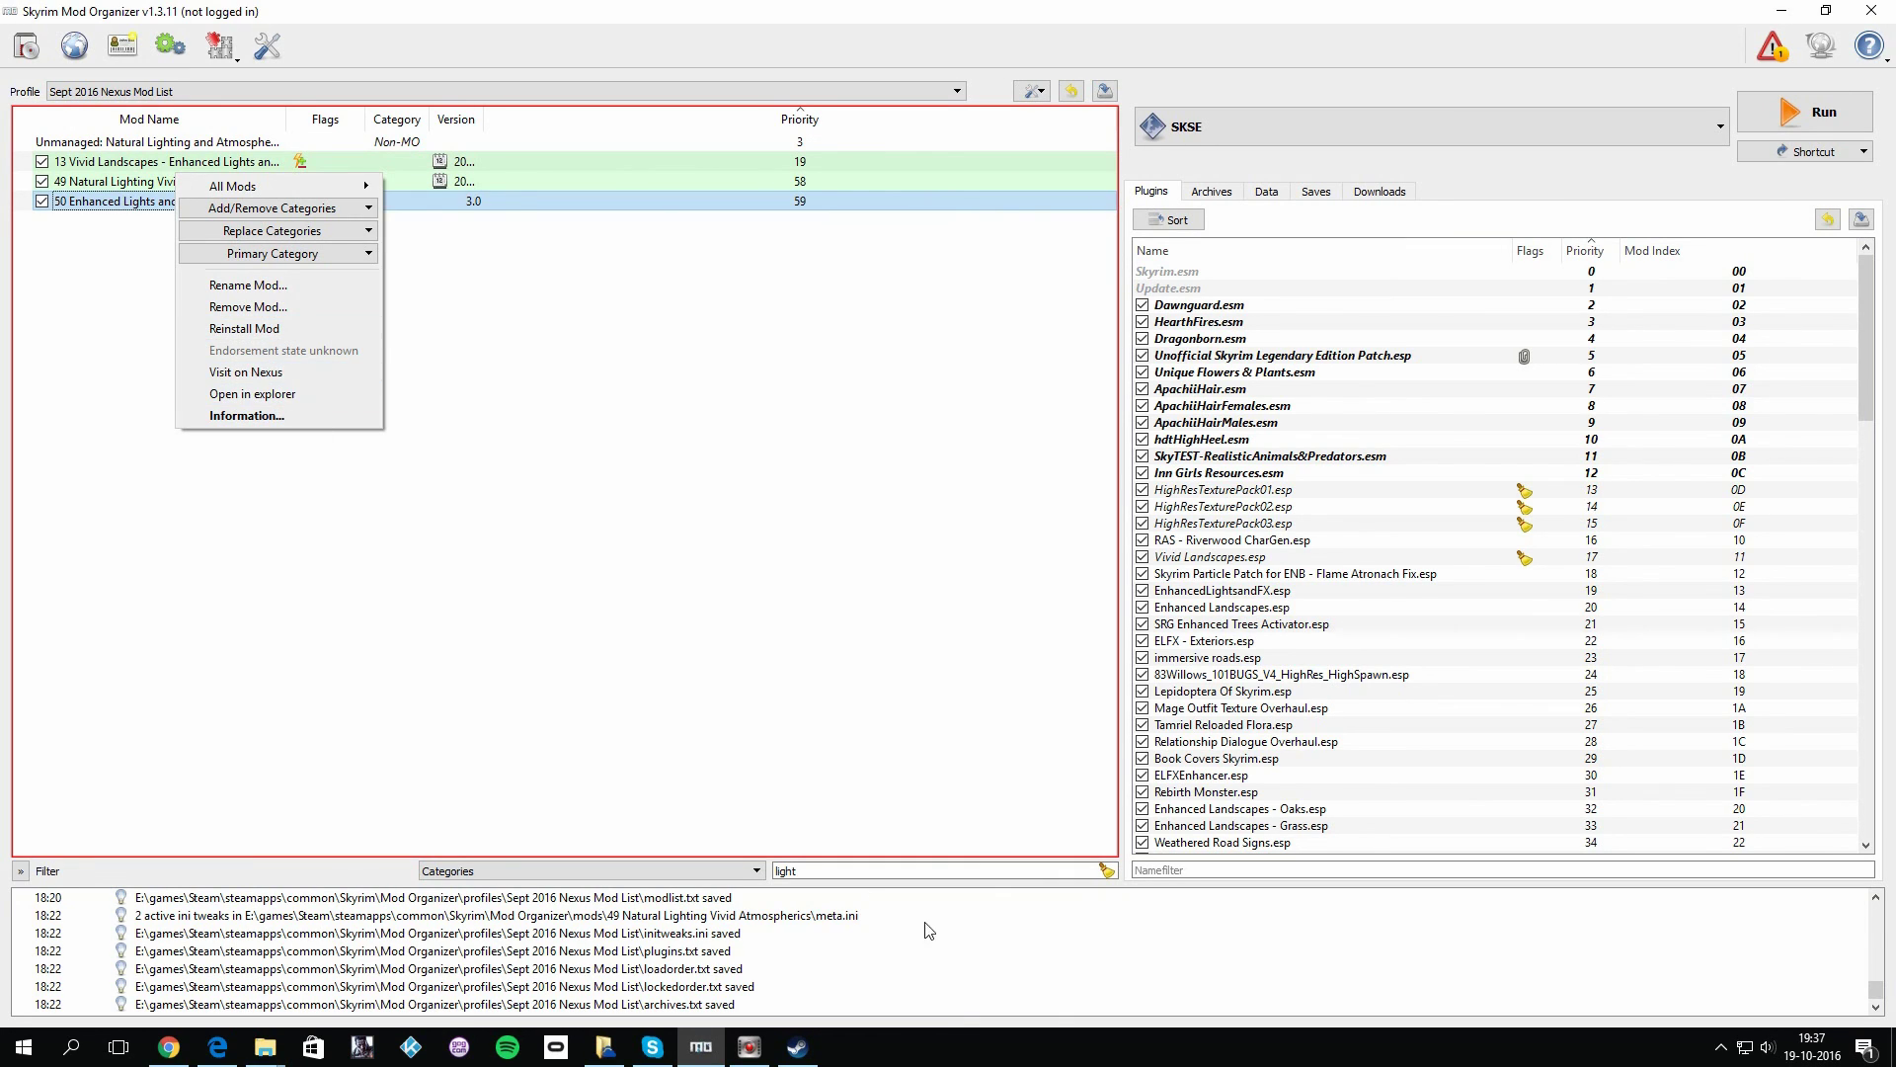
- Clear the mod list's name filter and start reinstalling the 50 Enhanced Lights and FX mod
left_click(798, 874)
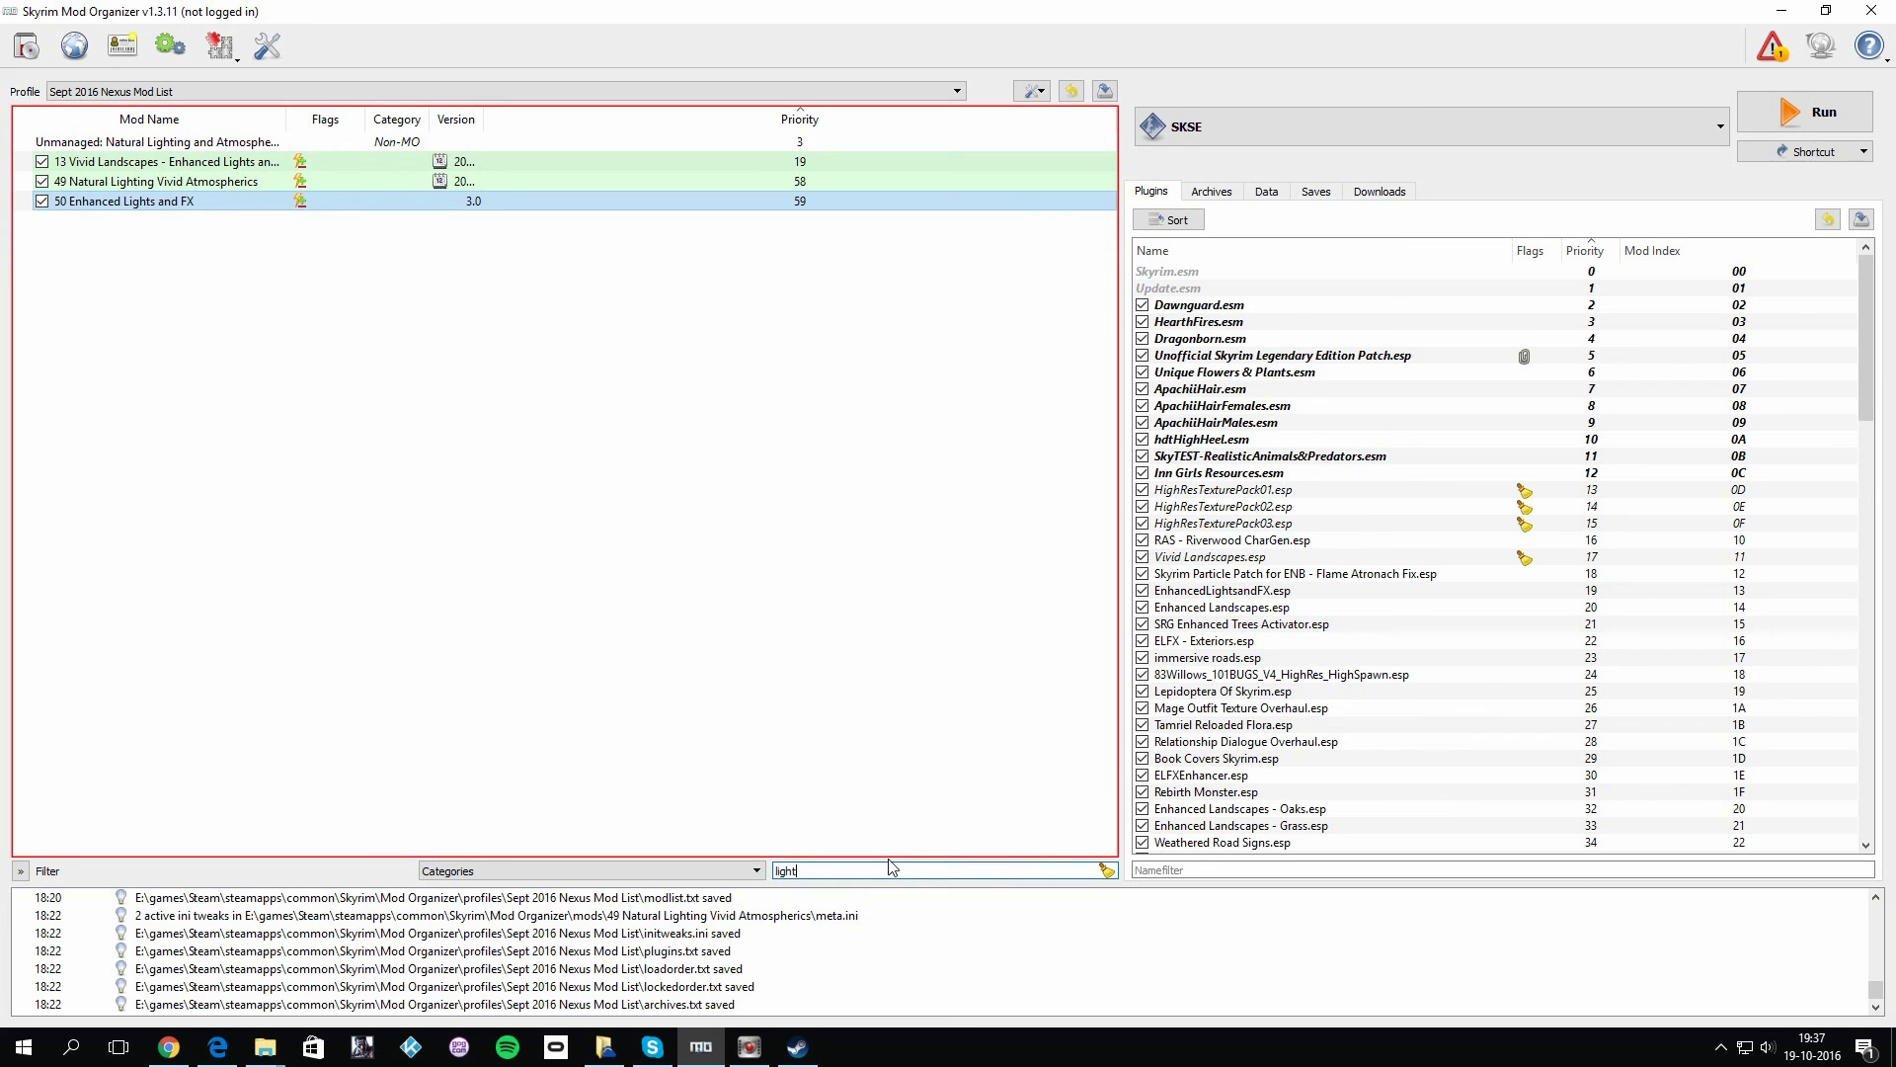
type("lig")
key("BackSpace")
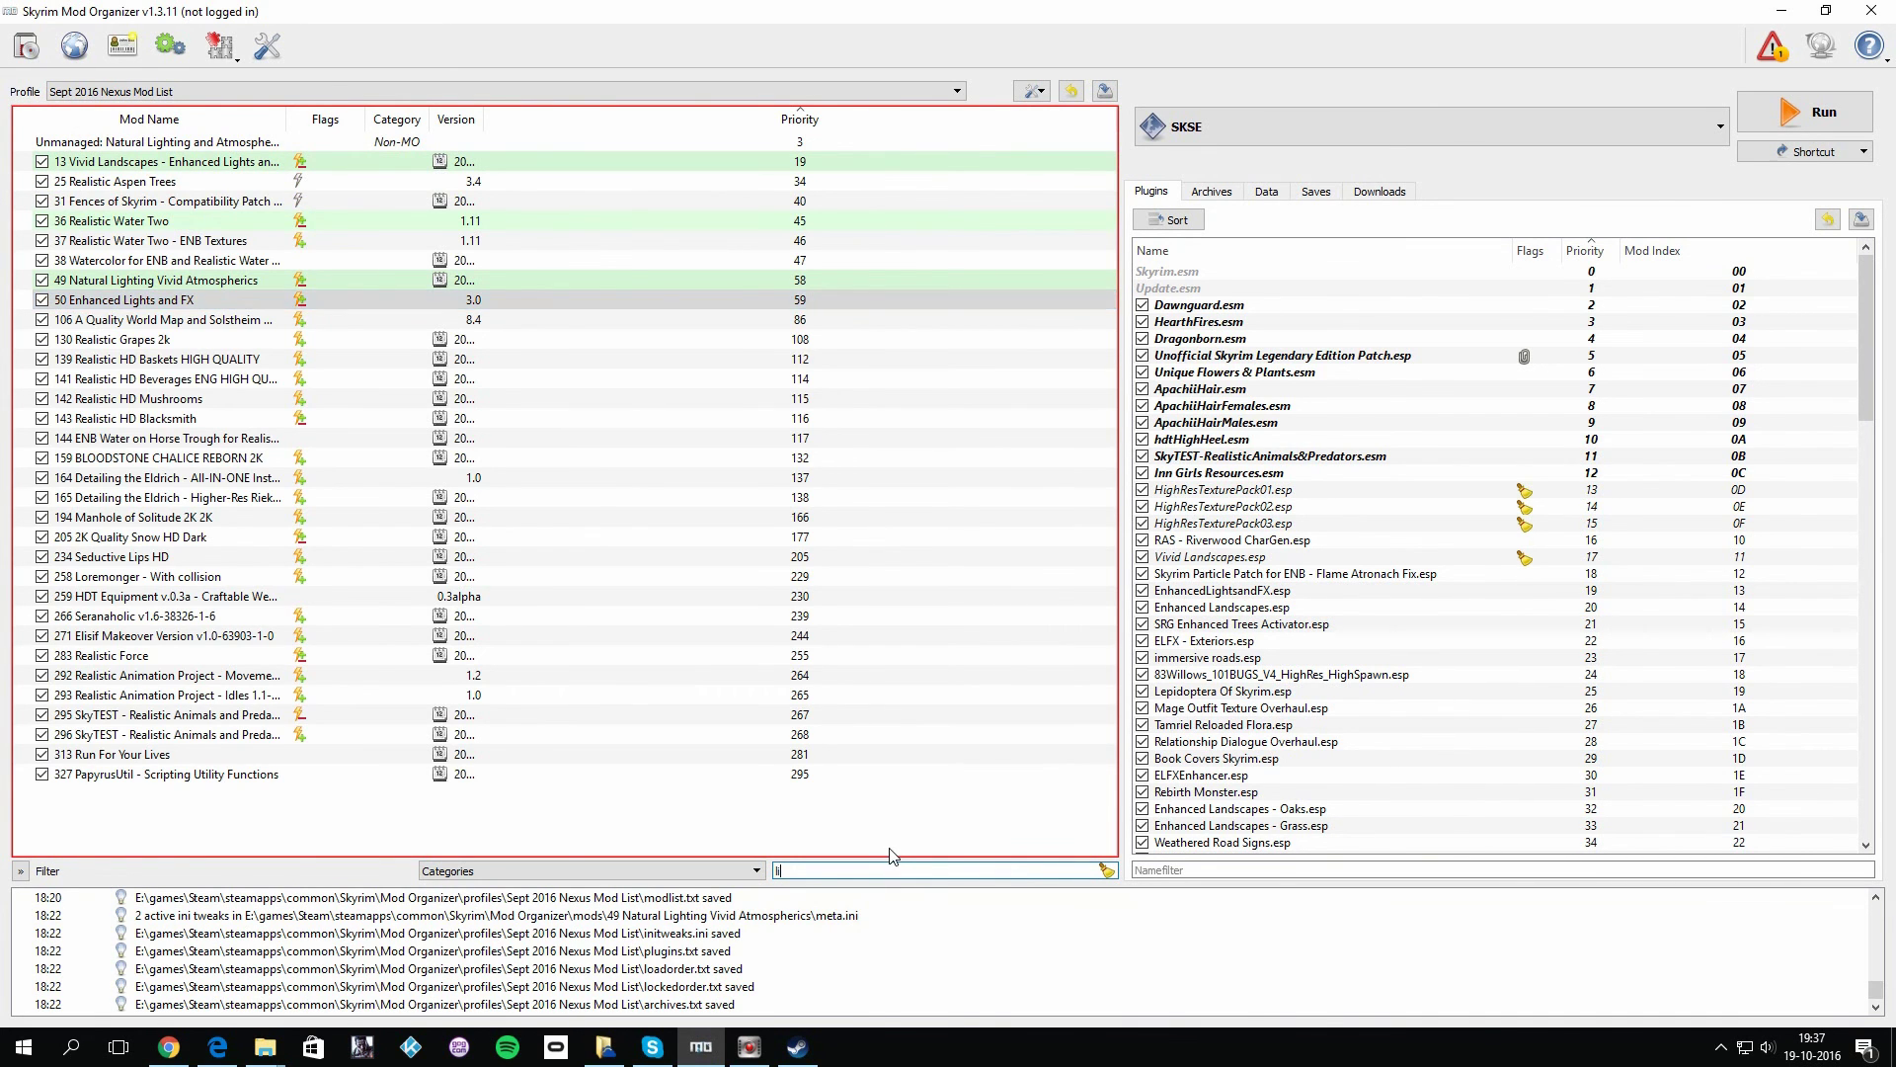
key("BackSpace")
key("BackSpace")
scroll(293, 381, "down", 18)
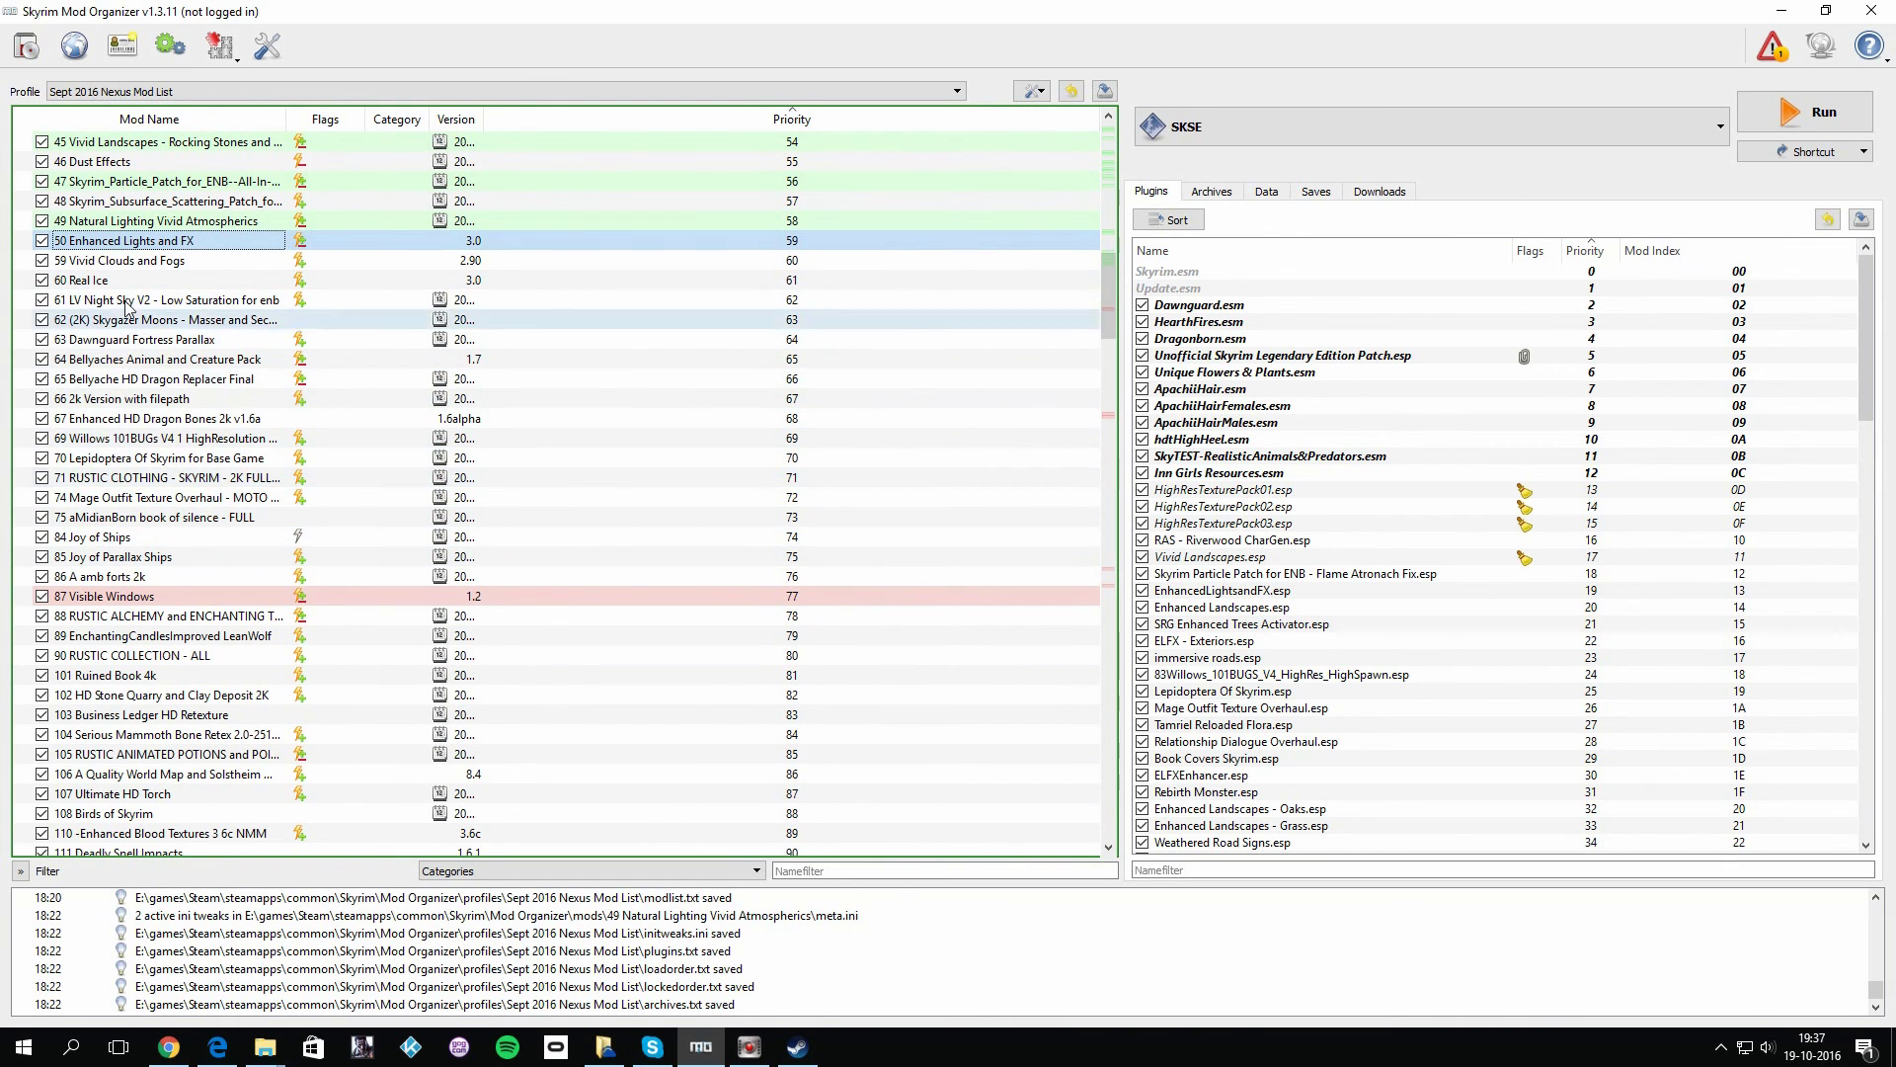
right_click(146, 237)
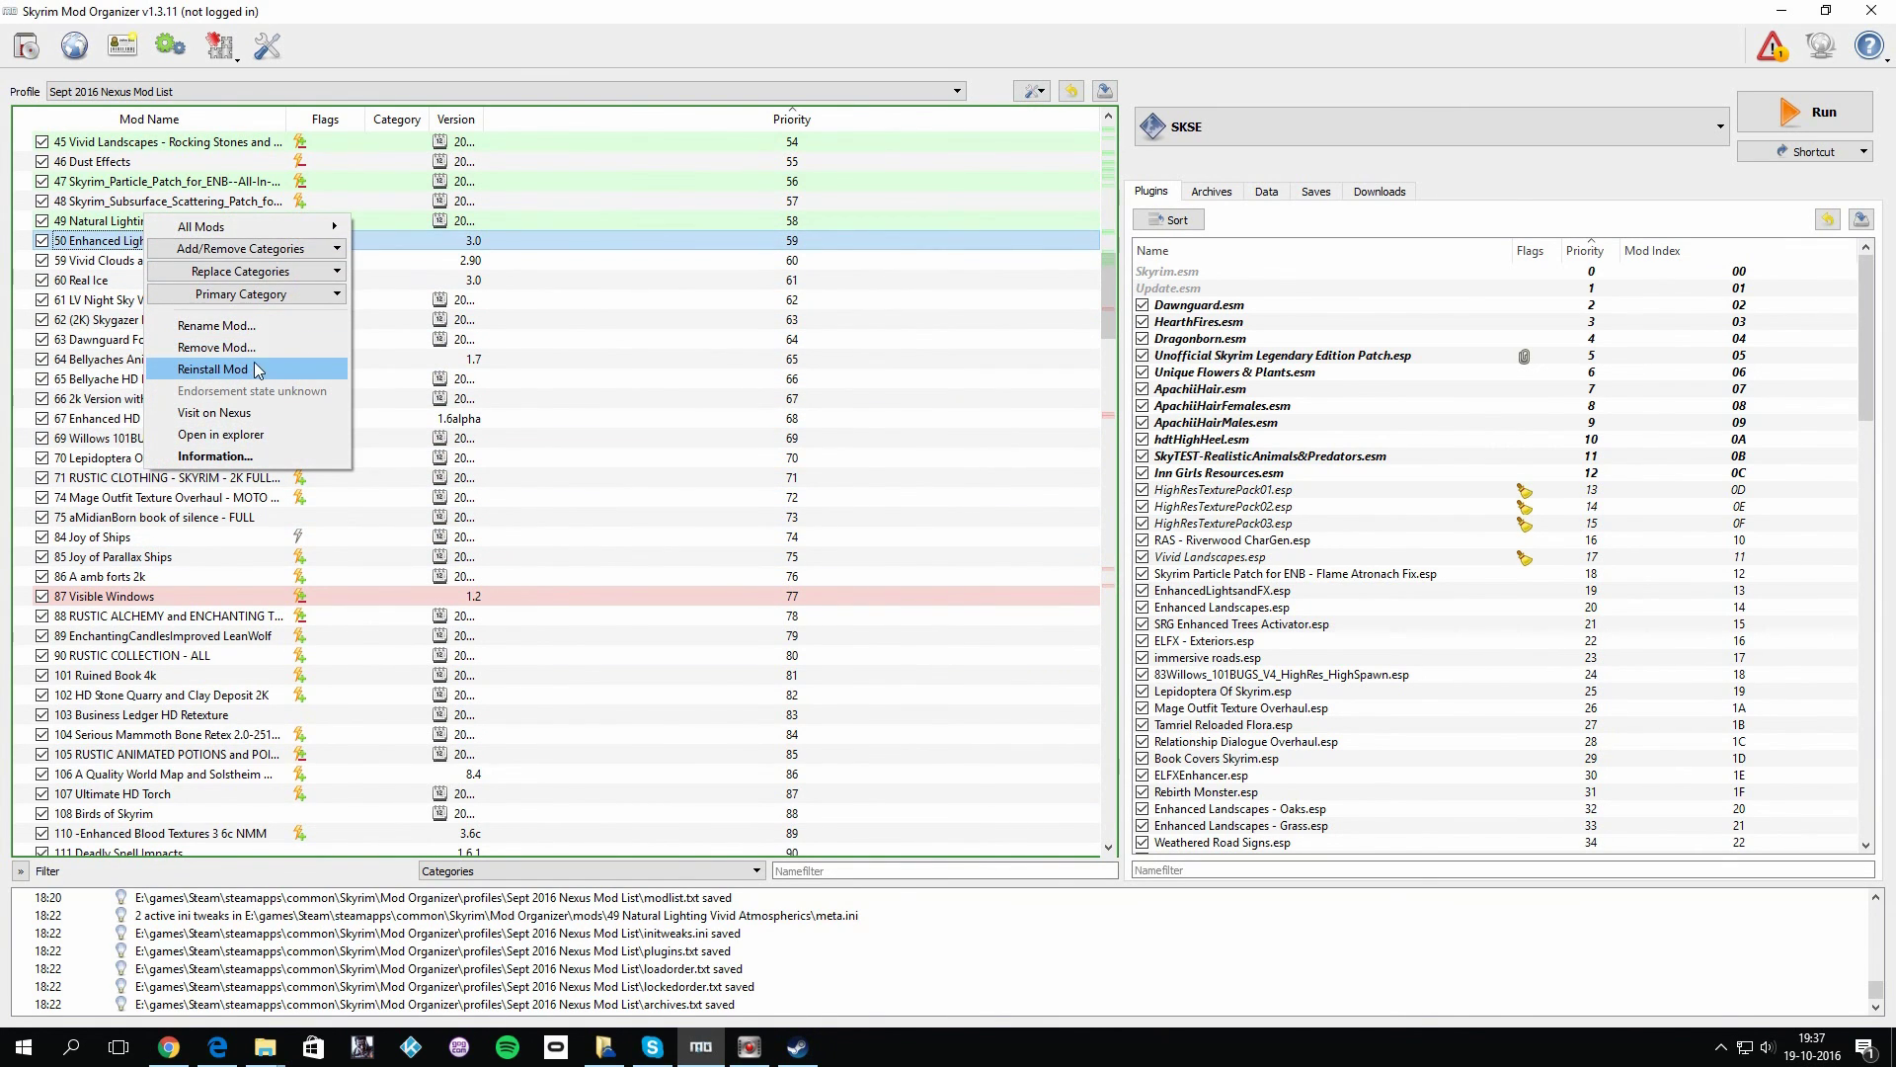
left_click(249, 368)
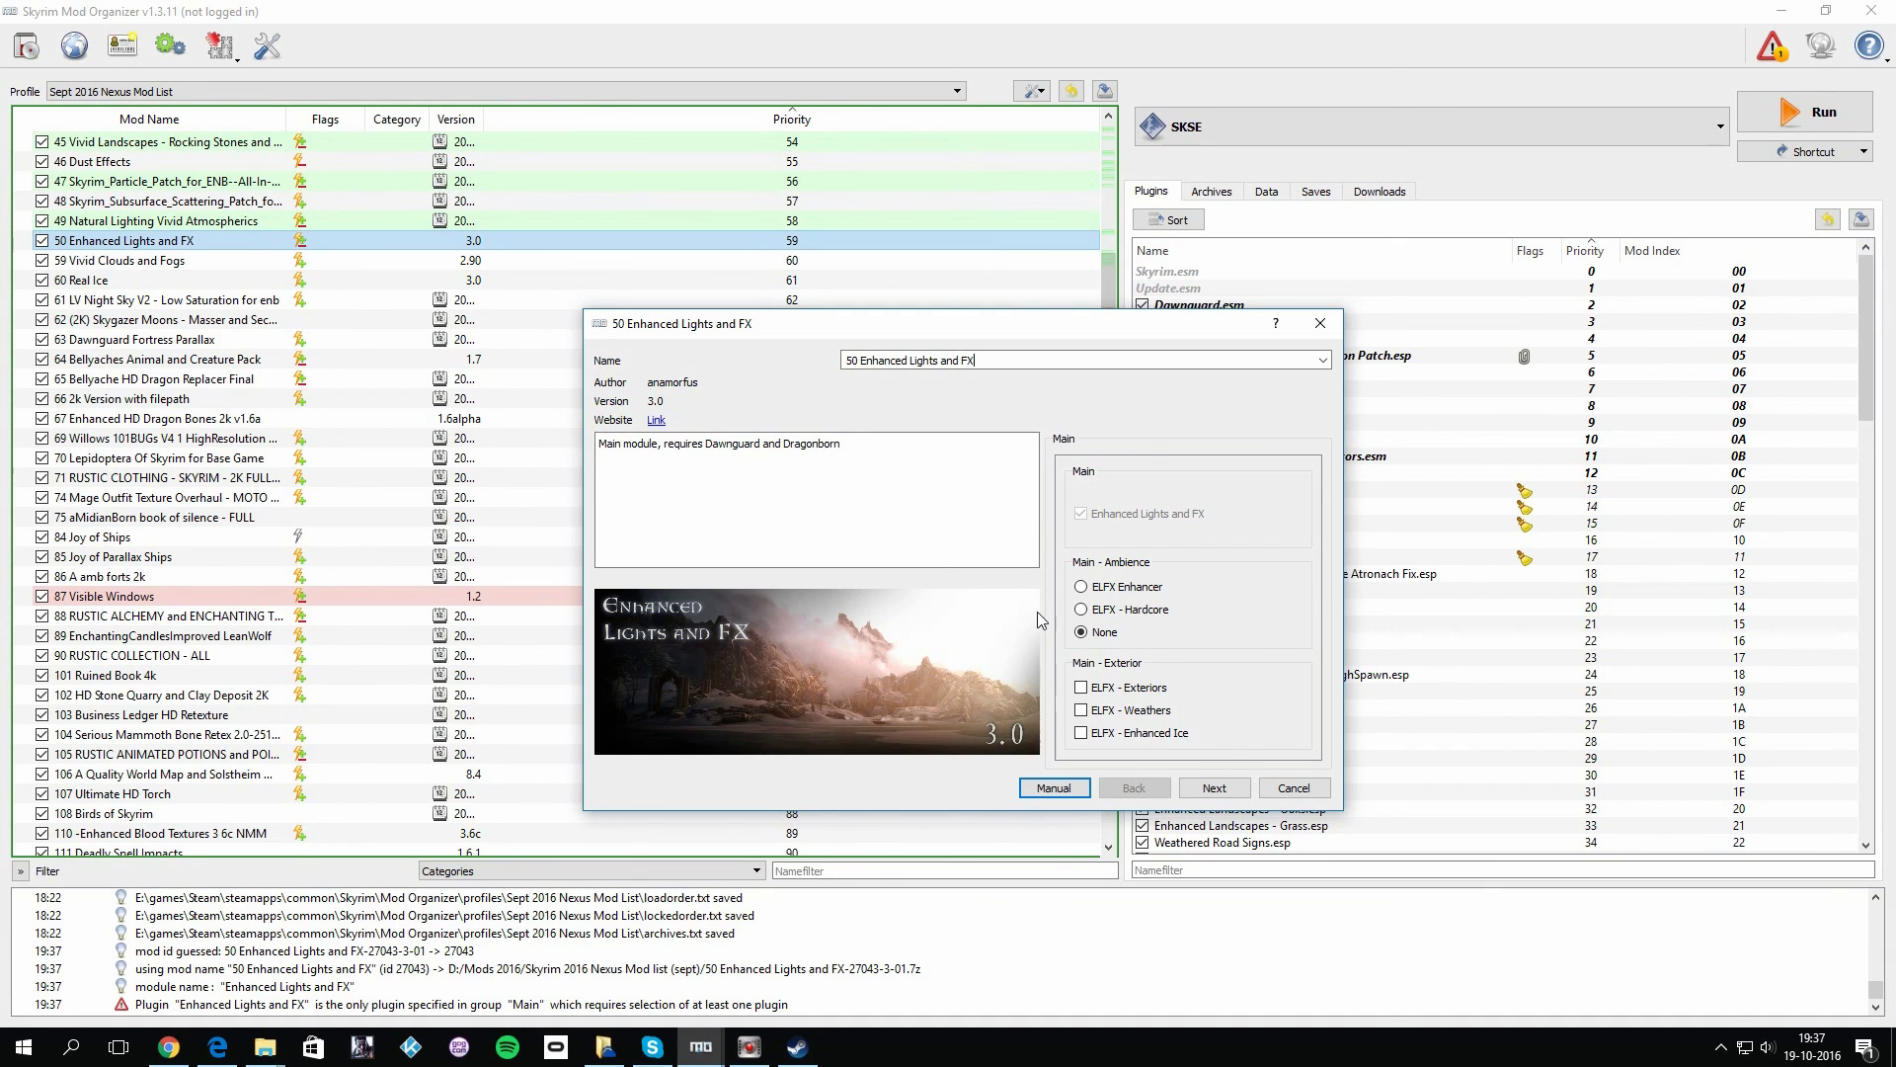
- Try the ELFX Enhancer and ELFX - Hardcore ambience options, choose None, and continue to the installer's Patches page
mouse_move(1111, 593)
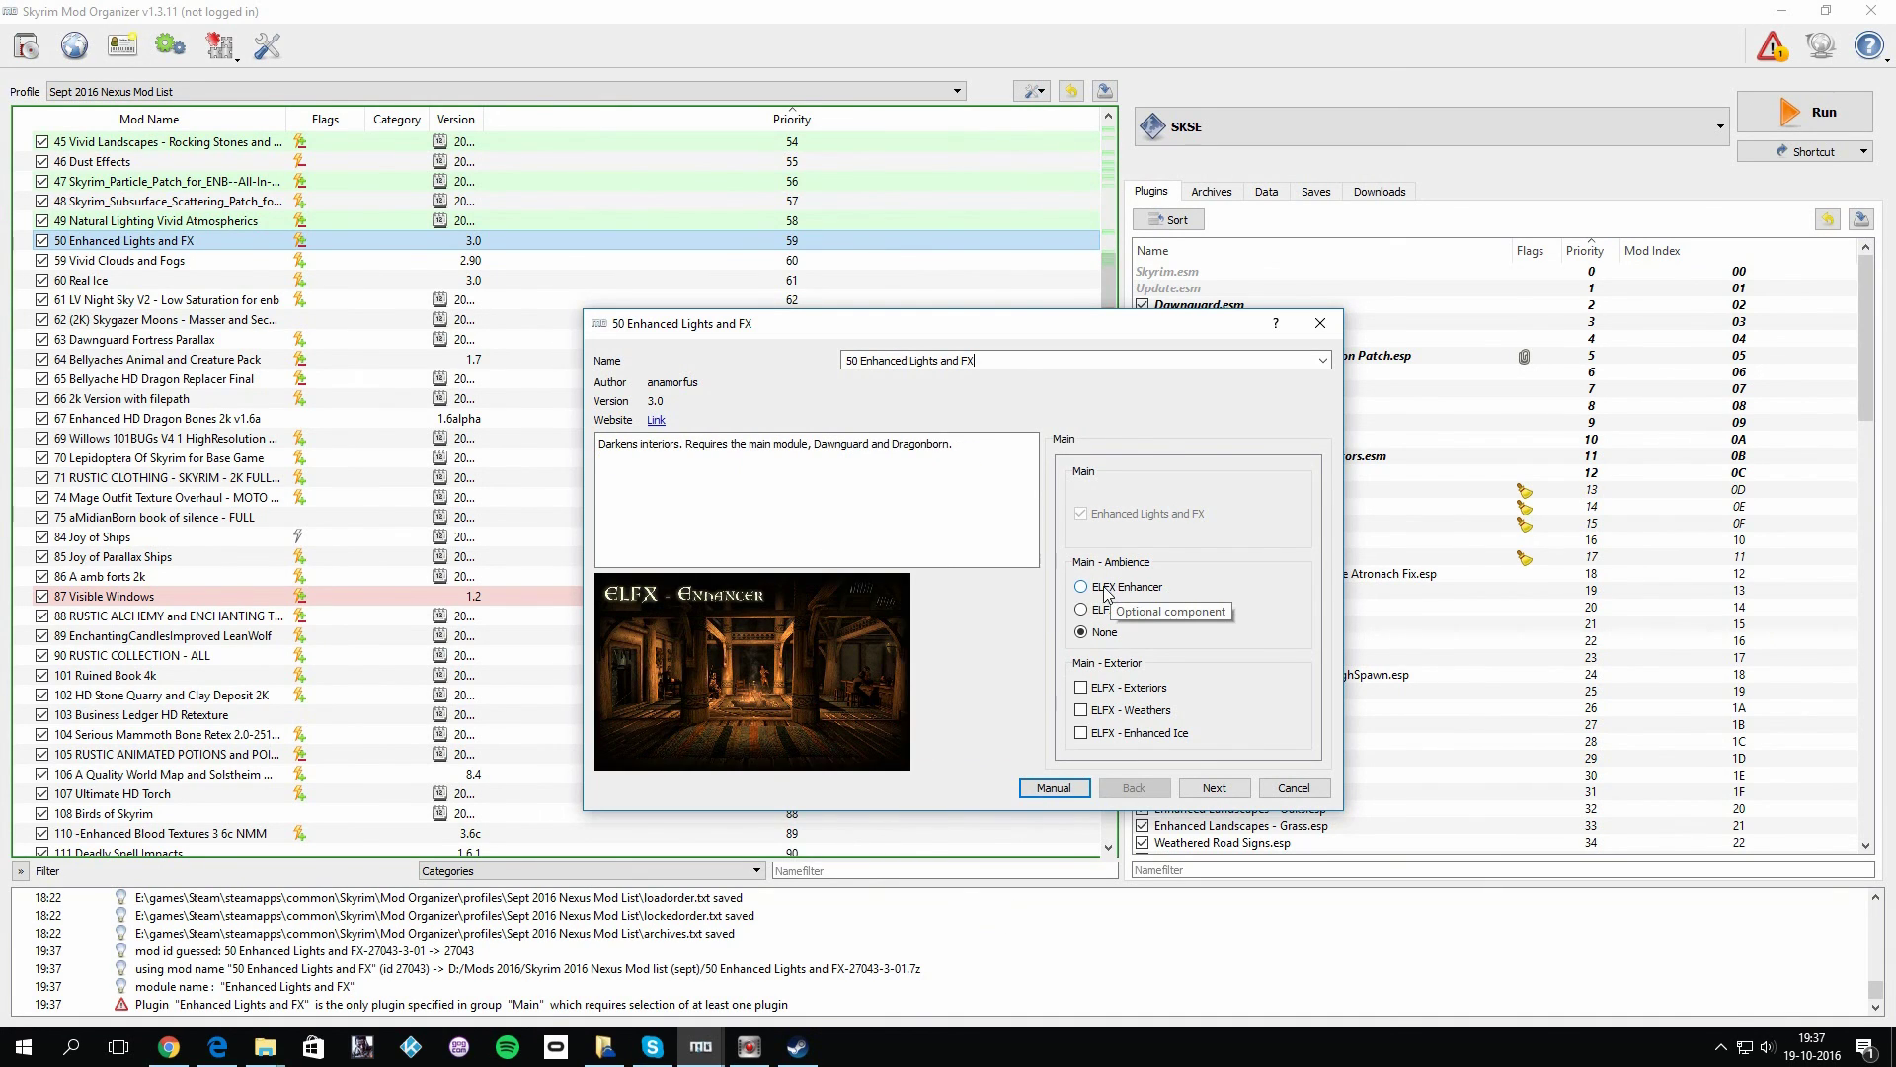
left_click(1099, 596)
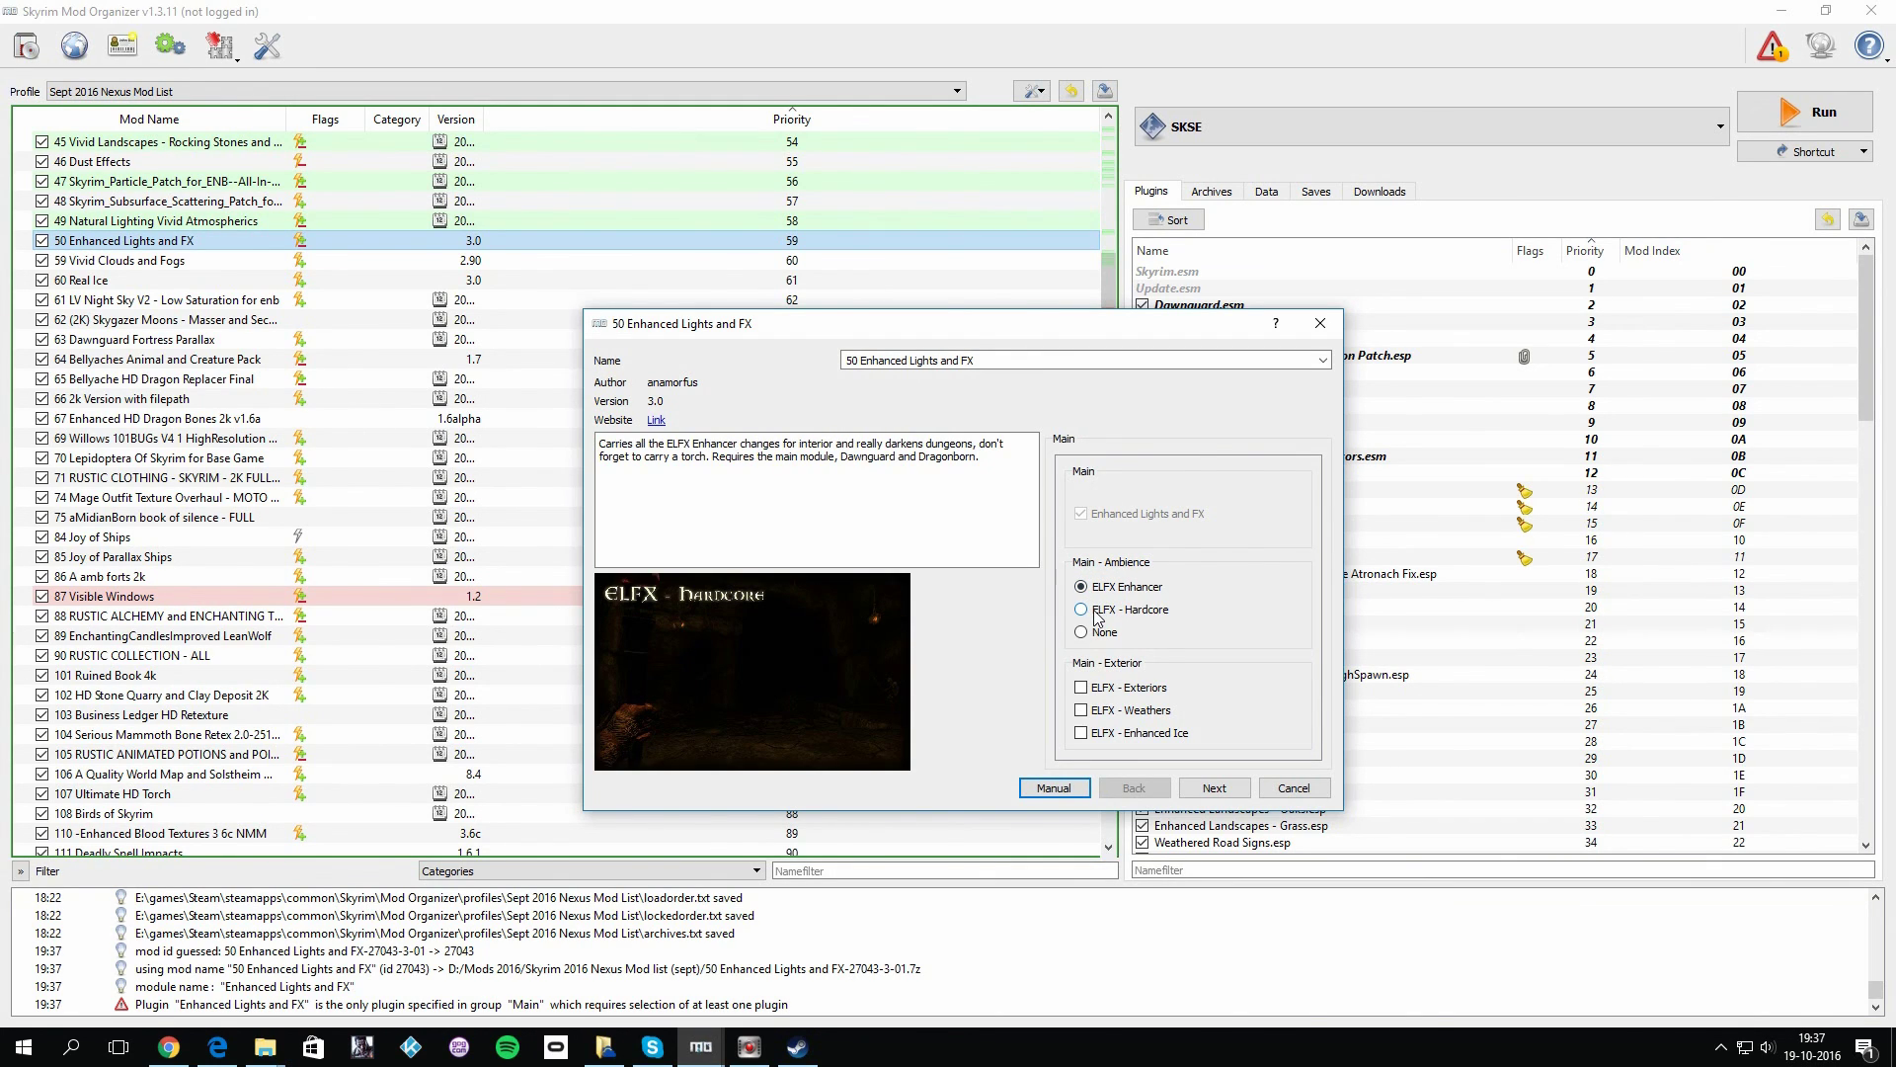
left_click(1098, 611)
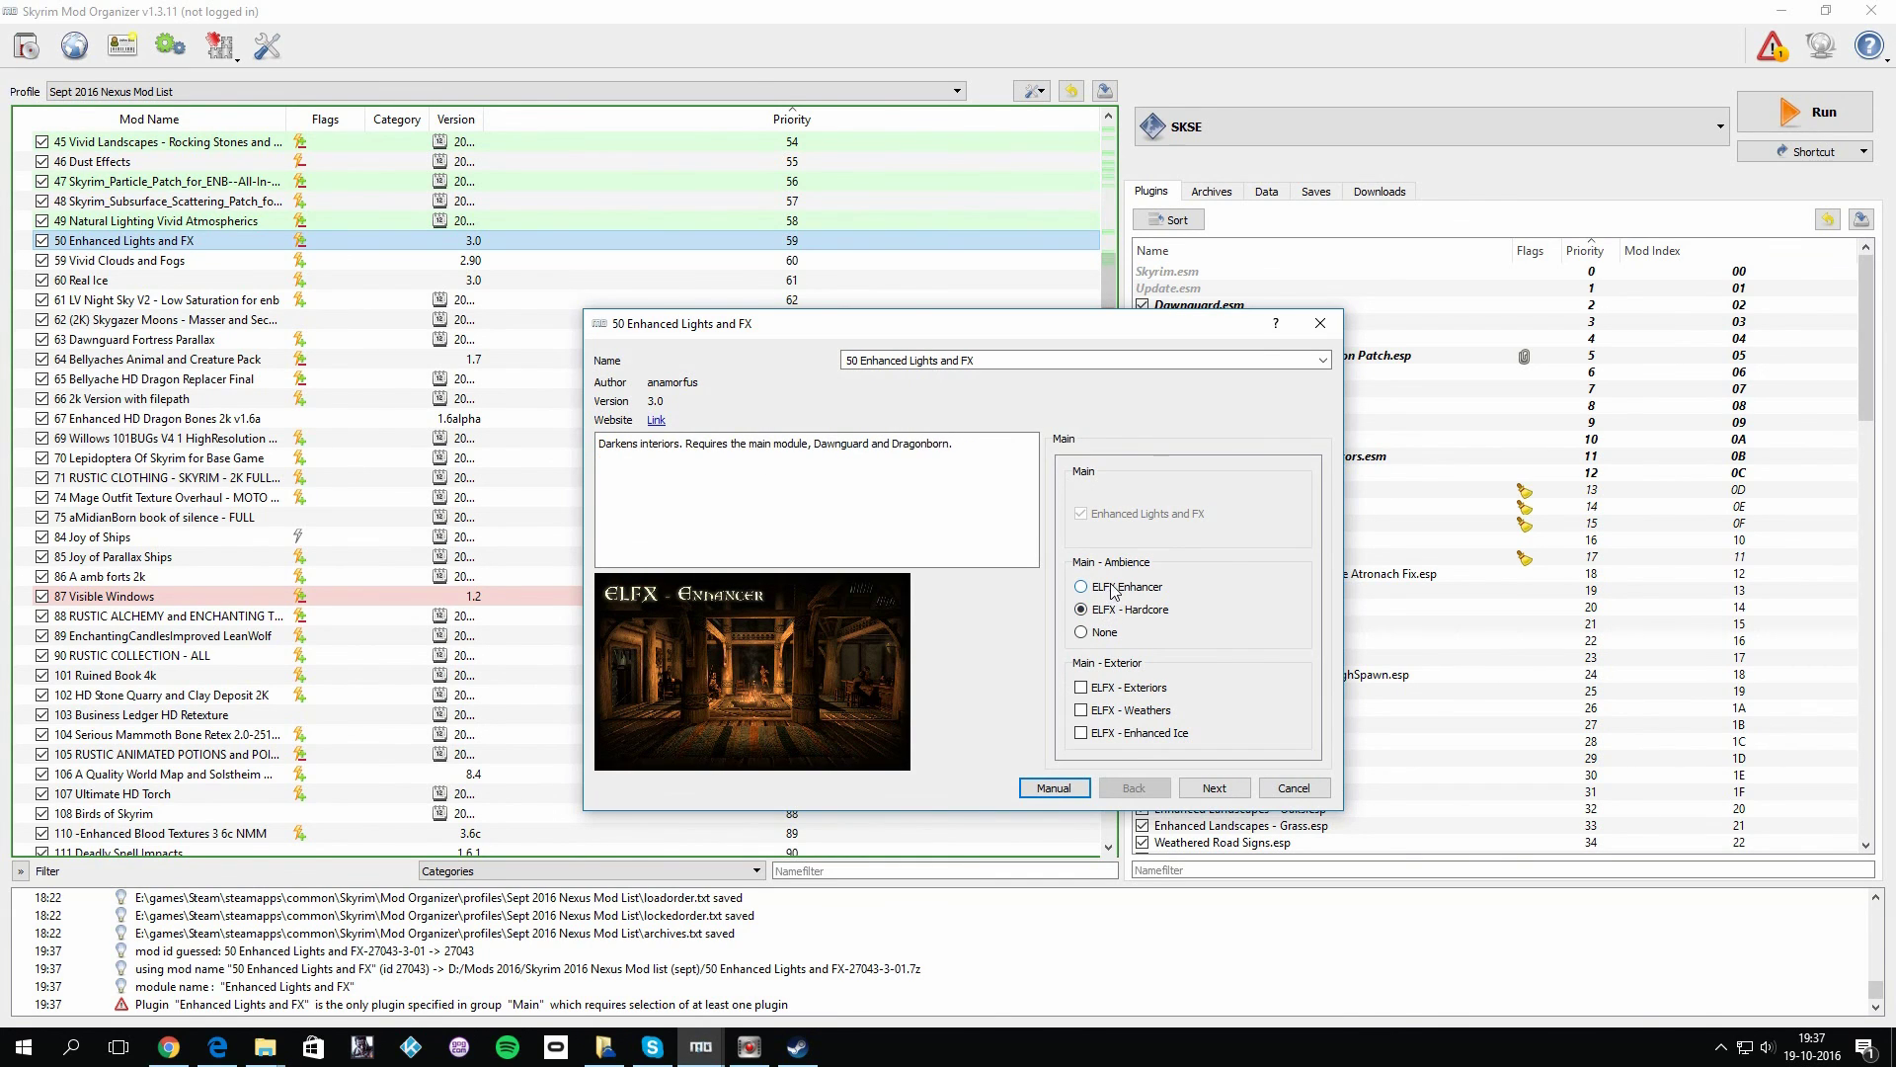
left_click(1113, 589)
left_click(1108, 633)
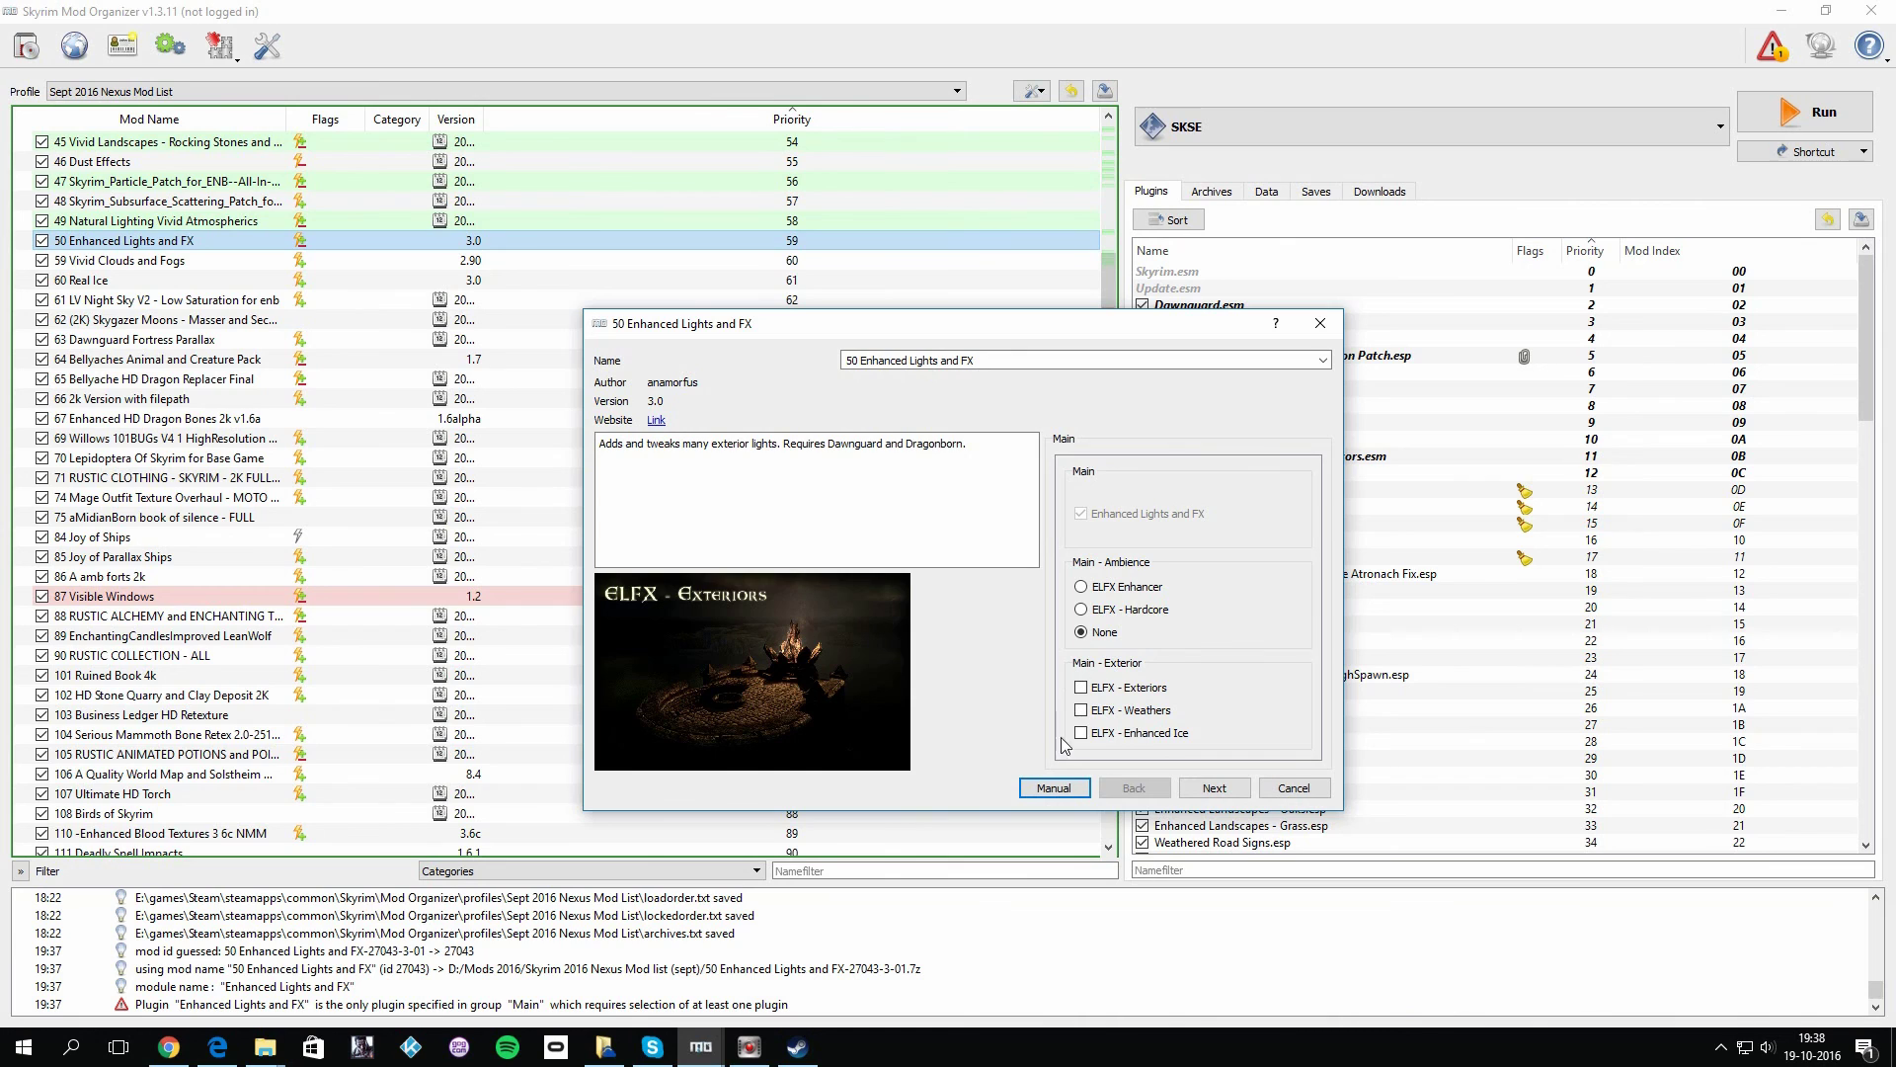
left_click(1204, 790)
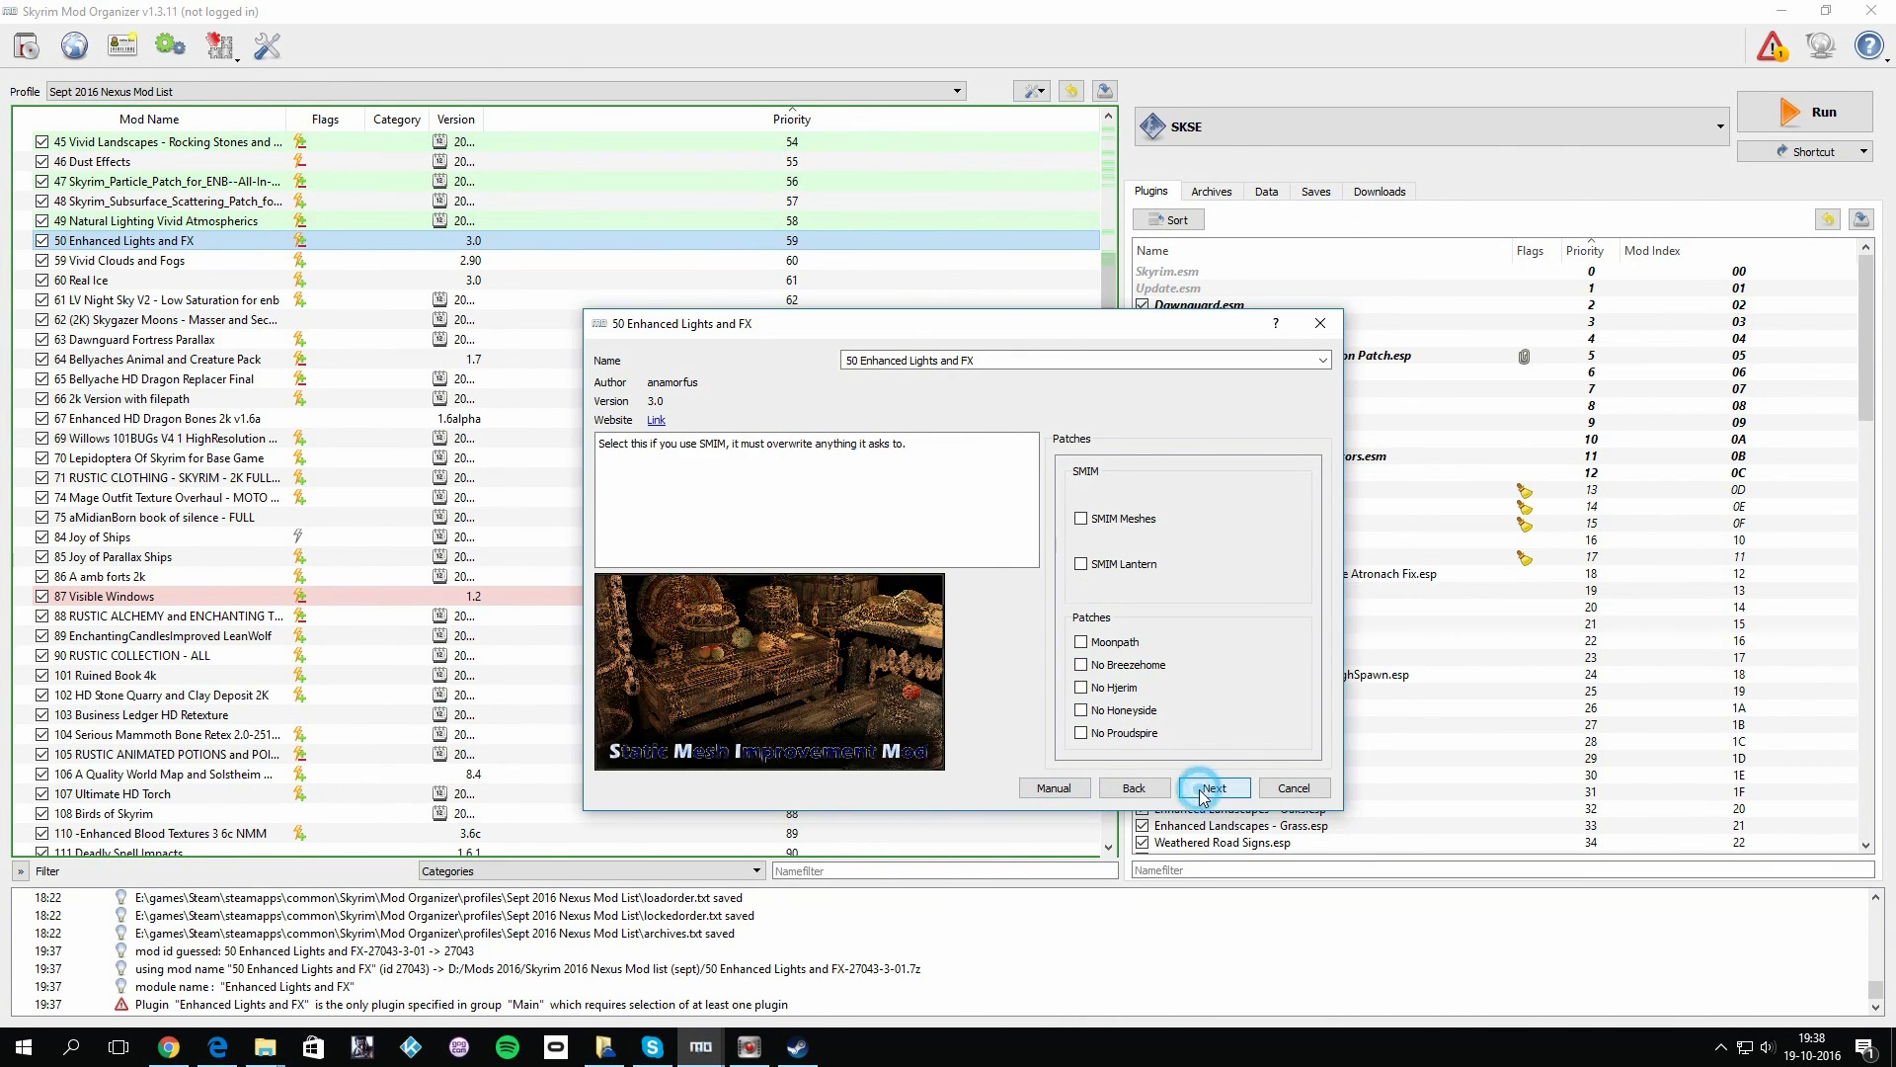
- Enable the SMIM Meshes patch, view the optional components, and go back to the Main page to cancel the reinstallation
left_click(1108, 520)
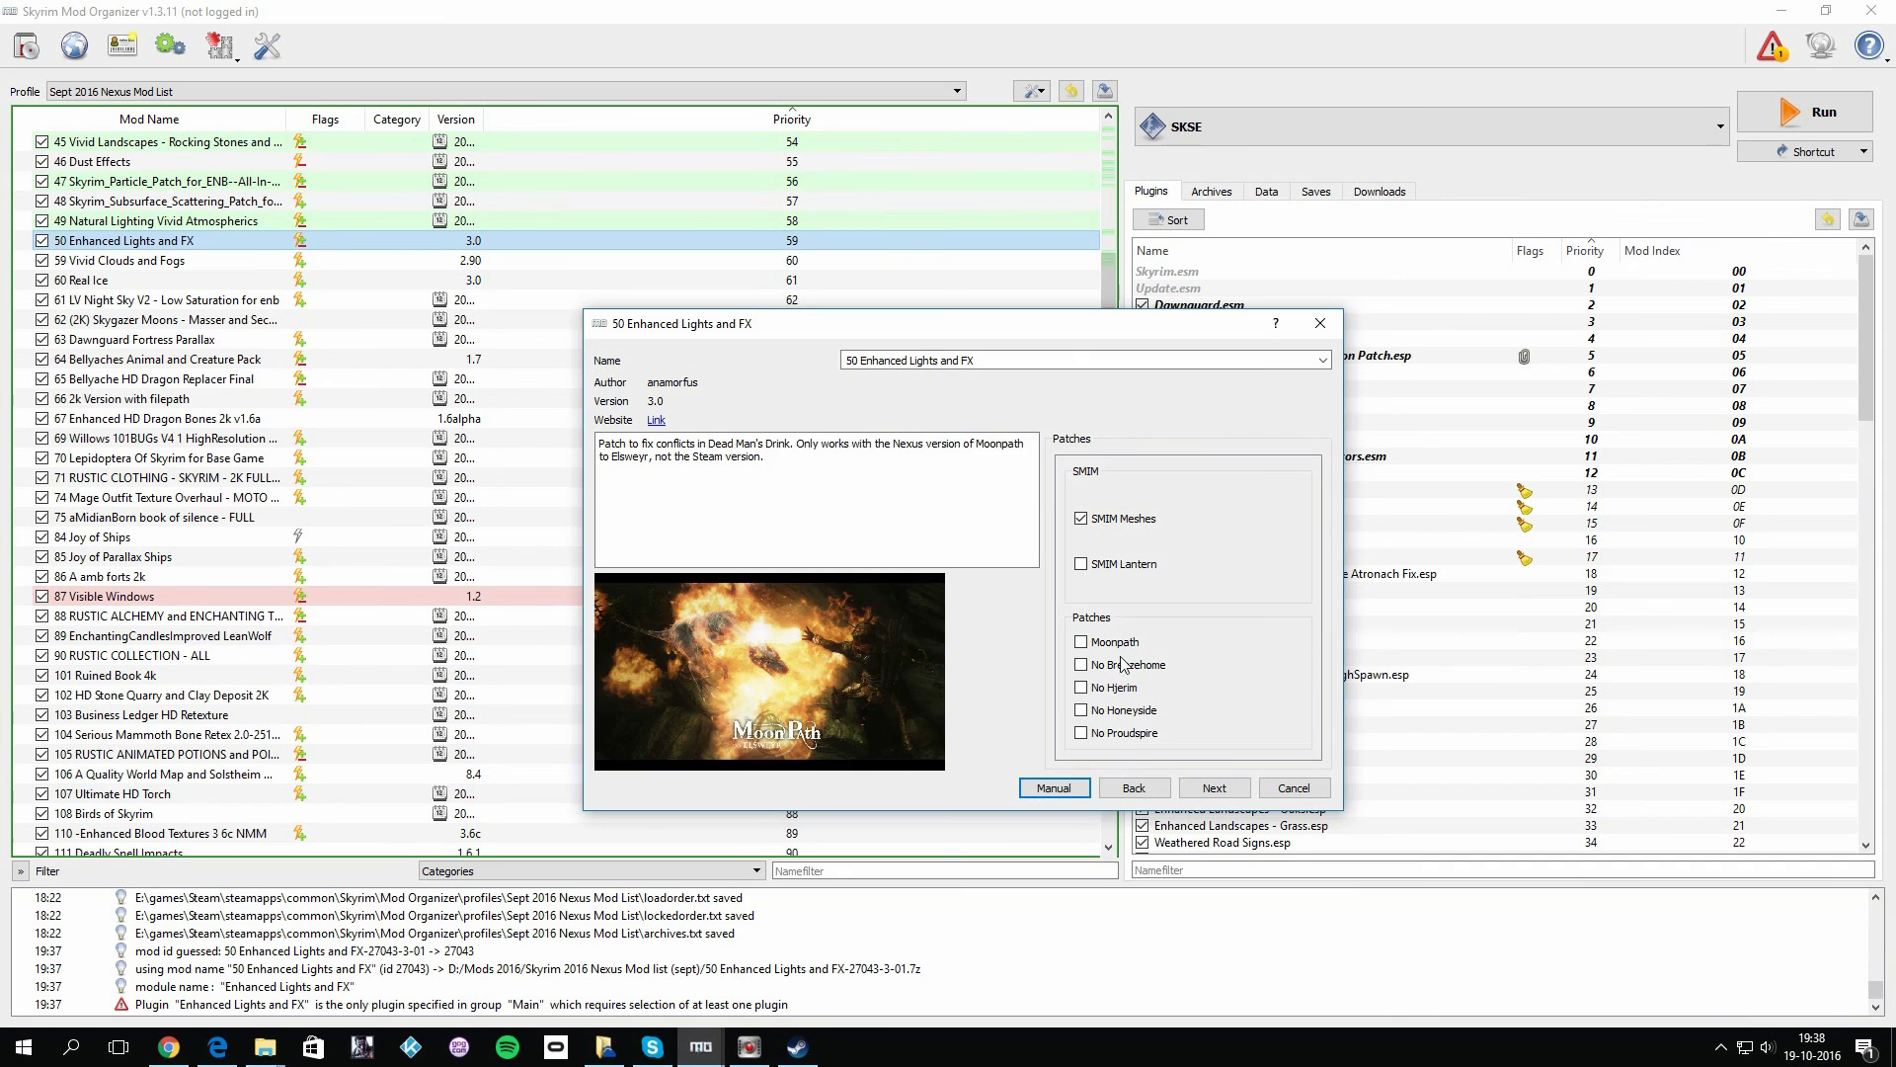
left_click(1233, 796)
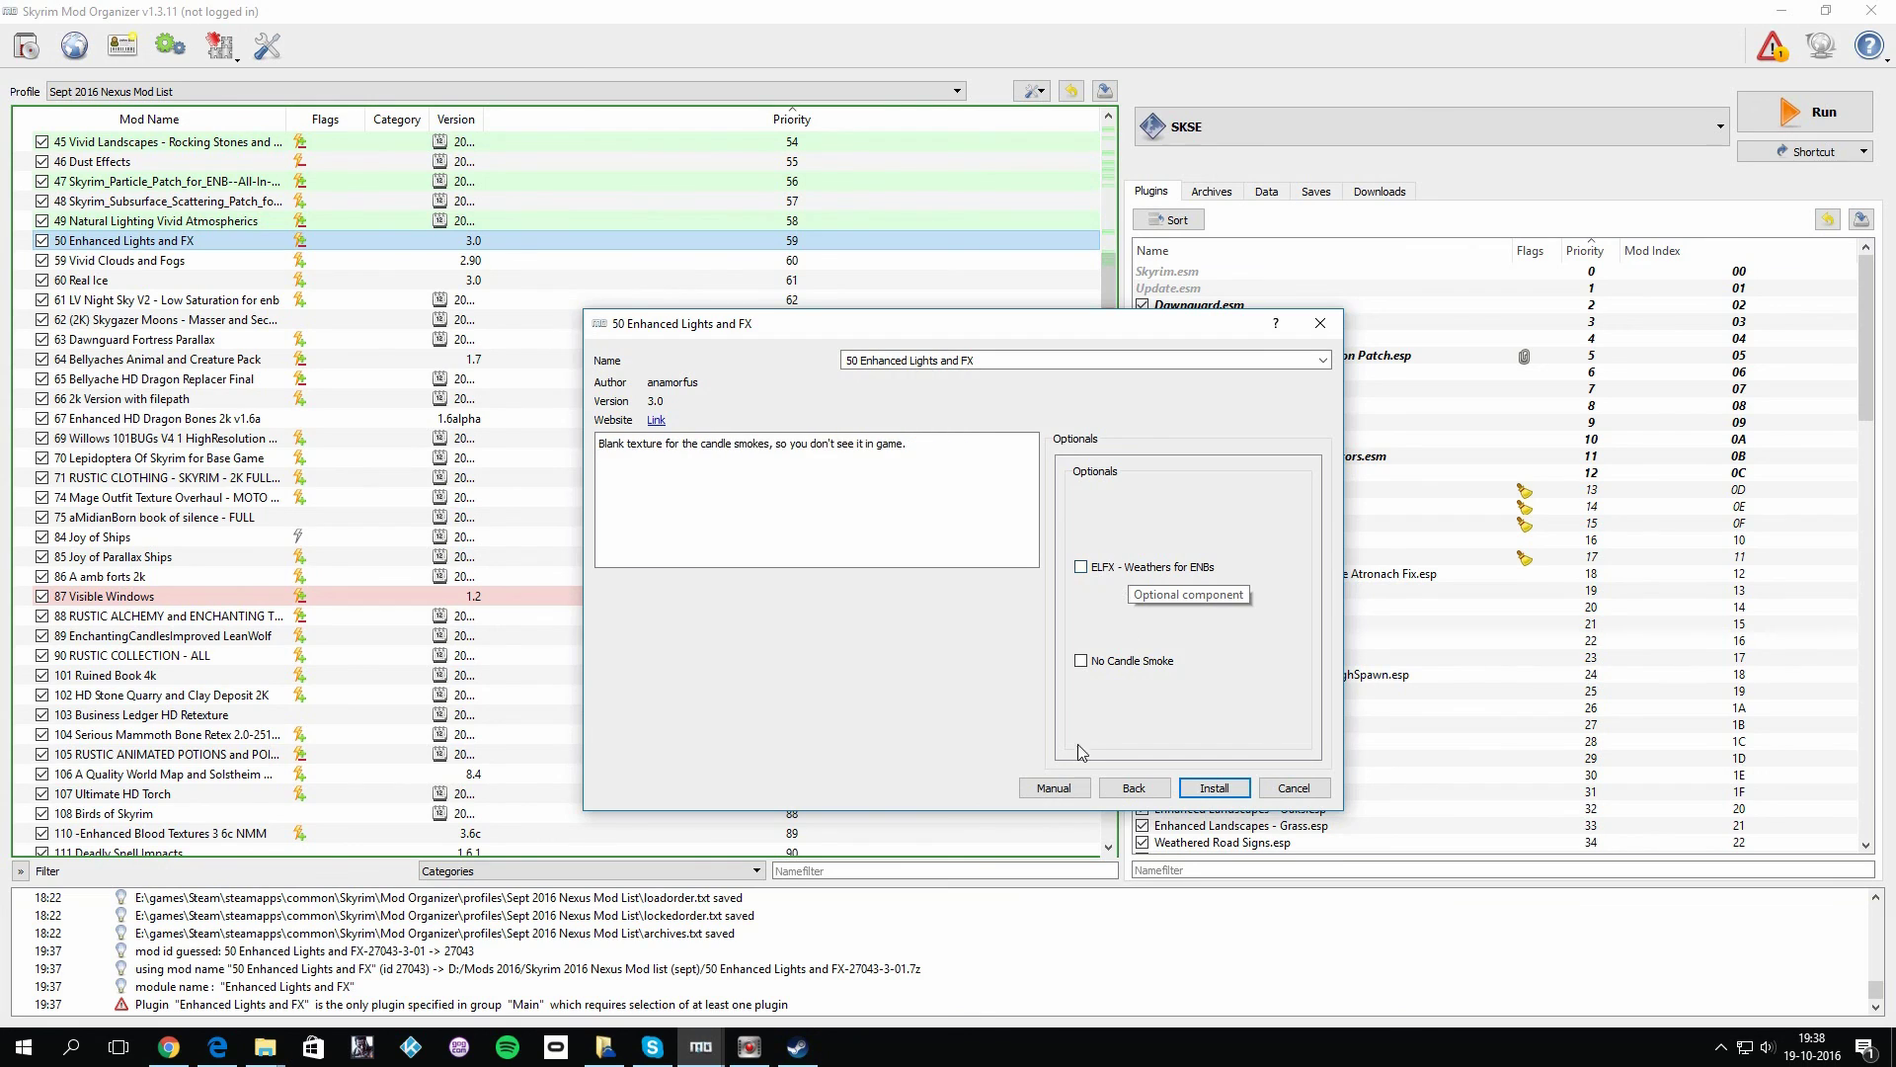
left_click(1135, 788)
left_click(1135, 787)
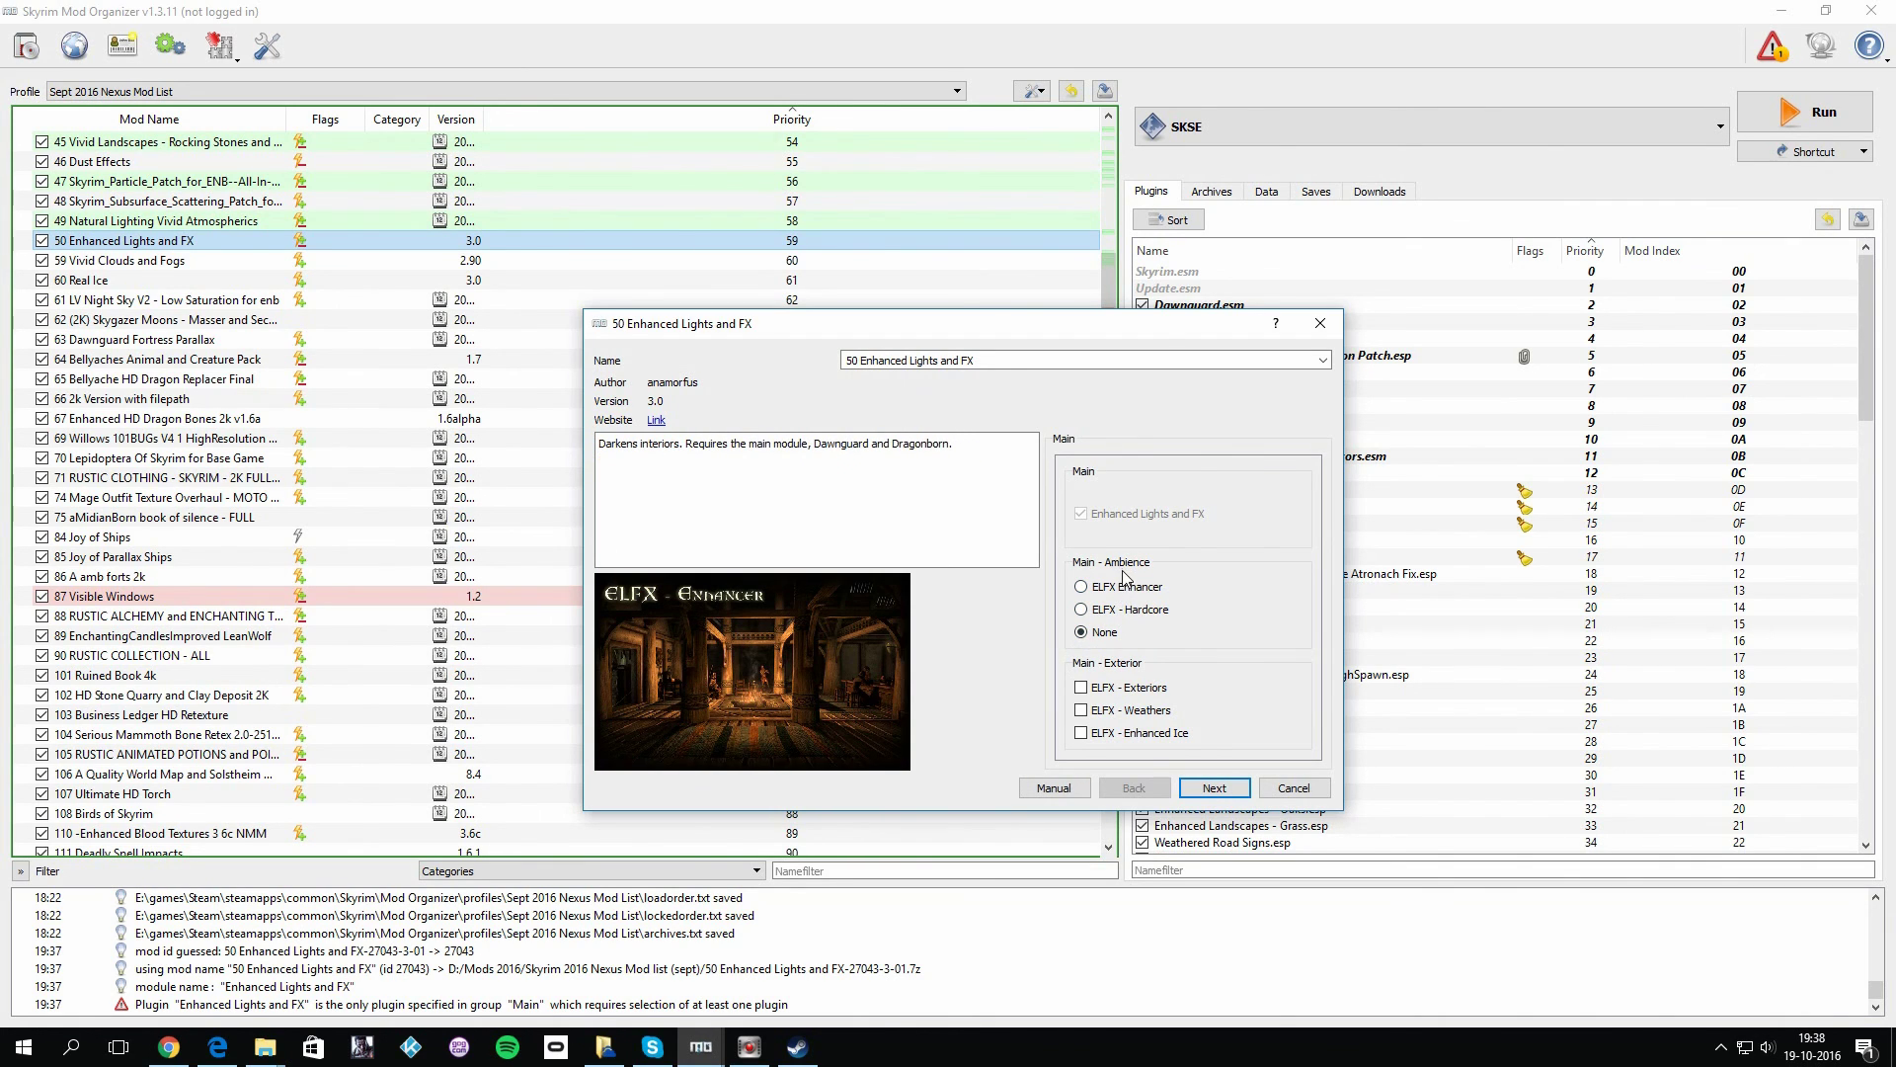
left_click(1308, 790)
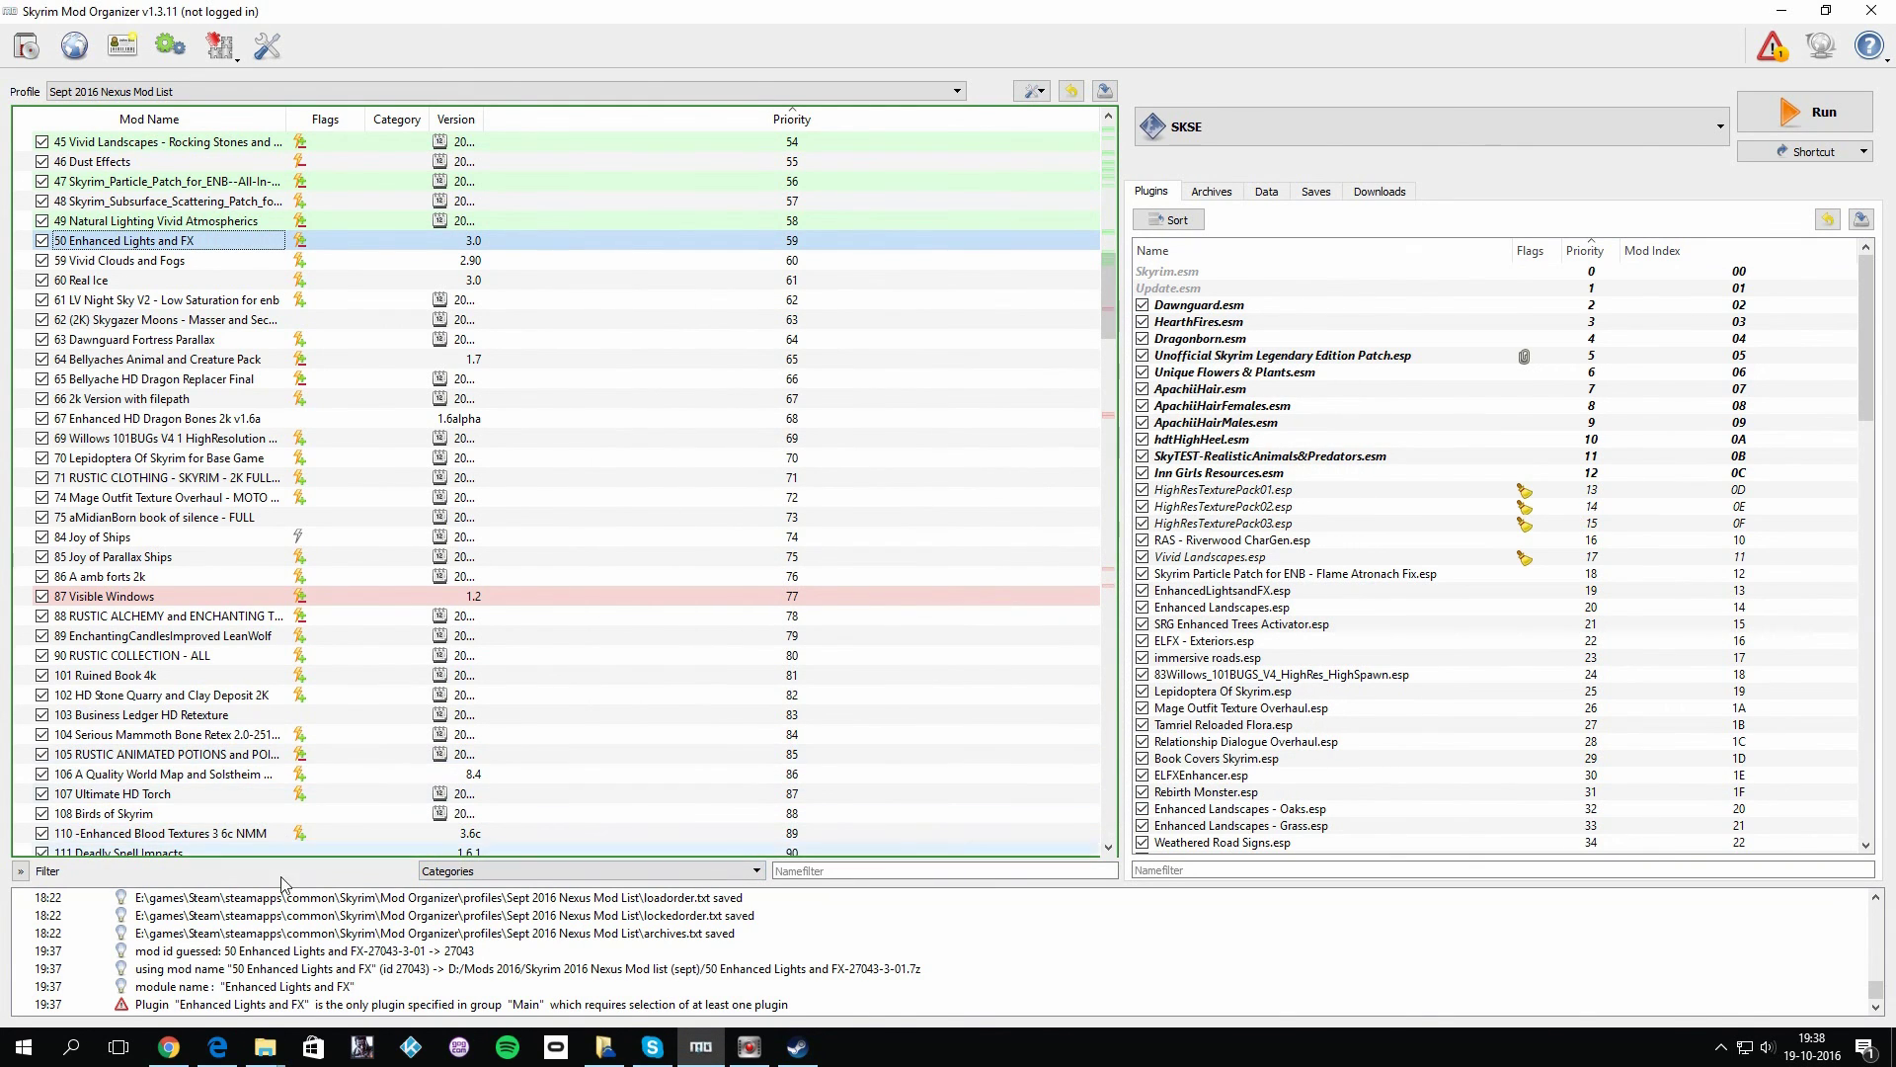
- Switch to Chrome, bring up the RealVision ENB page, and search its text for "darkne" and "dark"
left_click(168, 1049)
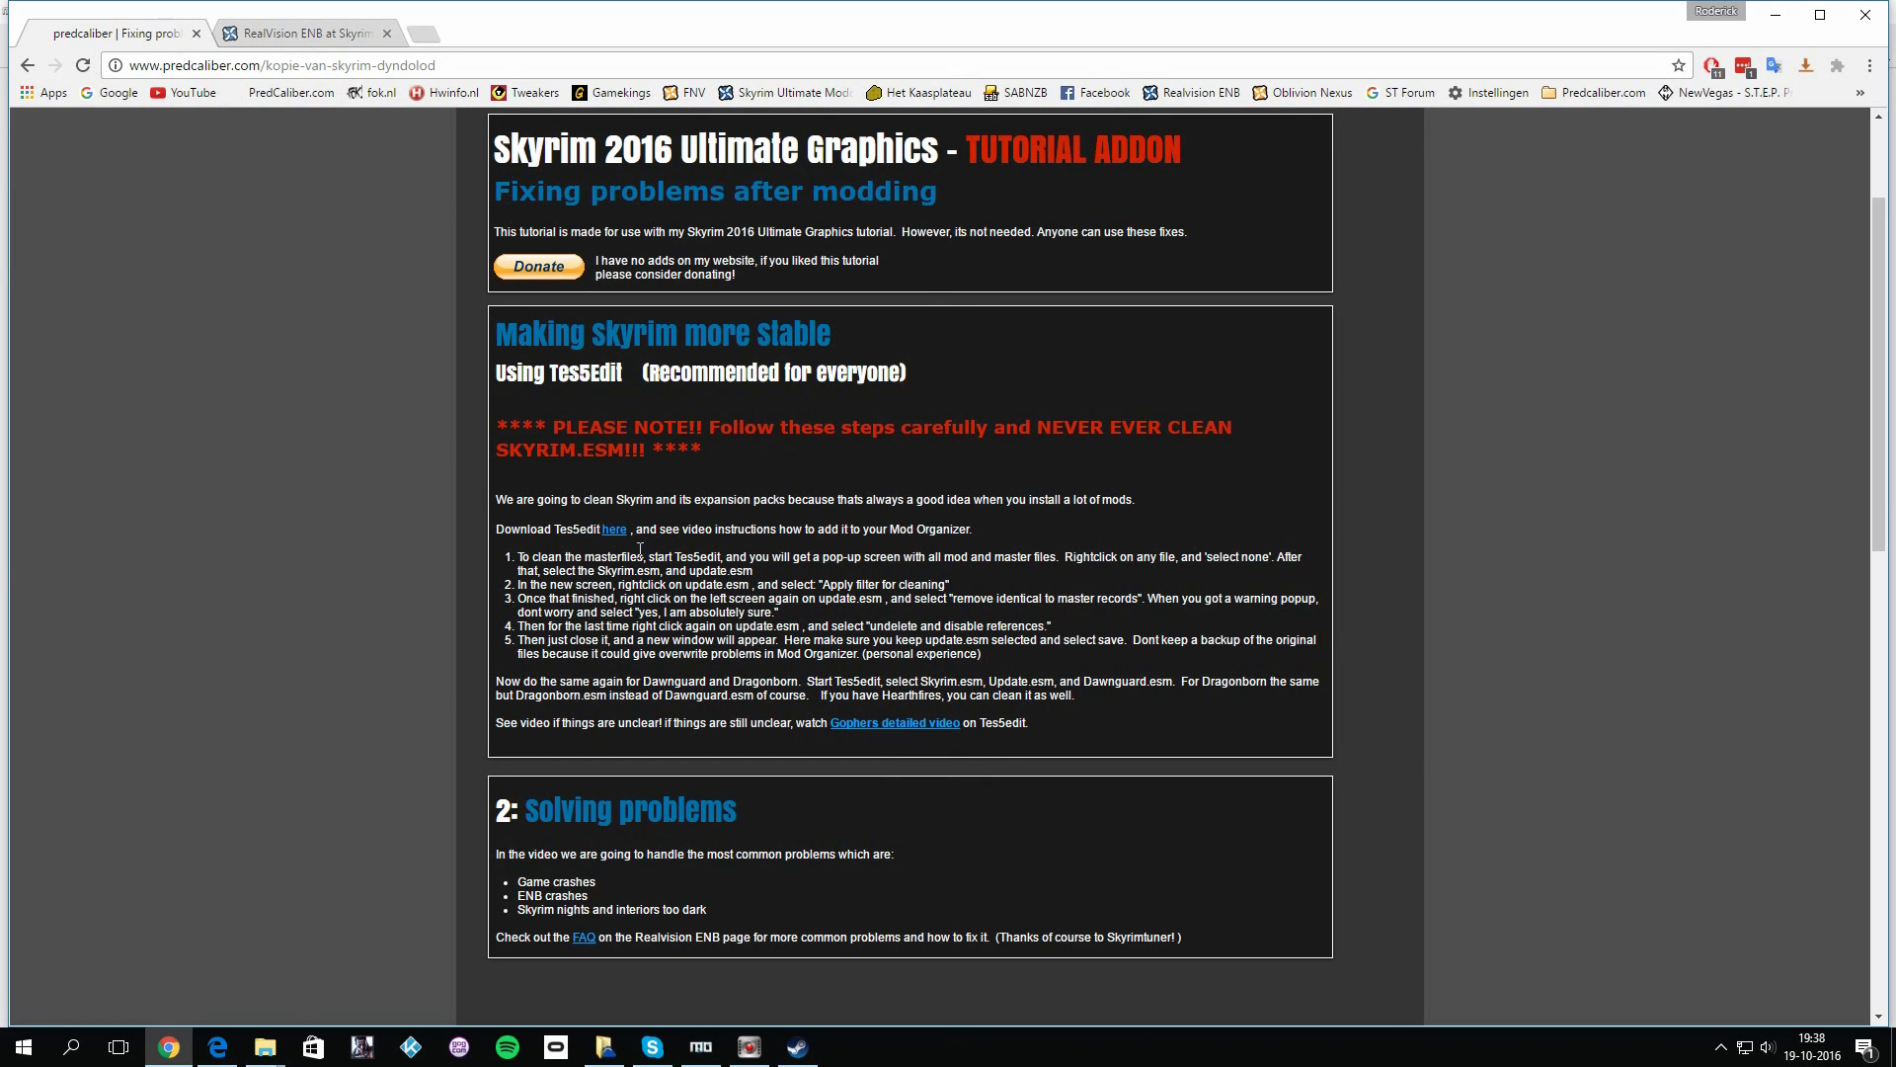
left_click(291, 36)
scroll(973, 709, "down", 2)
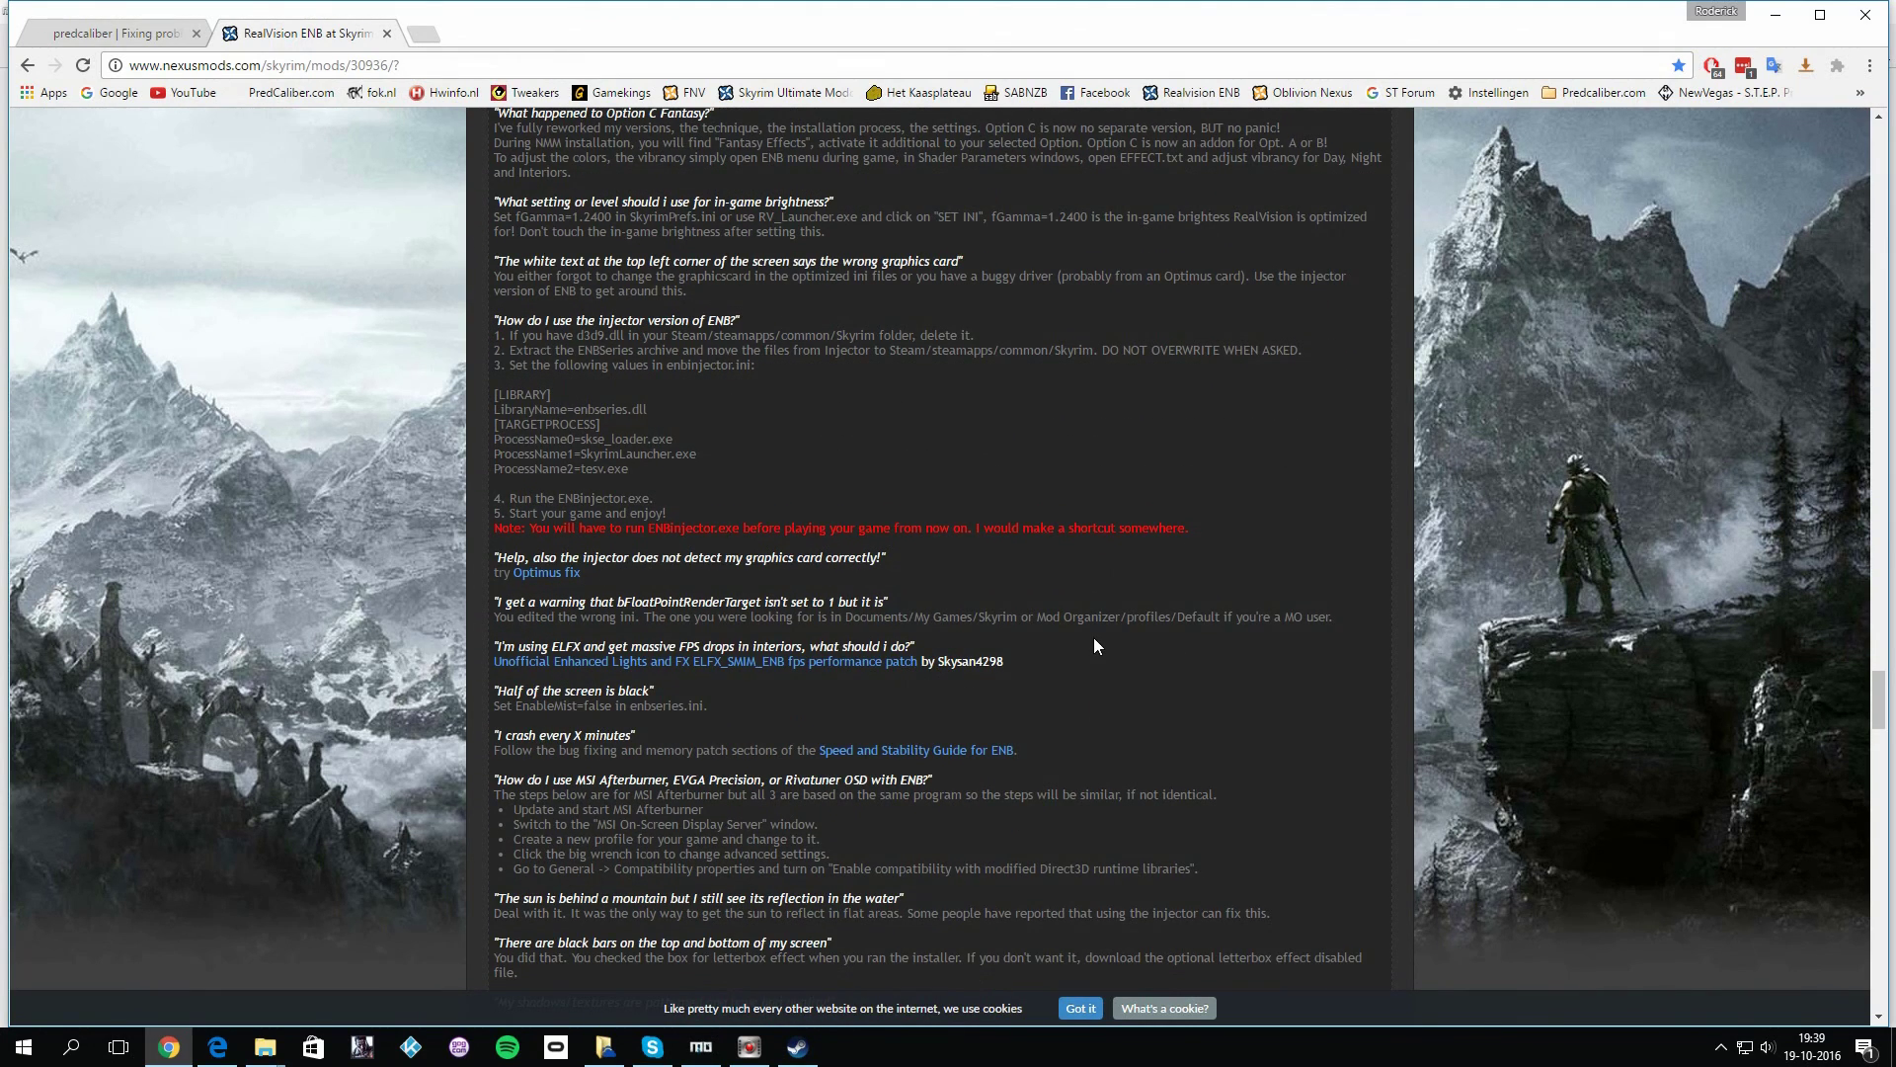
key("ctrl+f")
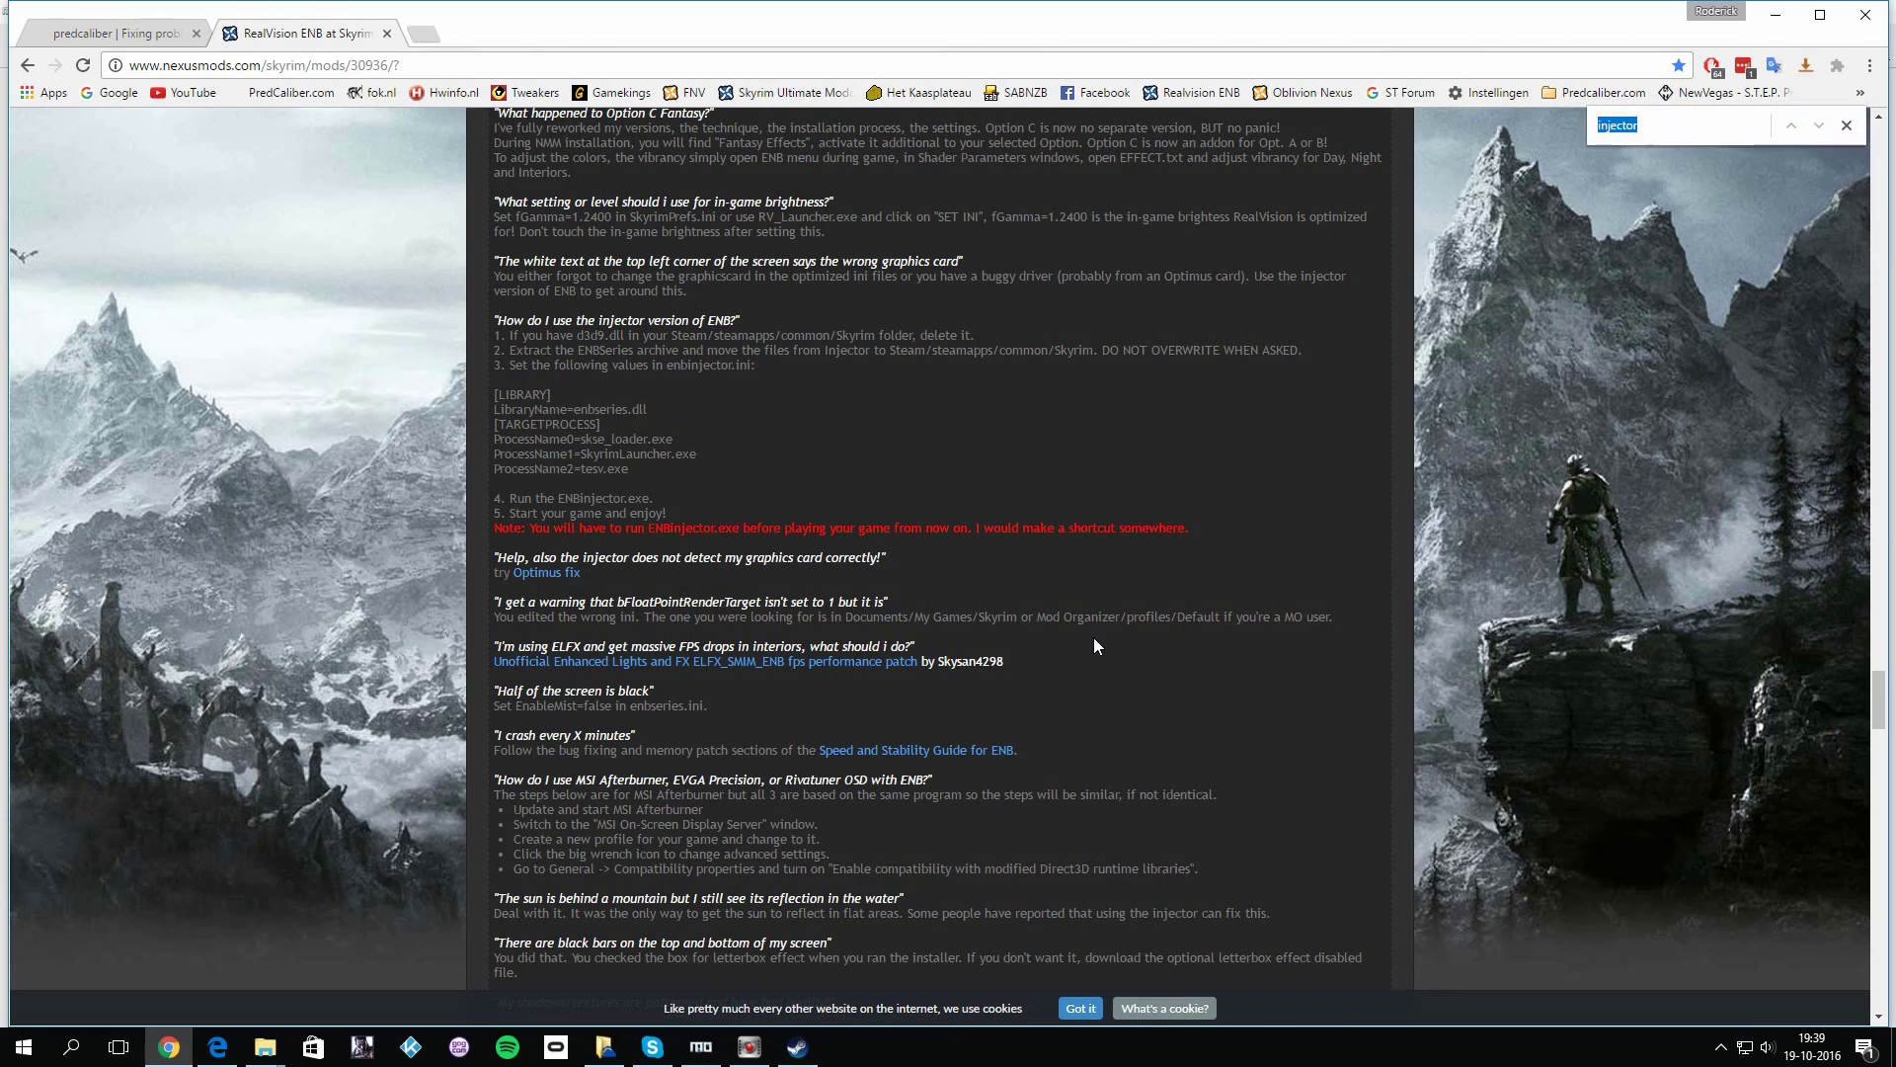
type("darkne")
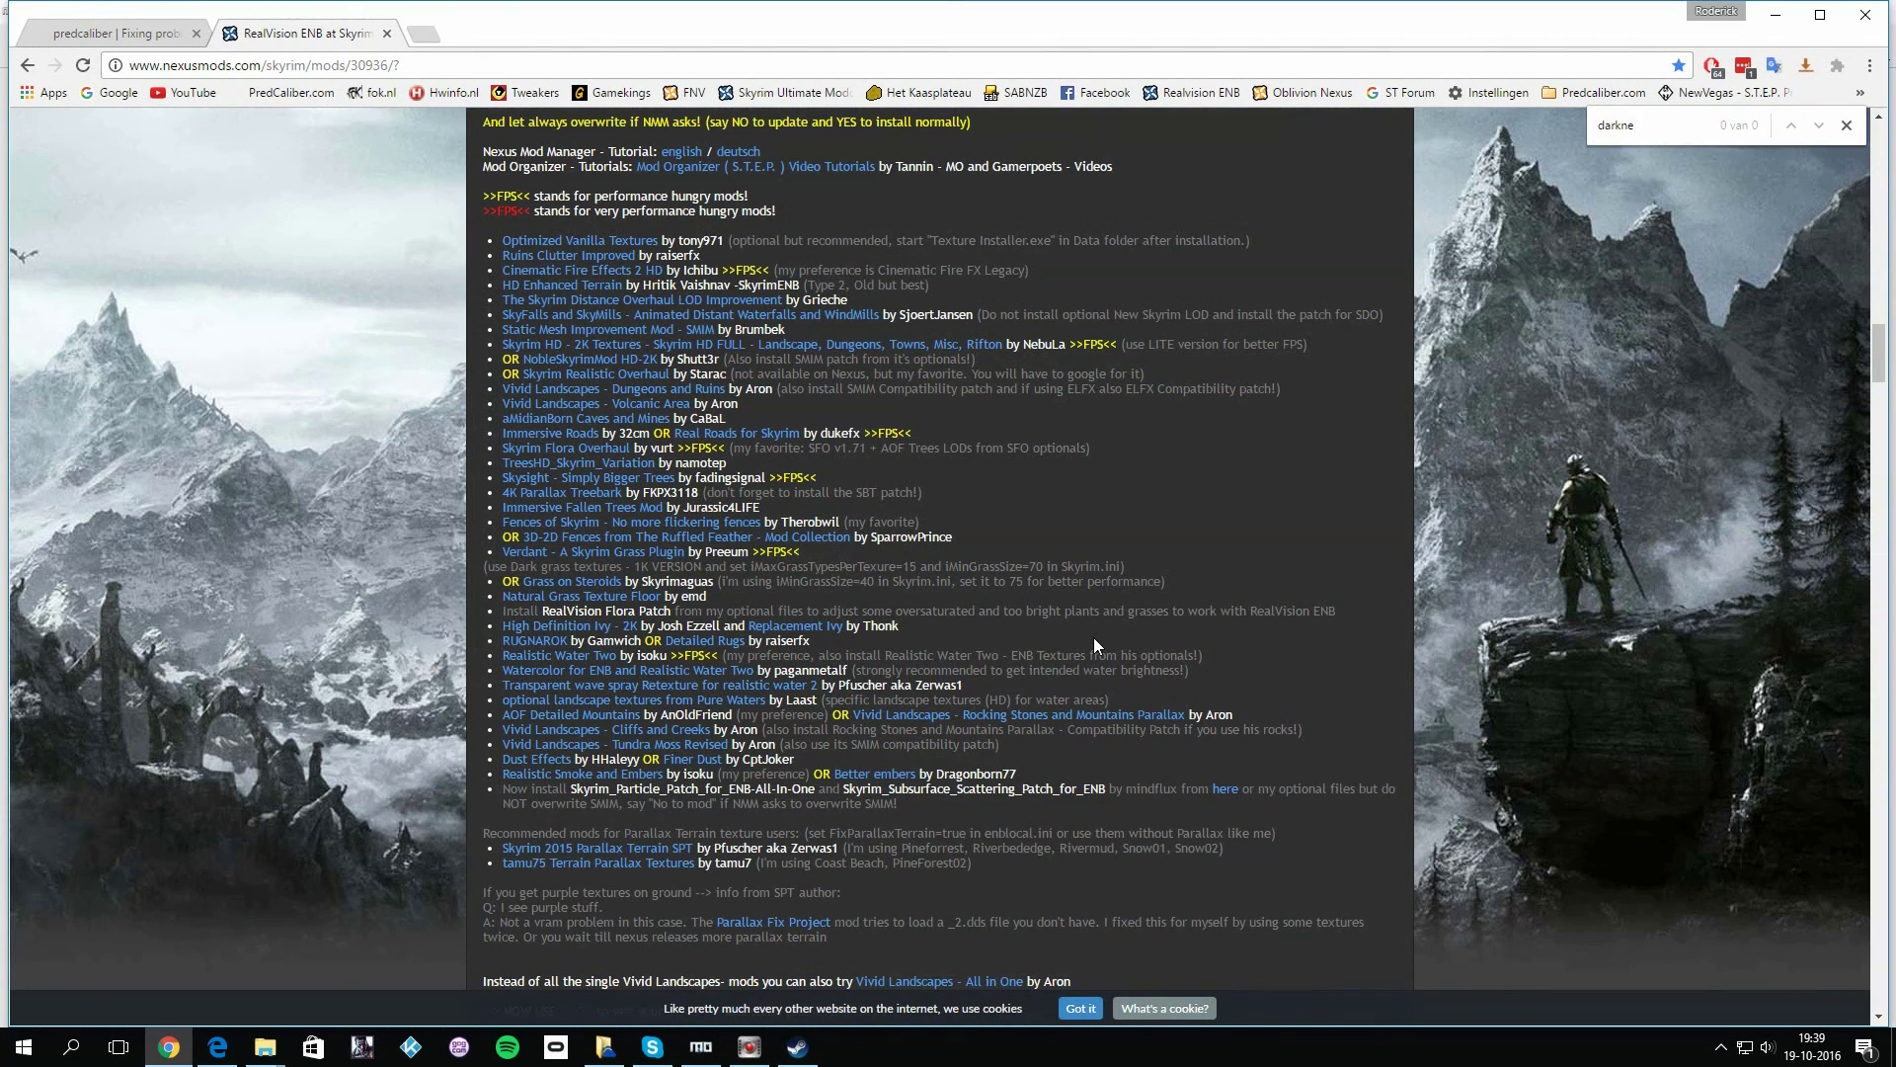
key("ctrl+a")
key("BackSpace")
type("dark")
key("Return")
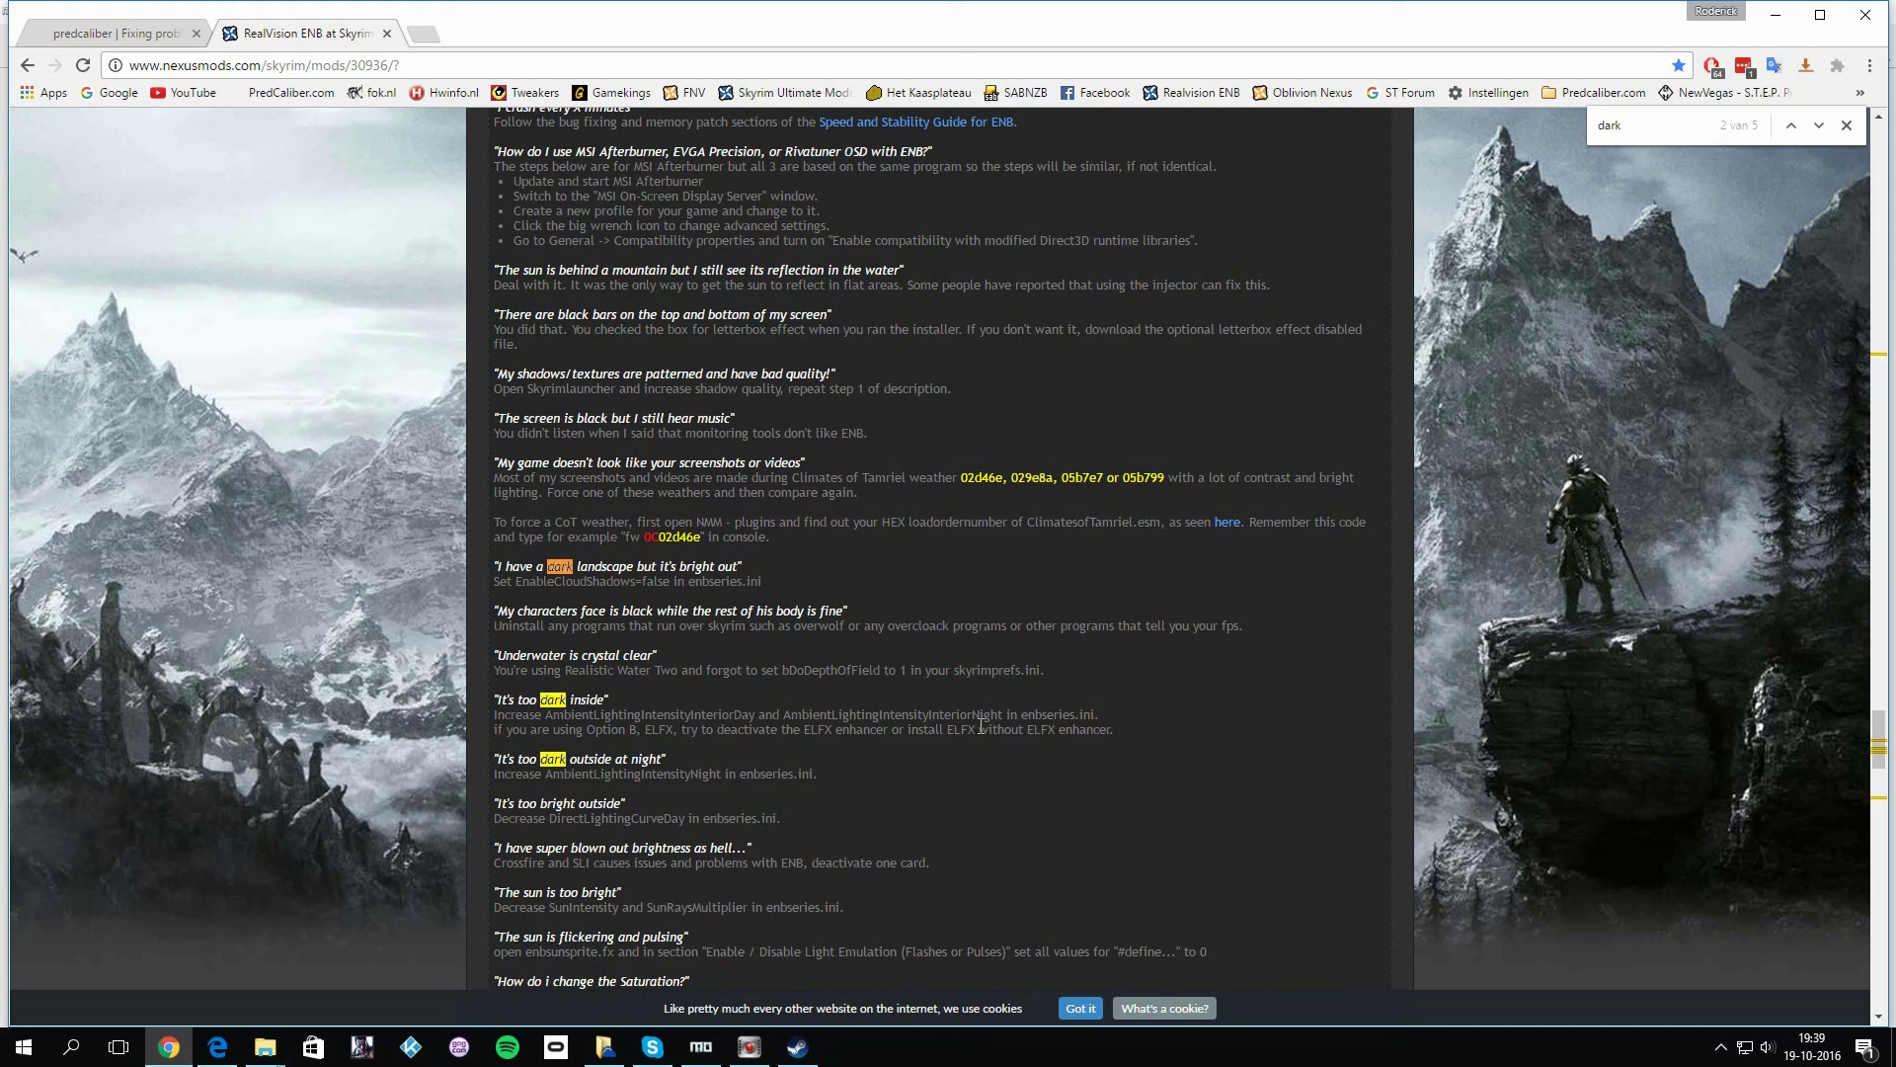
- Highlight the ambient lighting settings in the "It's too dark inside" answer and close the RealVision ENB page
left_click_drag(543, 716, 879, 715)
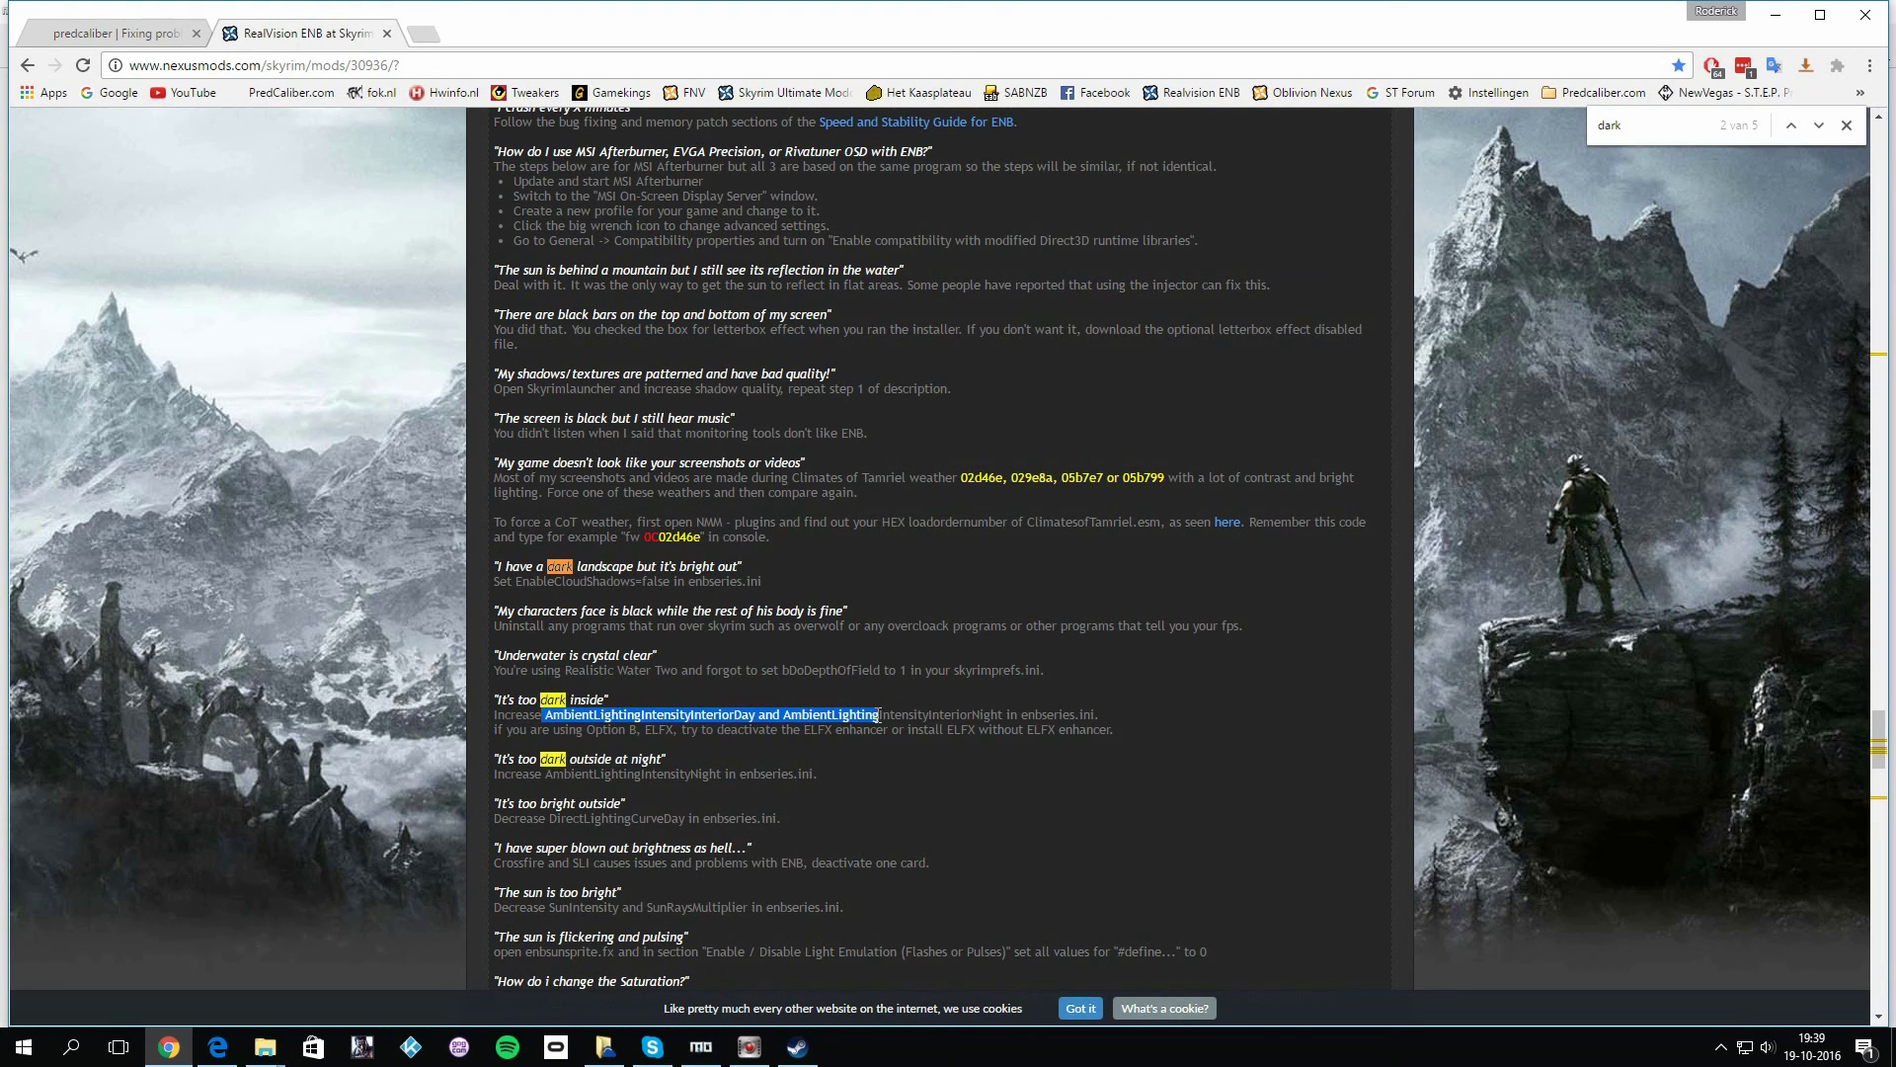
left_click(970, 741)
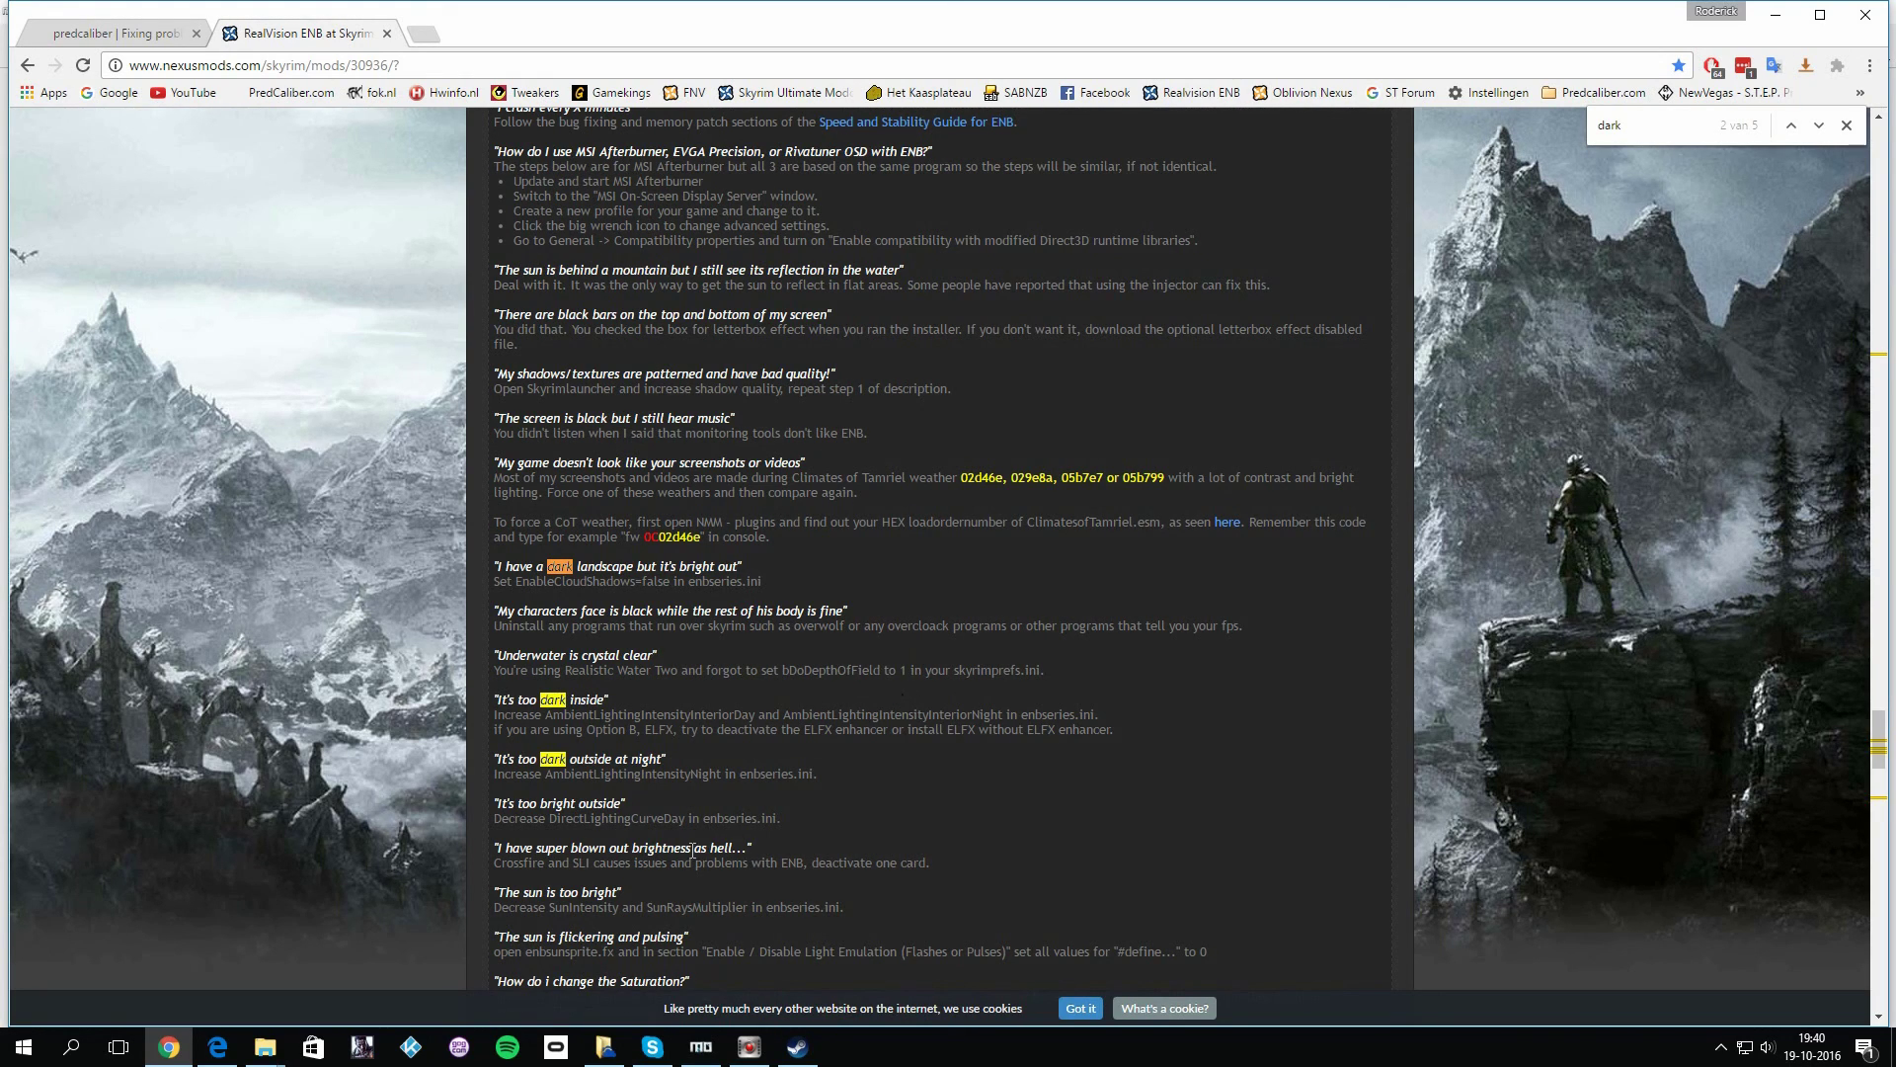
left_click_drag(632, 718, 904, 731)
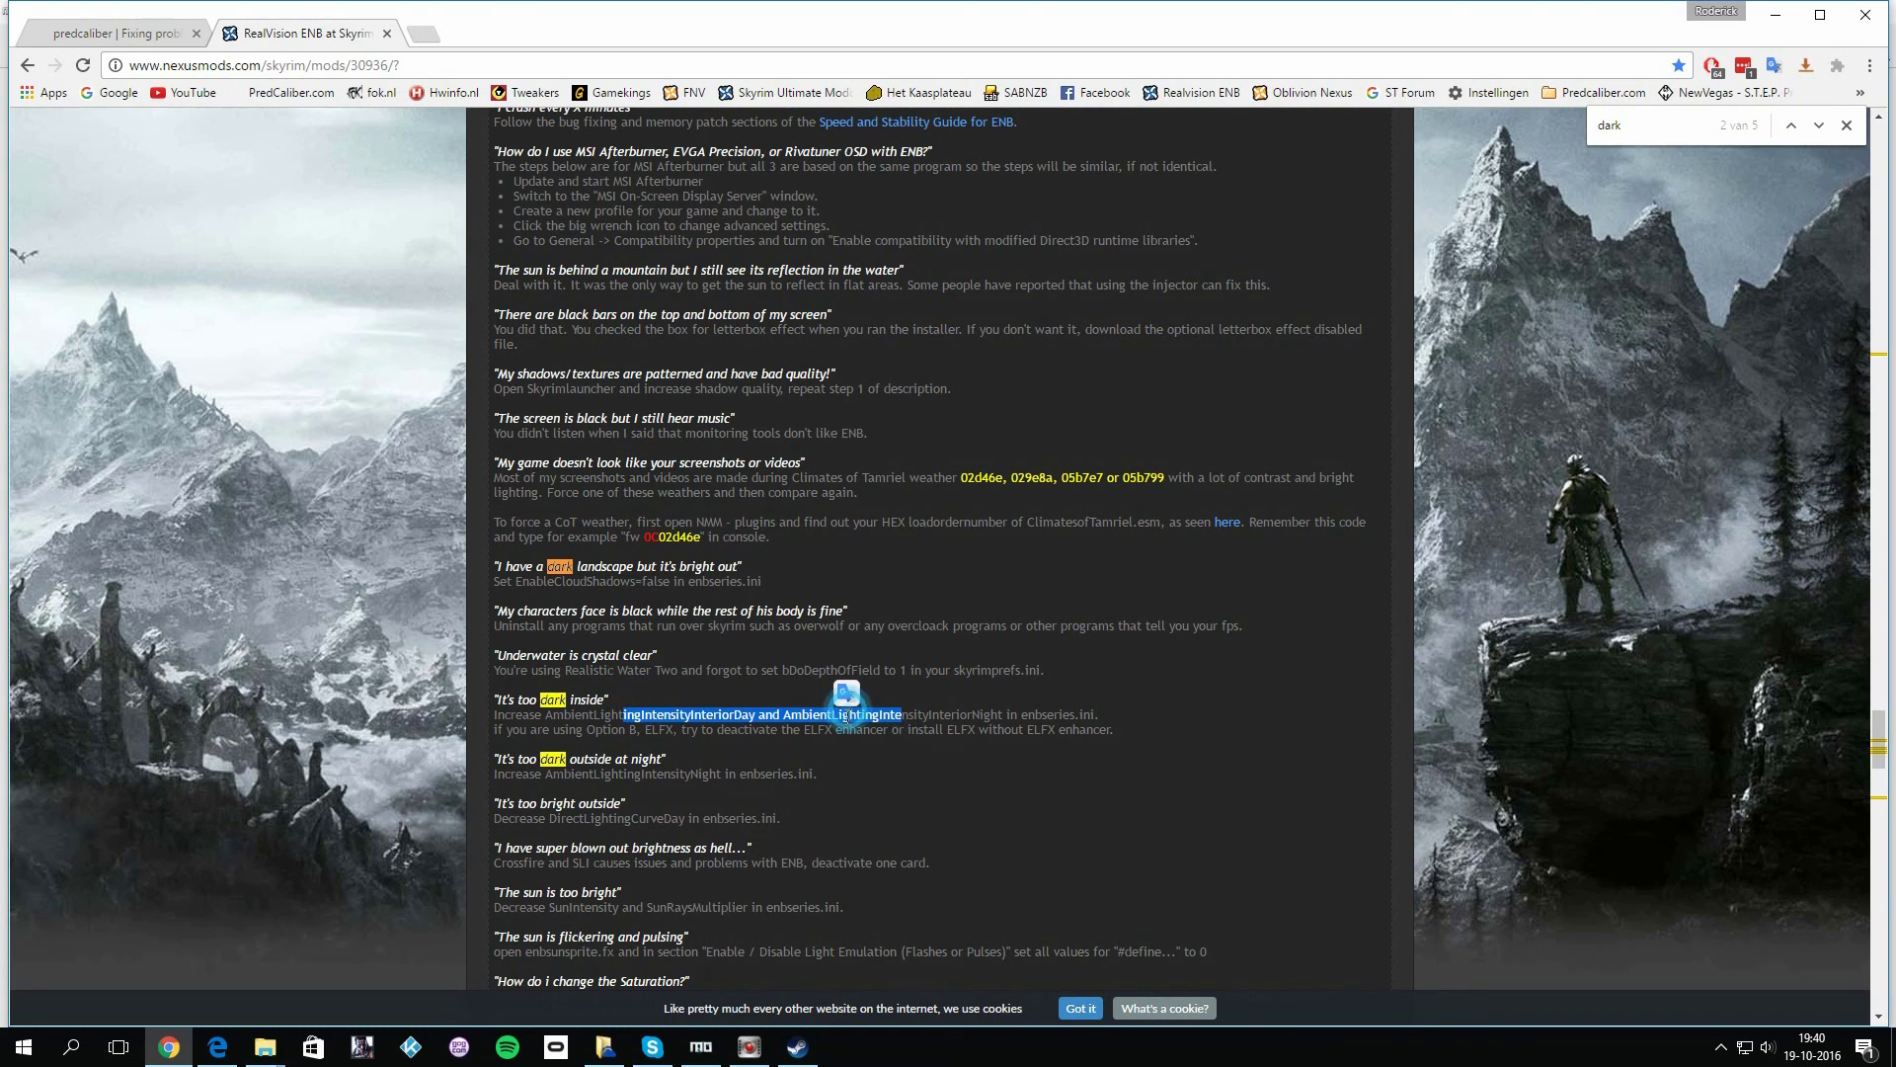
left_click(898, 771)
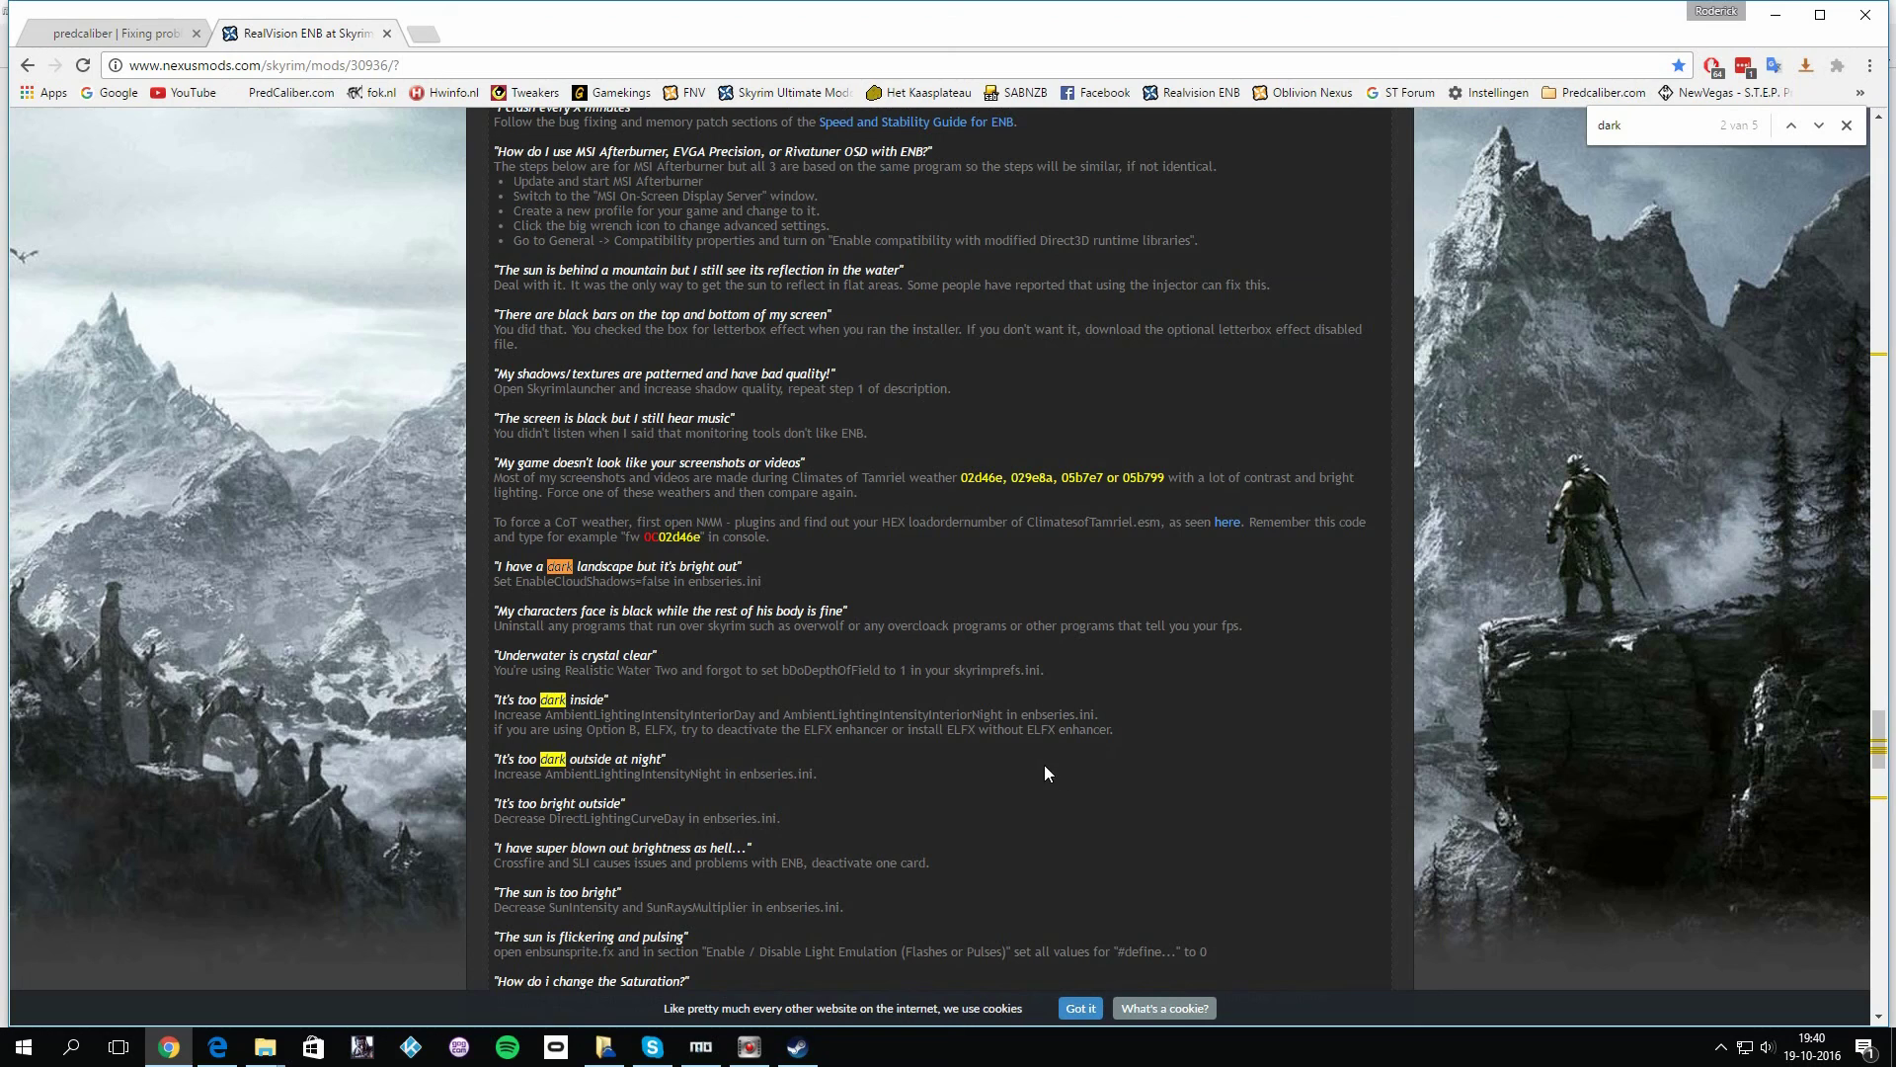
left_click(388, 34)
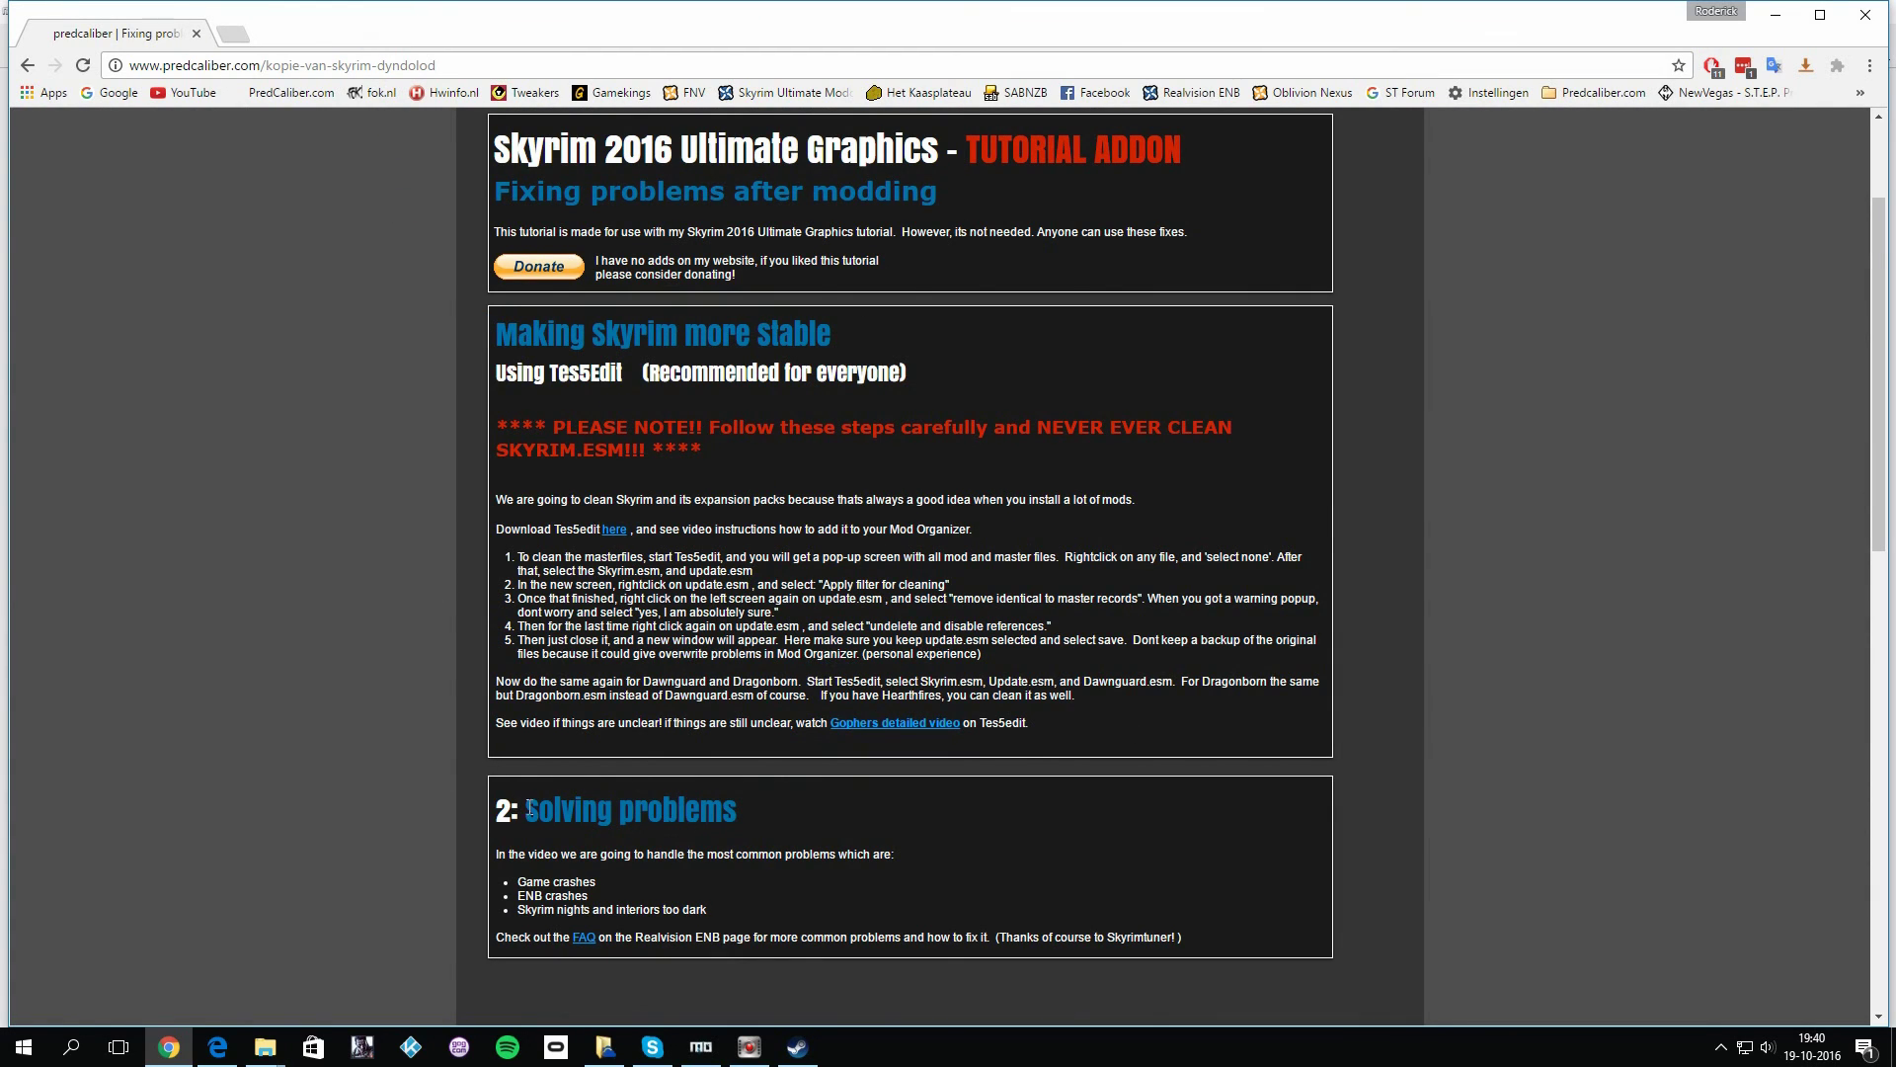
- Open the tutorial page's FAQ link in a new tab and expand the spoiler under Frequently Asked Questions
right_click(581, 940)
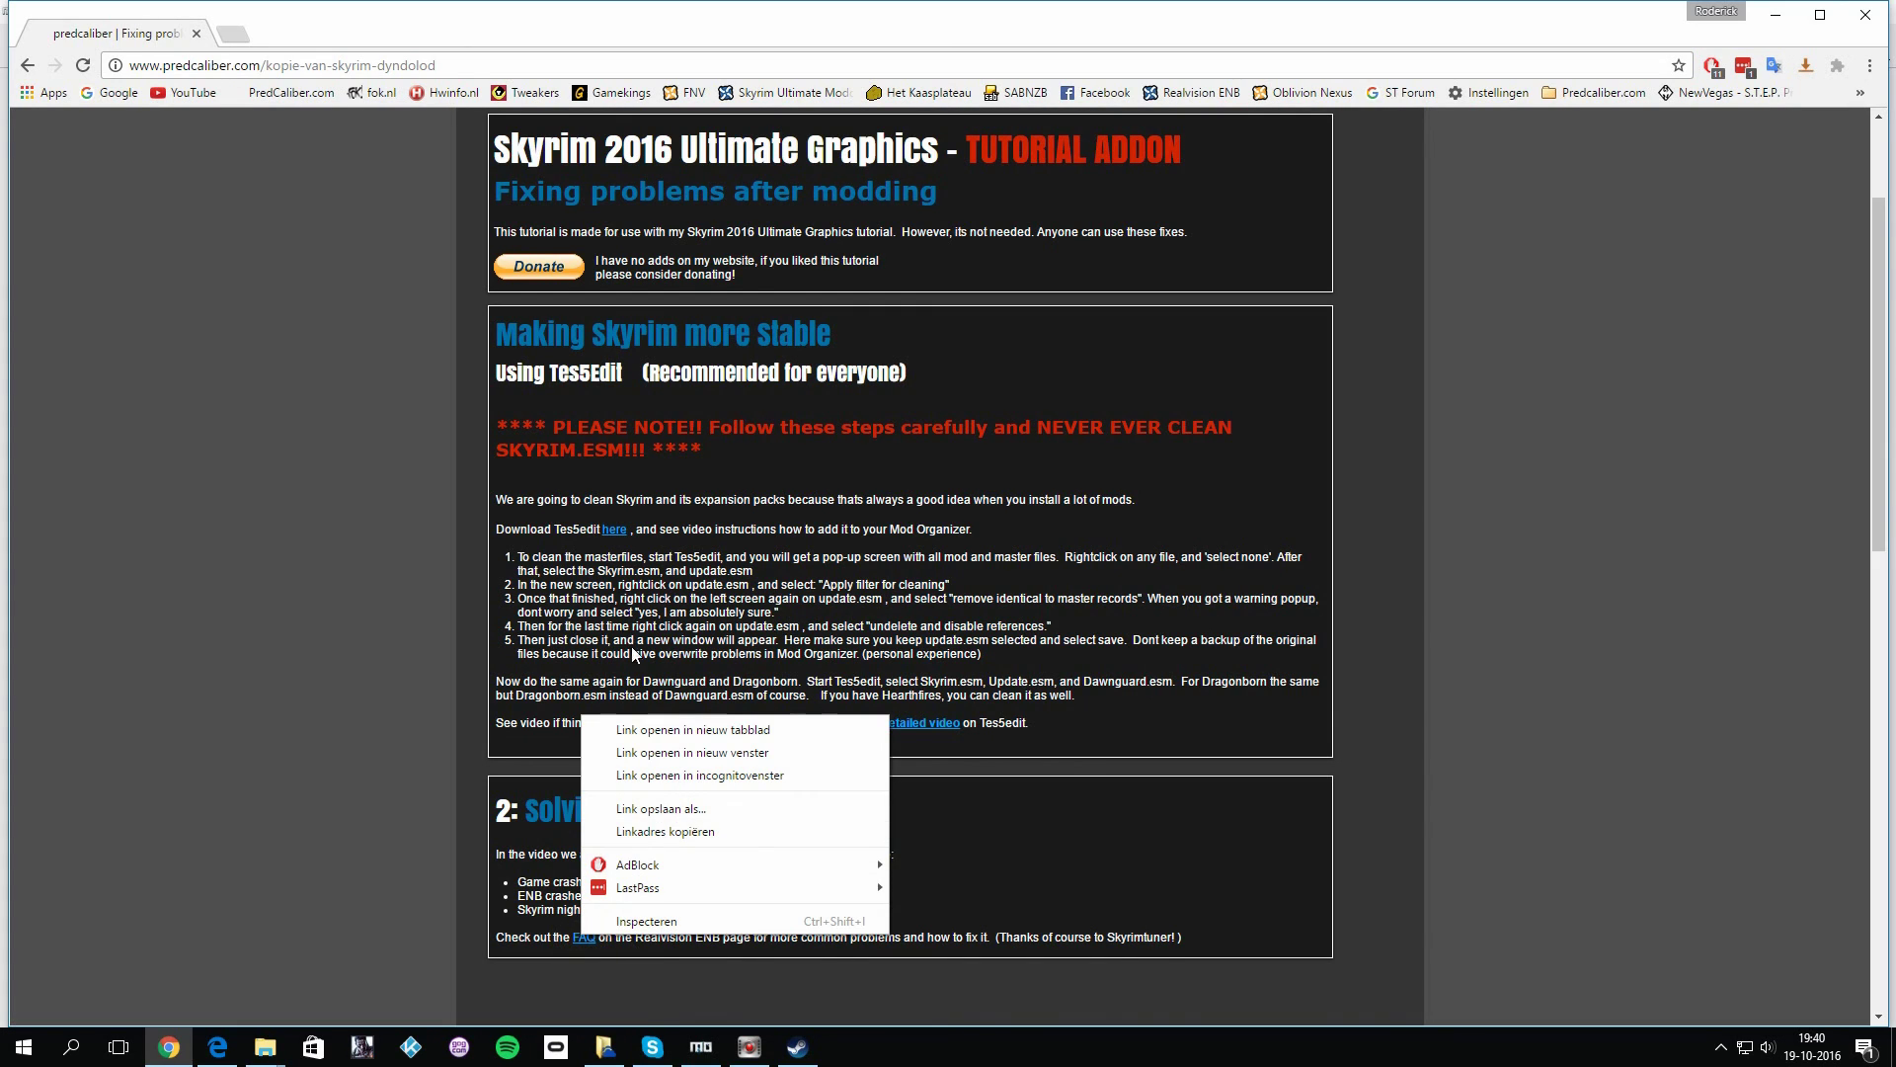
left_click(647, 732)
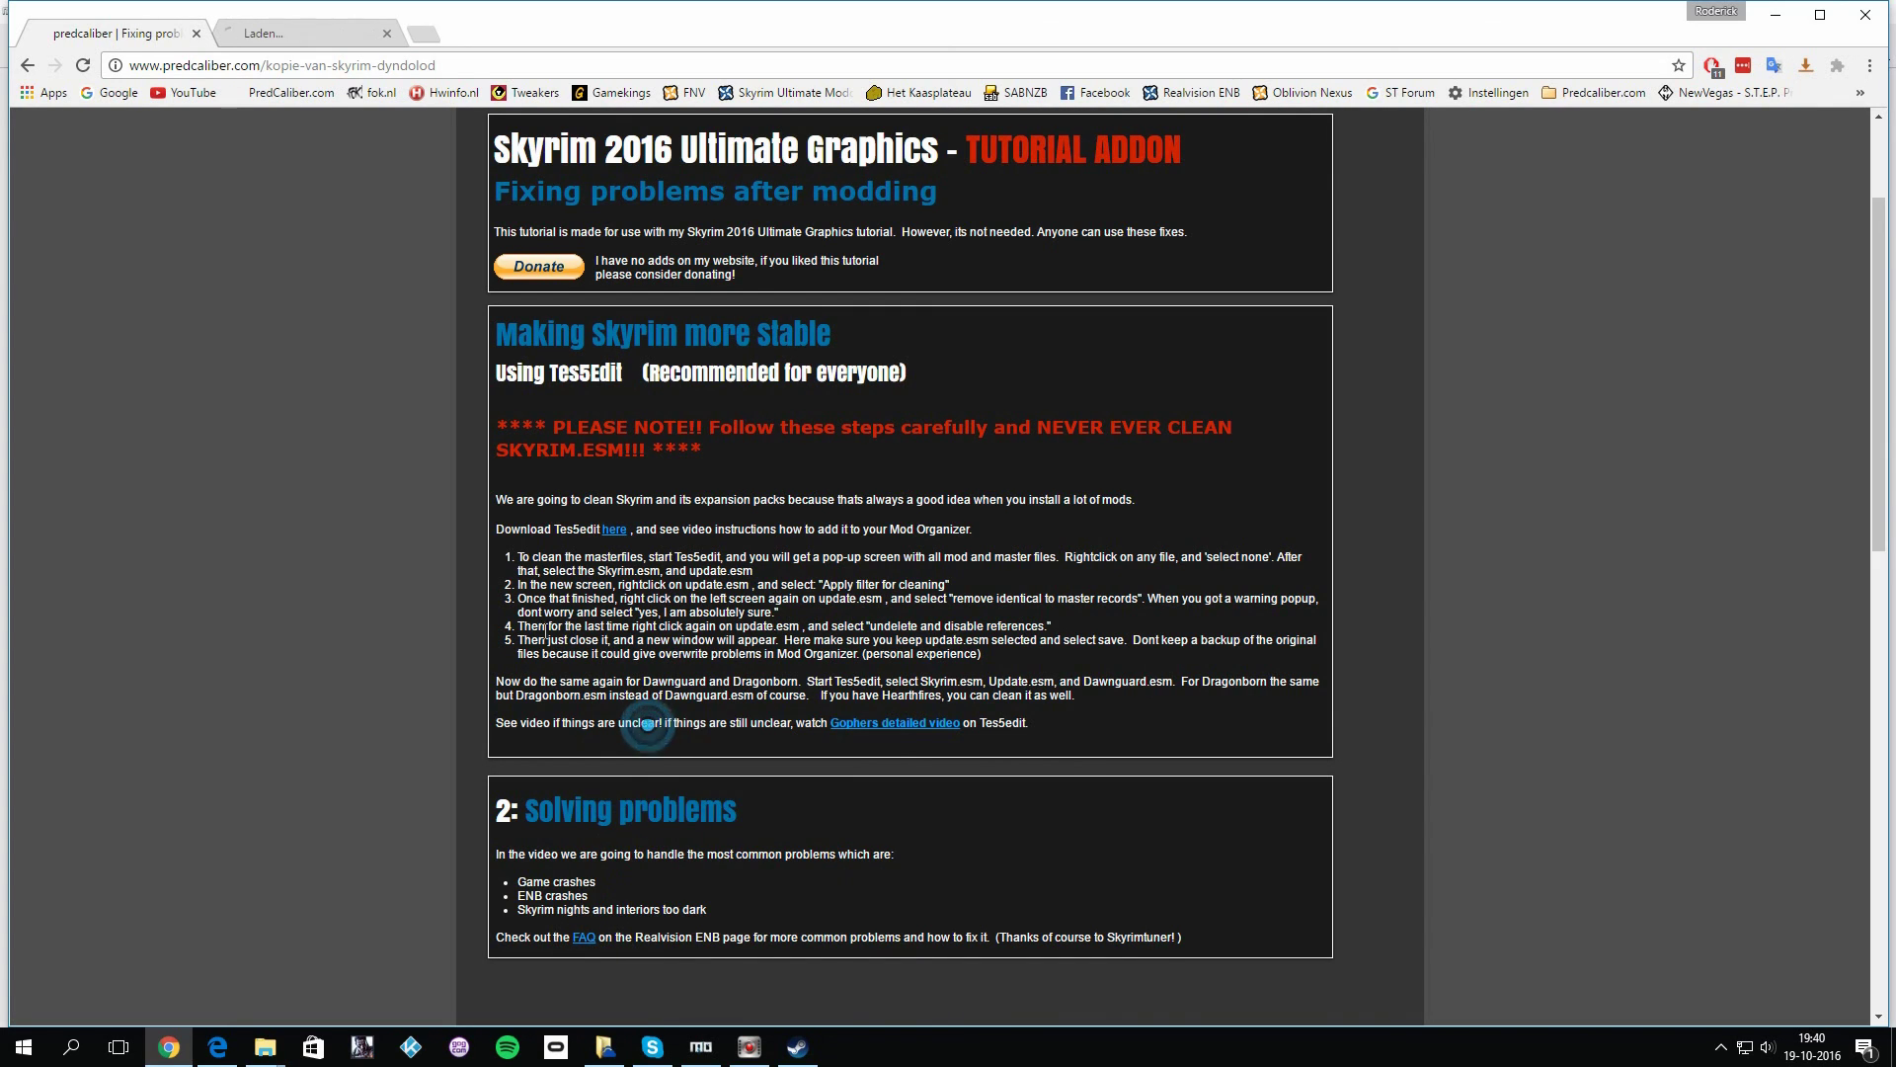
left_click(264, 35)
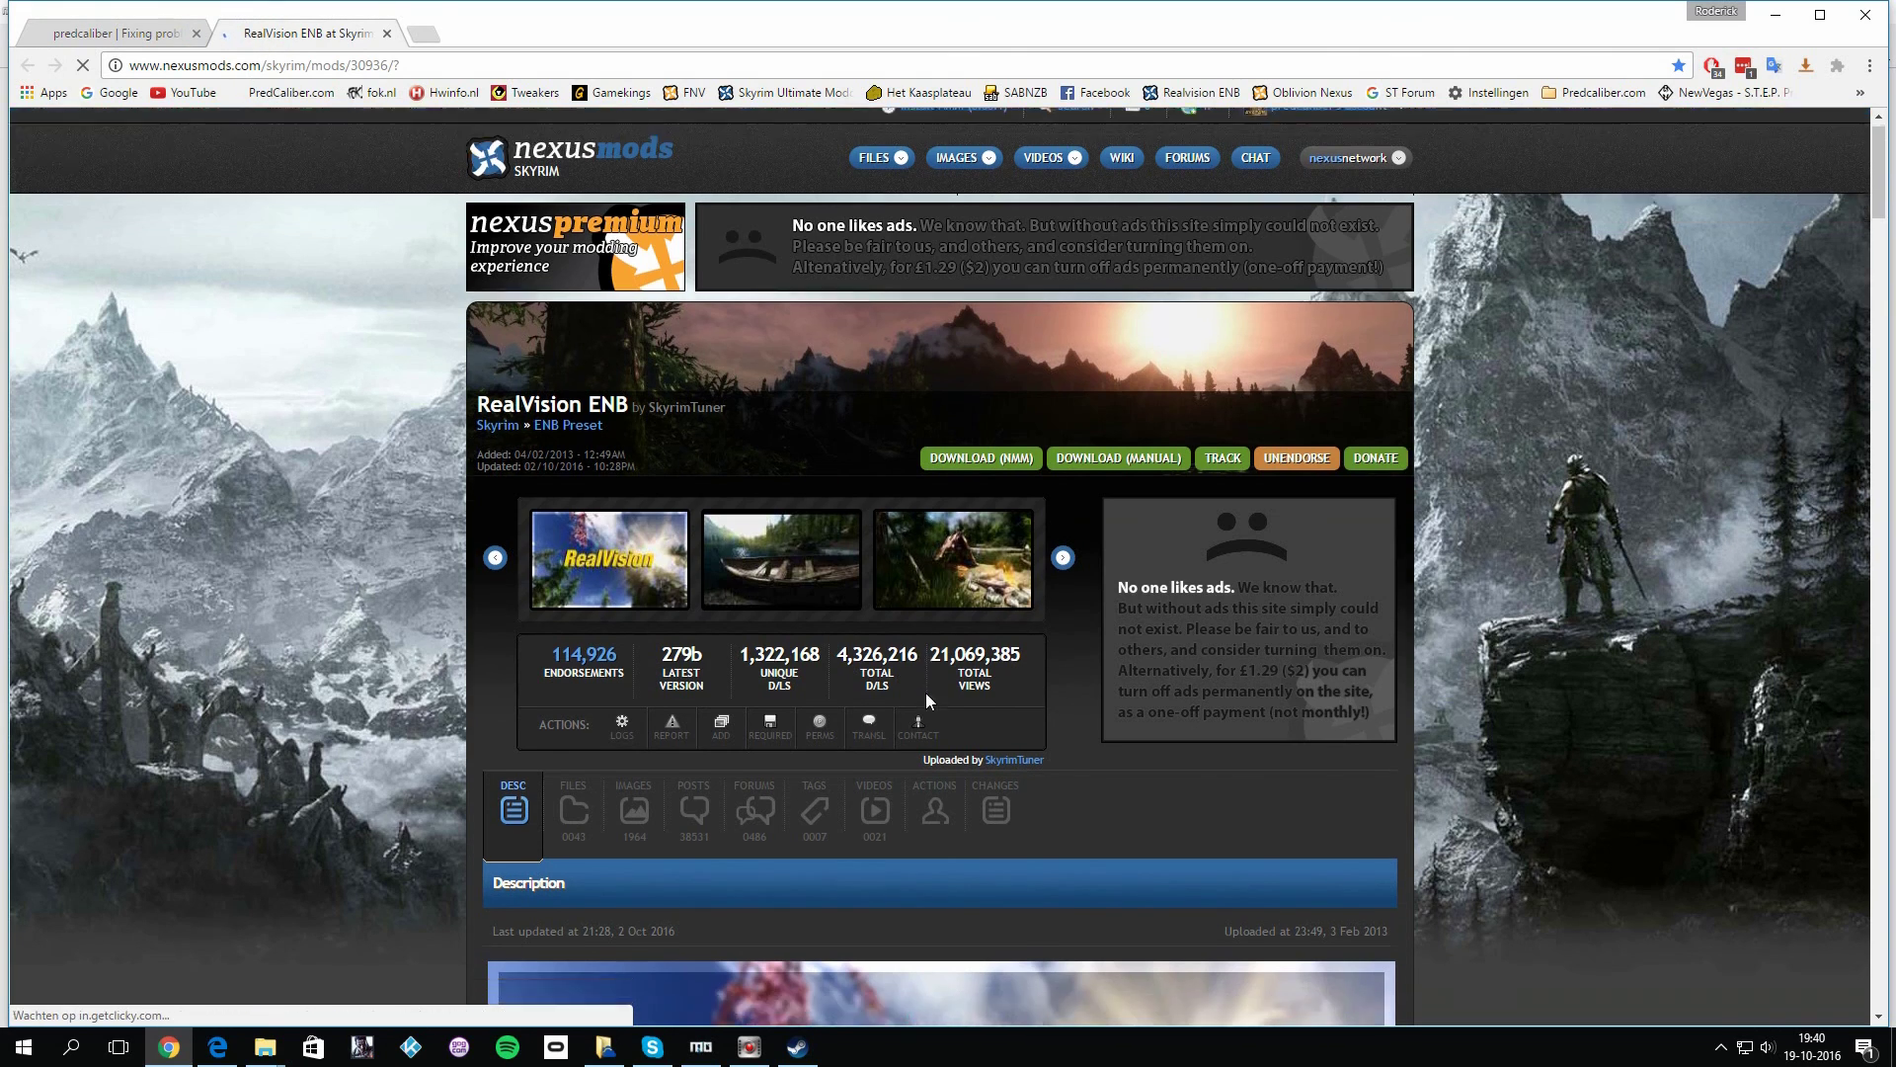
scroll(927, 691, "down", 15)
scroll(926, 690, "down", 3)
scroll(901, 490, "down", 2)
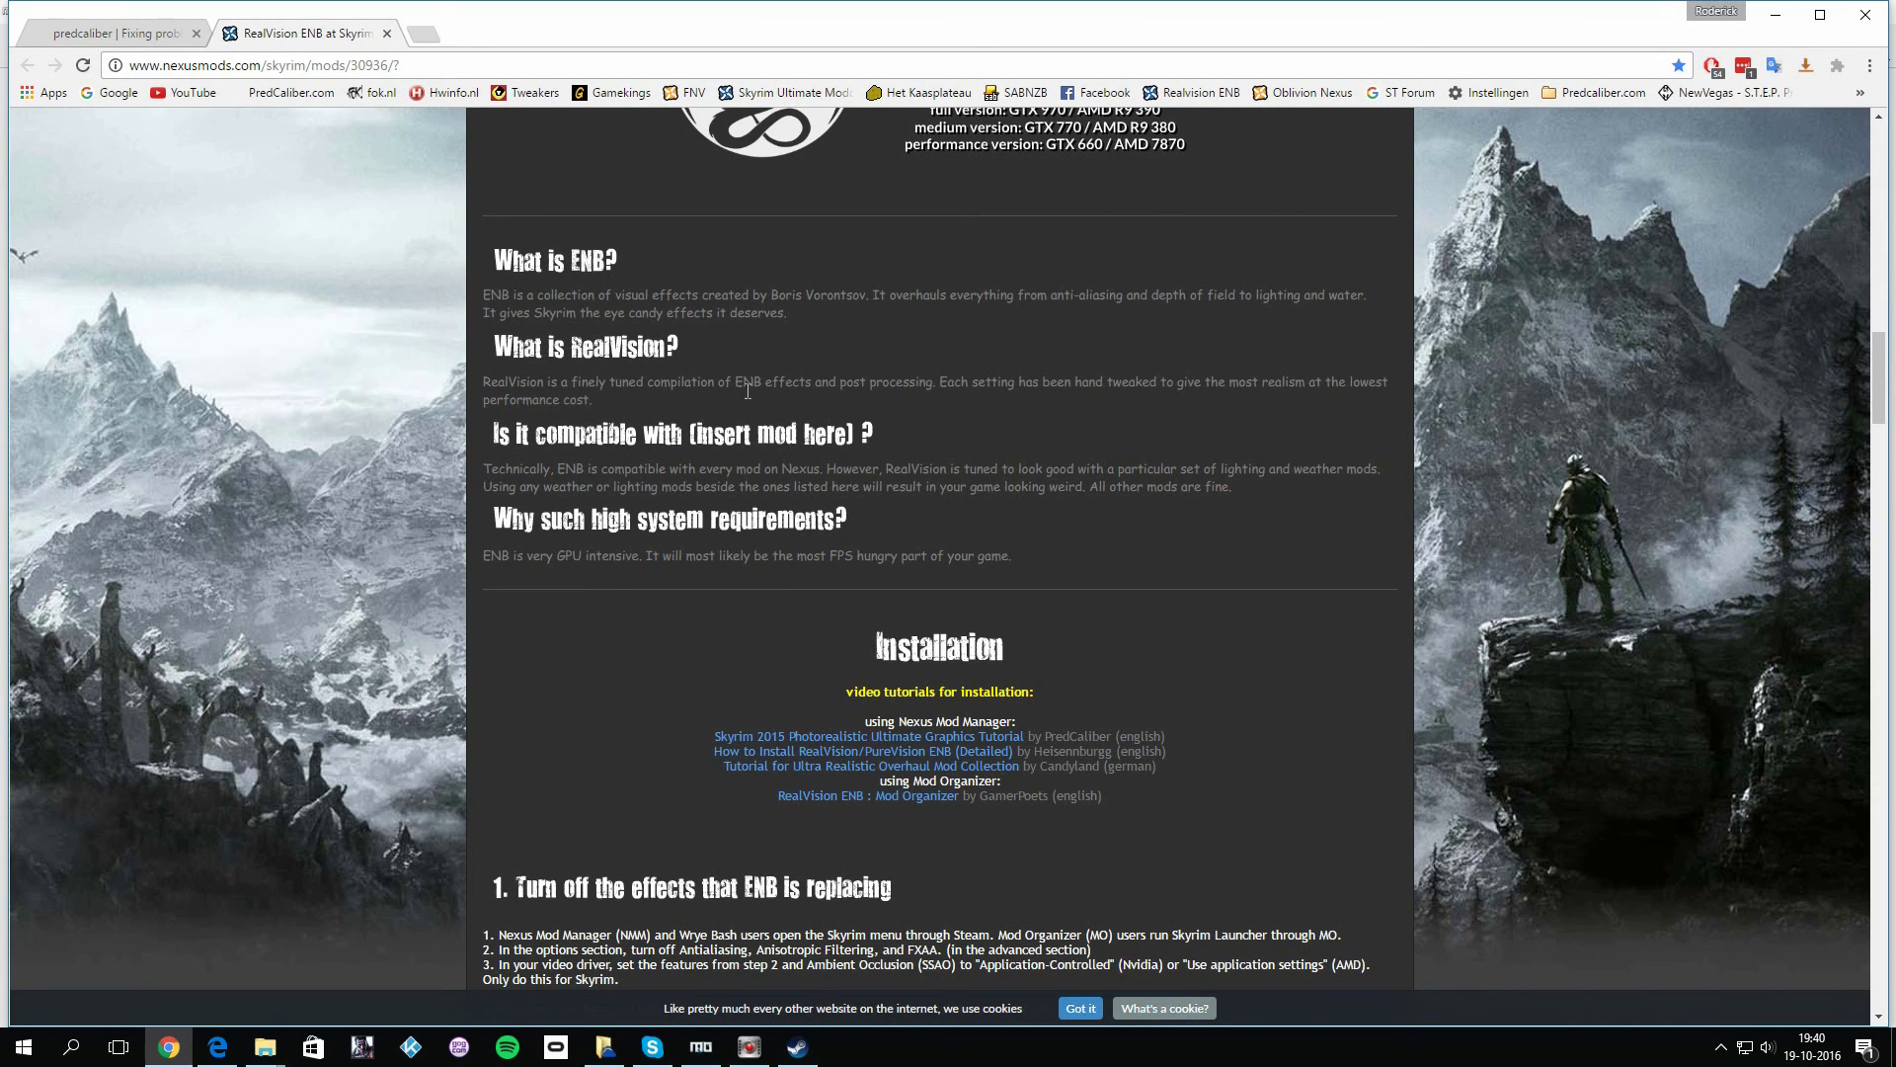
scroll(747, 392, "down", 10)
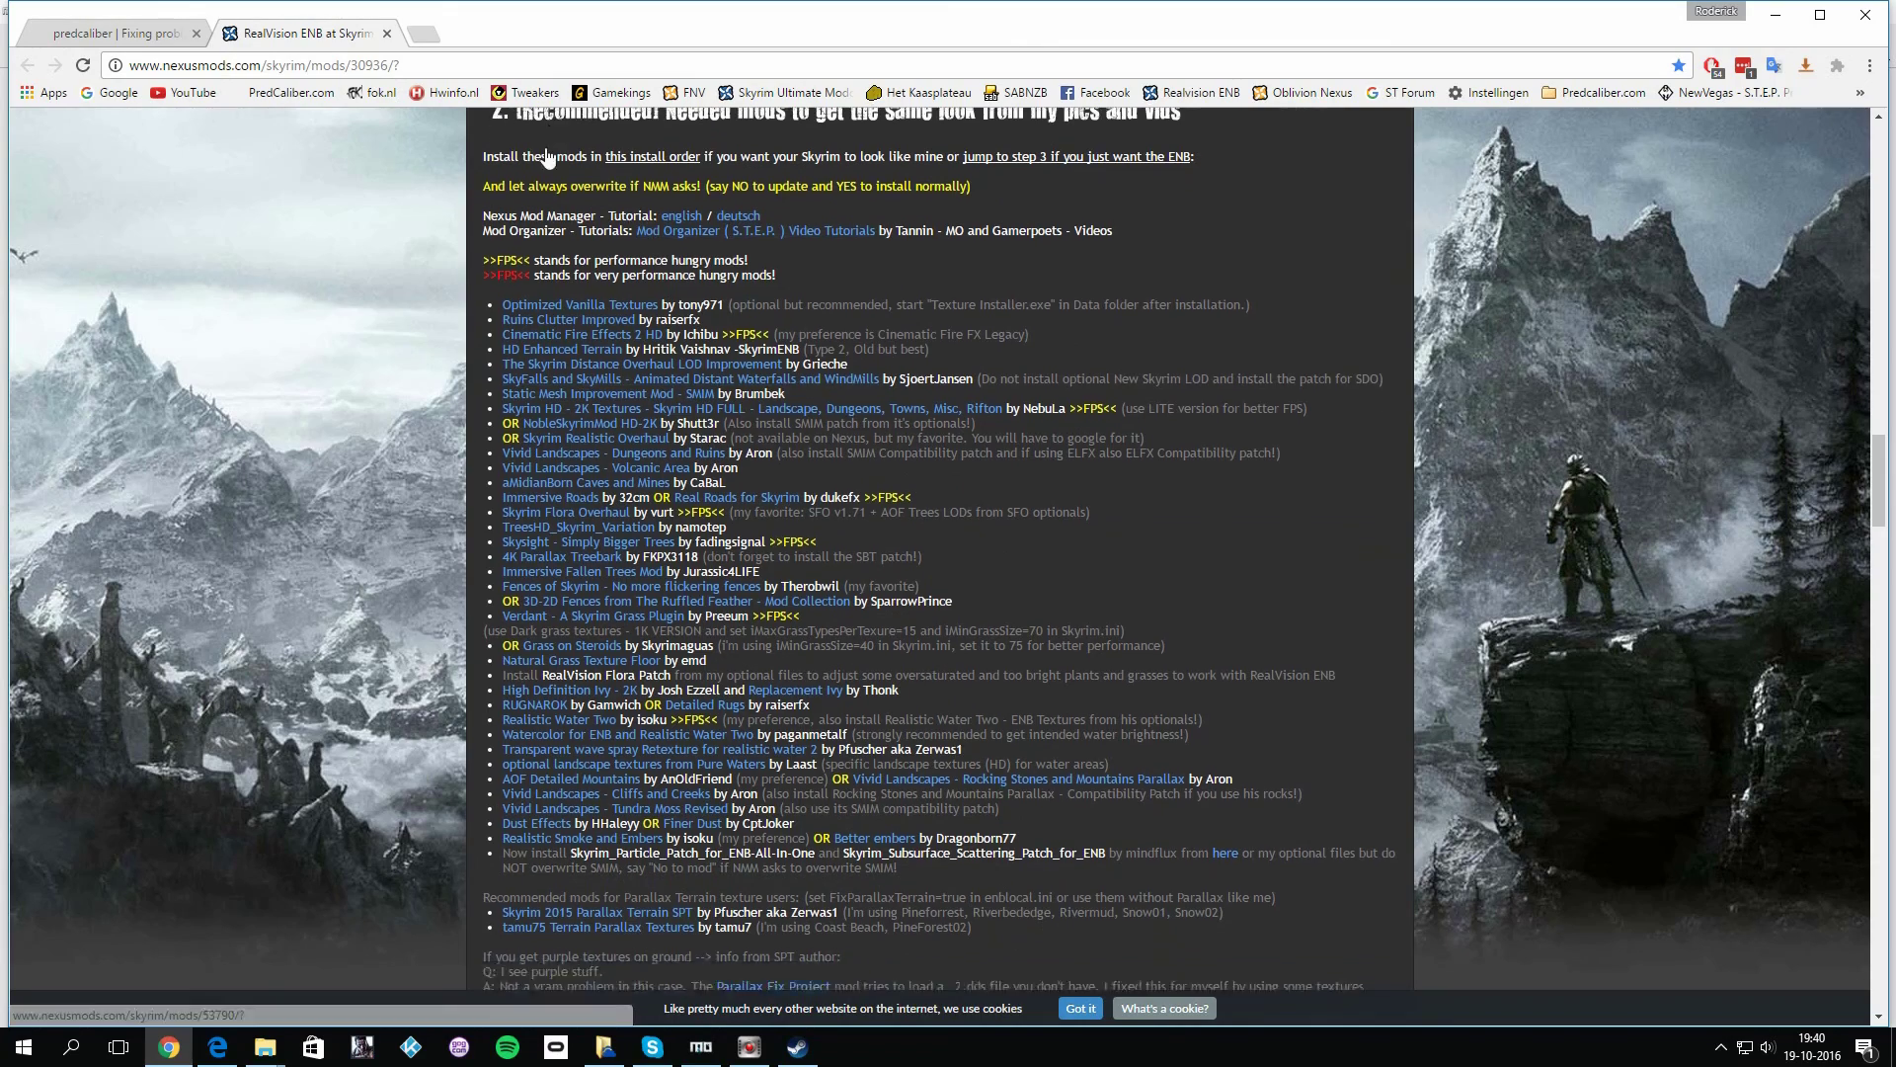
scroll(548, 158, "down", 15)
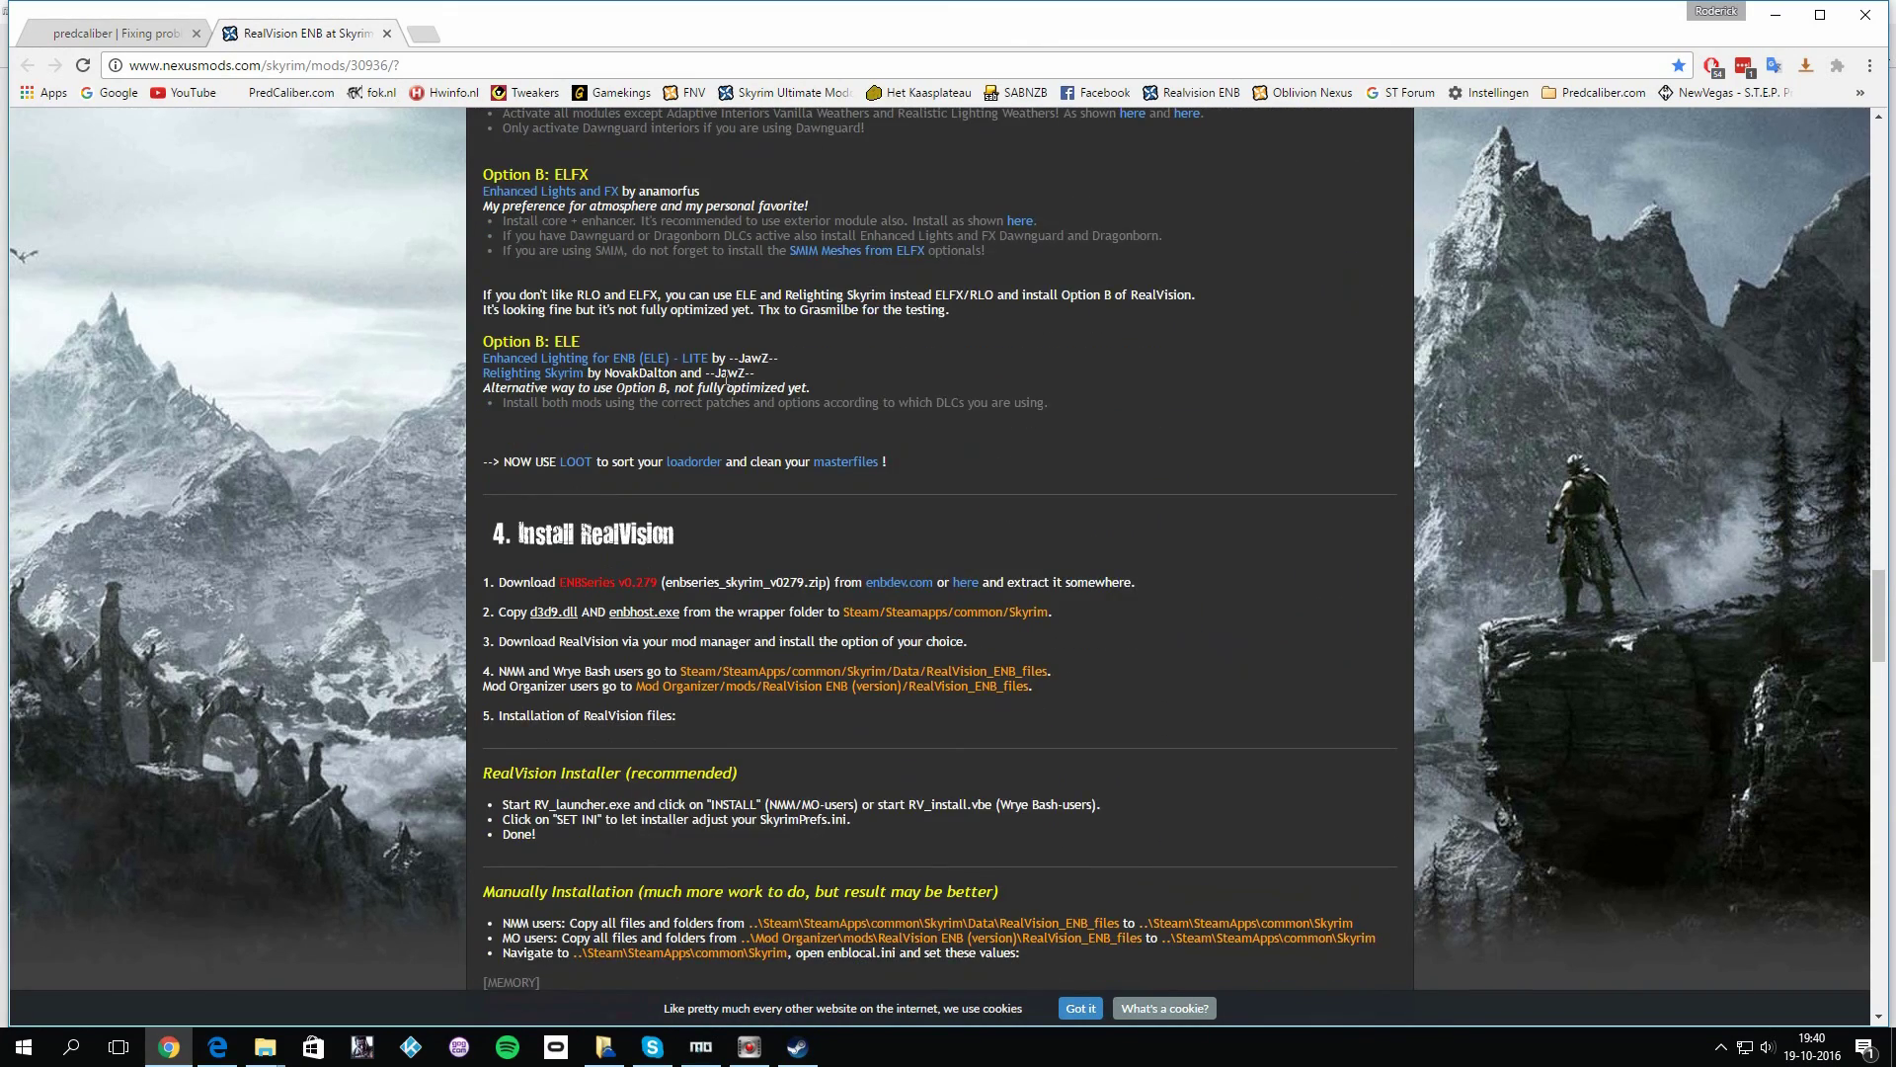
scroll(726, 379, "down", 15)
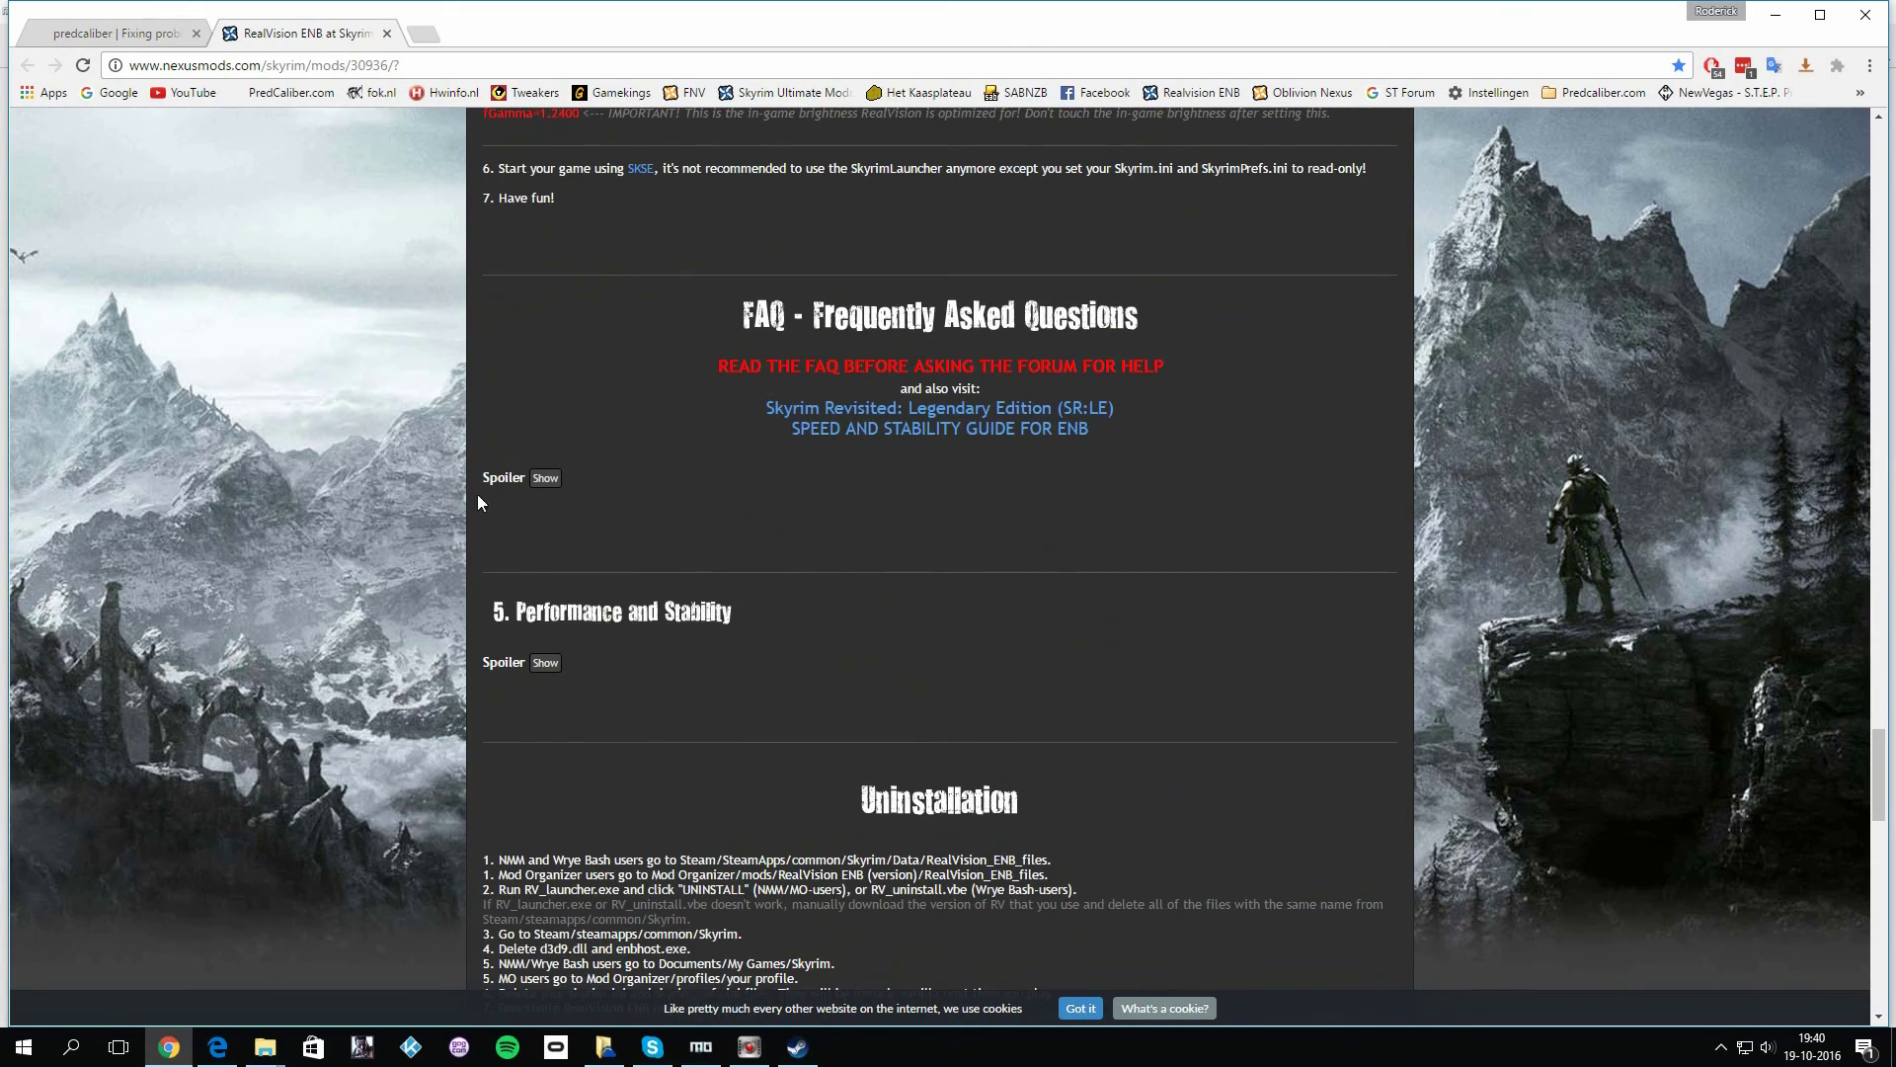
left_click(546, 478)
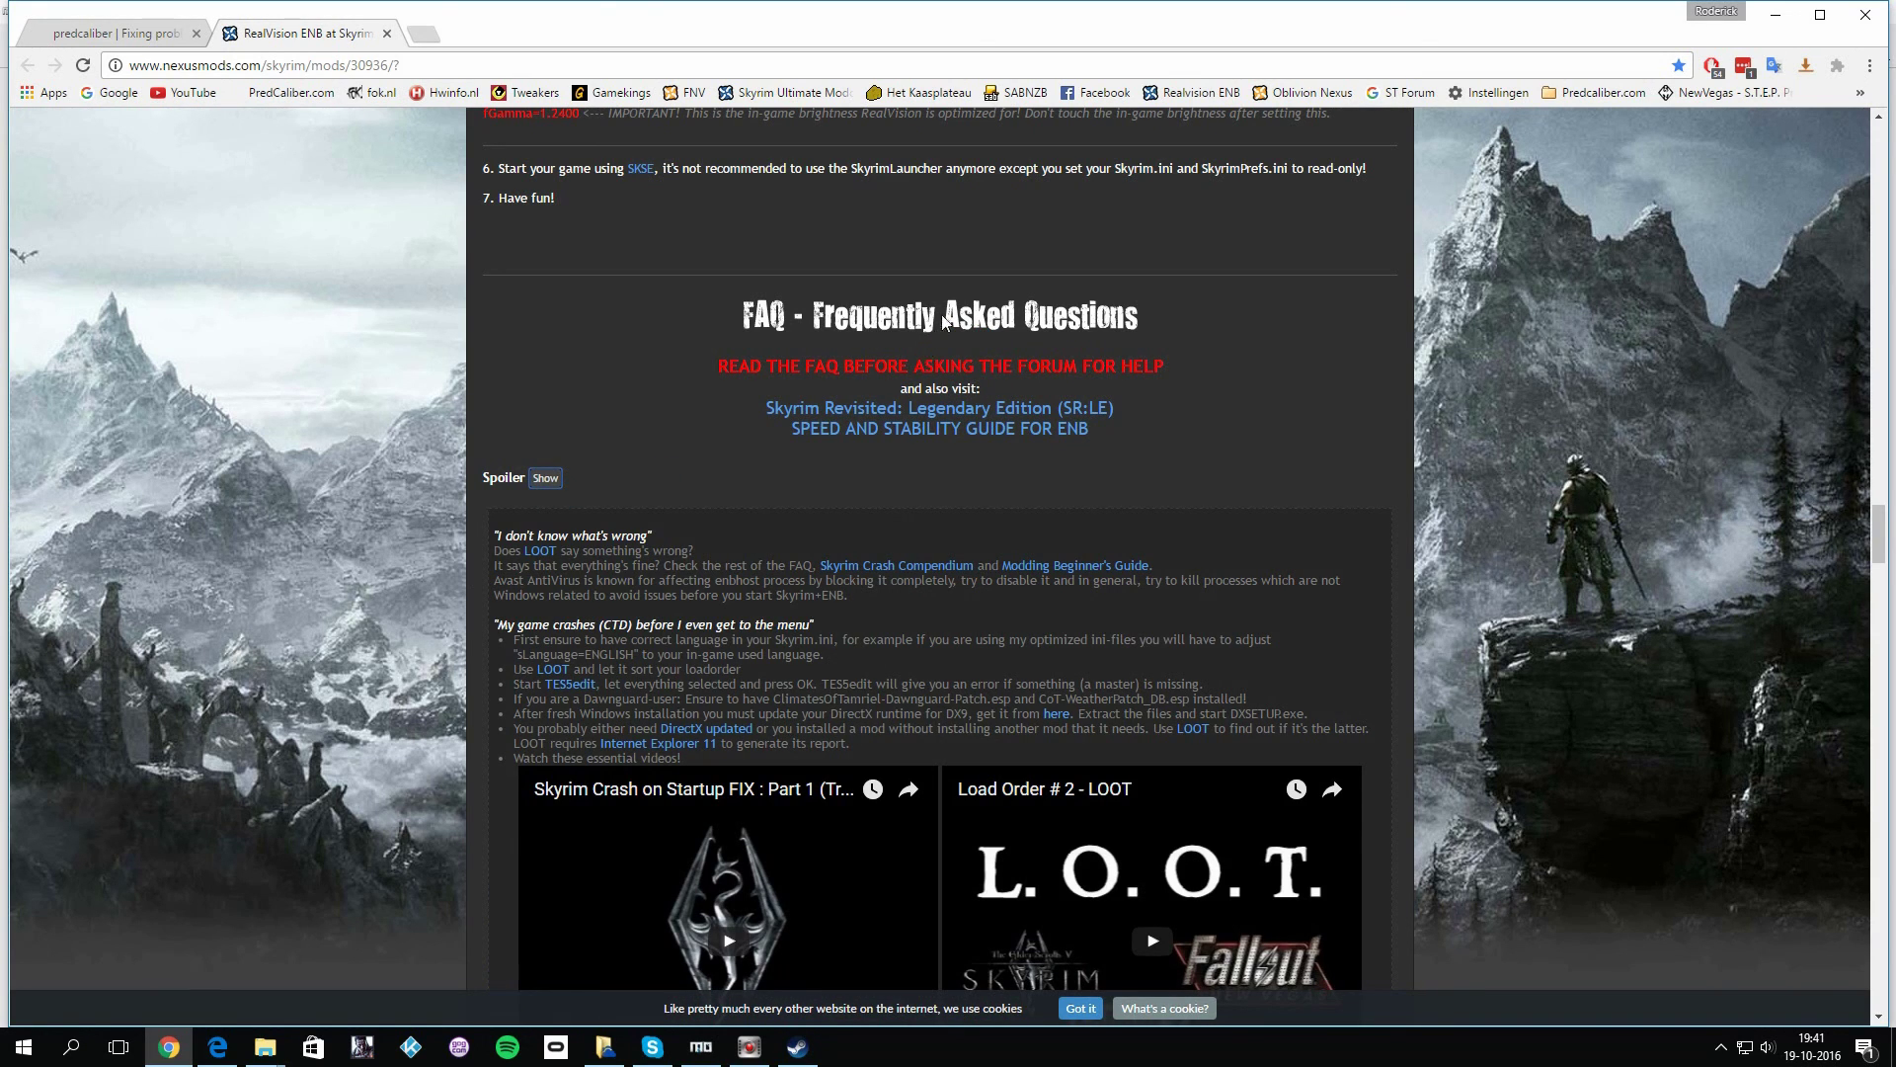
- Read through the FAQ answers on crashes, ENB settings, darkness and brightness, and close the RealVision ENB page
scroll(982, 461, "down", 15)
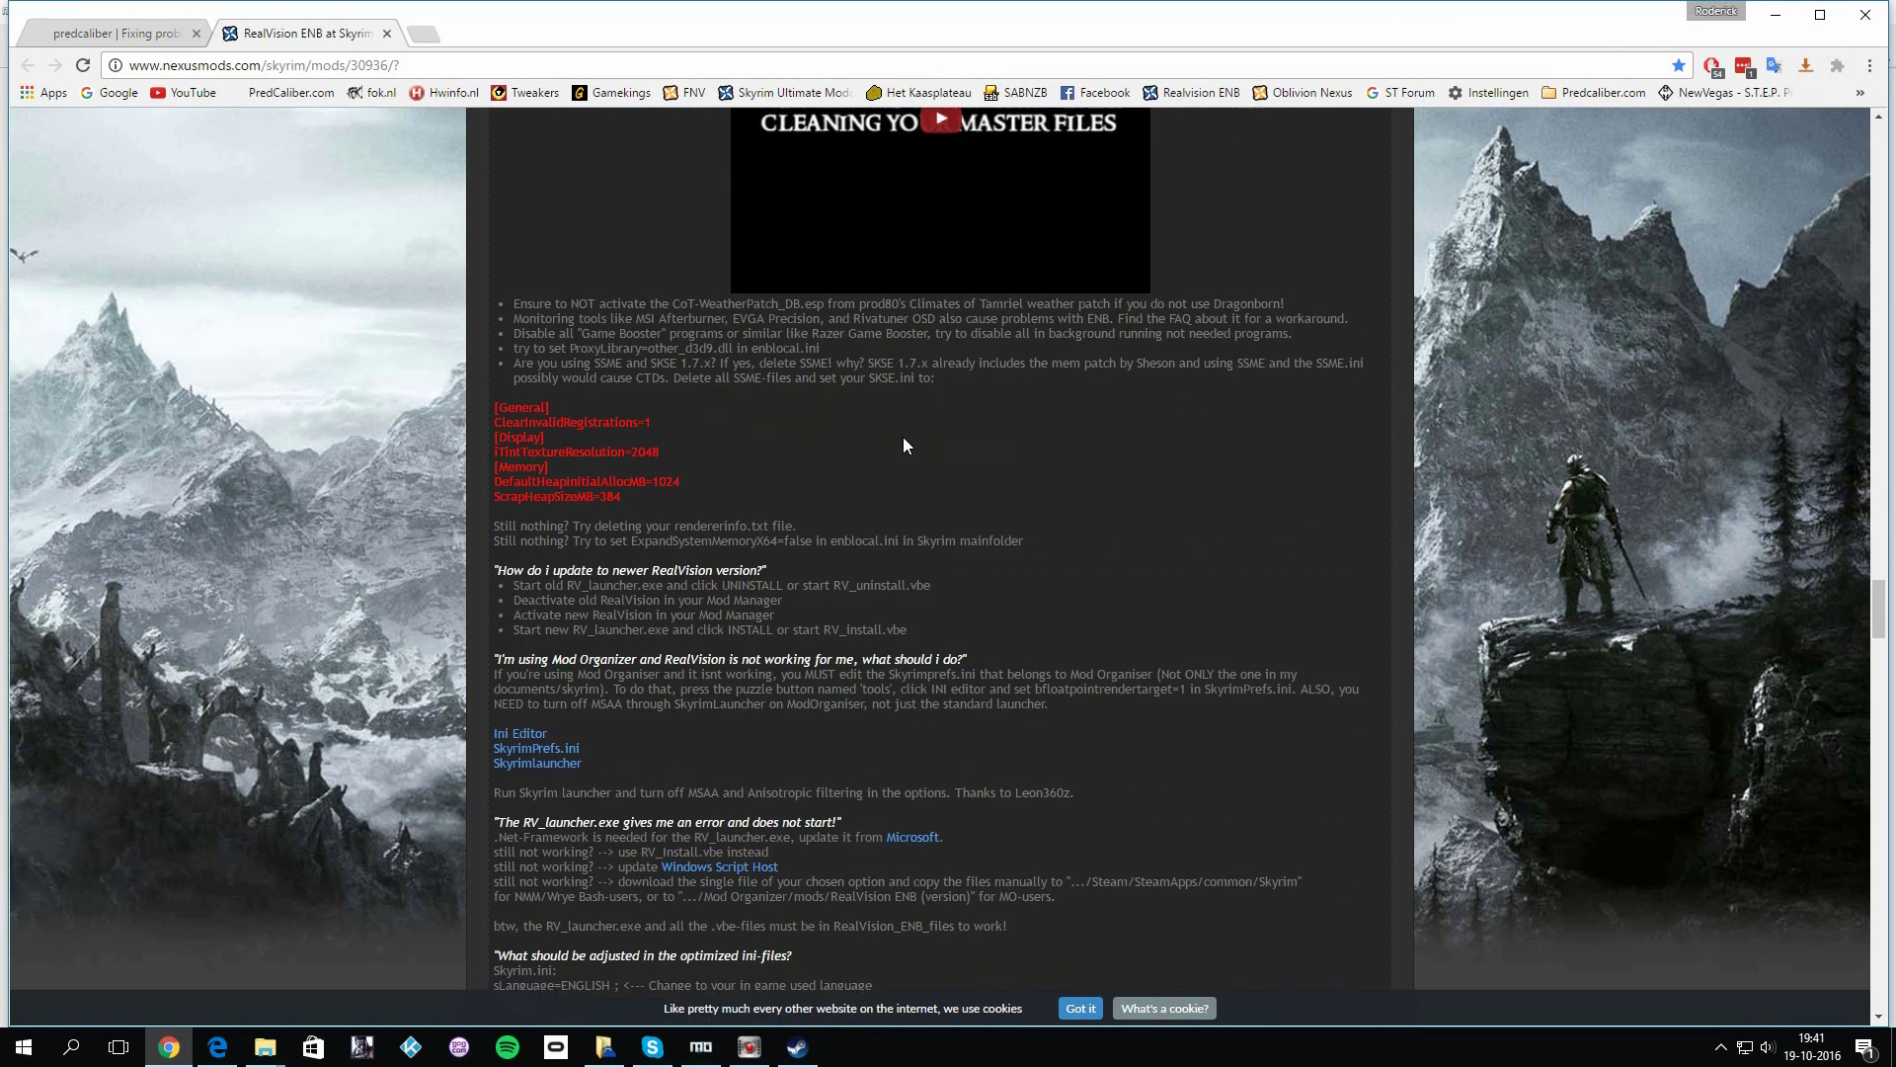
scroll(867, 549, "down", 15)
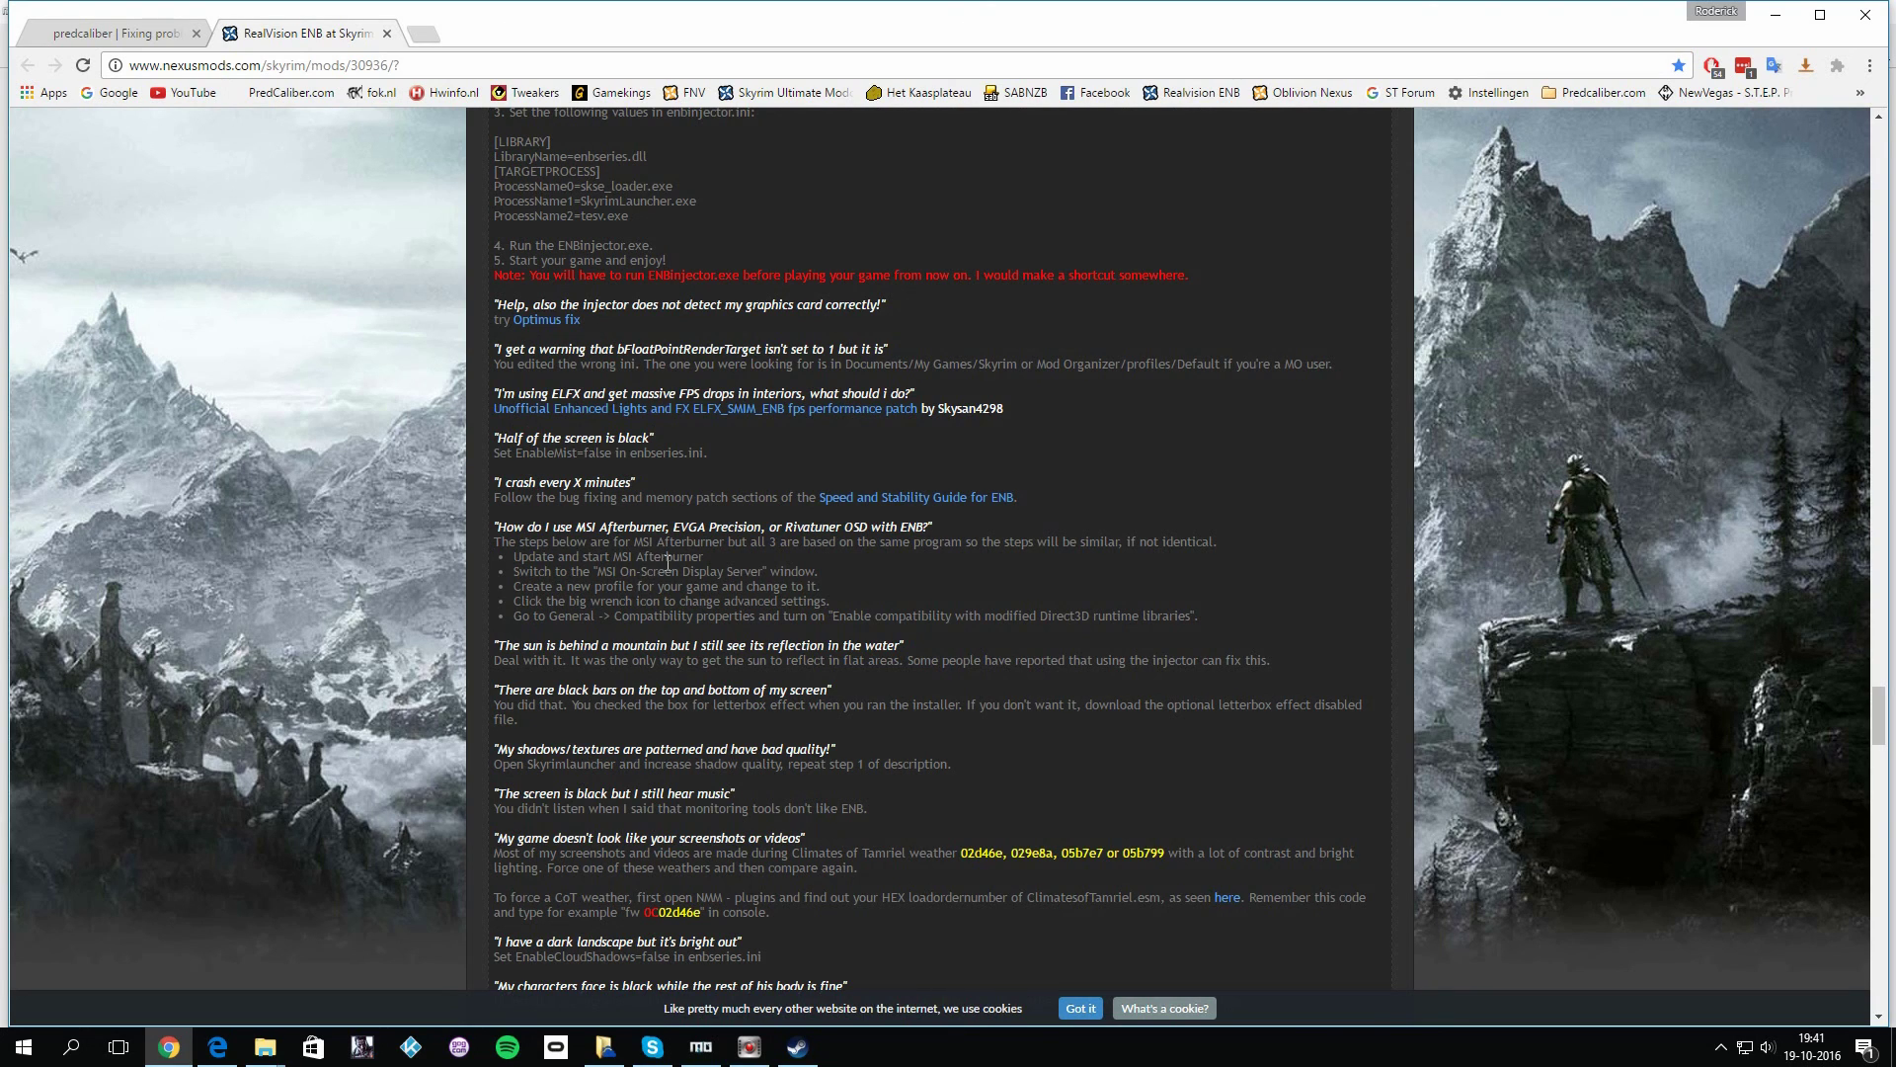
scroll(668, 558, "down", 2)
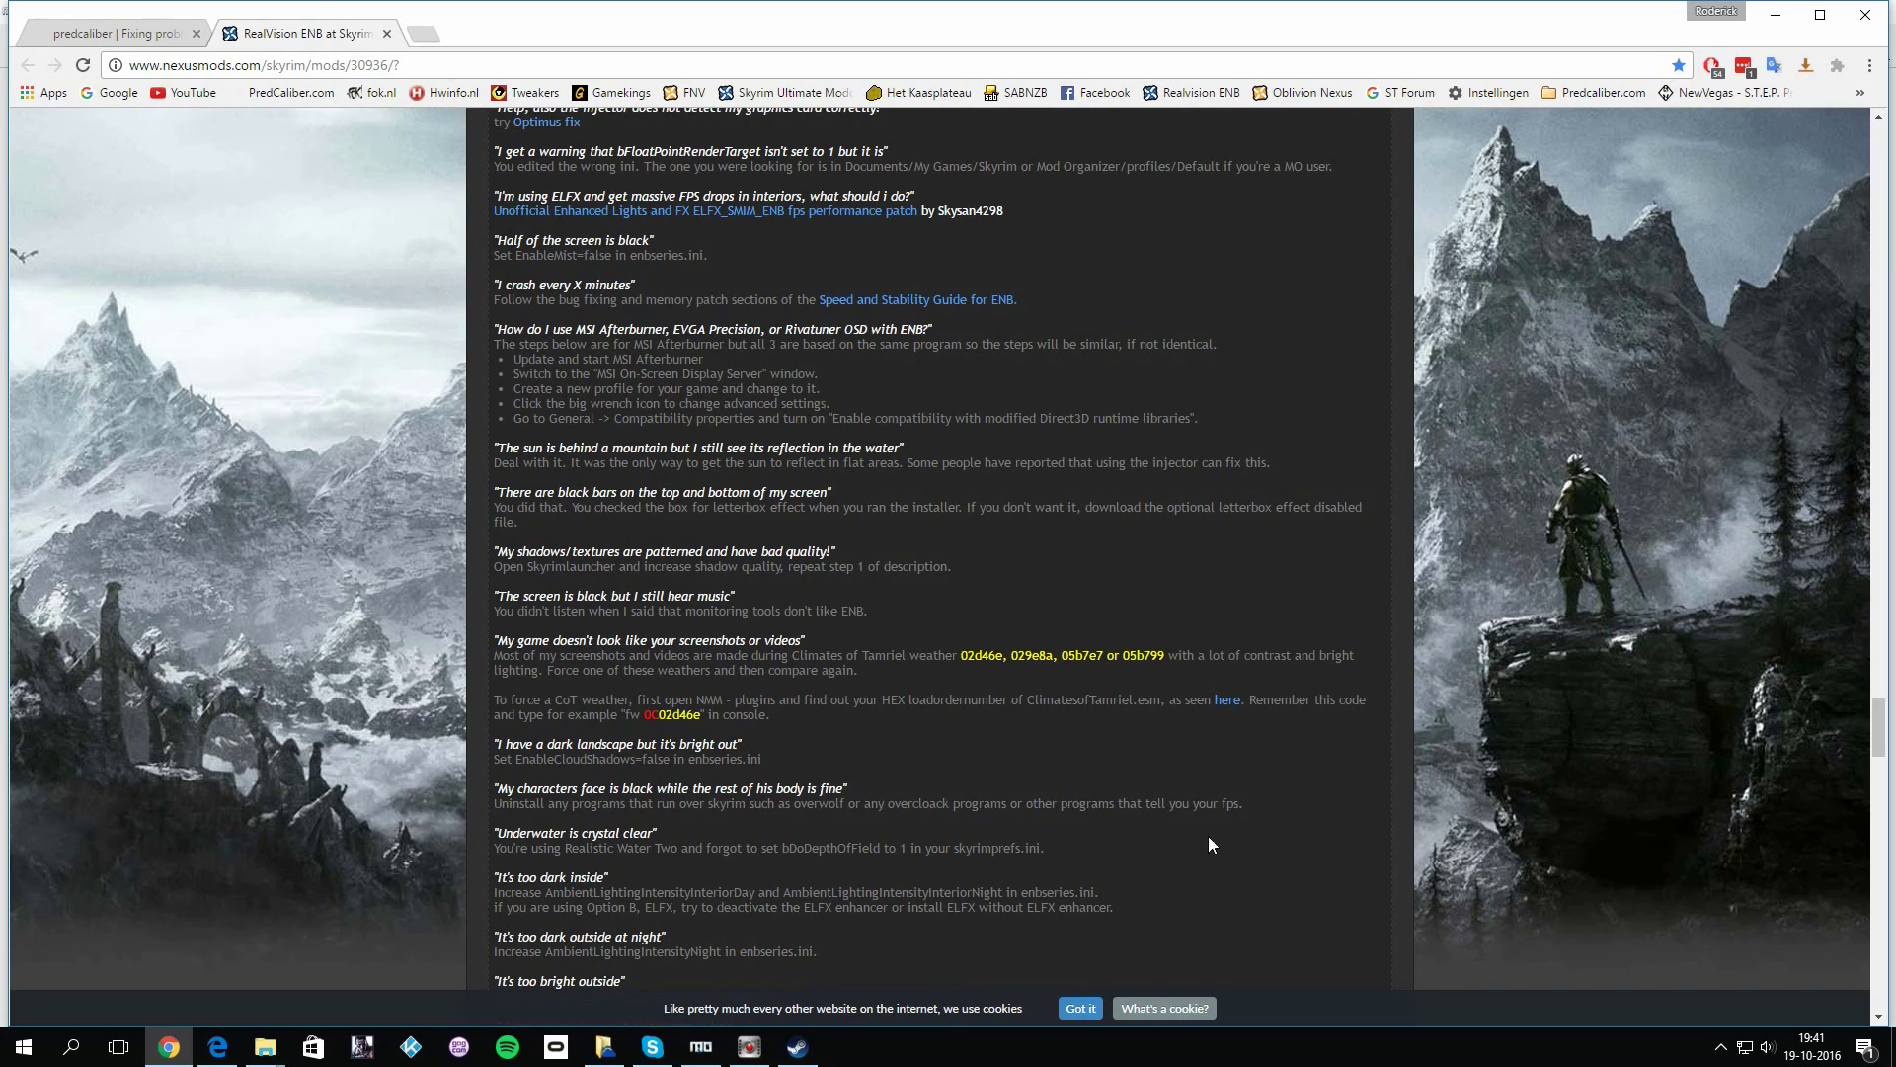
scroll(777, 694, "down", 3)
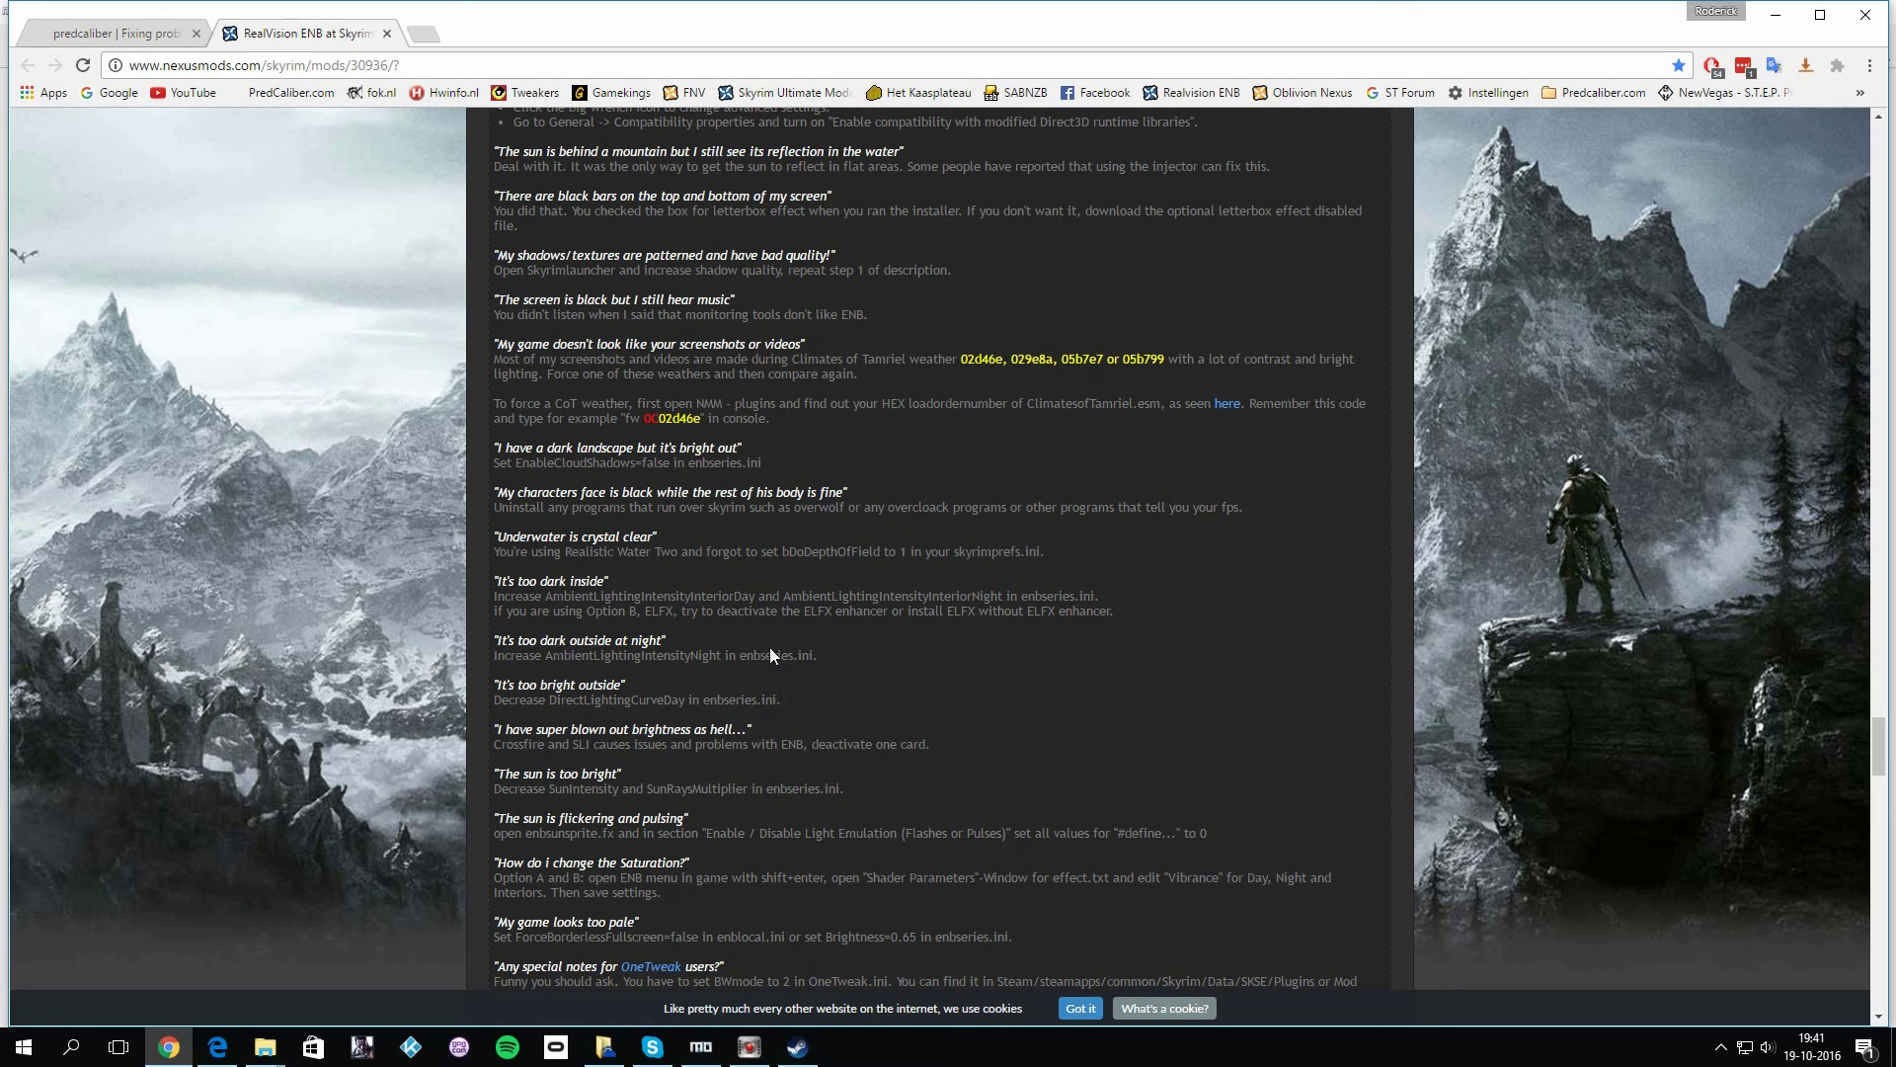
scroll(727, 583, "down", 1)
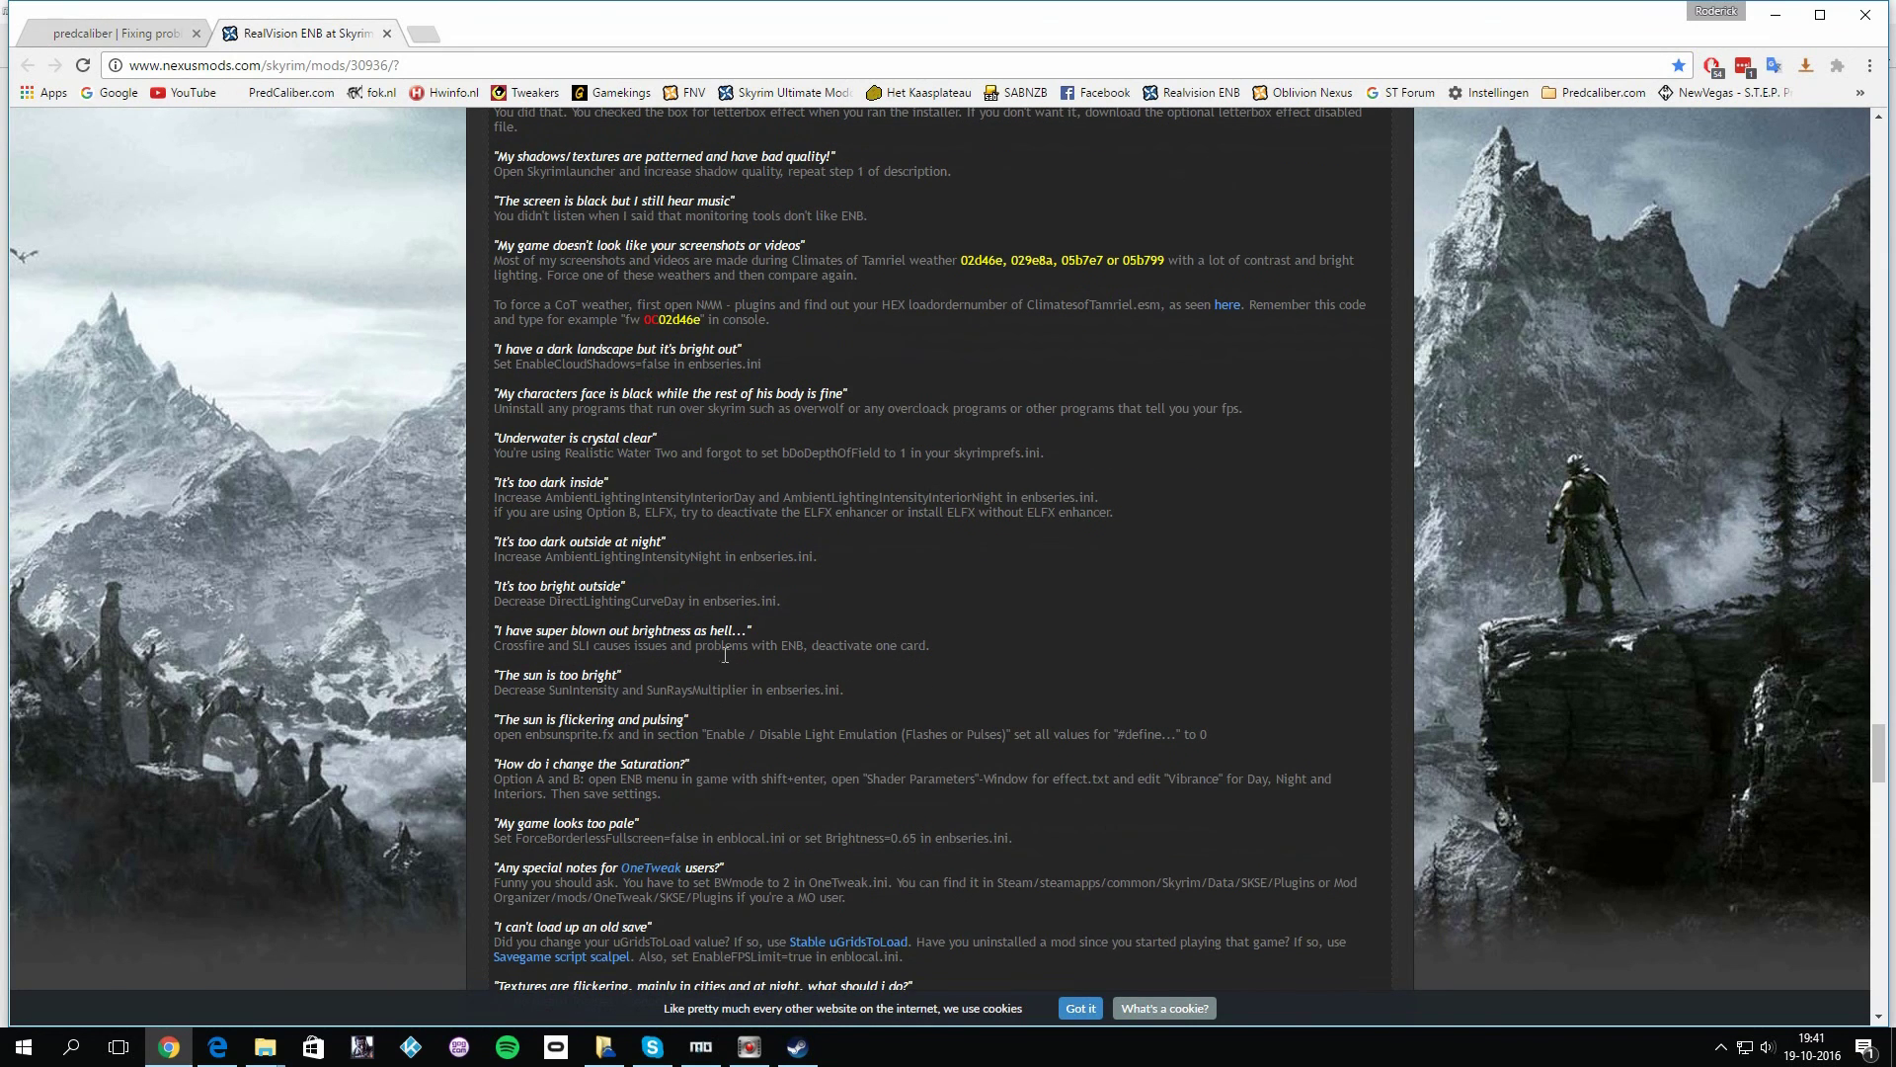
scroll(803, 735, "up", 6)
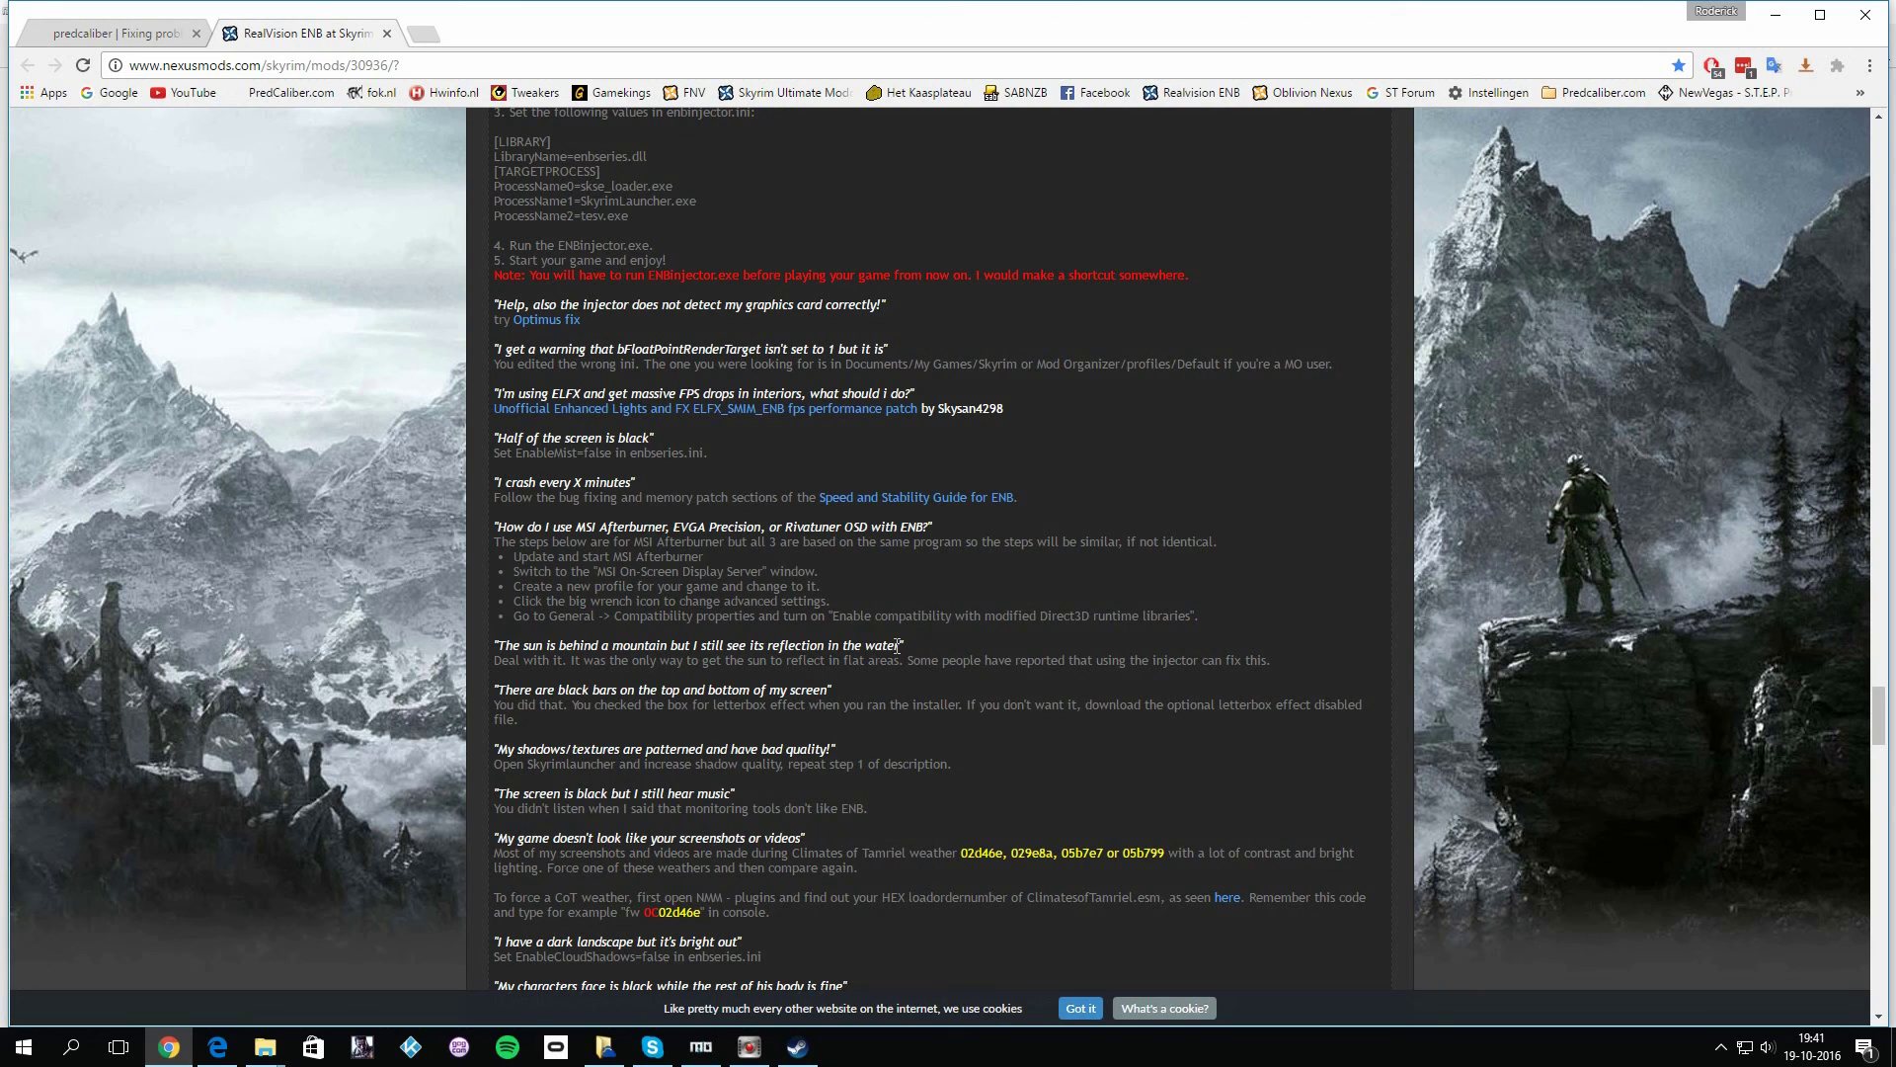
scroll(856, 632, "up", 8)
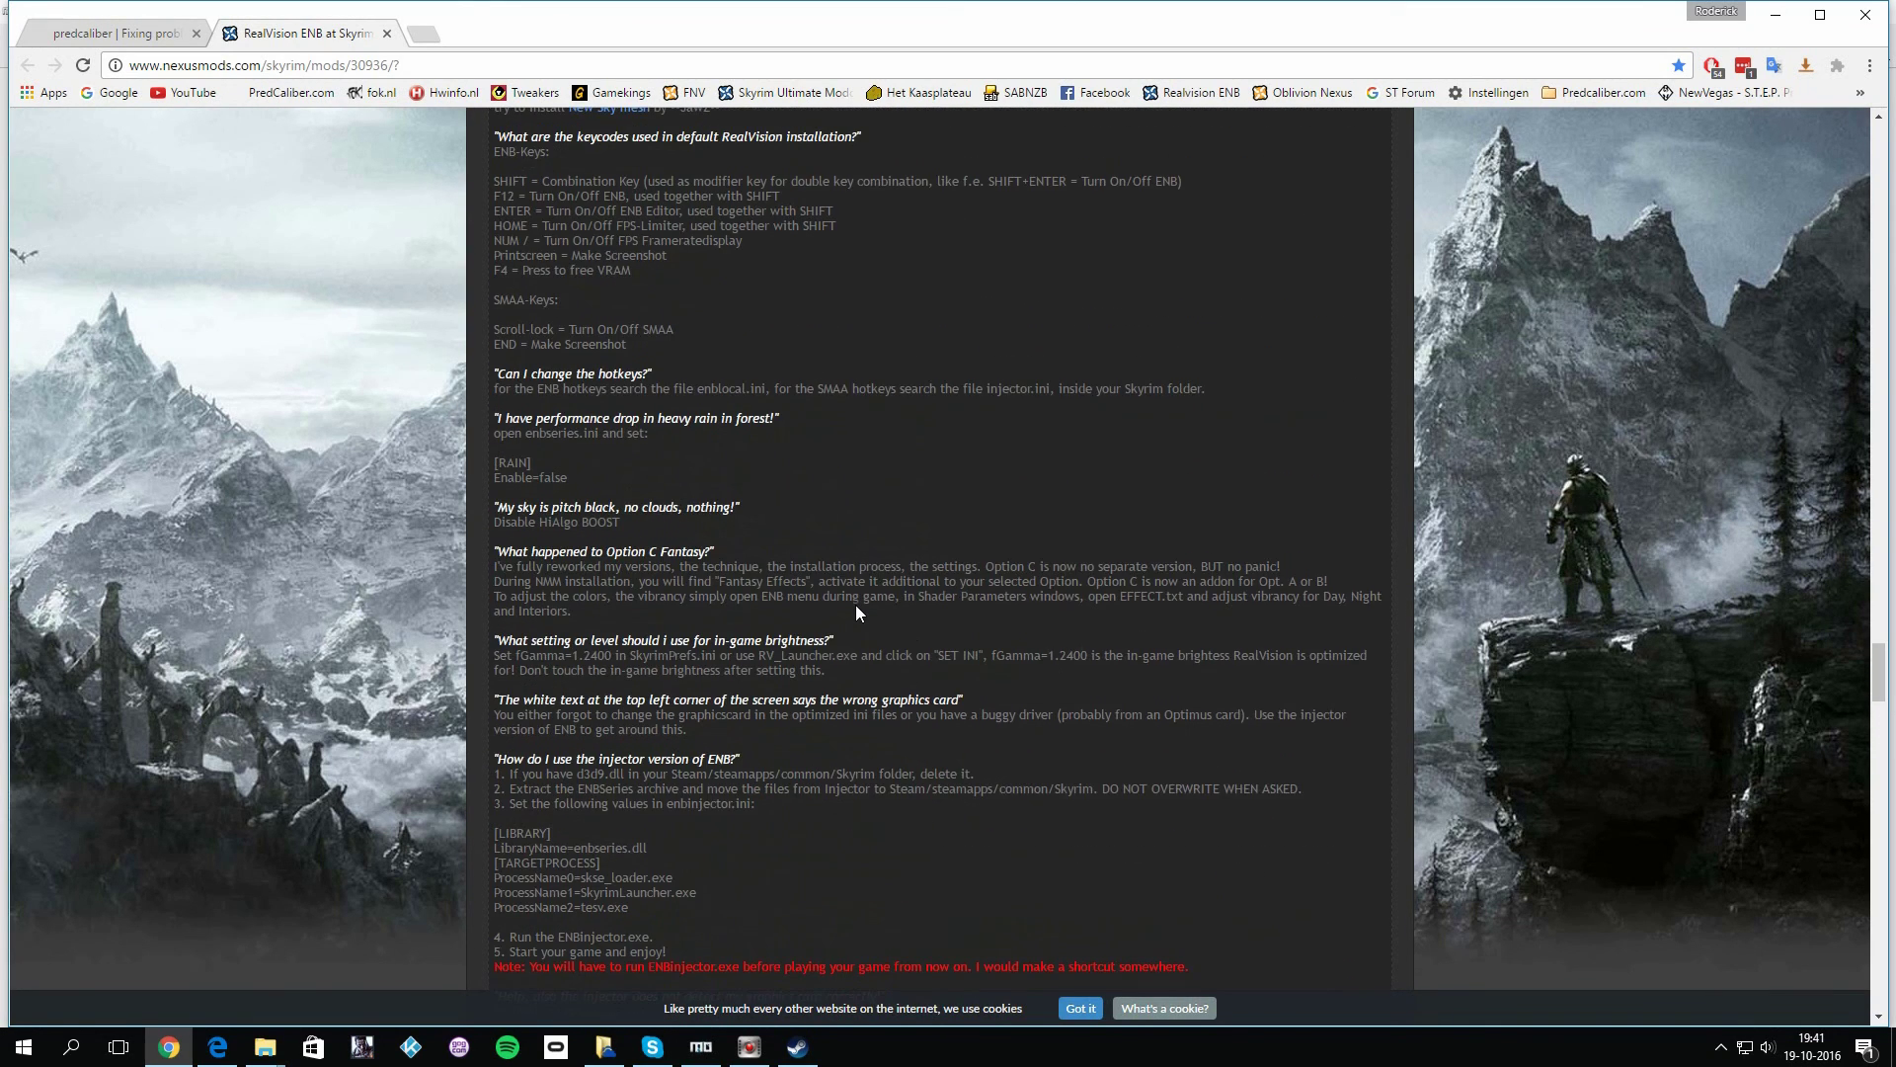
scroll(855, 604, "up", 3)
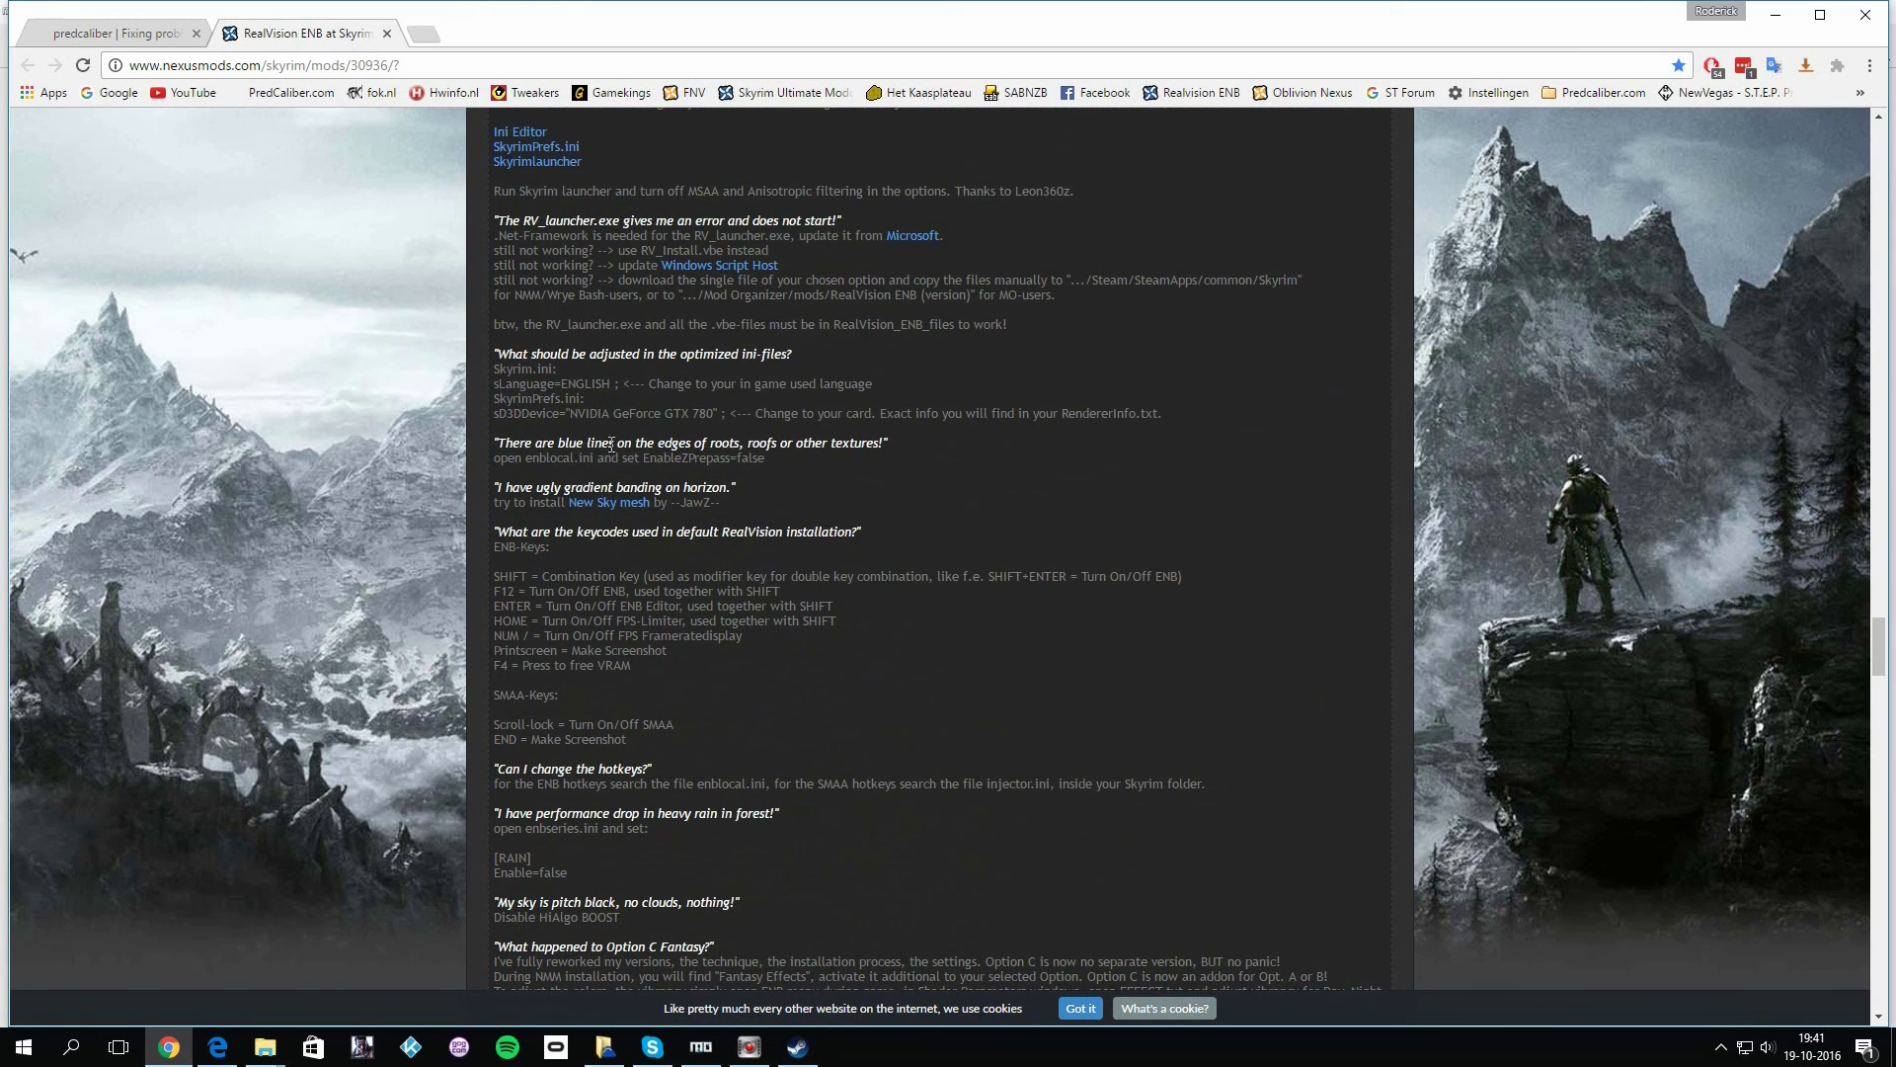
left_click(387, 34)
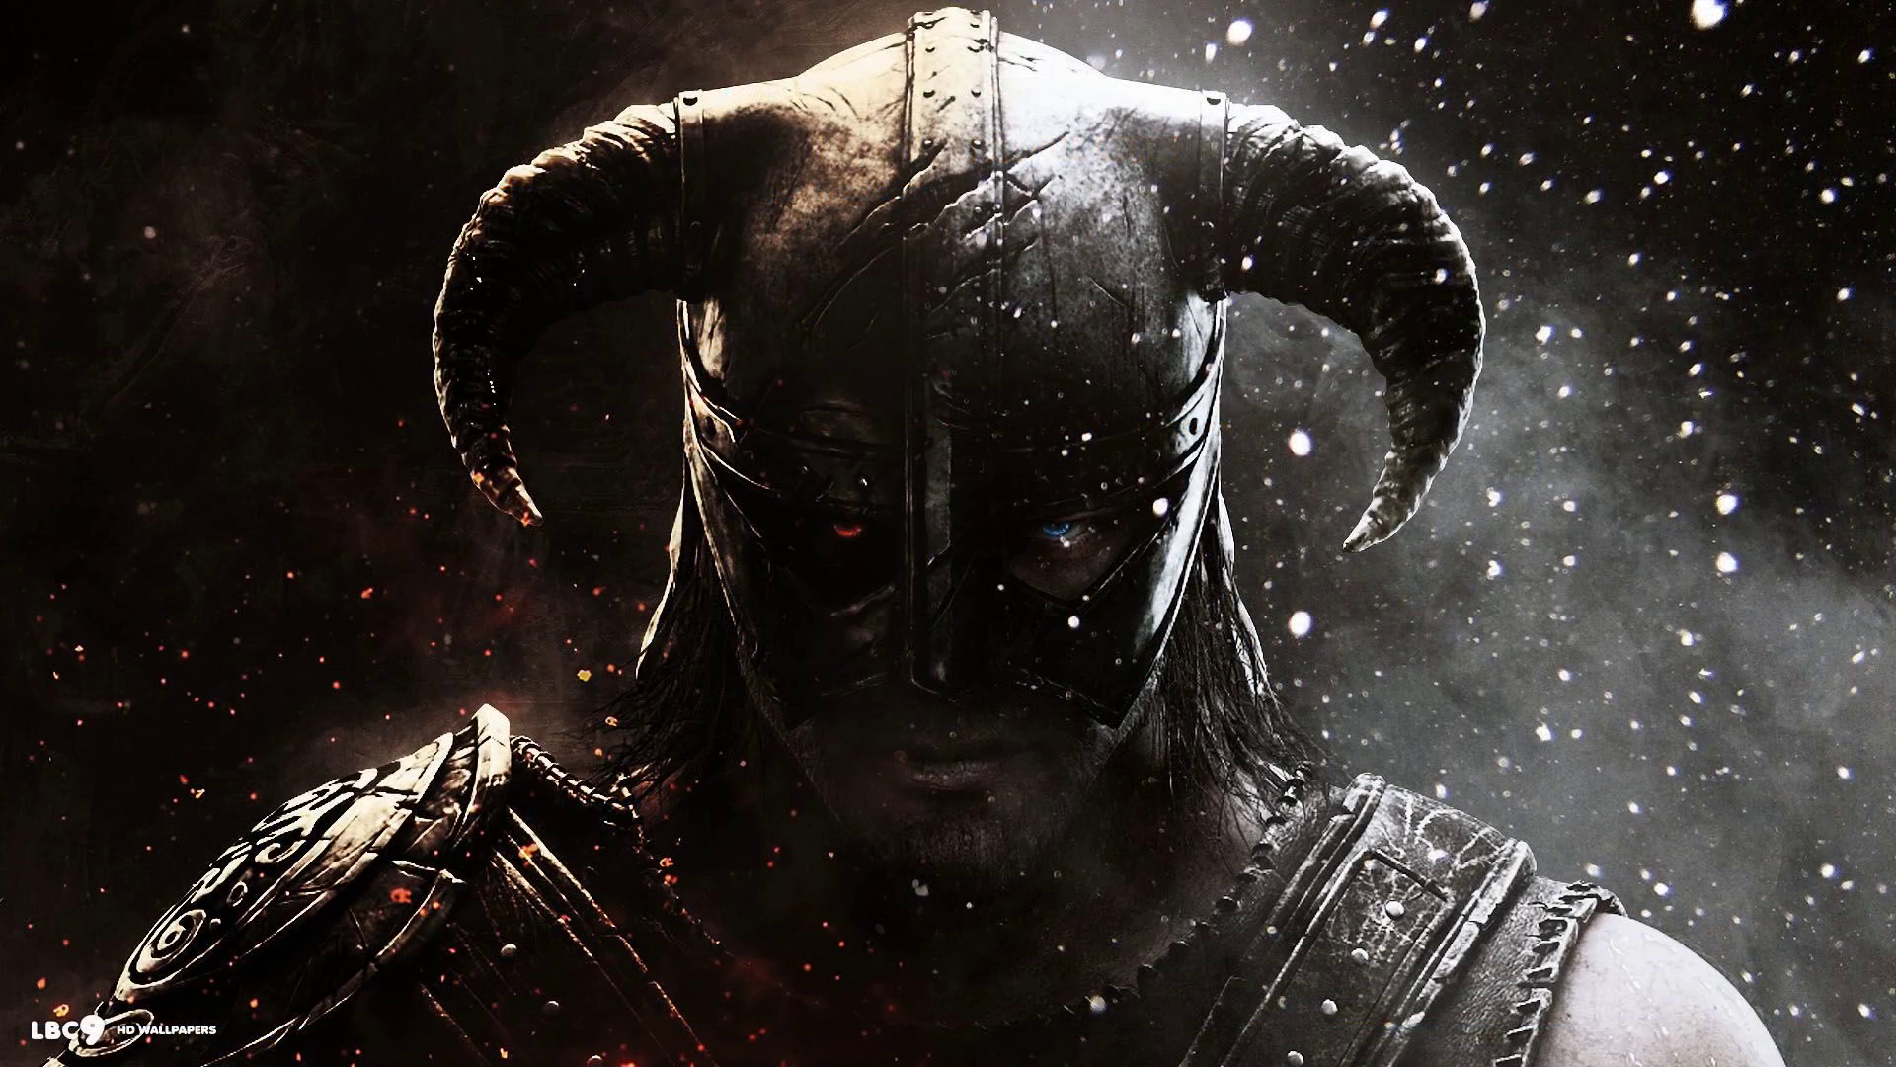